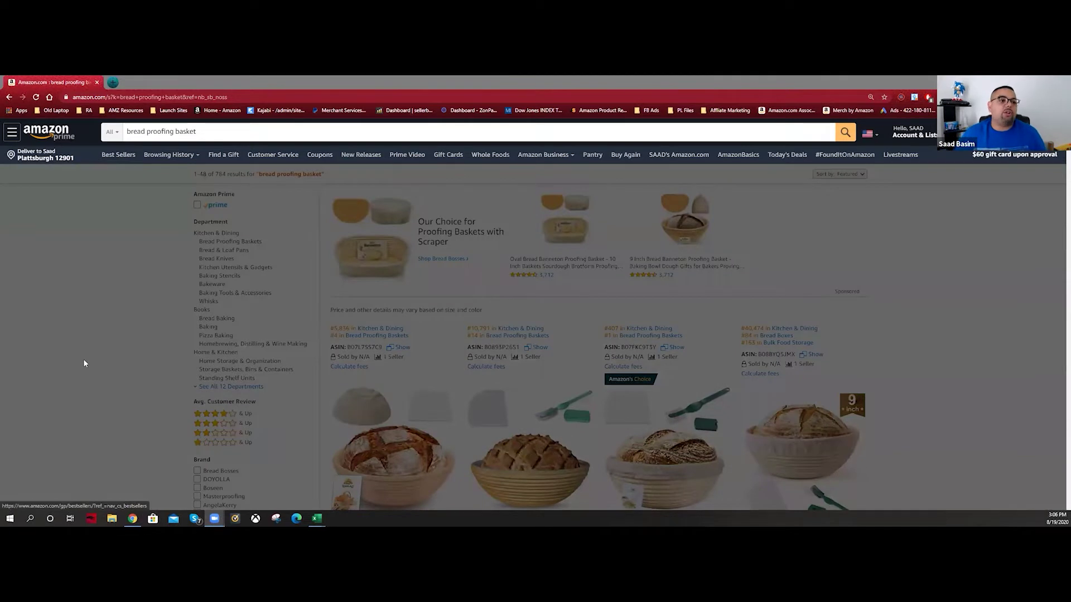
Examine the sponsored listings and the first organic row of bread proofing baskets for sales rank, price and estimated monthly sales
scroll(84, 361, down, 5)
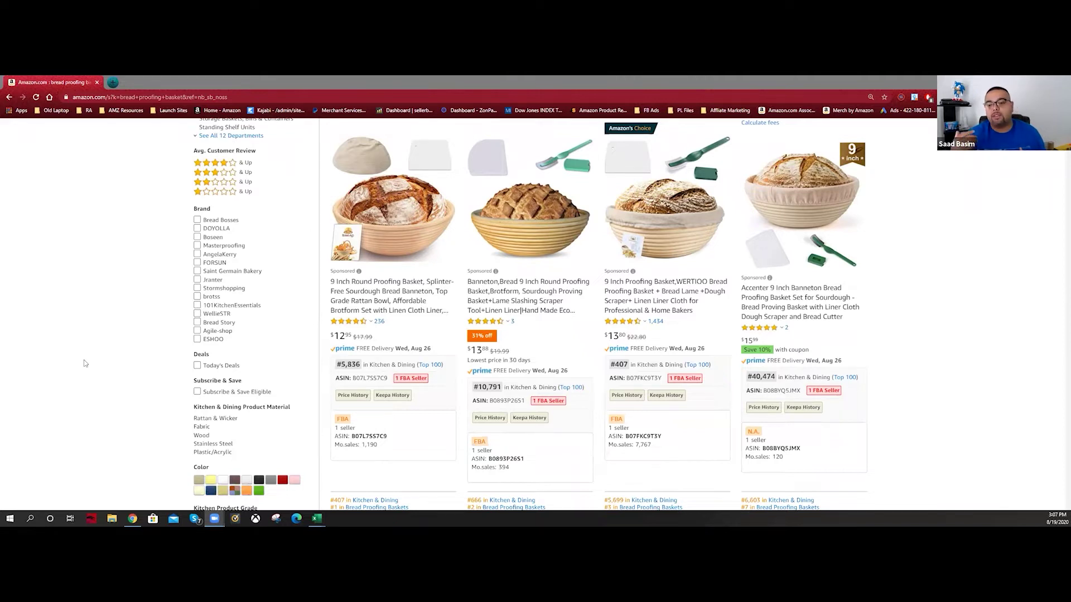
scroll(120, 355, down, 5)
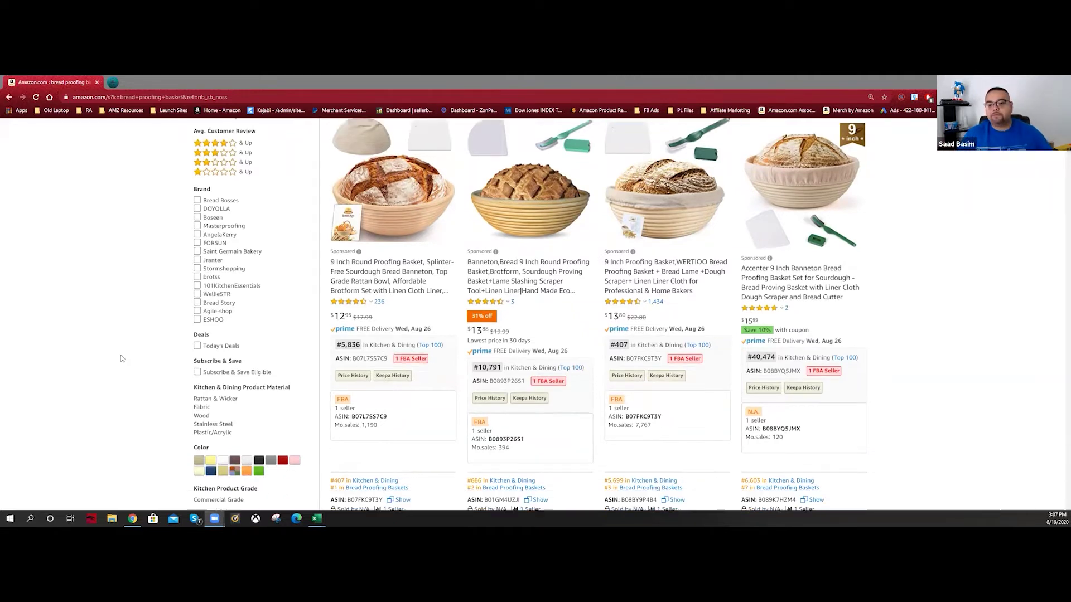
scroll(447, 244, up, 4)
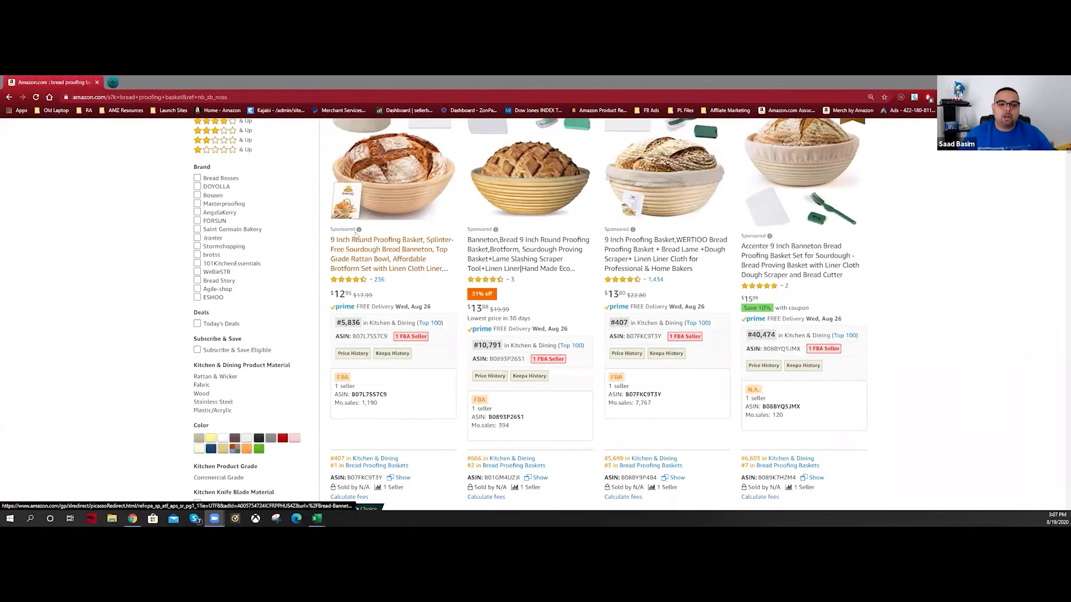
mouse_move(331, 226)
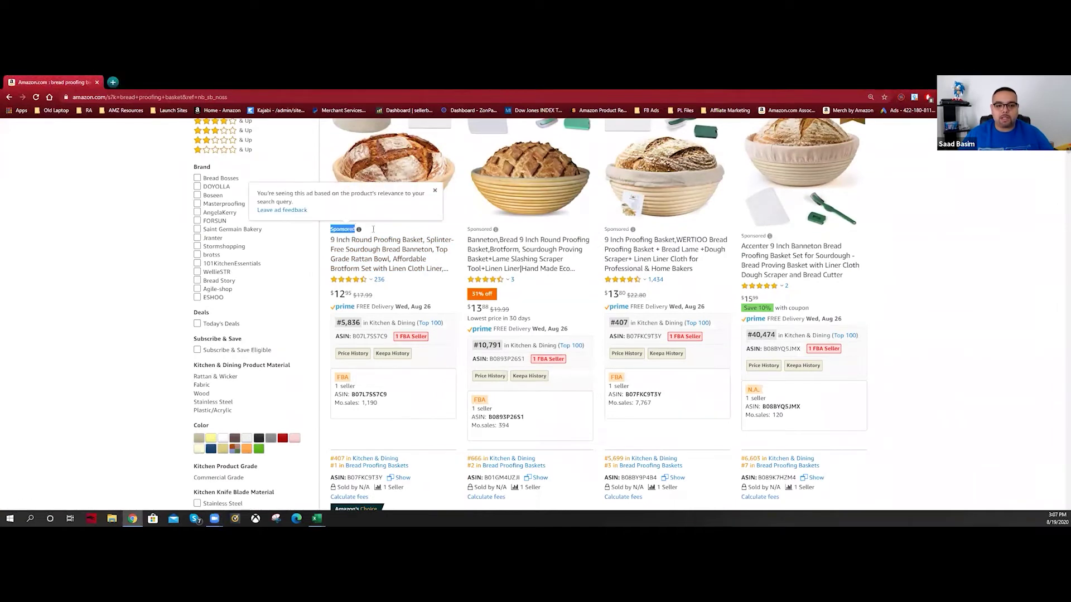
scroll(368, 357, down, 2)
scroll(368, 357, down, 4)
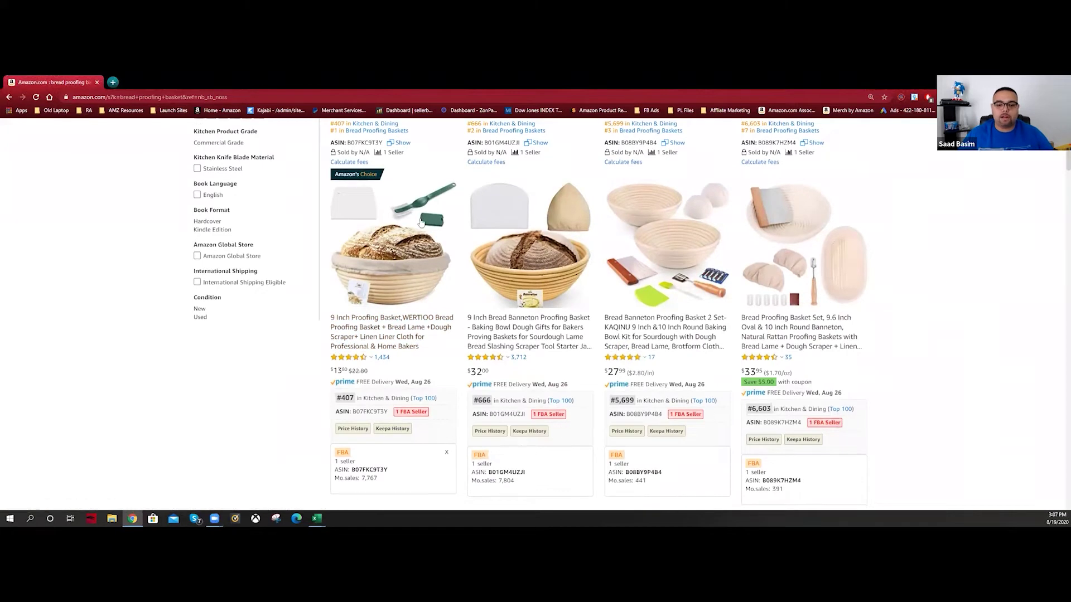
scroll(355, 462, down, 1)
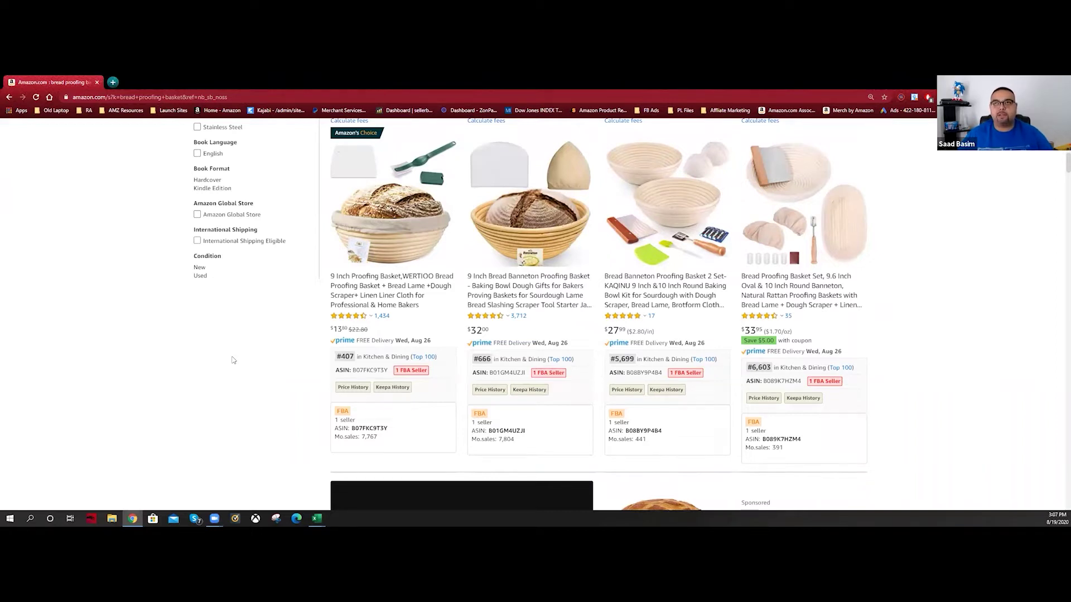
scroll(233, 360, up, 7)
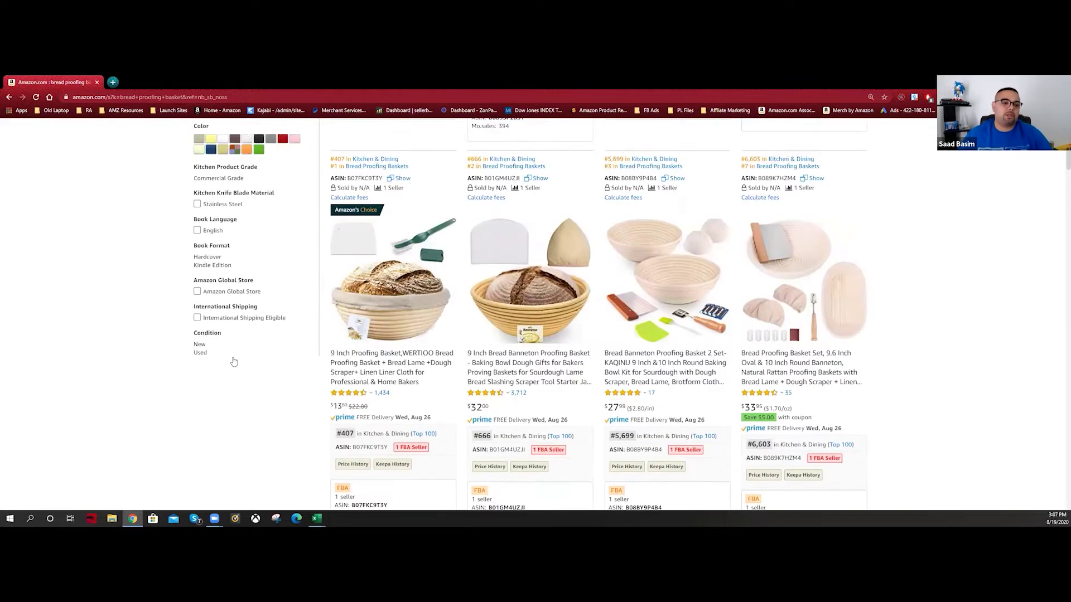
scroll(143, 136, up, 4)
Highlight the search phrase "bread proofing basket" and skim the upper half of its results, including the editorial recommendations
triple_click(130, 132)
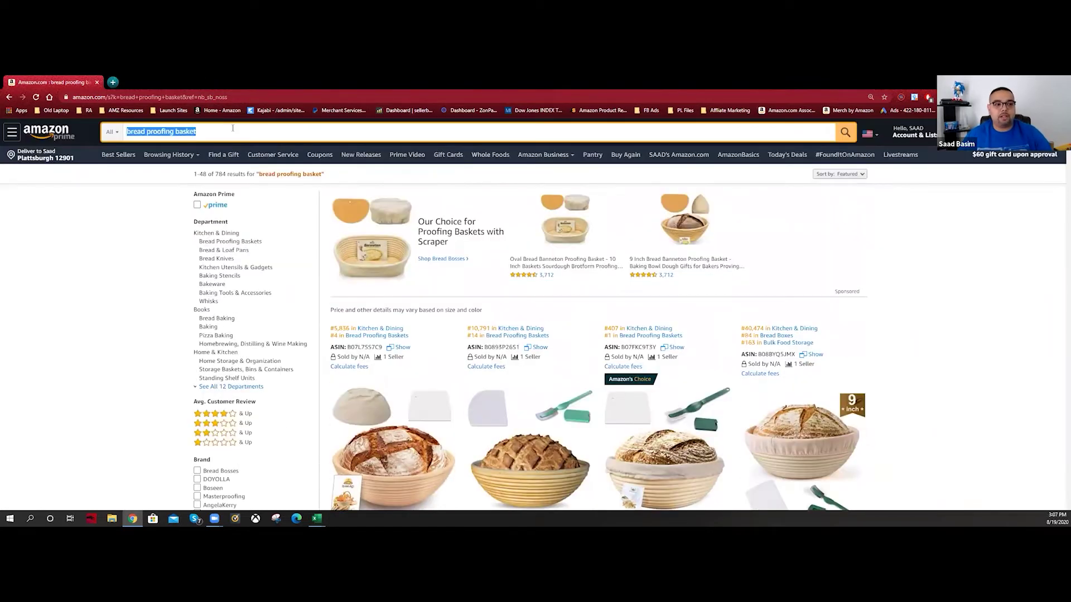
scroll(186, 354, down, 13)
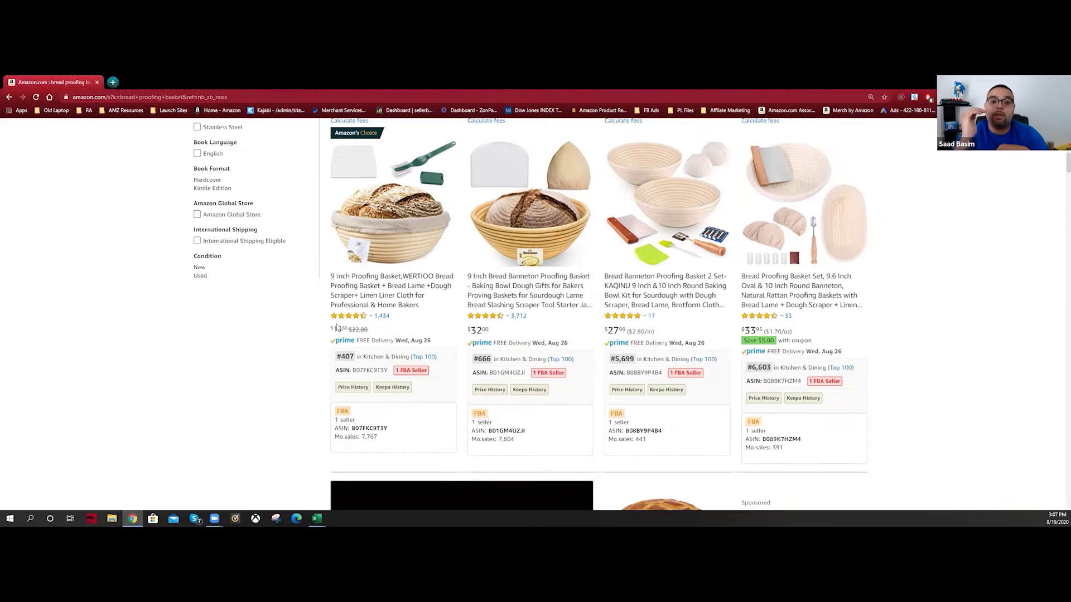
scroll(405, 341, down, 10)
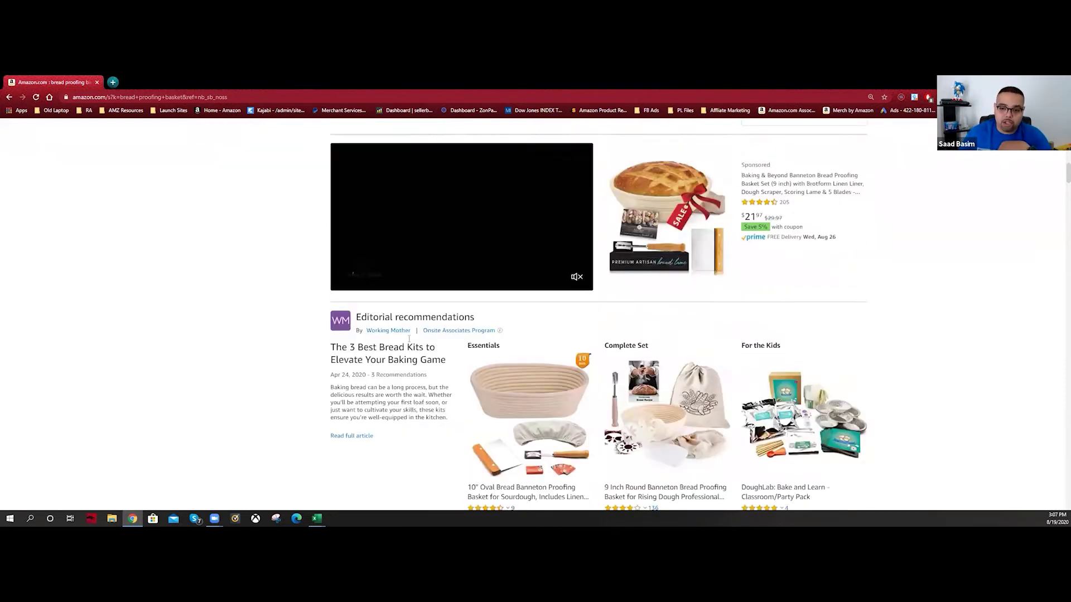
scroll(405, 341, down, 10)
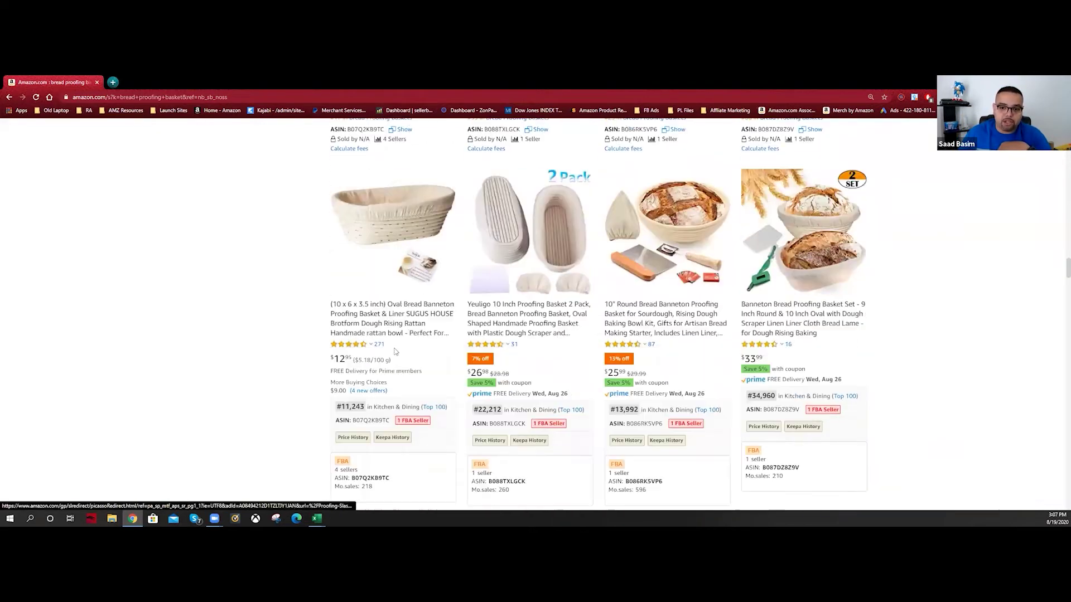
scroll(393, 353, up, 15)
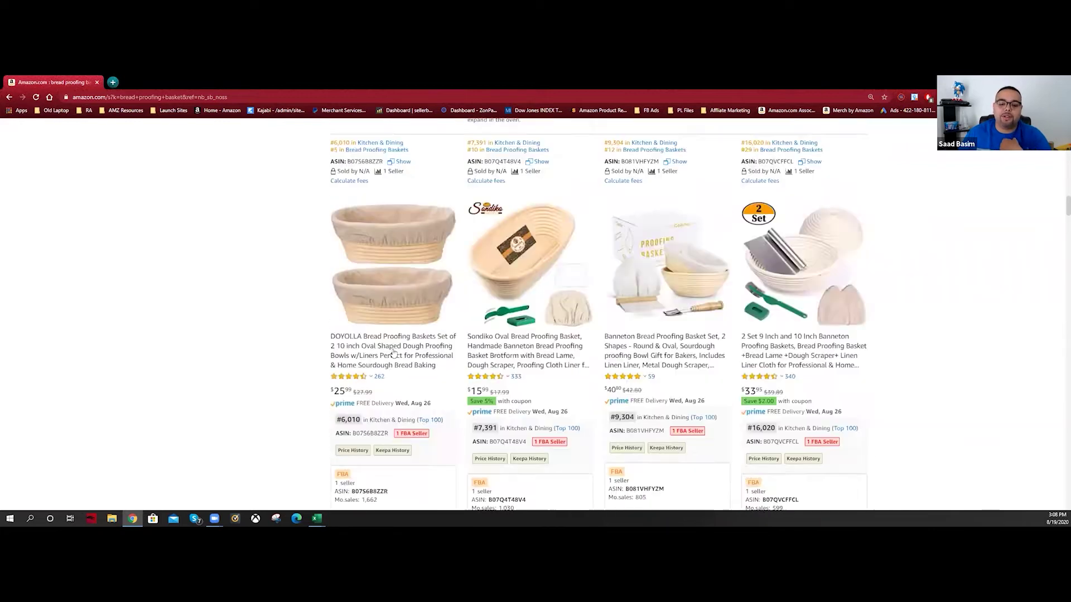
scroll(393, 352, up, 5)
scroll(436, 335, down, 5)
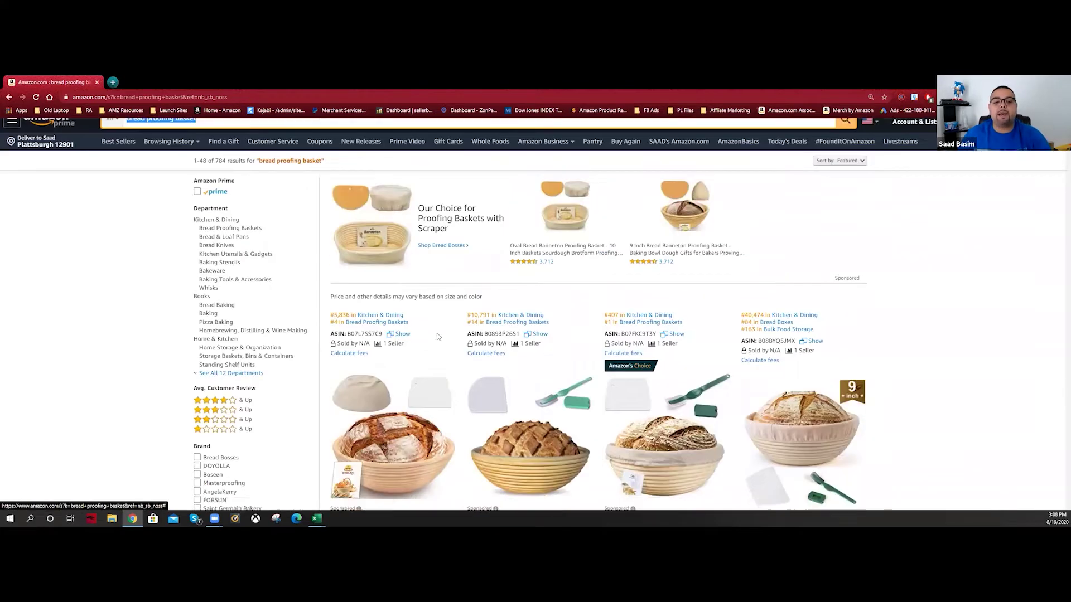
Check review counts and ratings of the organic listings row by row, including the rating breakdown of the Farielyn-X 2-pack basket
scroll(437, 335, down, 6)
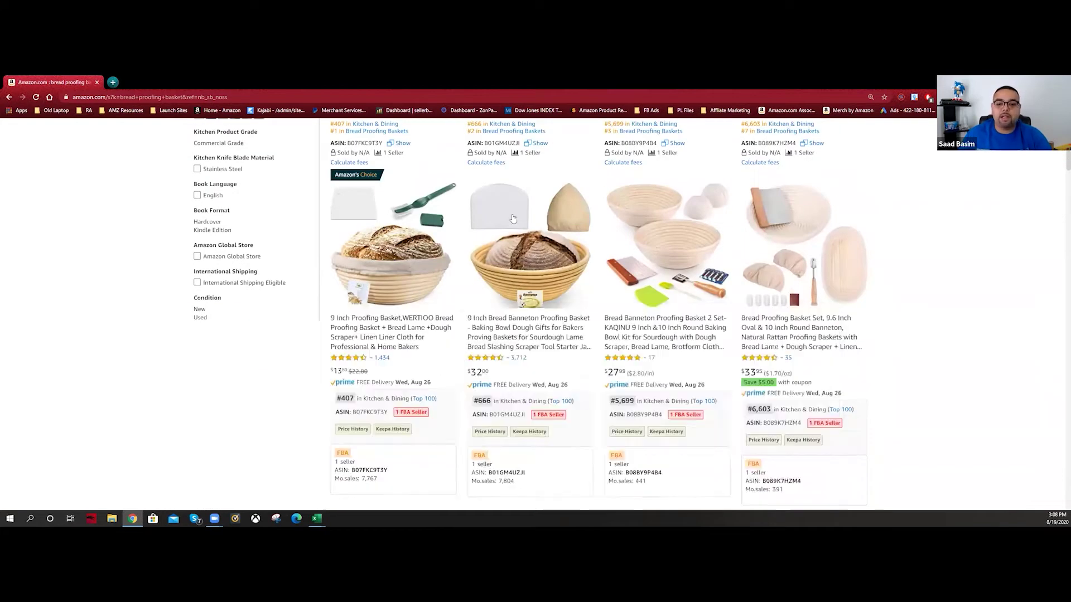
scroll(1004, 268, down, 15)
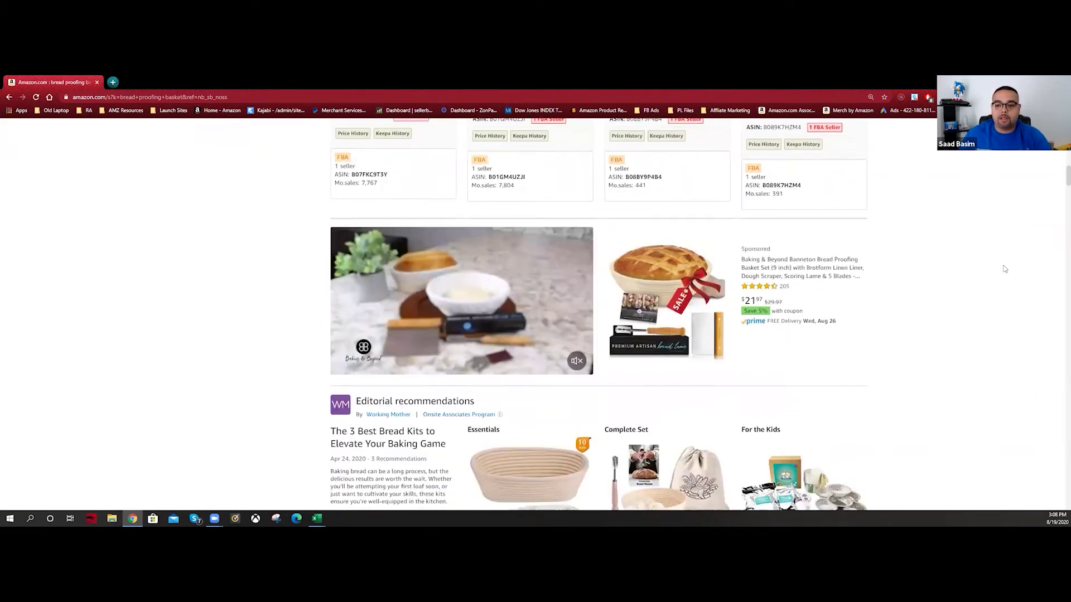
scroll(433, 340, down, 4)
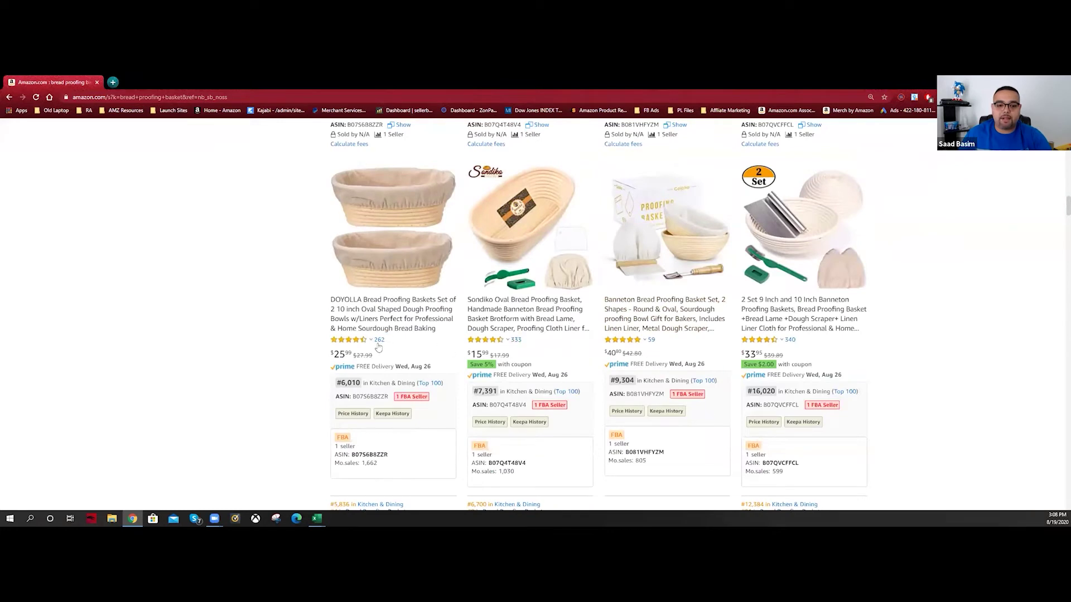
scroll(384, 335, down, 5)
scroll(384, 335, down, 1)
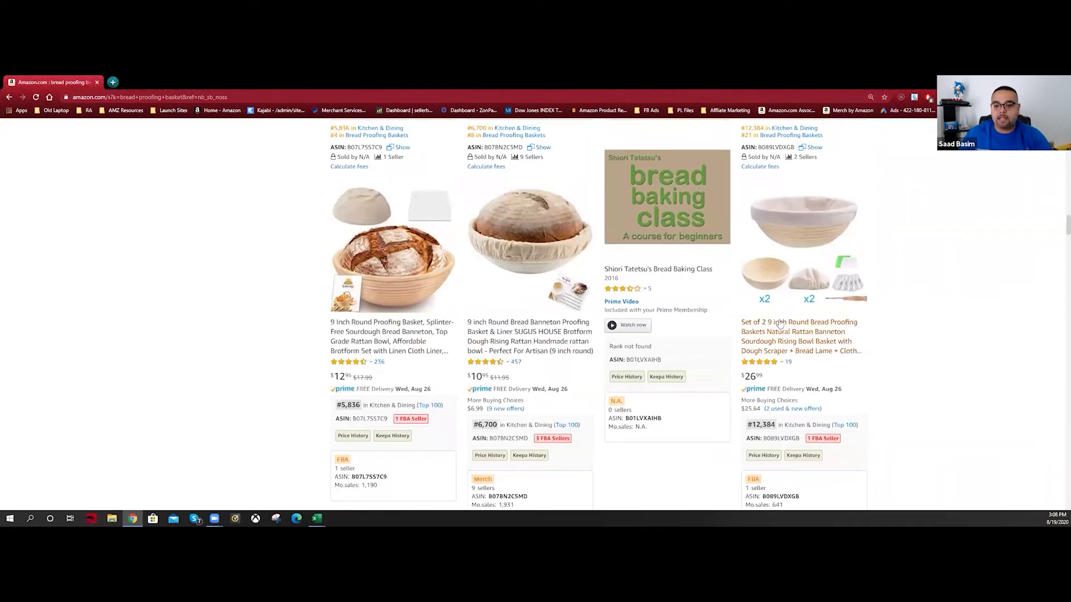
scroll(780, 324, down, 7)
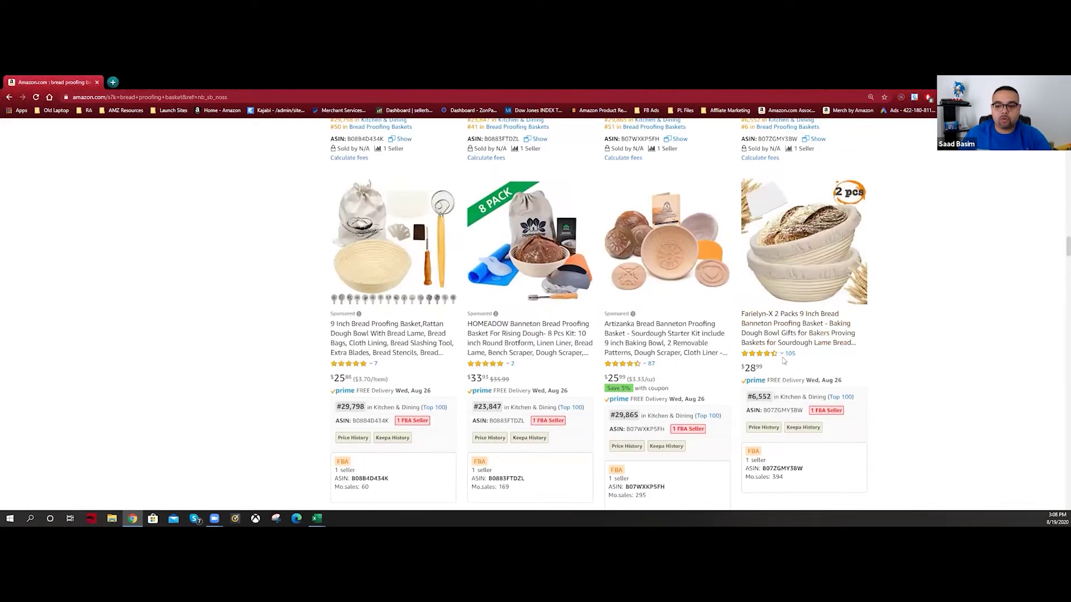
scroll(786, 329, down, 5)
scroll(785, 321, up, 3)
mouse_move(786, 311)
scroll(788, 310, down, 3)
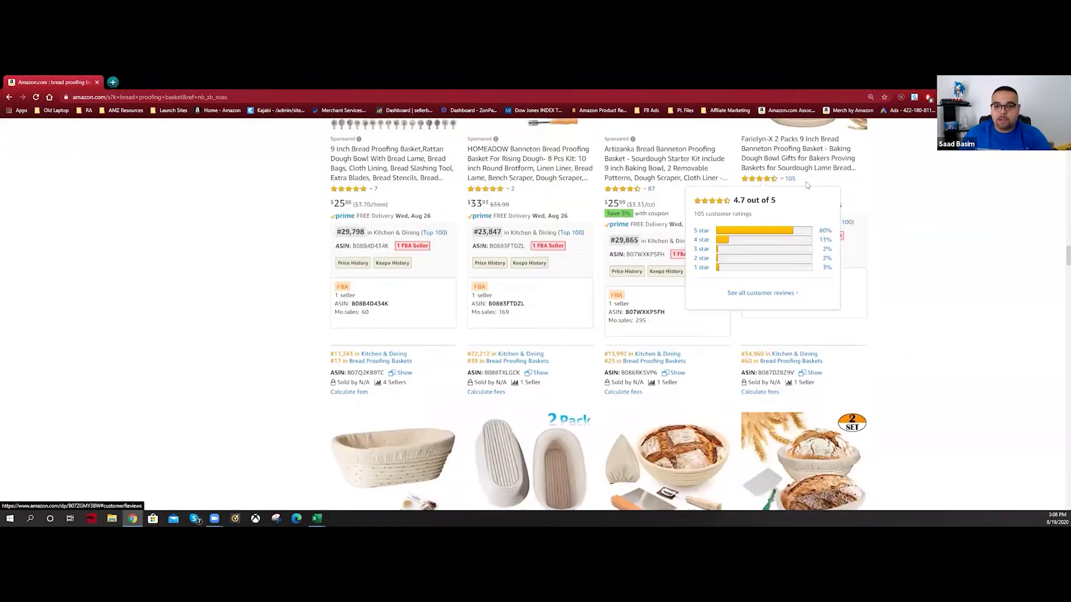
scroll(925, 410, down, 4)
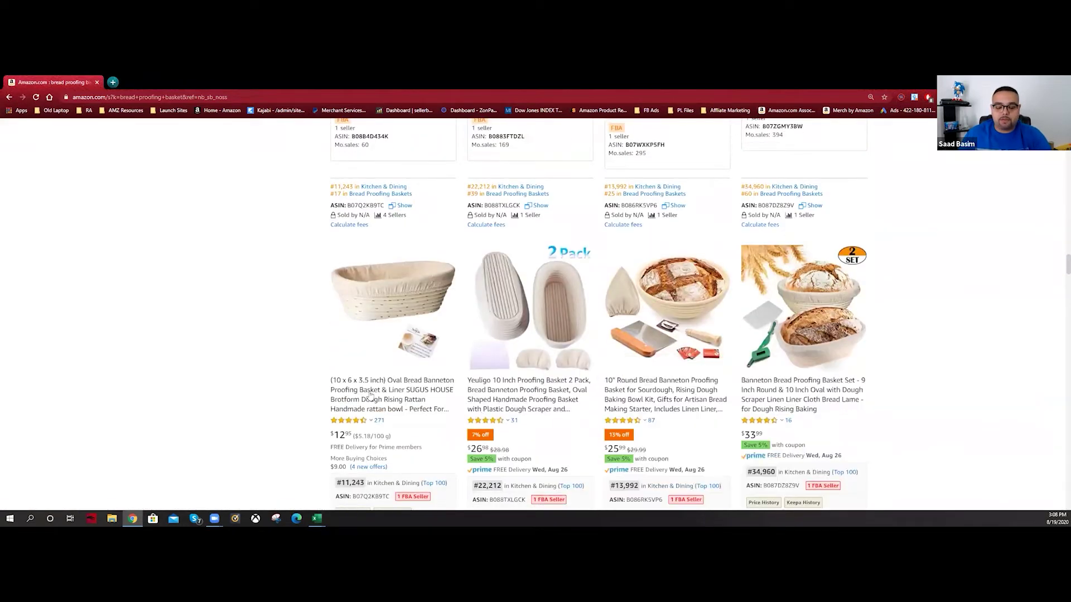
Examine the remaining basket listings down to the end of the first results page, comparing review counts, prices and monthly sales
scroll(369, 395, down, 8)
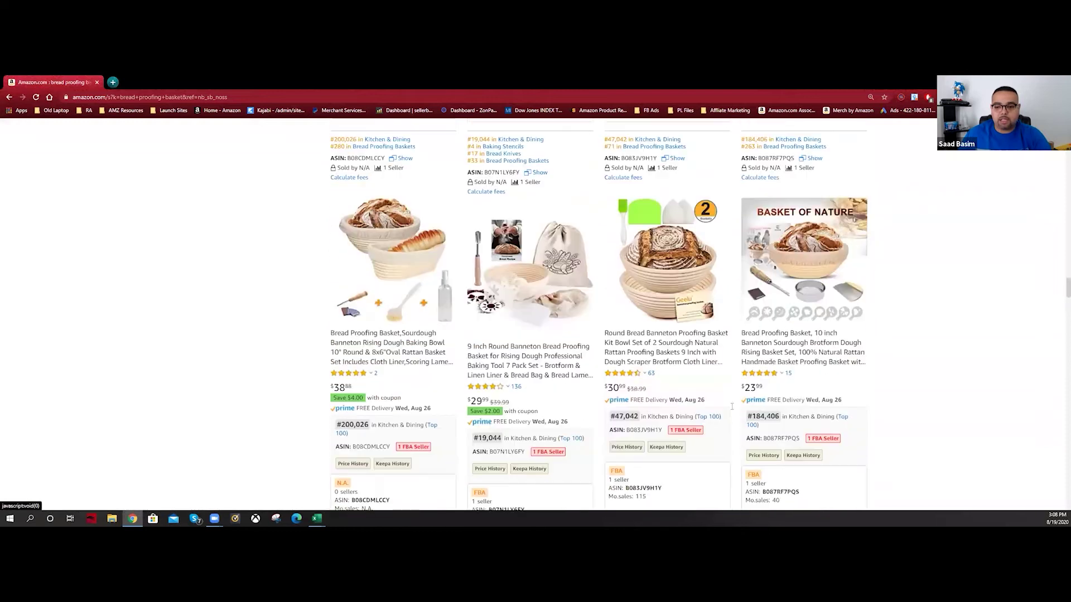
scroll(912, 398, down, 5)
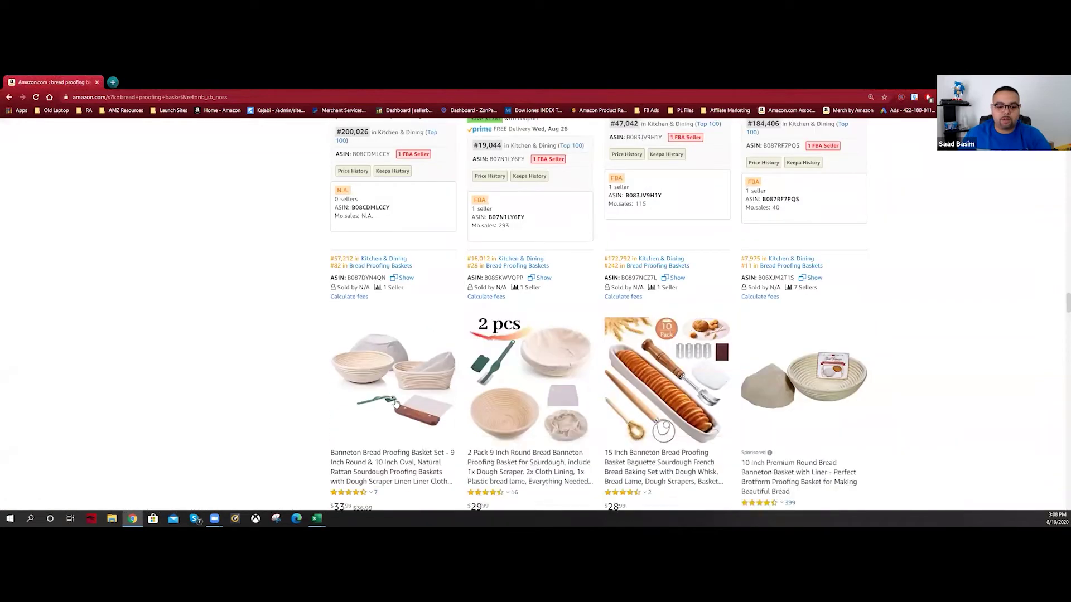
scroll(856, 306, down, 8)
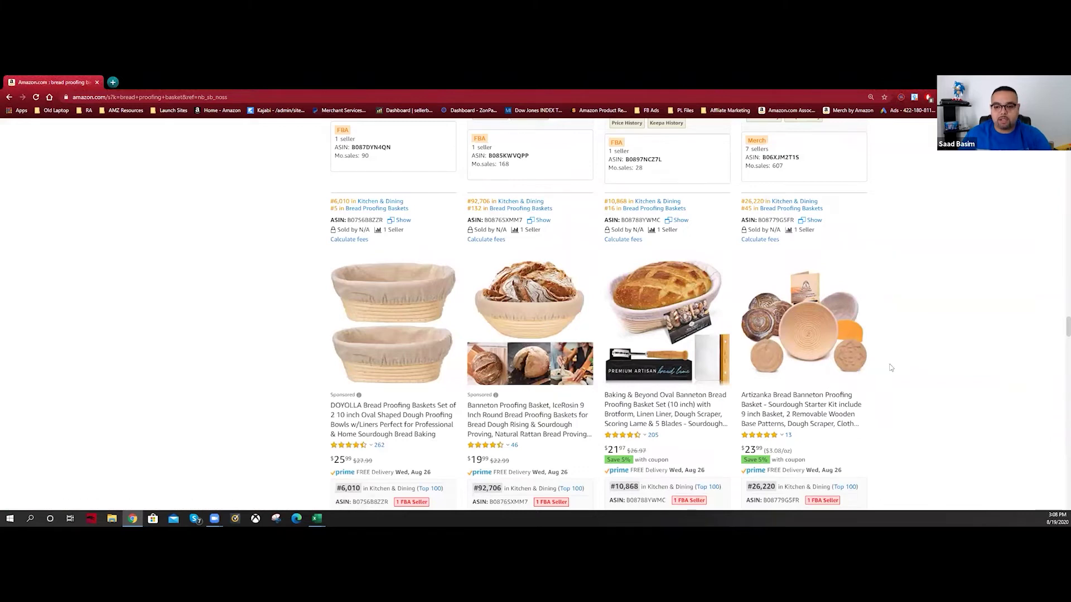
scroll(890, 368, down, 2)
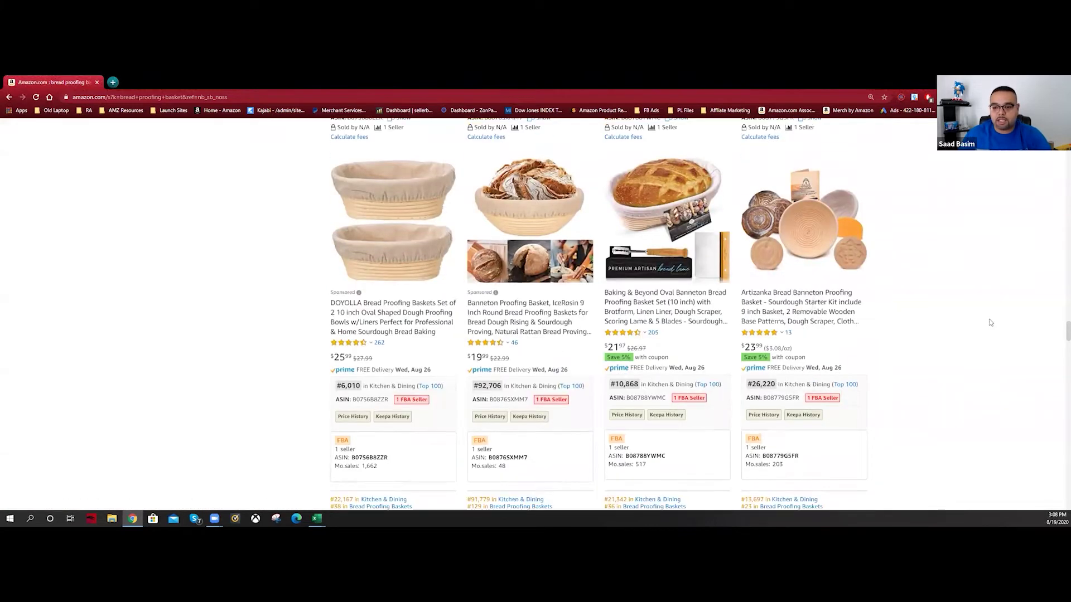
scroll(990, 323, down, 7)
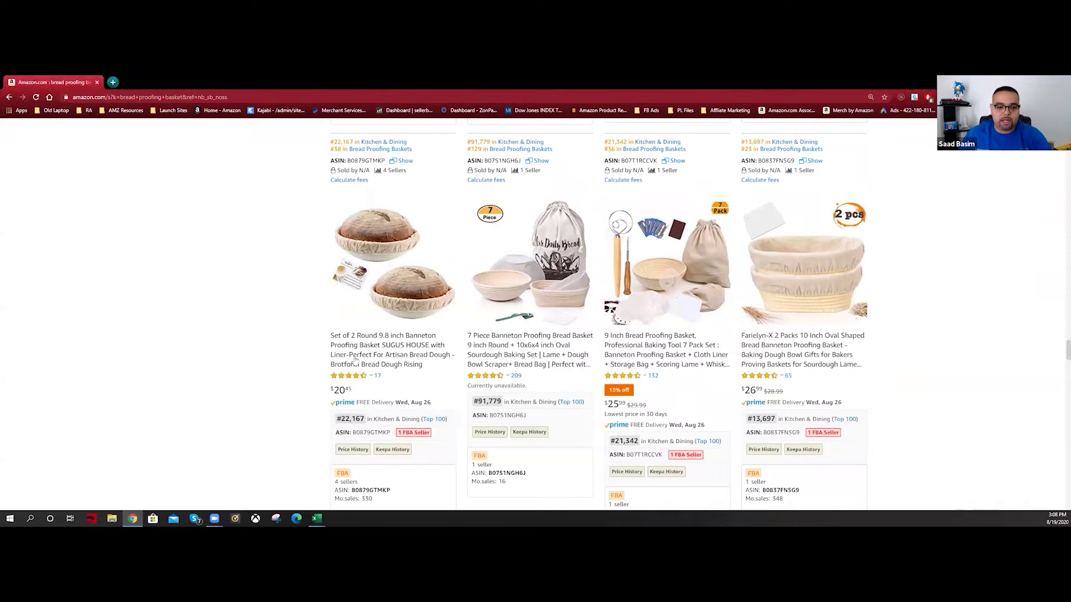
scroll(355, 360, down, 6)
scroll(262, 465, down, 6)
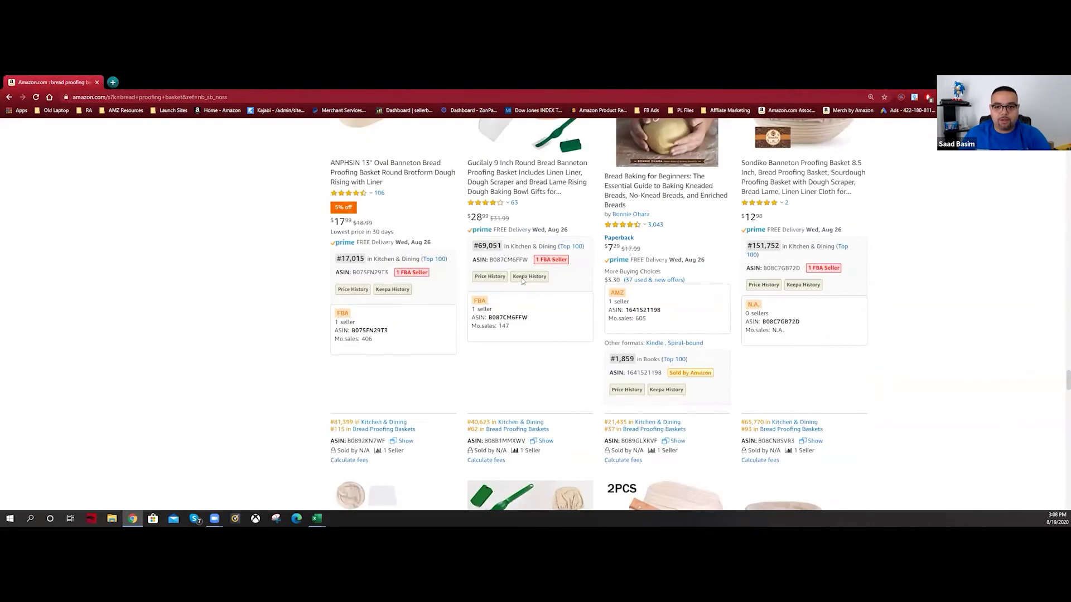
scroll(911, 320, down, 5)
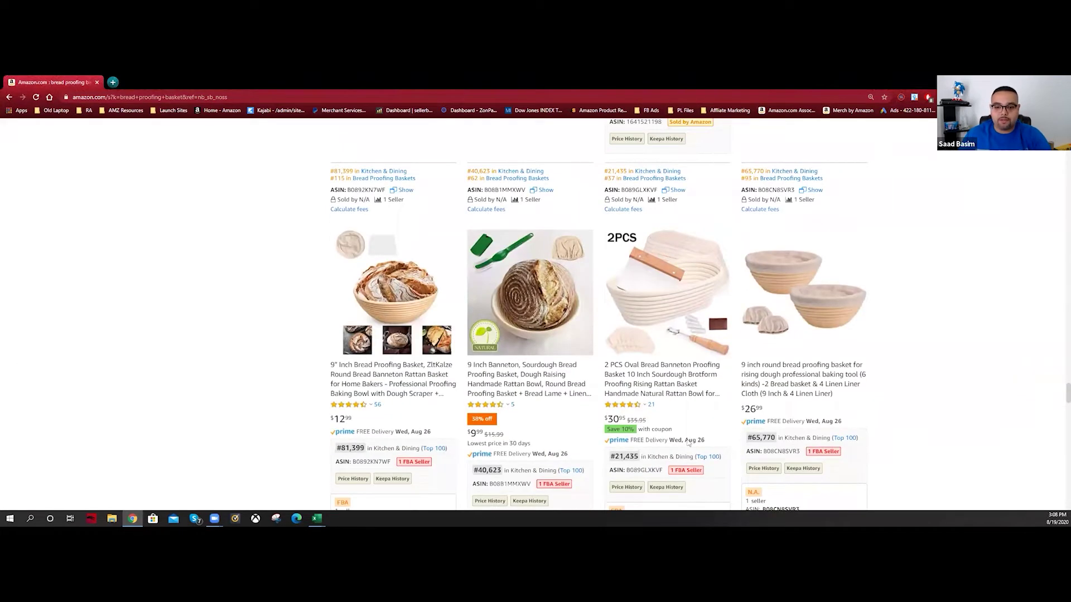
scroll(289, 403, down, 6)
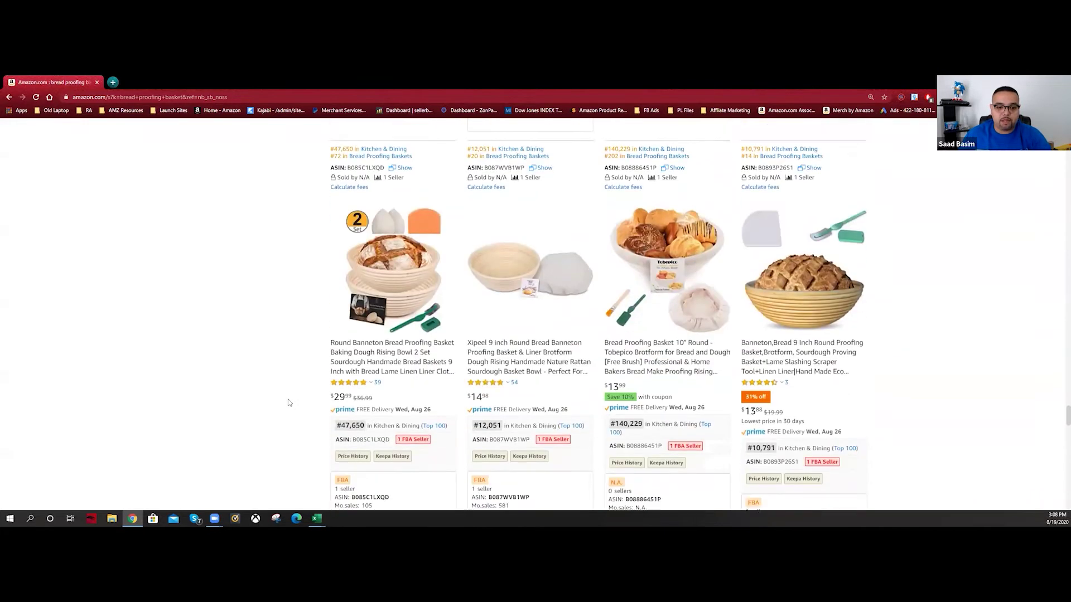
scroll(289, 402, down, 3)
scroll(800, 362, down, 4)
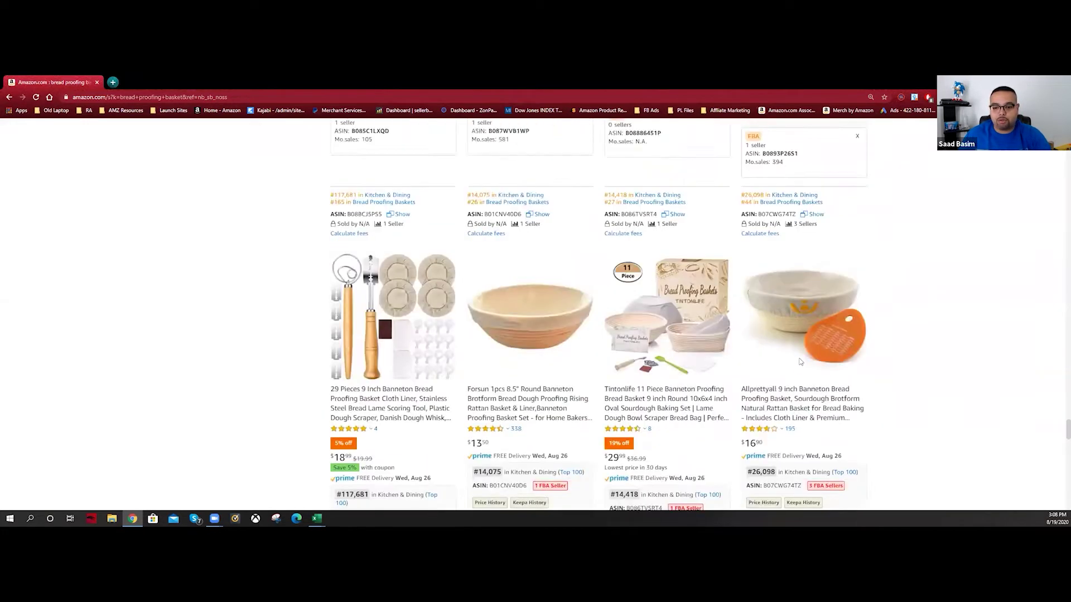
scroll(430, 373, down, 7)
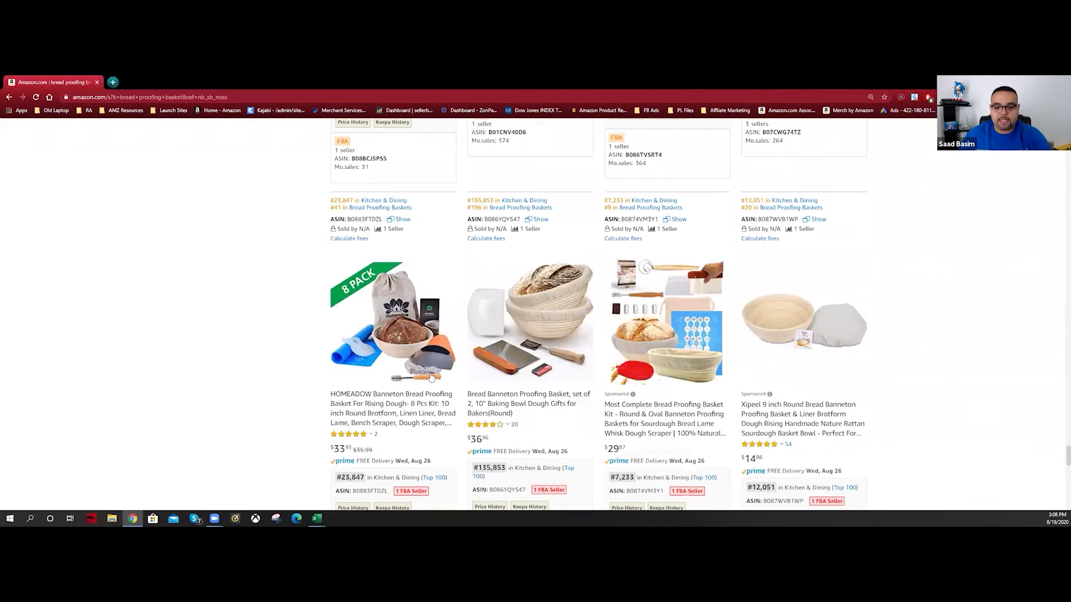
scroll(430, 377, down, 3)
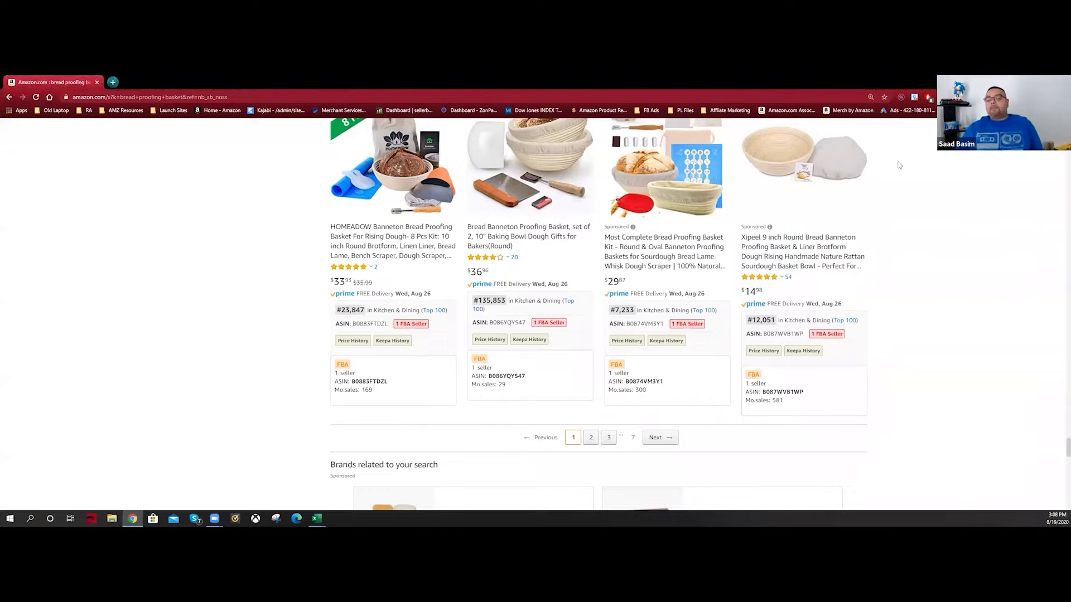
Return to the top-ranked listings and review the first organic row's prices, review counts and estimated monthly sales again
scroll(809, 286, up, 15)
scroll(808, 286, up, 15)
scroll(534, 317, up, 15)
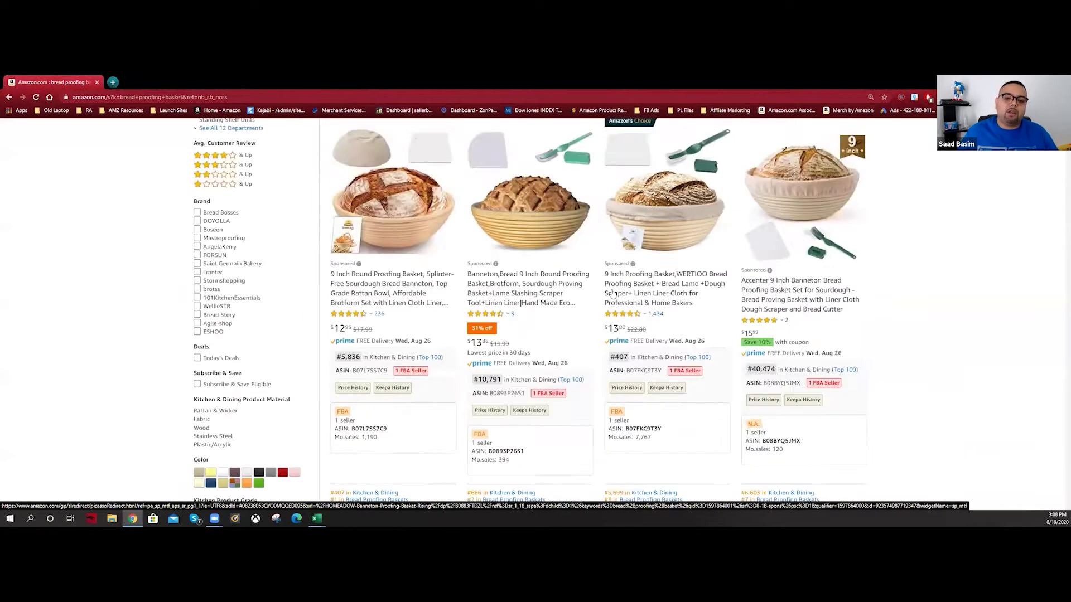
scroll(613, 294, down, 4)
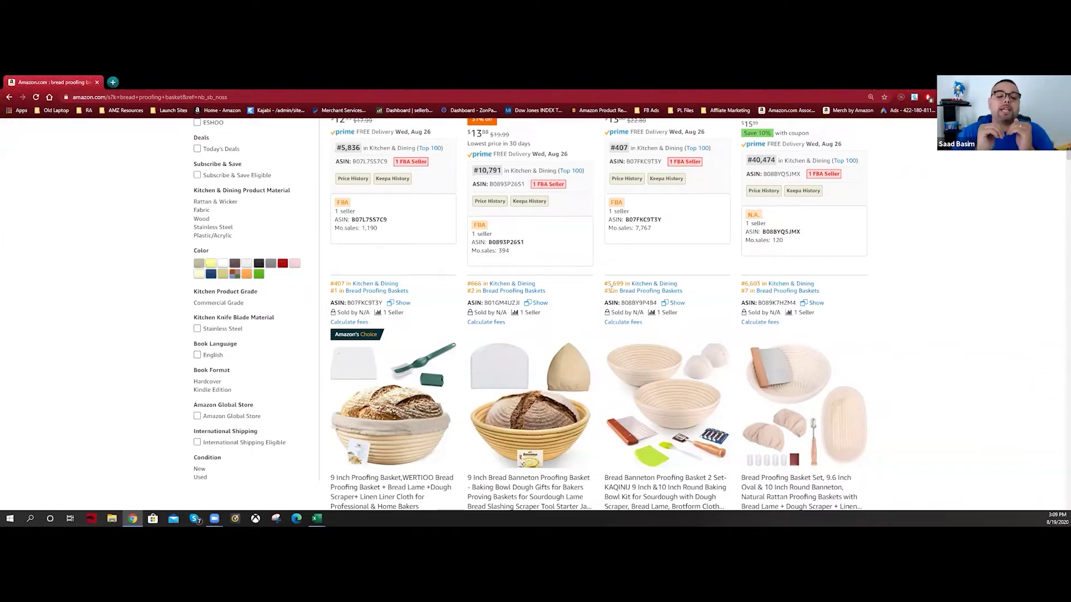
scroll(612, 288, down, 3)
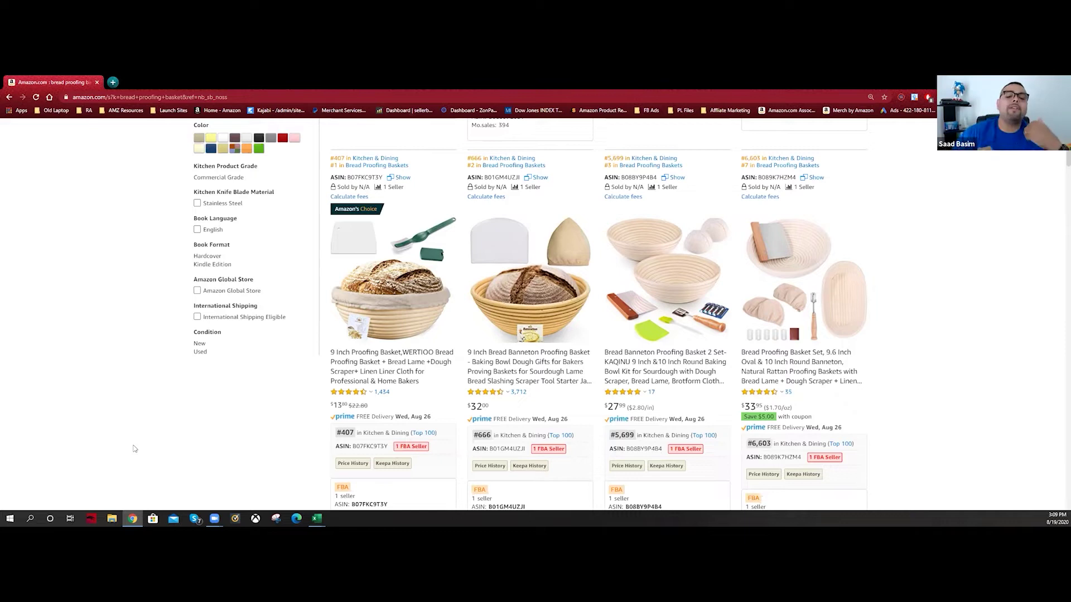
scroll(374, 394, down, 2)
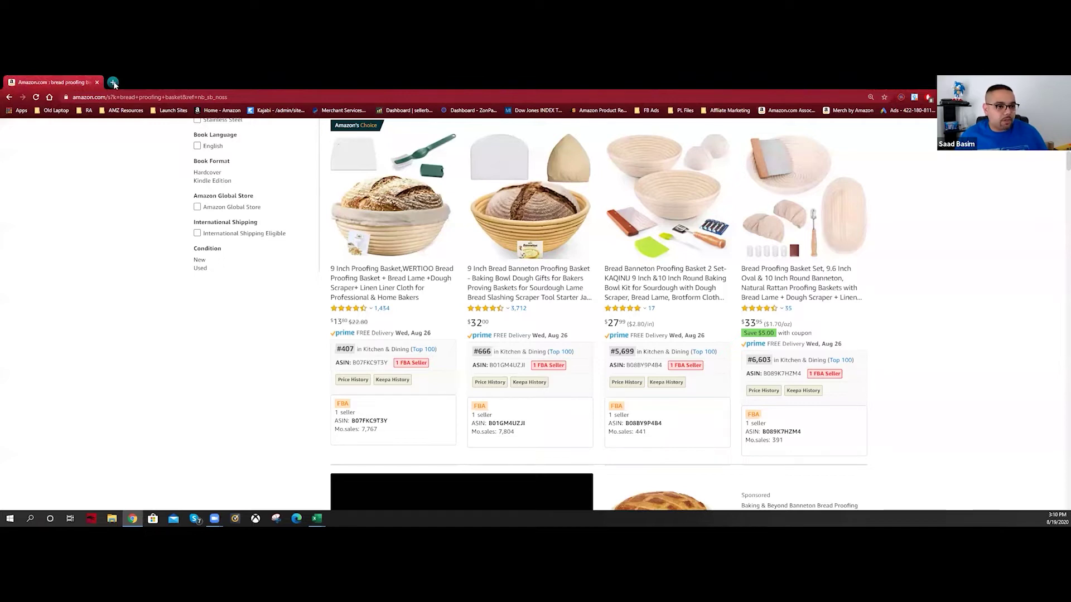
Open the Helium 10 tools in a new tab and go to the Cerebro reverse ASIN lookup
key(ctrl+t)
click(981, 97)
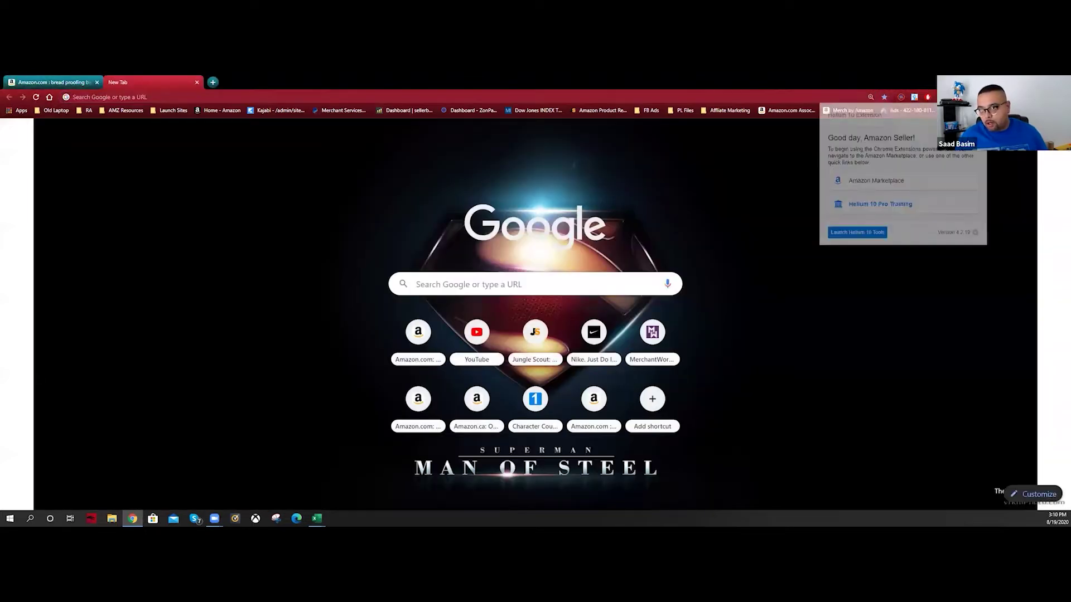
click(857, 233)
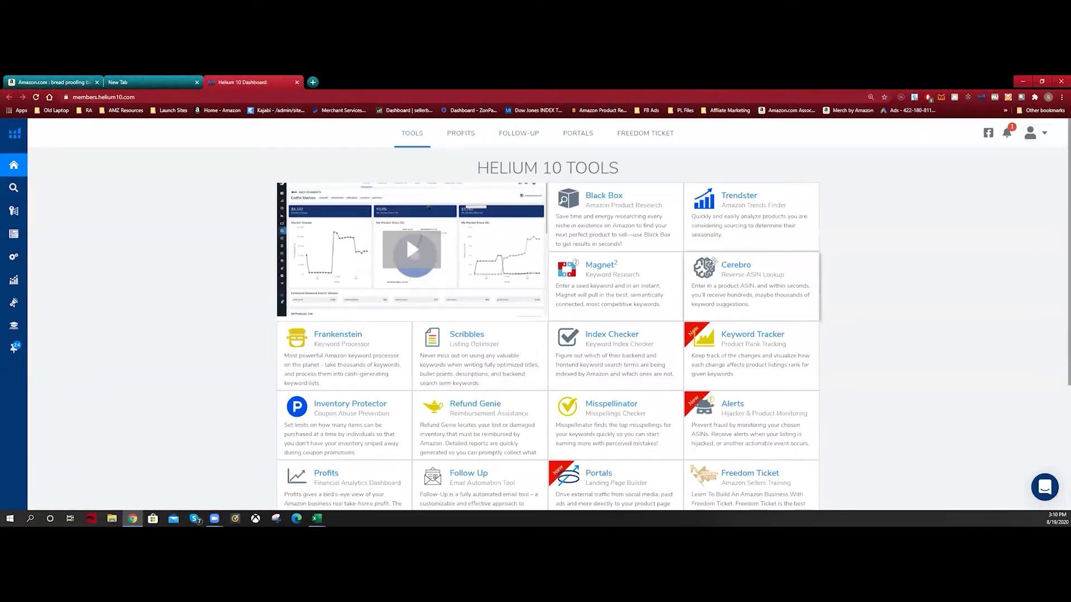
click(742, 273)
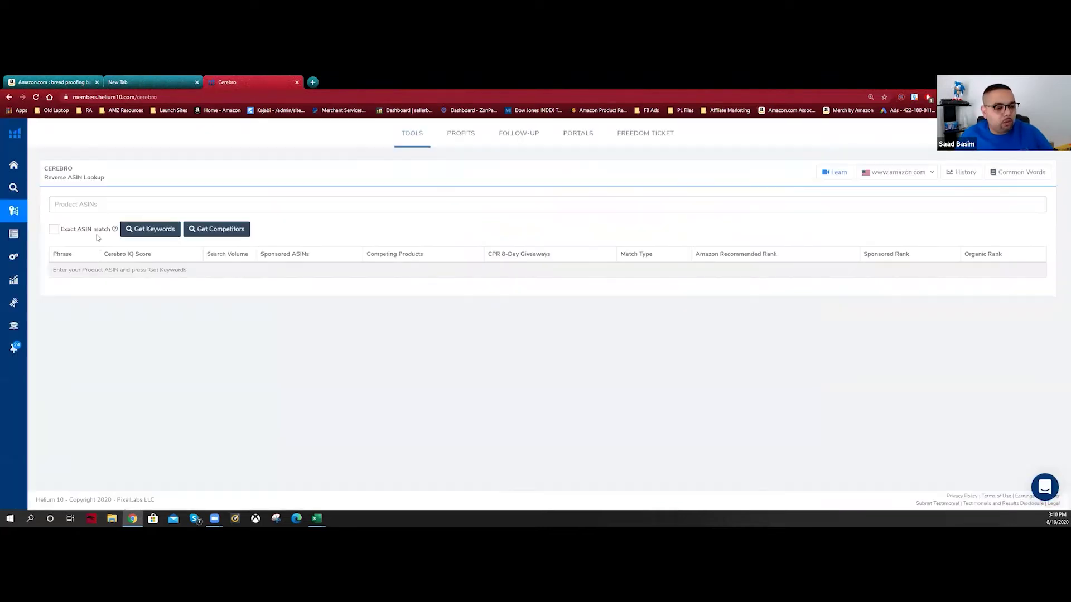
Move the Amazon results into their own window and arrange them side by side with the Cerebro page
click(76, 80)
drag(79, 80, 86, 111)
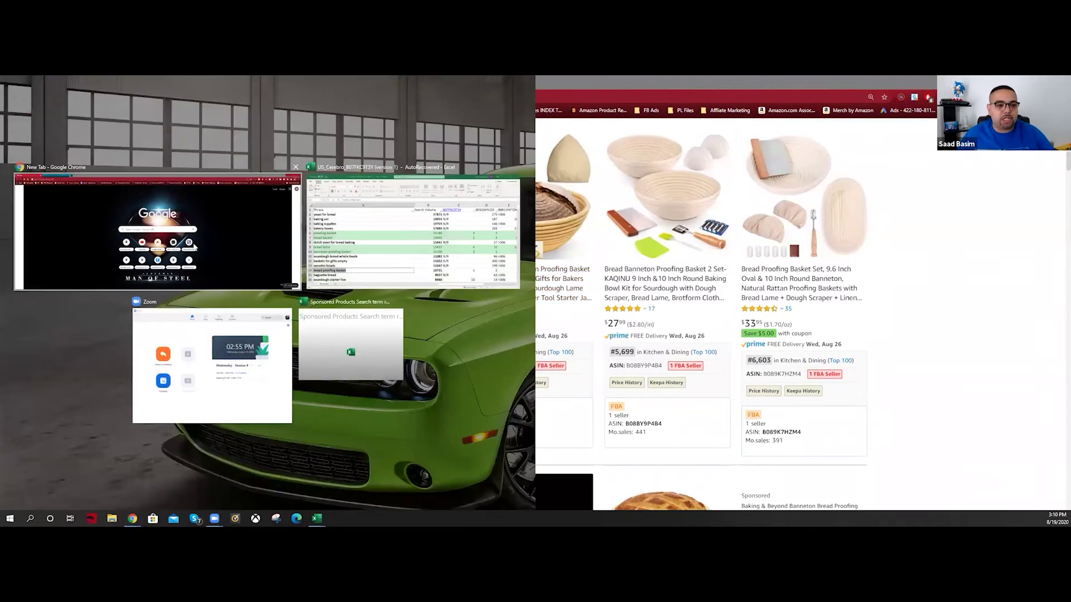
click(192, 242)
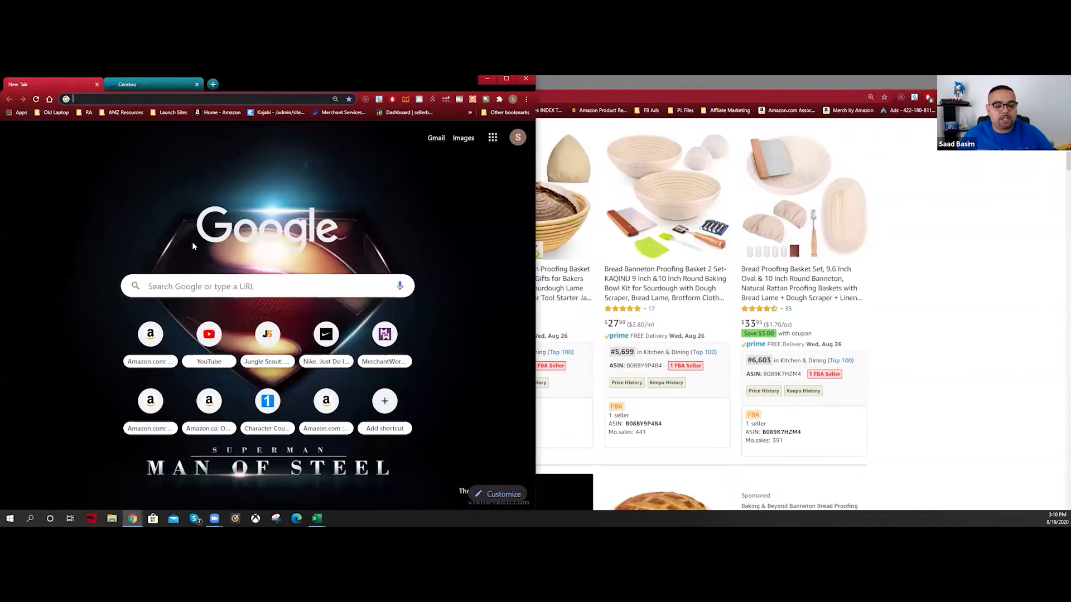
click(131, 84)
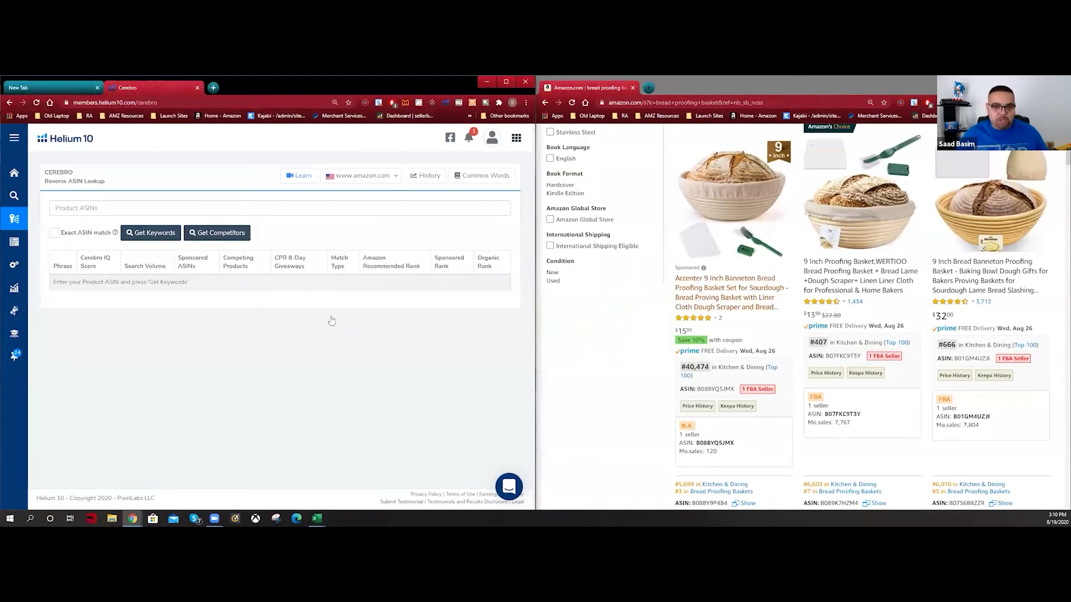
Enlarge the Amazon results window and compare the Kitchen & Dining sales ranks of the WERTIOO and $32.00 banneton baskets in the first organic row
scroll(725, 290, up, 2)
mouse_move(829, 264)
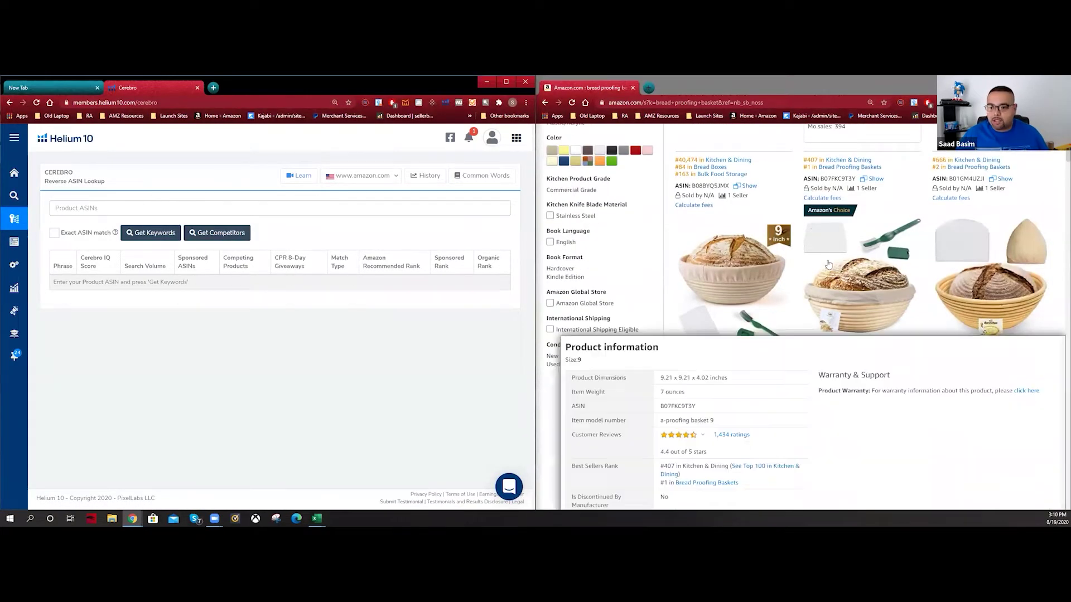
scroll(602, 258, down, 4)
scroll(606, 285, up, 6)
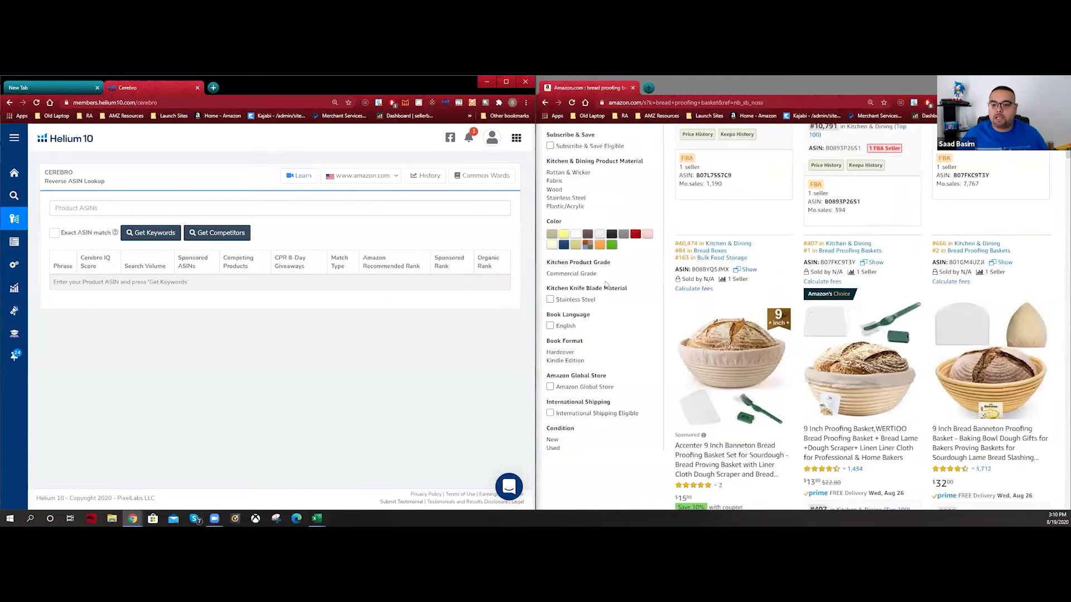
scroll(630, 269, up, 1)
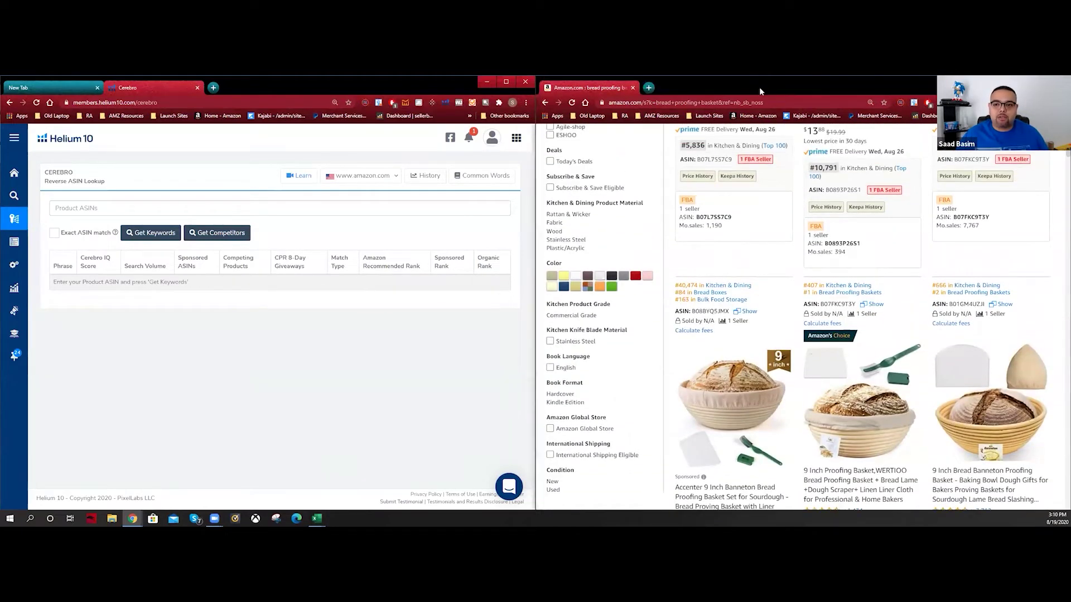
double_click(760, 89)
scroll(584, 324, up, 5)
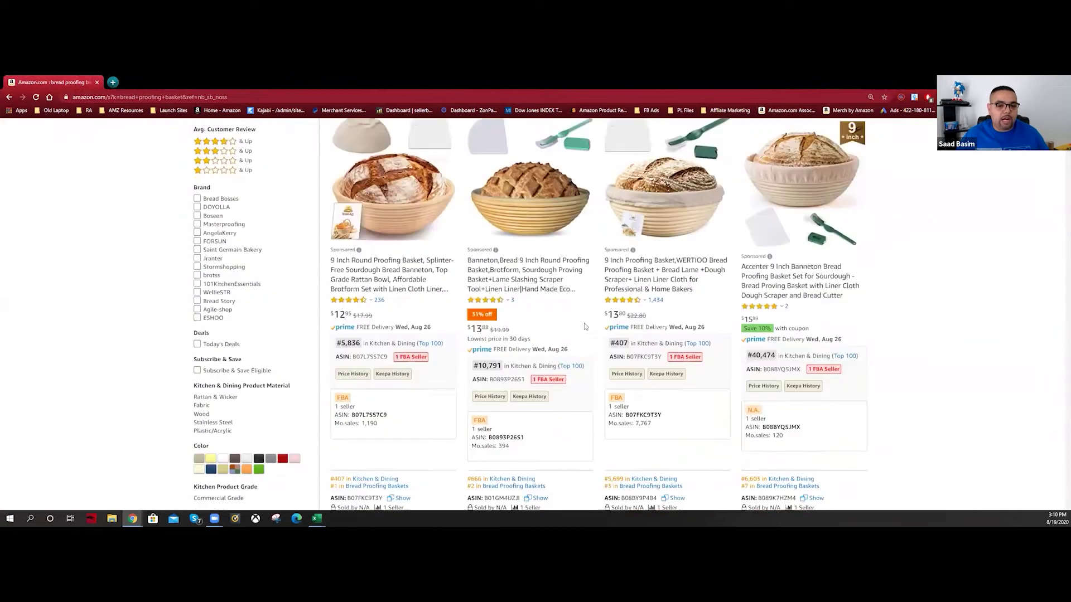
scroll(584, 323, down, 8)
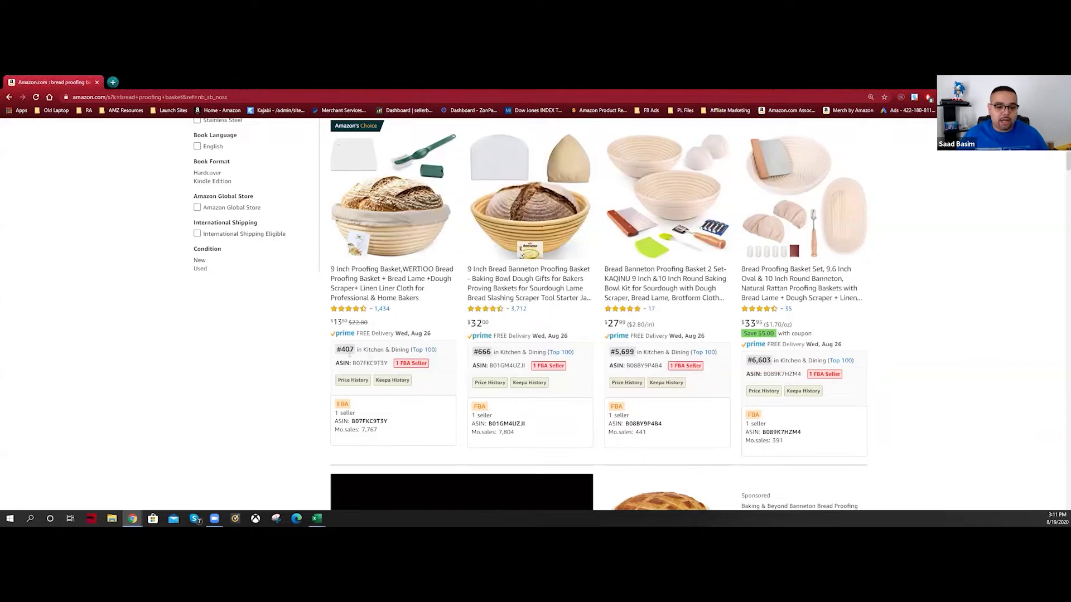
drag(337, 349, 356, 351)
drag(474, 351, 489, 352)
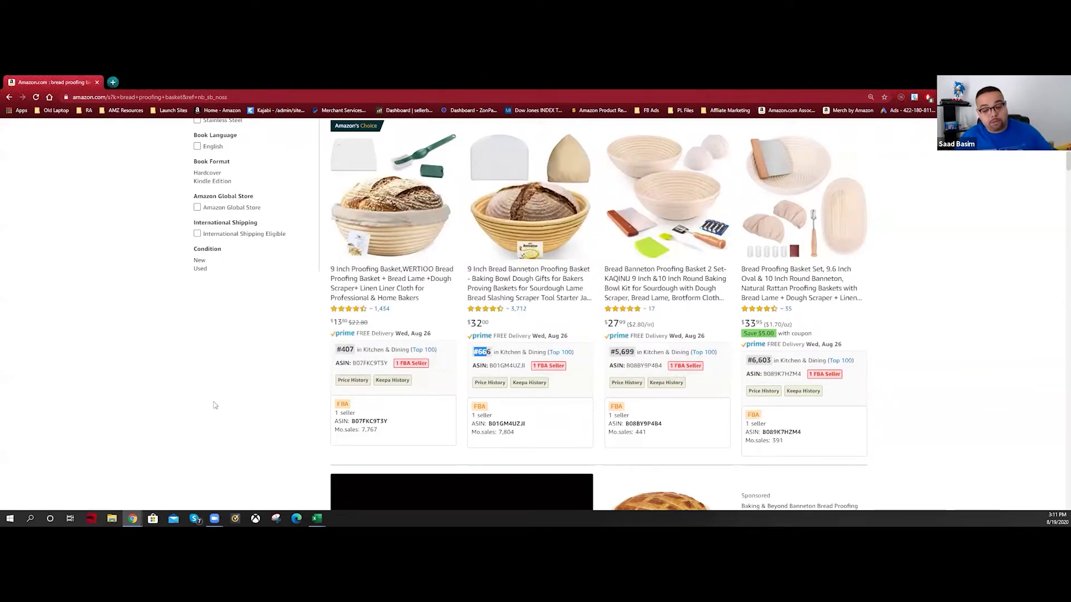
Run Helium 10's Xray product research on the bread proofing basket results and enlarge the Xray window
click(981, 97)
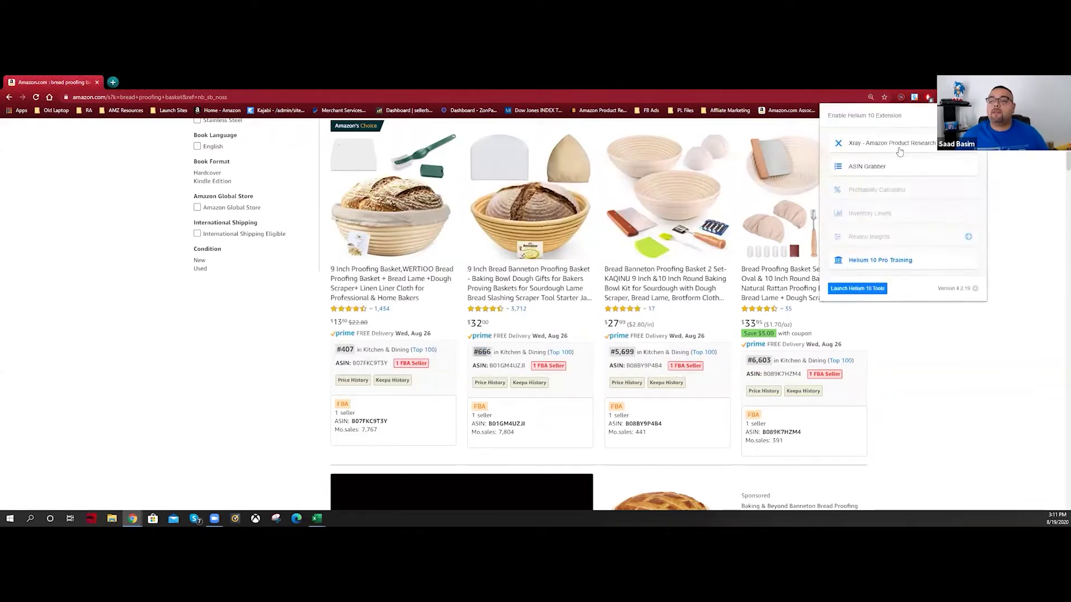
click(899, 146)
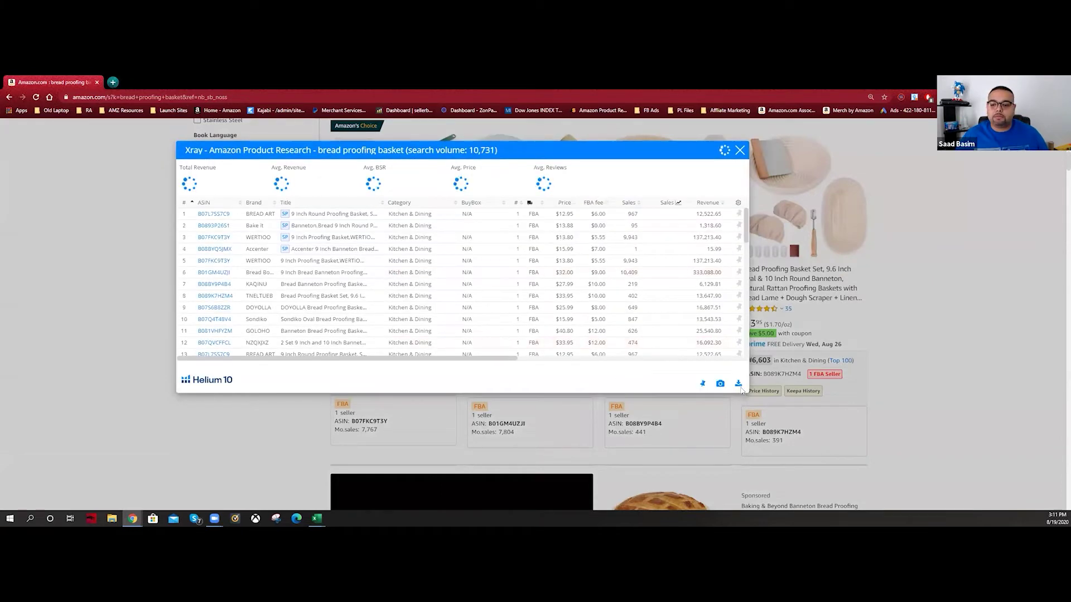
drag(743, 392, 828, 443)
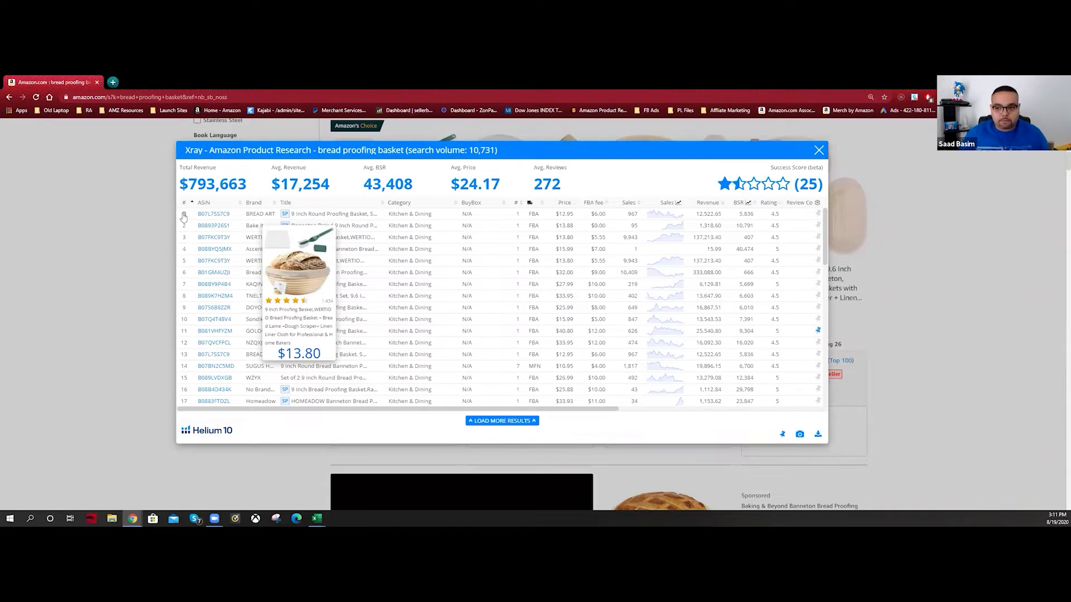
Remove the sponsored listings in rows 1 to 4 and 16 to 18 from the Xray table
scroll(184, 217, down, 1)
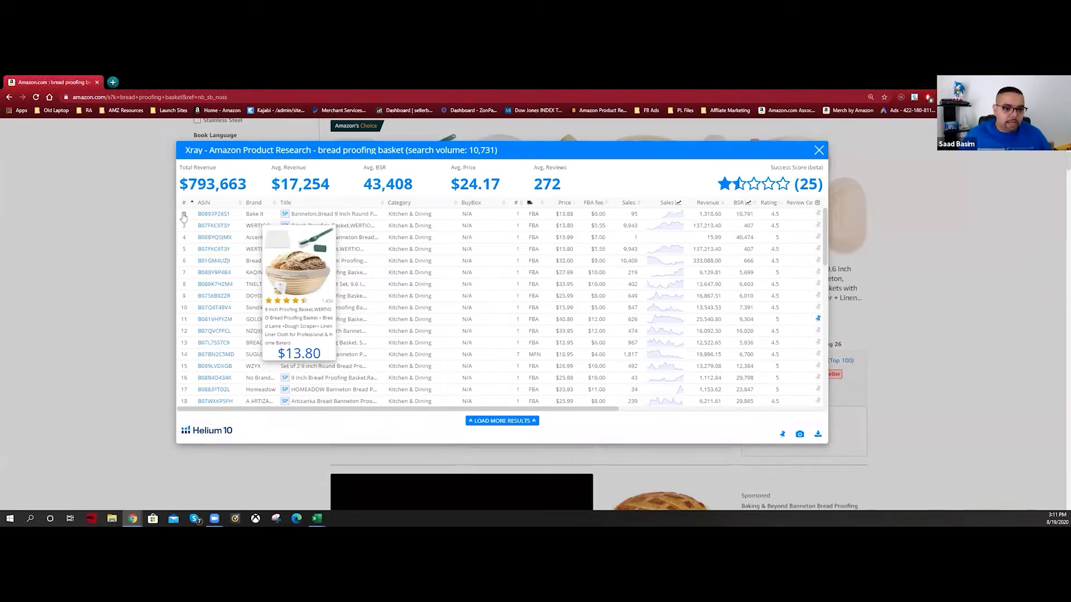
scroll(184, 217, down, 3)
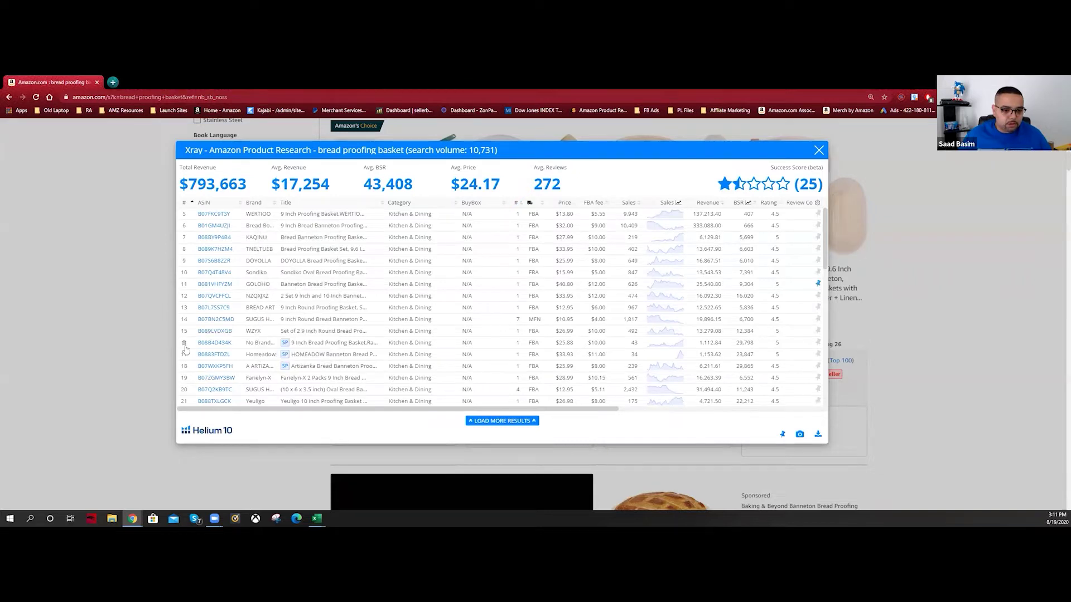
click(184, 344)
click(184, 344)
click(184, 344)
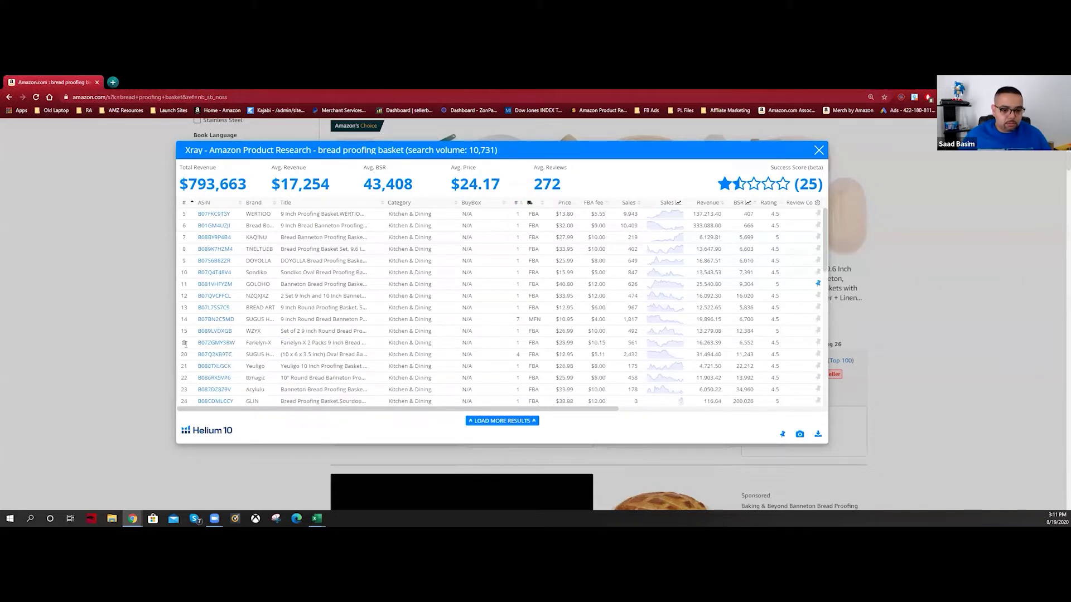
Sort the Xray listings from highest to lowest revenue and remove the sponsored DOYOLLA duplicate
click(710, 203)
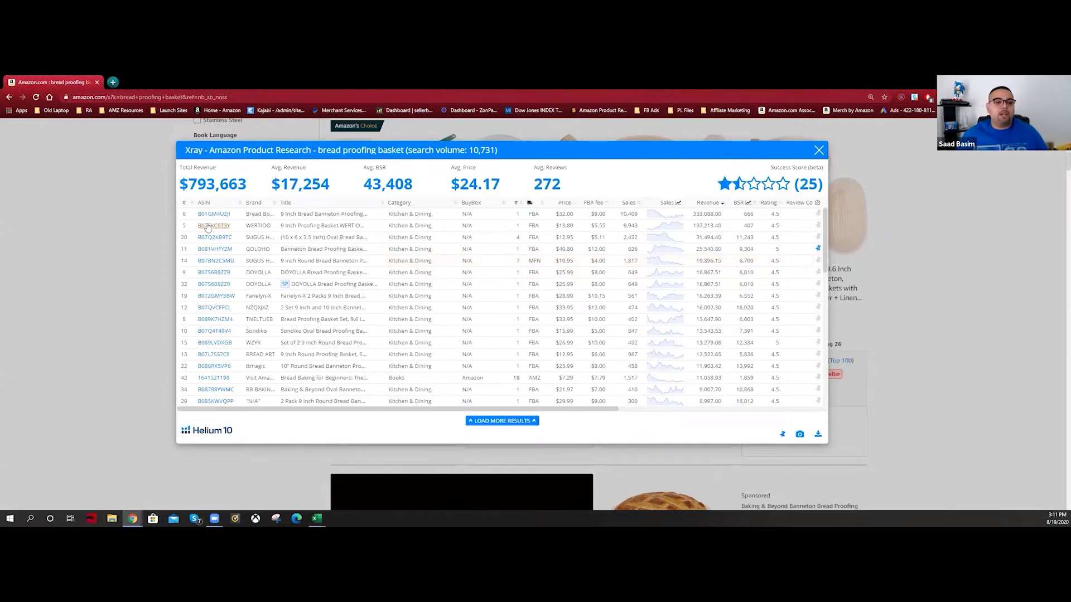
mouse_move(218, 216)
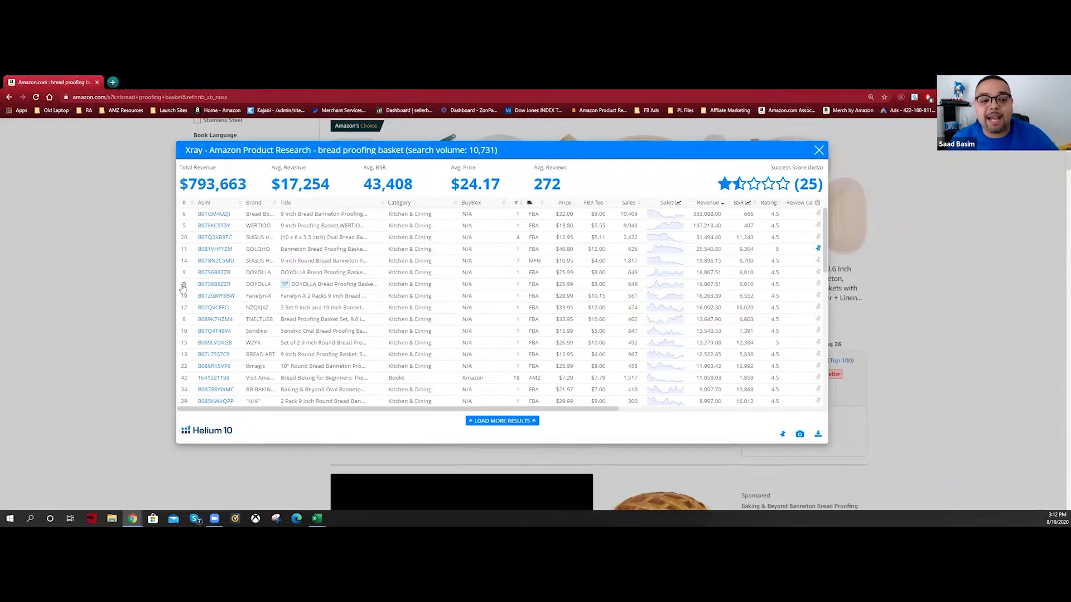
click(183, 285)
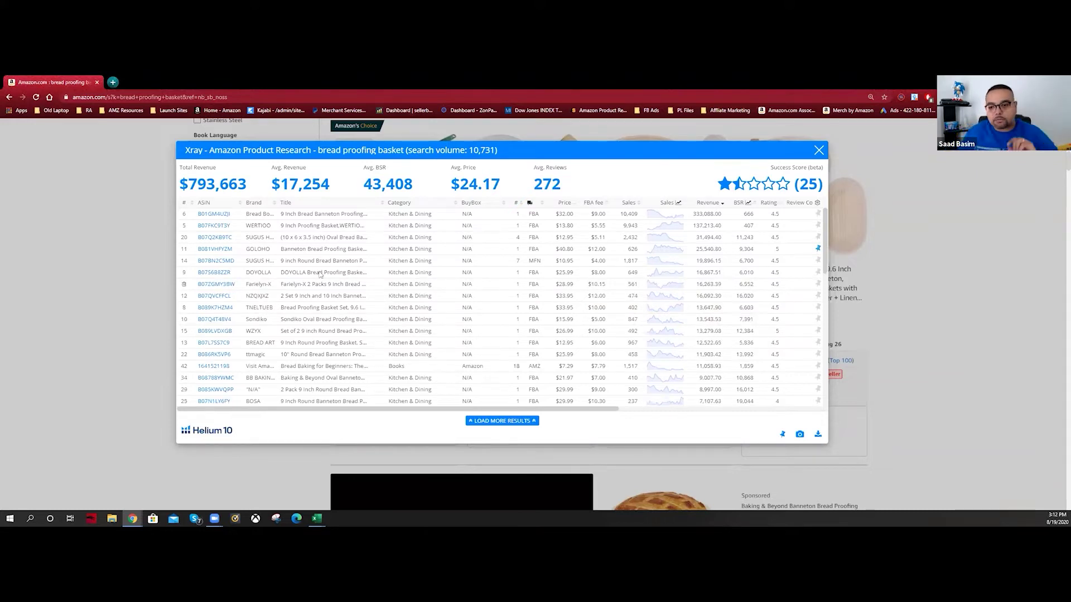
drag(564, 410, 595, 411)
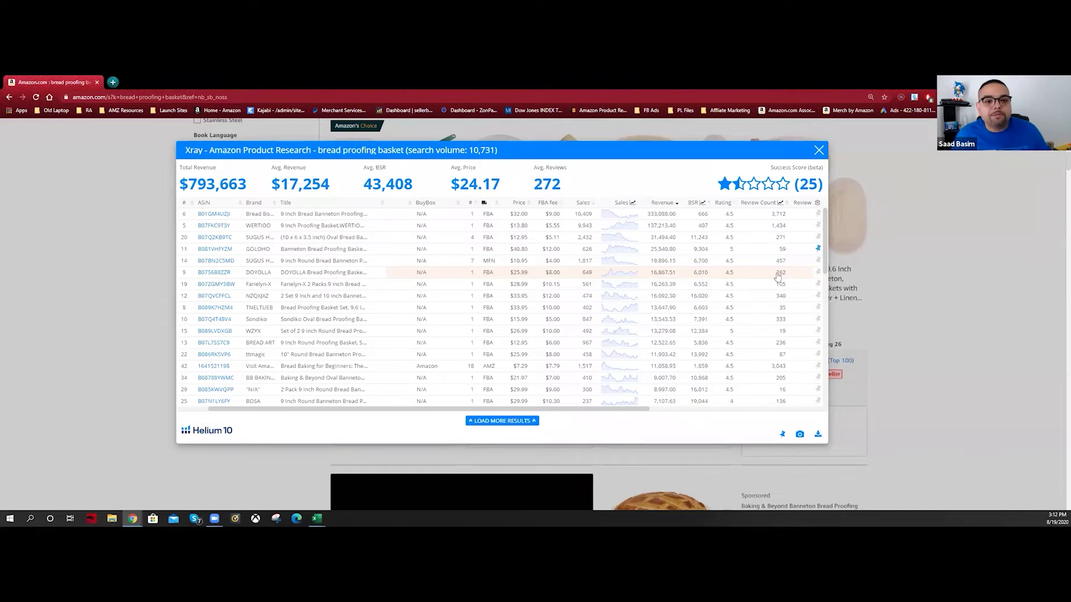
Restore the side-by-side layout with Cerebro and zoom out the Amazon page so the whole Xray table fits
double_click(330, 79)
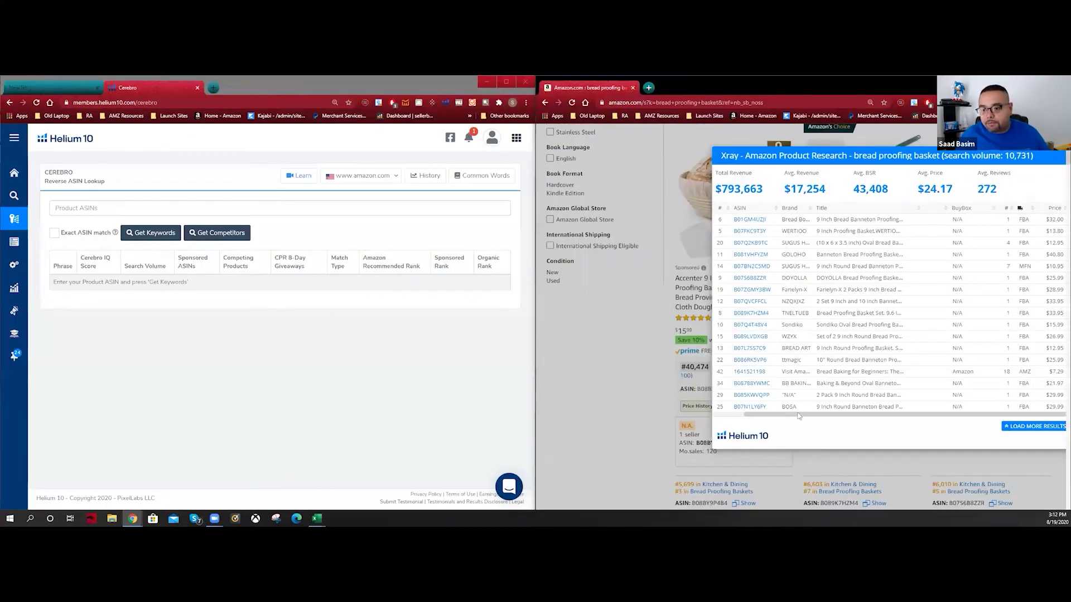
mouse_move(880, 158)
mouse_down()
mouse_move(583, 161)
mouse_move(865, 160)
mouse_up()
key(ctrl+minus)
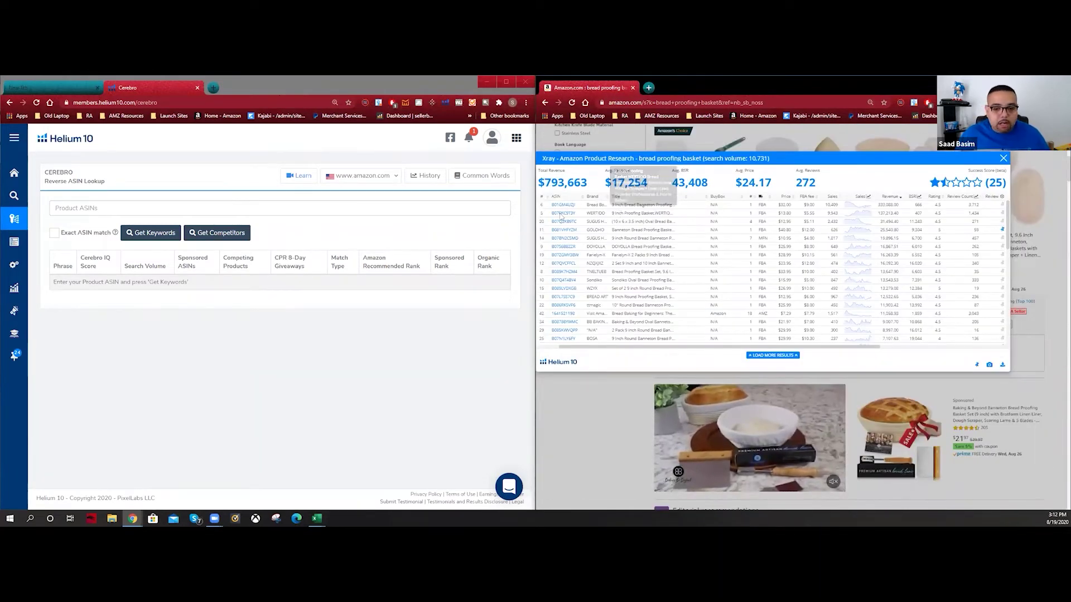
Copy the top-revenue basket's ASIN B01GM4UZJI from Xray into Cerebro's product ASINs
mouse_move(578, 207)
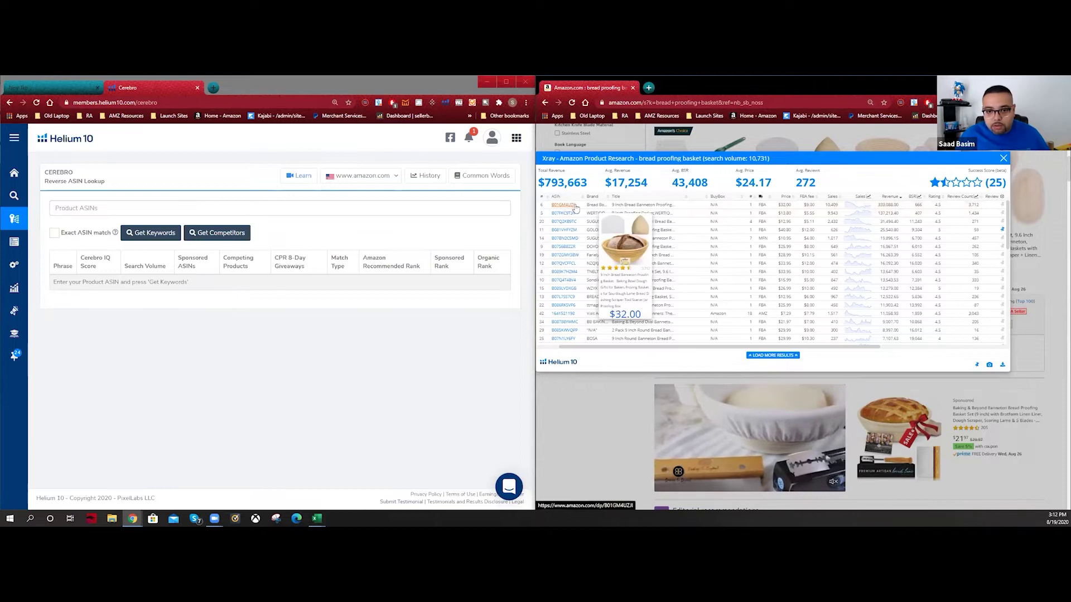
drag(578, 206, 551, 209)
key(ctrl+c)
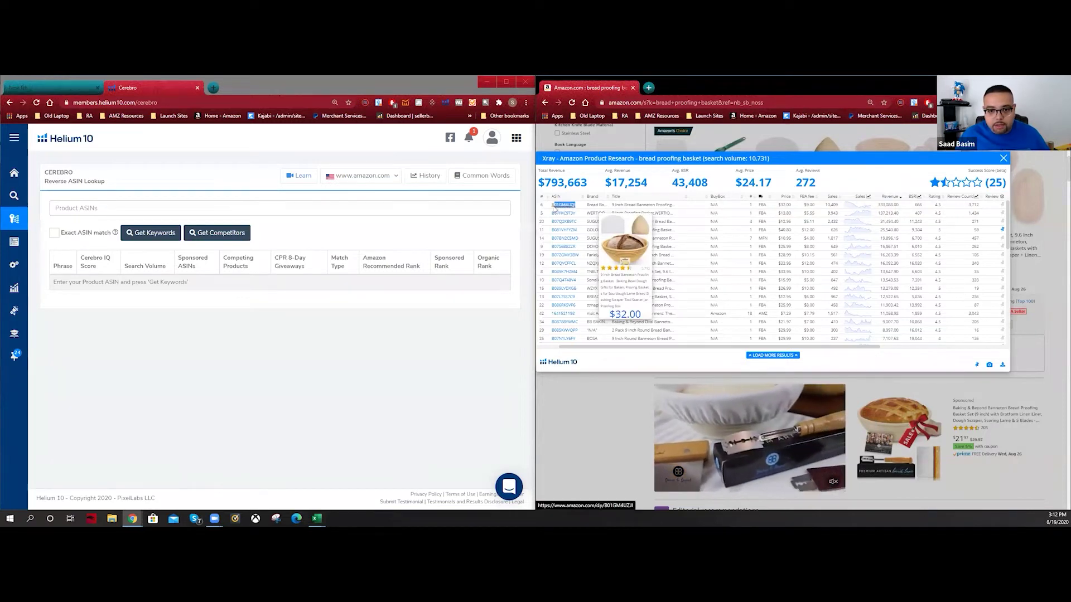
click(225, 215)
key(ctrl+v)
key(Return)
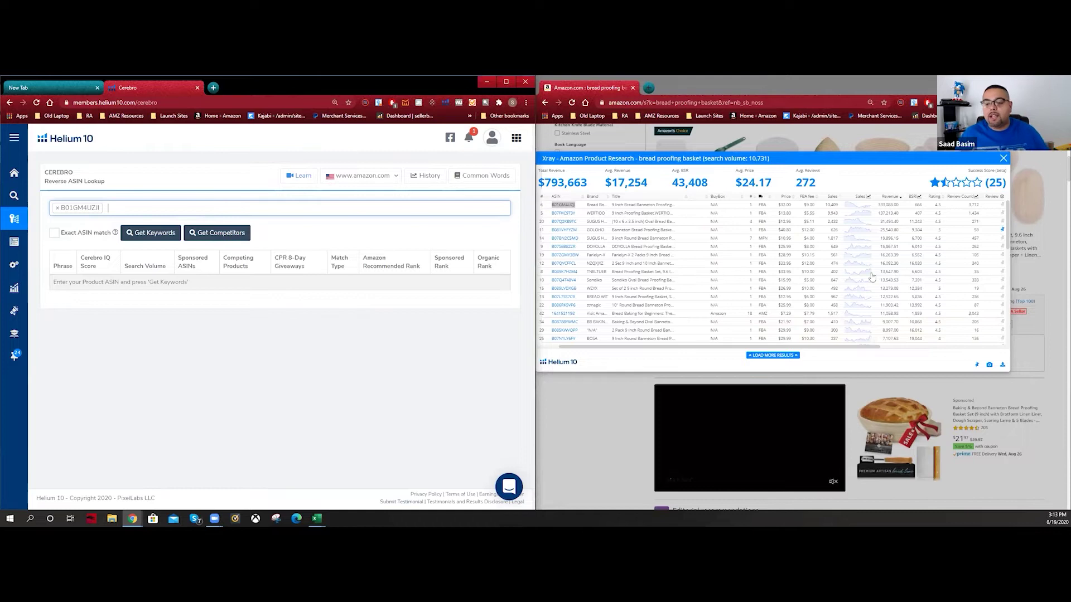
Add the WERTIOO basket's ASIN B07FKC9T3Y from Xray to the Cerebro lookup
double_click(563, 213)
key(ctrl+c)
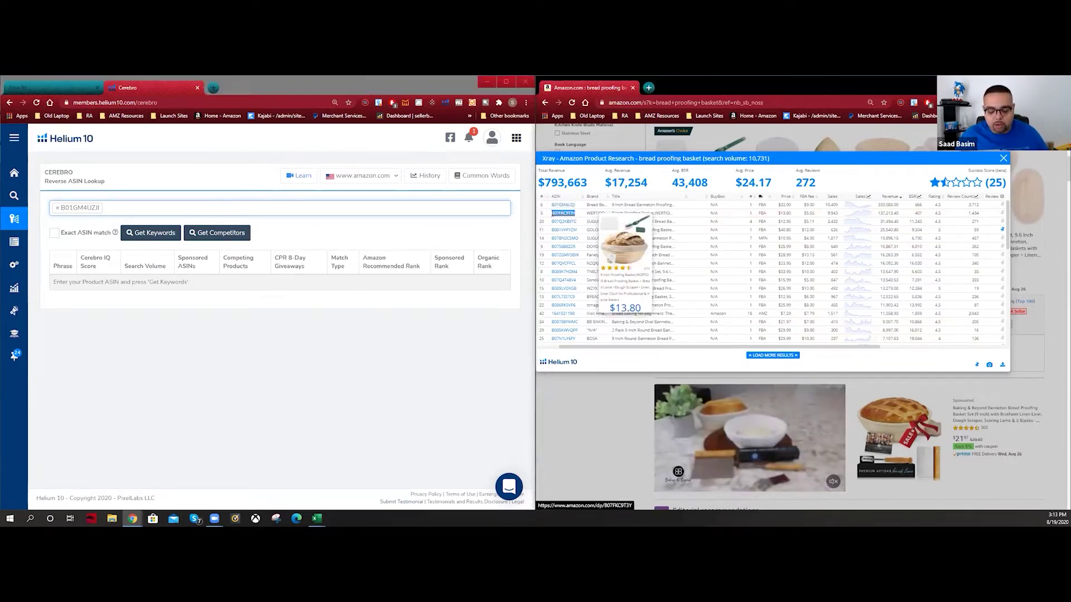
click(167, 206)
key(ctrl+v)
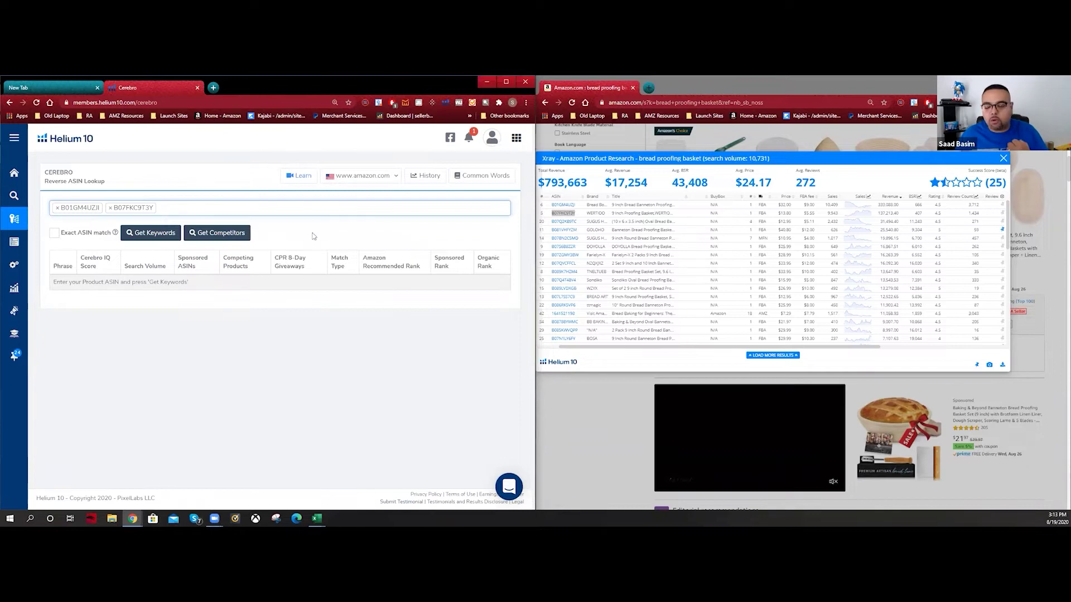
Add the $12.95 oval basket's ASIN B07Q2KB9TC from Xray to the Cerebro lookup
mouse_move(577, 223)
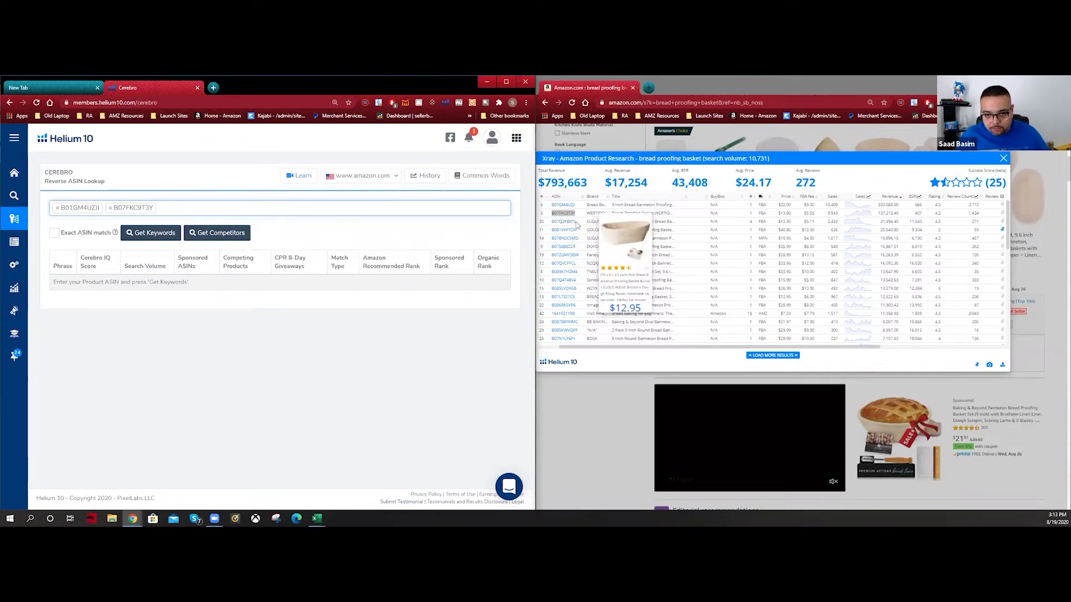
double_click(577, 223)
key(ctrl+c)
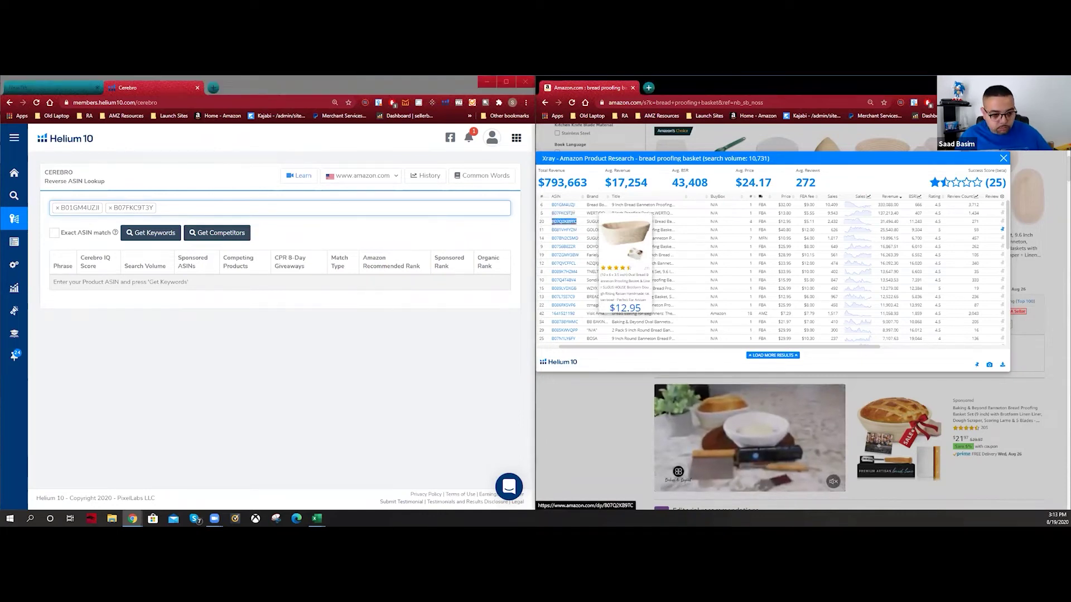
click(179, 209)
key(ctrl+v)
key(Return)
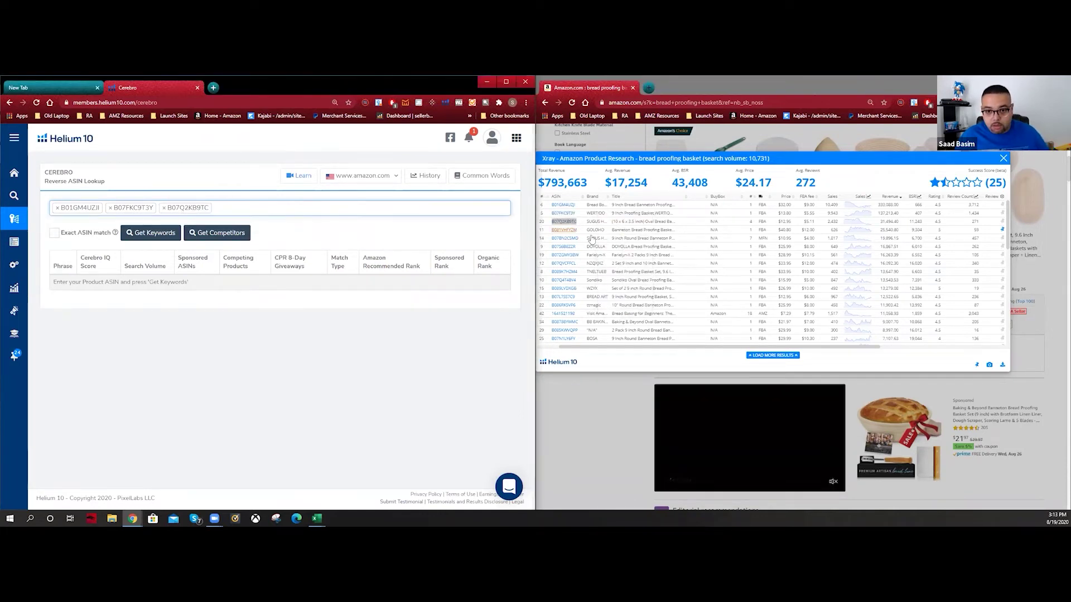
Add the GOLOHO basket's ASIN B081VHFYZM from Xray to the Cerebro lookup
double_click(564, 230)
key(ctrl+c)
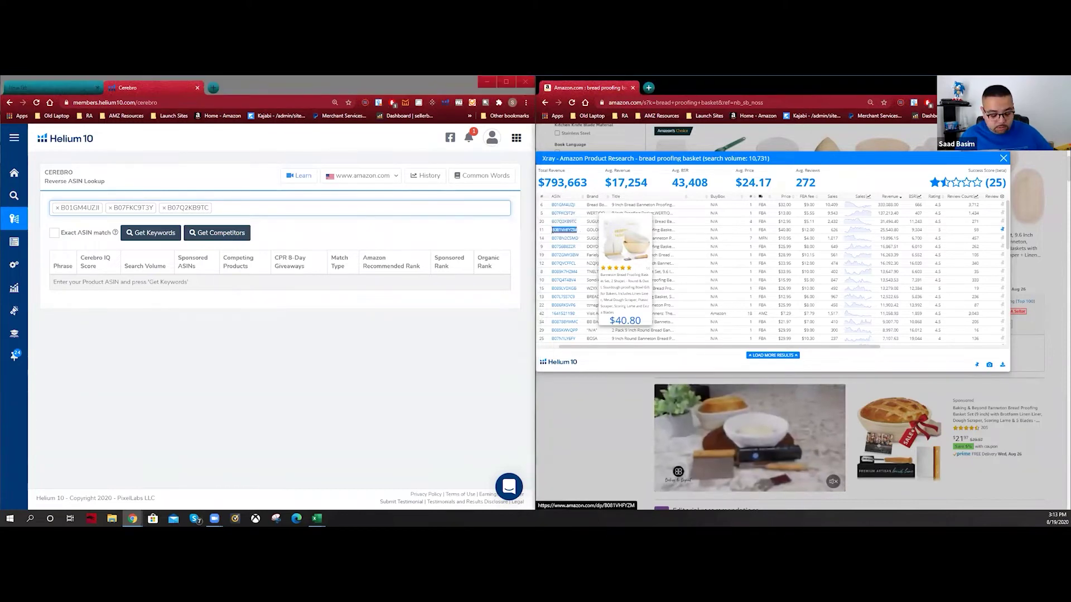
click(256, 208)
key(ctrl+v)
key(Return)
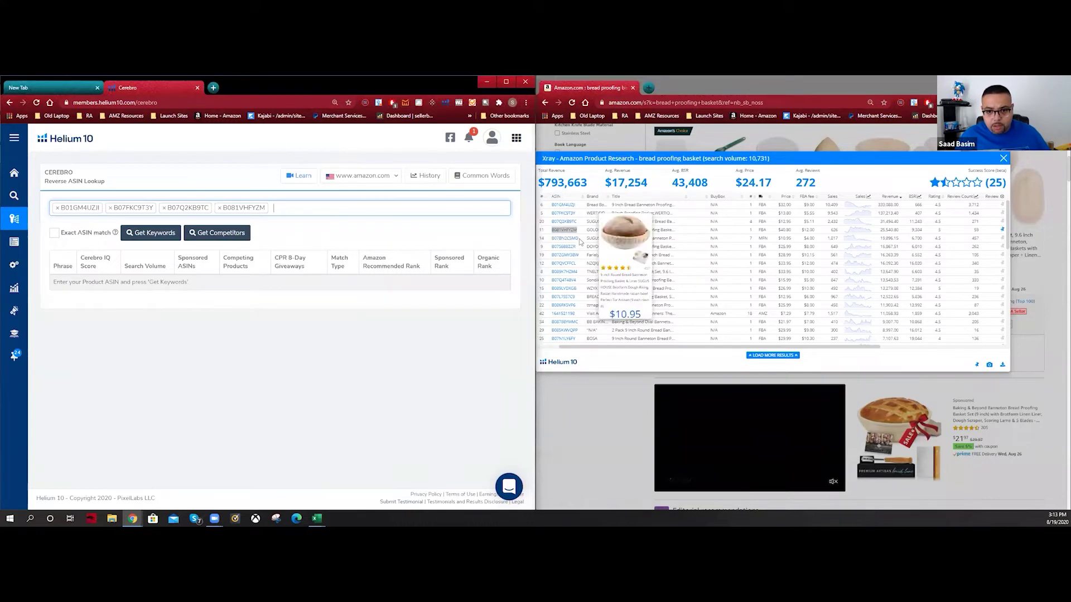
Add the $10.95 round banneton basket's ASIN B07BN2C5MD from Xray to the Cerebro lookup
double_click(555, 238)
key(ctrl+c)
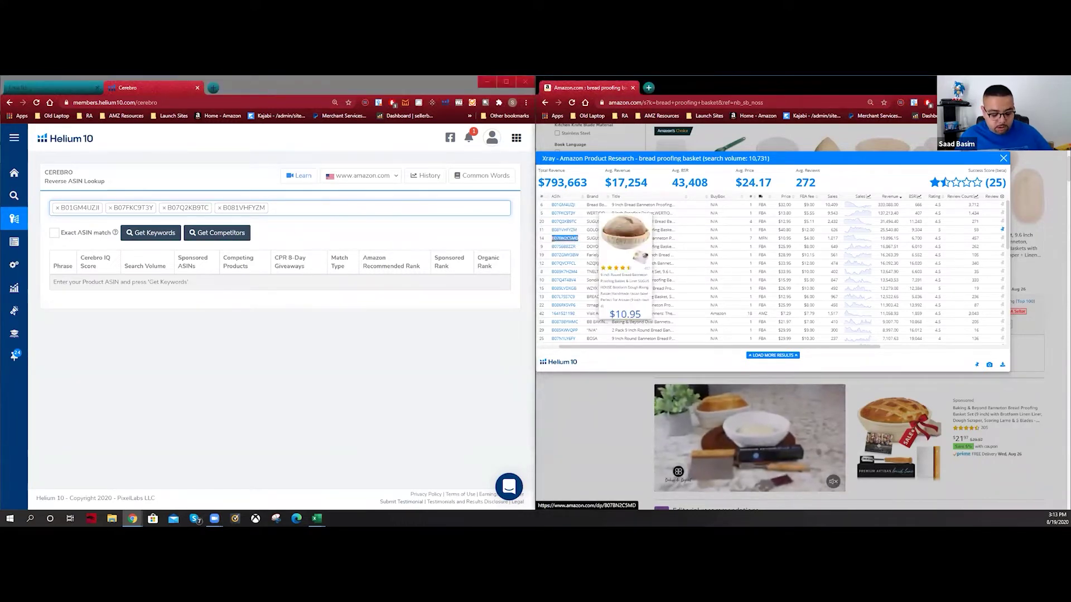
click(308, 208)
key(ctrl+v)
key(Return)
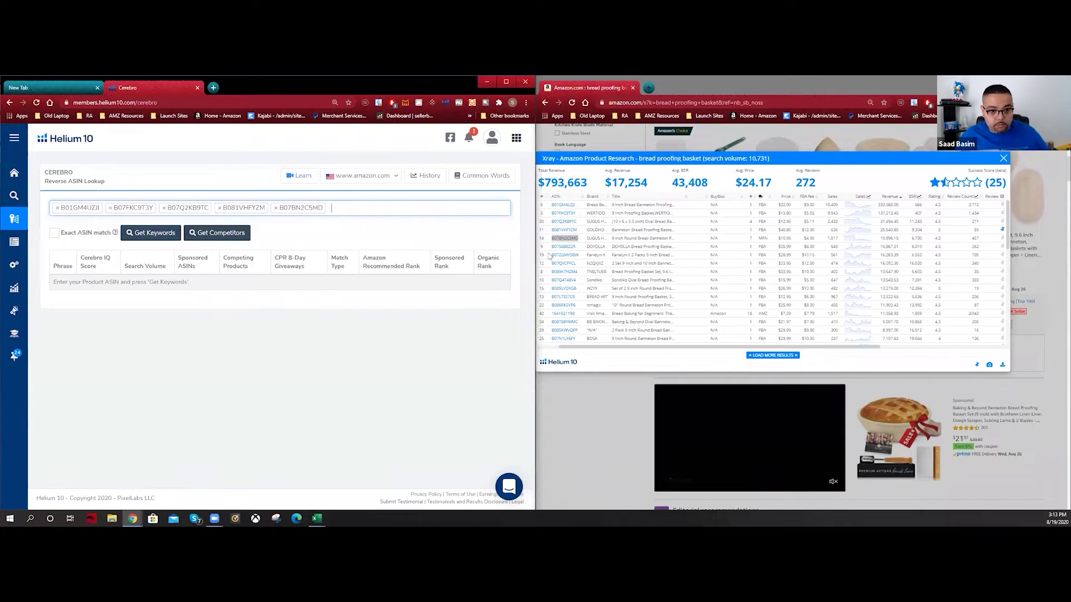
Add the $25.99 DOYOLLA basket's ASIN B07S6B8ZZR from Xray to the Cerebro lookup
mouse_move(575, 251)
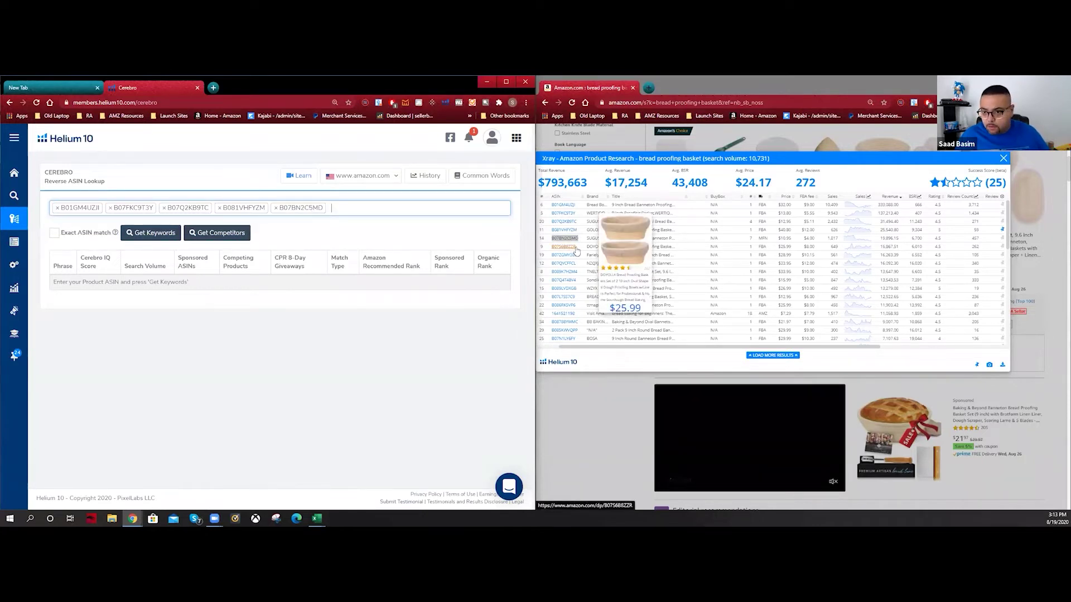
drag(576, 249, 552, 248)
key(ctrl+c)
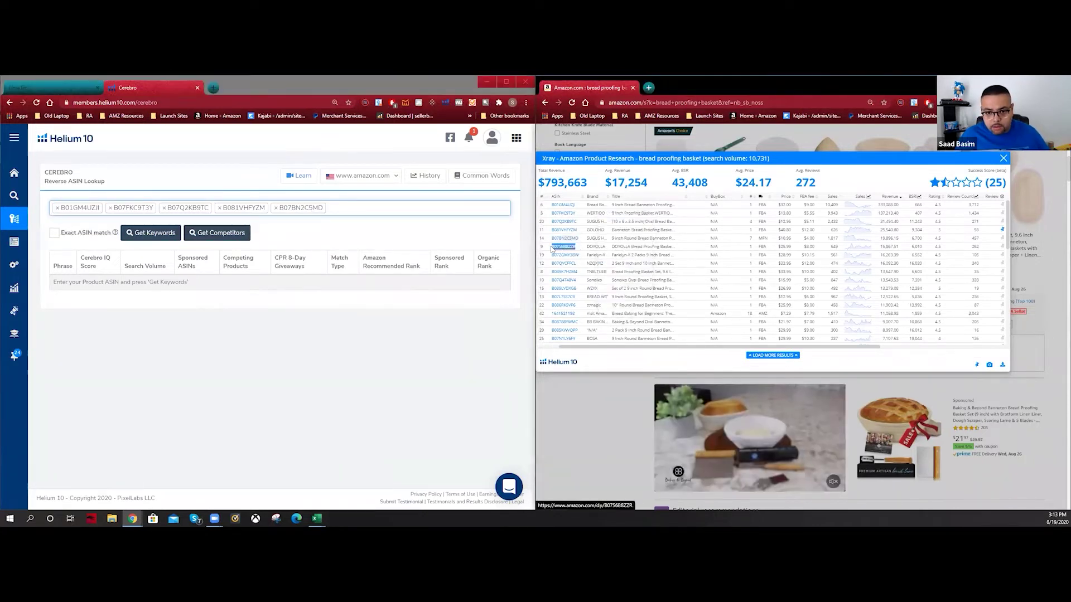
mouse_move(552, 248)
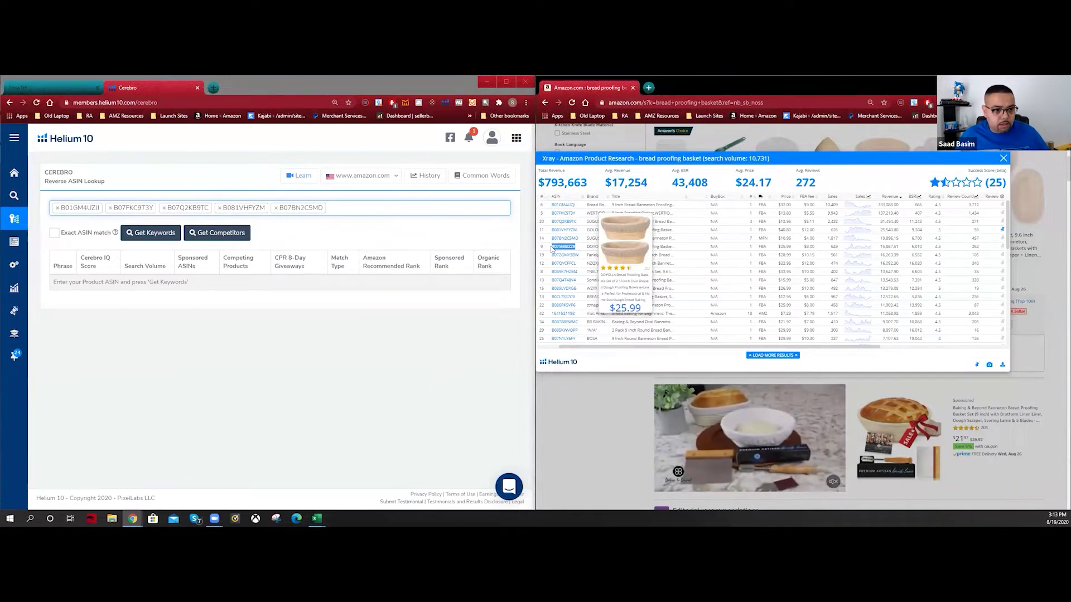
click(347, 210)
key(ctrl+v)
key(Return)
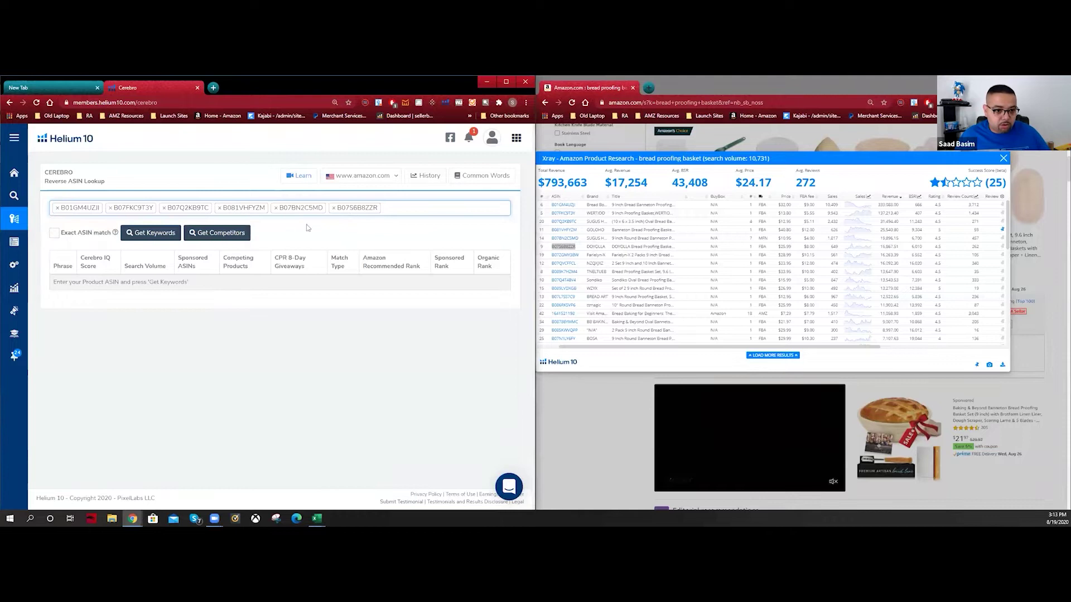
Add the $28.99 two-pack basket's ASIN B07ZGMY3BW from Xray to the Cerebro lookup
mouse_move(575, 258)
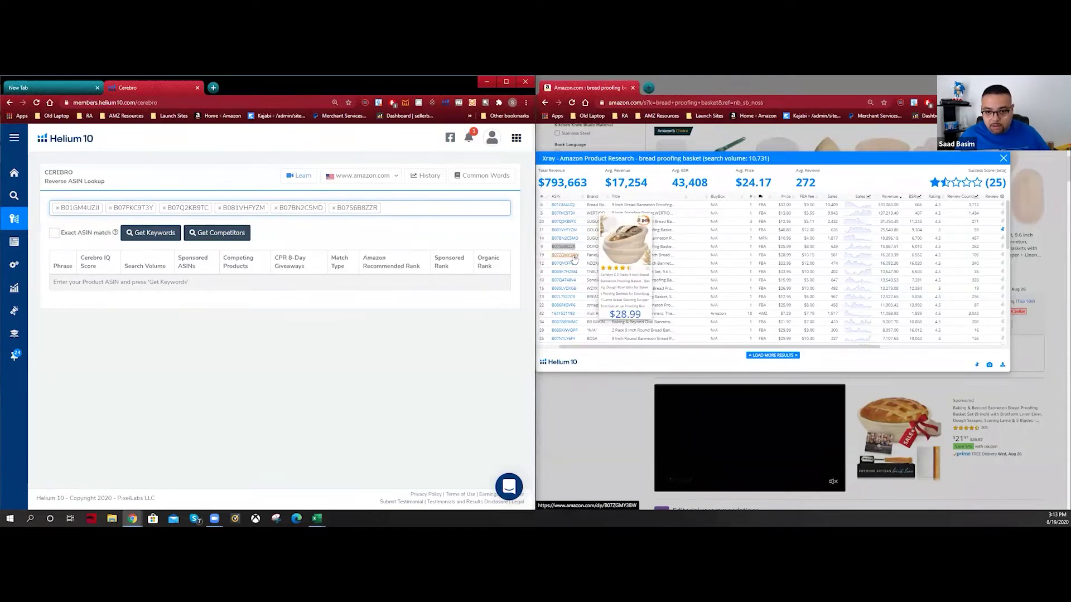
click(569, 257)
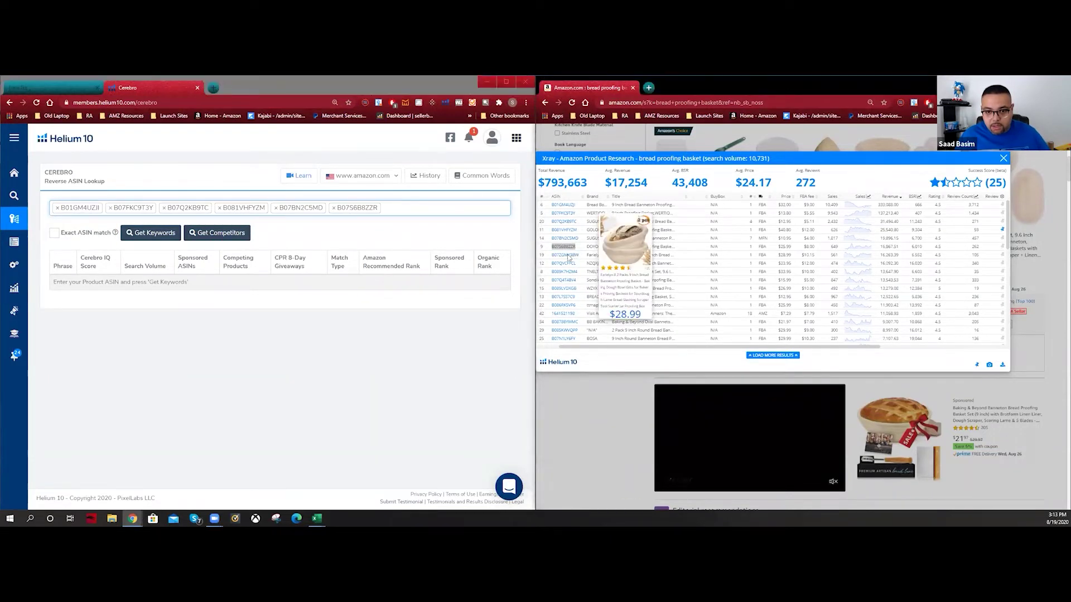
double_click(568, 257)
key(ctrl+c)
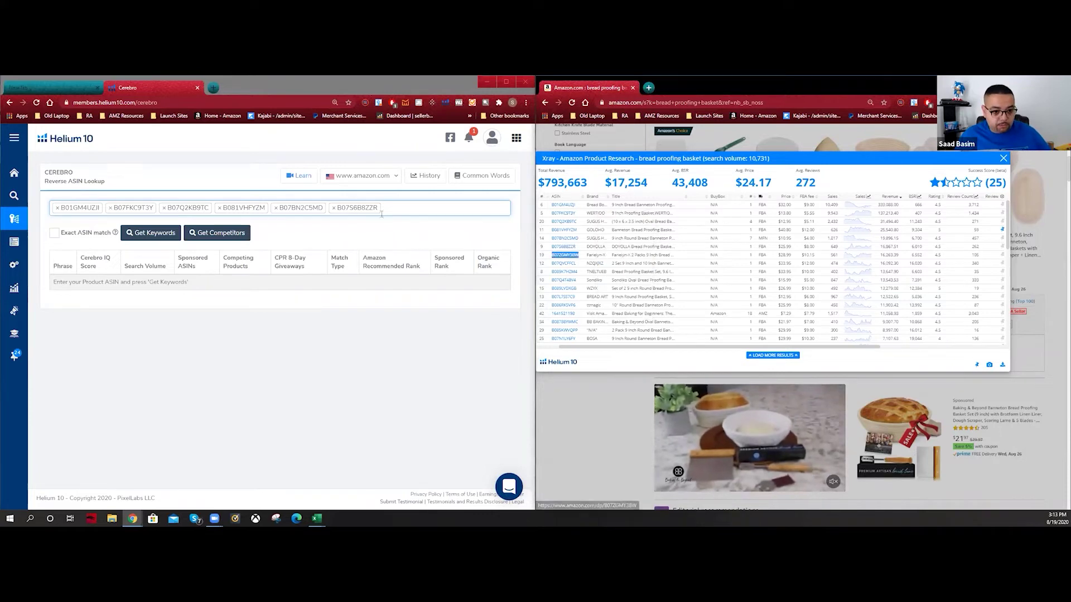
key(alt+Tab)
key(ctrl+v)
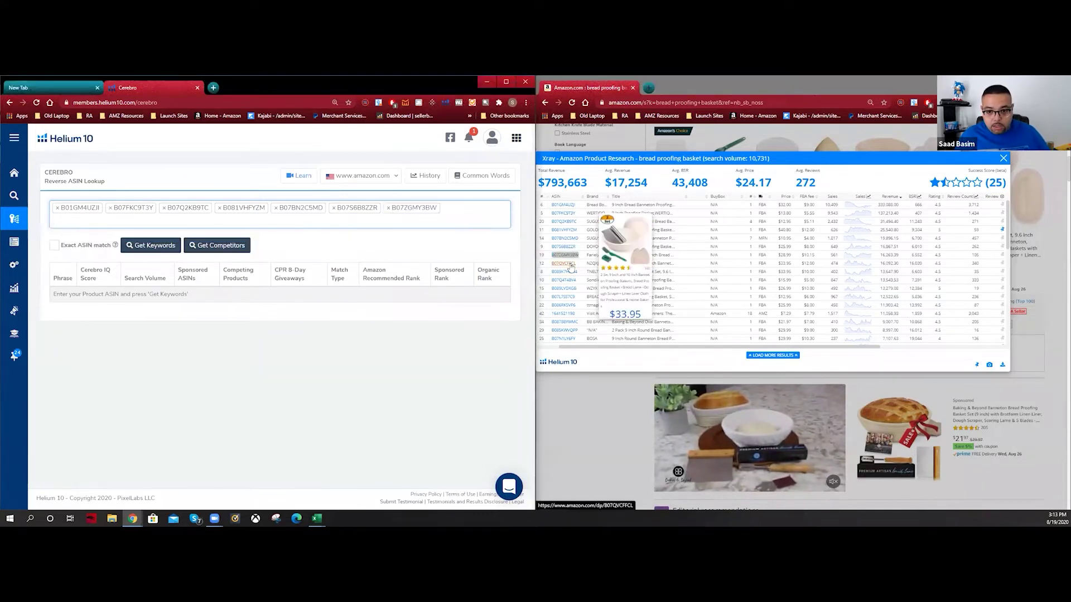
Add the $33.95 two-basket set's ASIN B07QVCFFCL from Xray to the Cerebro lookup
drag(578, 265, 551, 263)
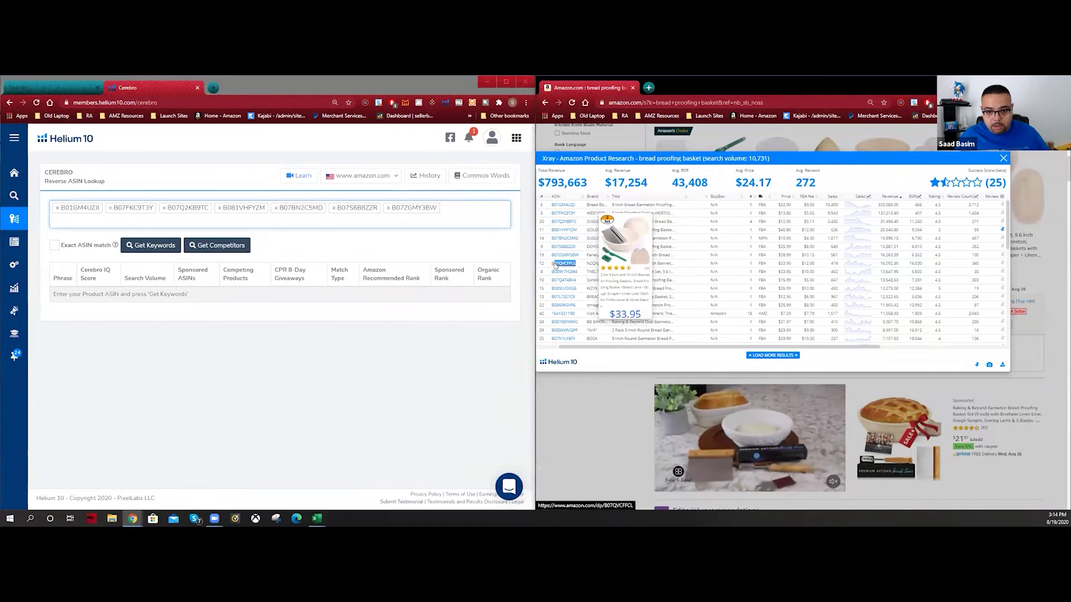
key(ctrl+c)
click(465, 230)
key(ctrl+v)
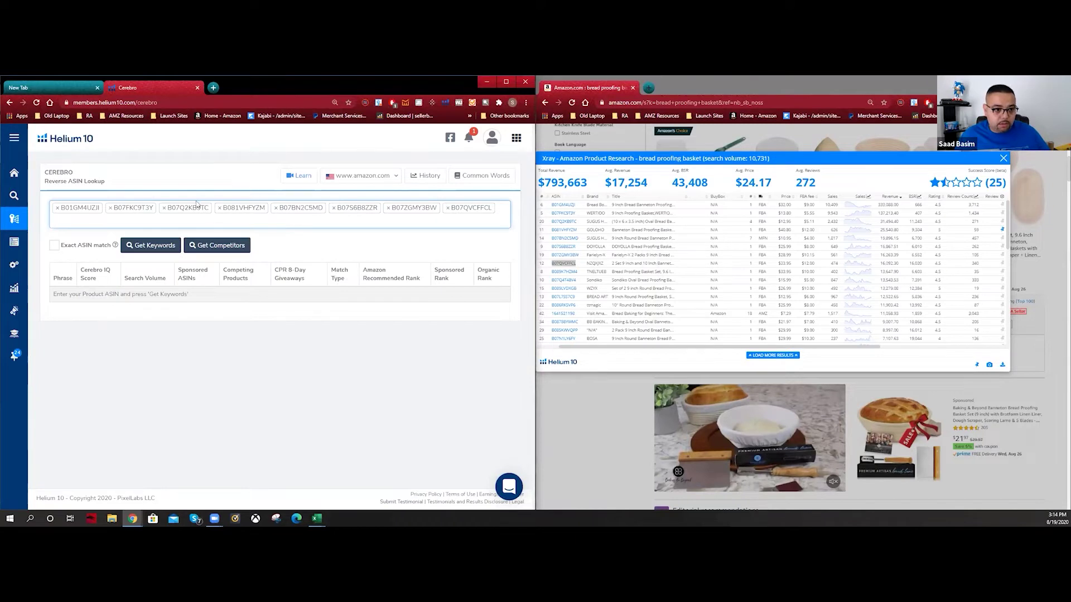
Add the next two Xray competitors' ASINs, B089K7HZM4 and the $15.99 oval basket's B07Q4T48V4, to the Cerebro lookup
drag(578, 277, 550, 277)
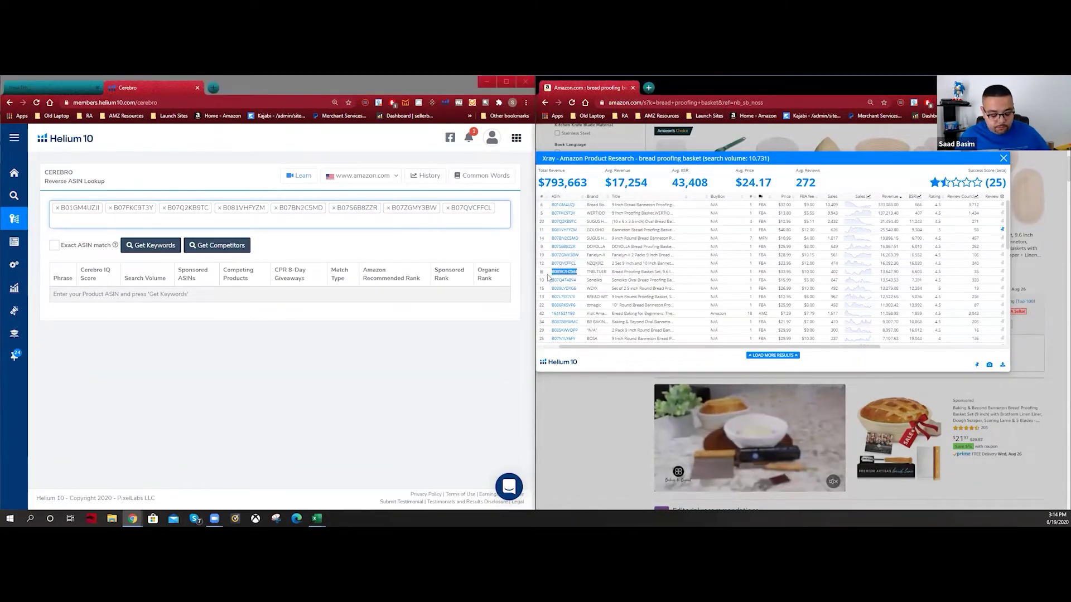
click(397, 226)
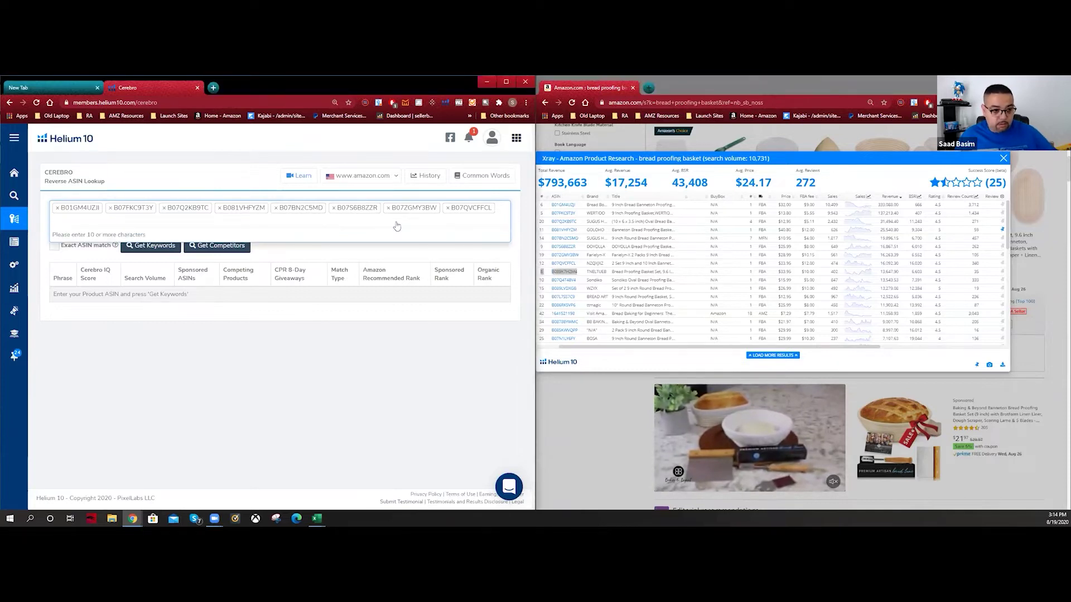
key(ctrl+v)
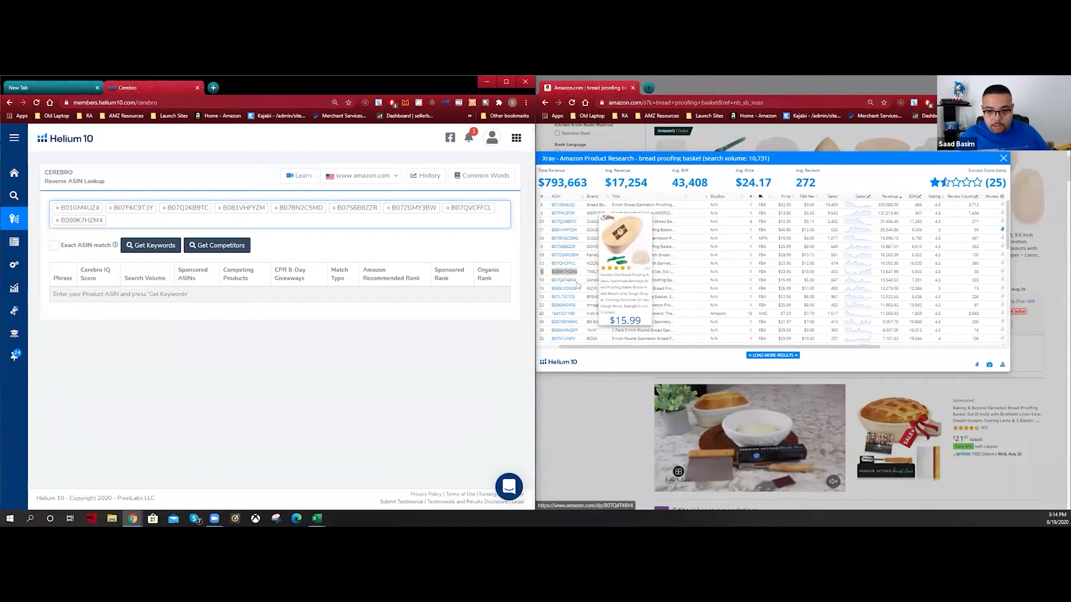
drag(579, 283, 551, 280)
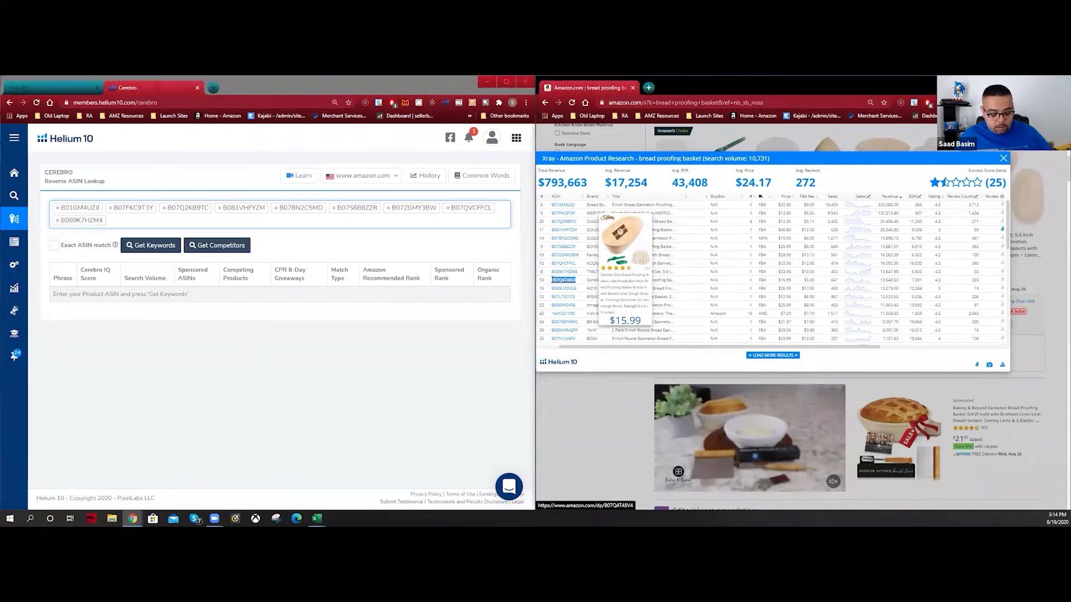
click(292, 224)
key(ctrl+v)
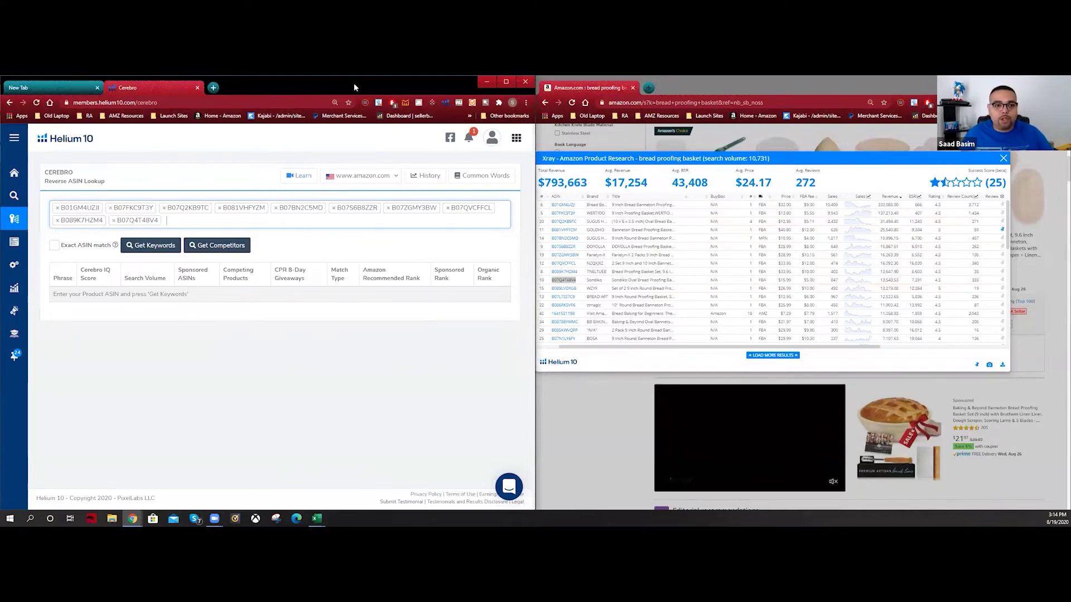
Maximize and enlarge the Cerebro page, then get the keywords for all ten entered ASINs
click(506, 82)
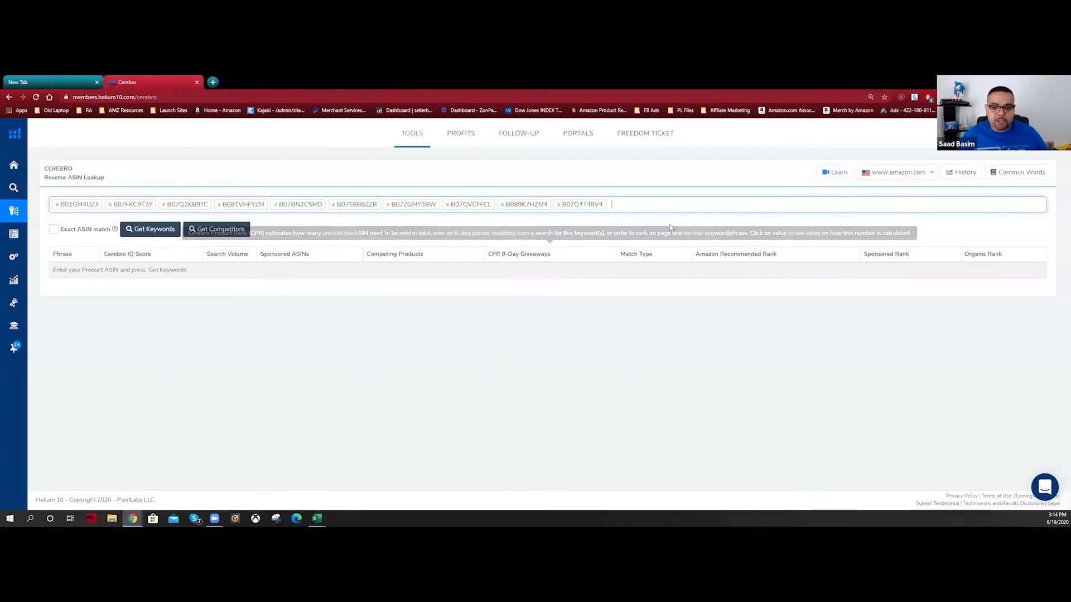
key(ctrl+plus)
key(ctrl+plus)
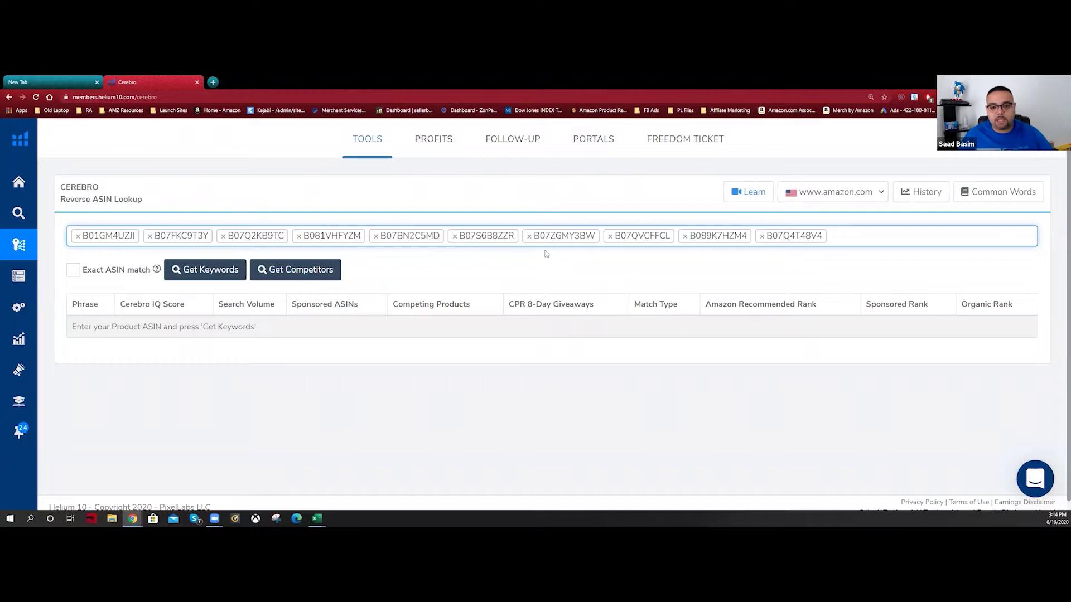
click(233, 266)
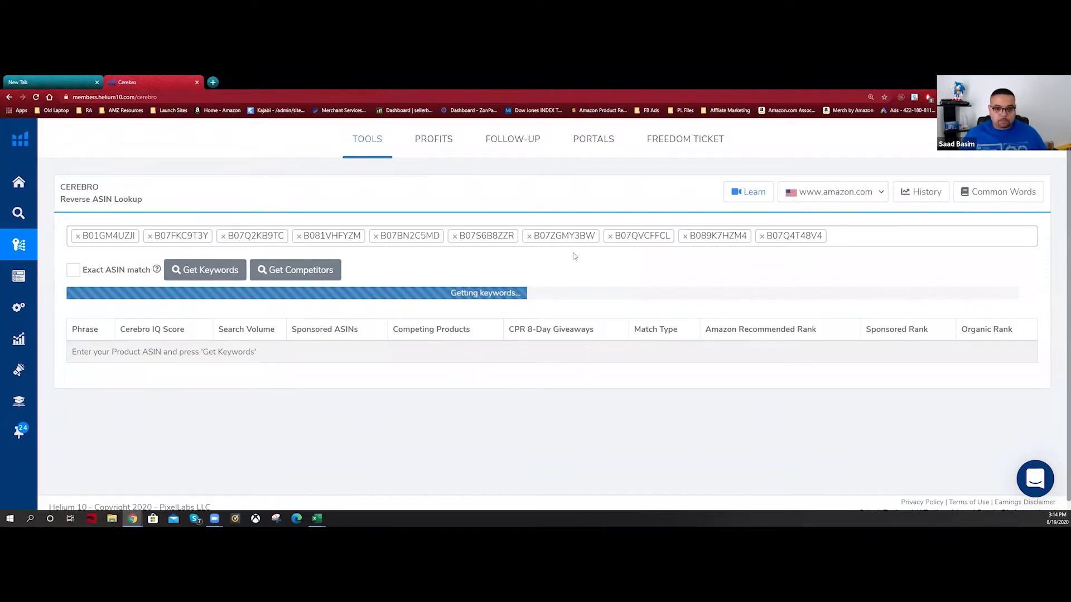
Examine the keyword distribution, available filters, filtered keyword total and first phrases in the Cerebro results
scroll(230, 232, down, 2)
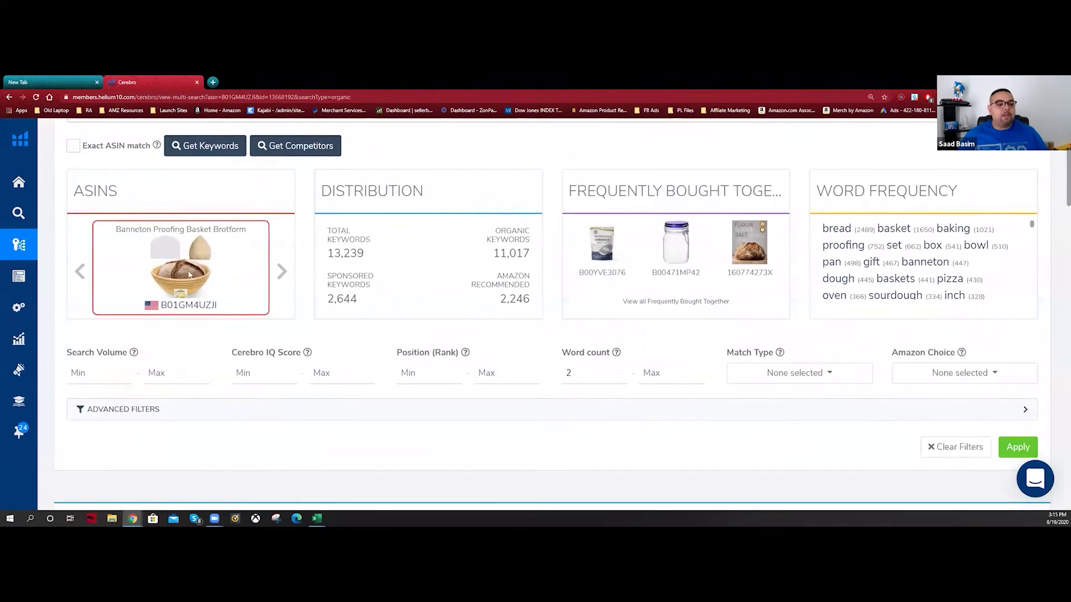
scroll(155, 336, down, 3)
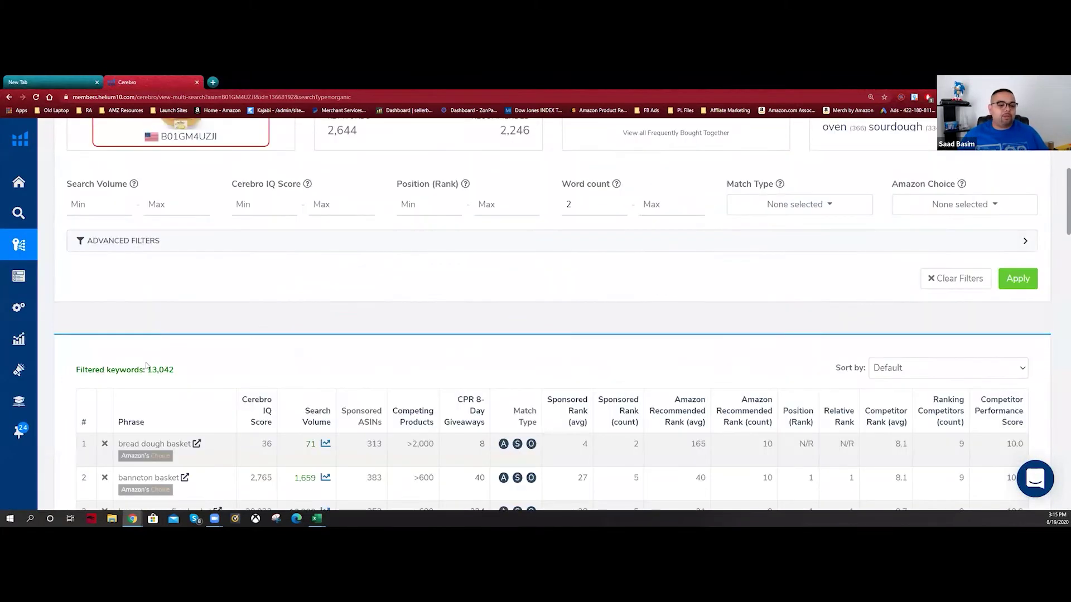
drag(146, 369, 189, 371)
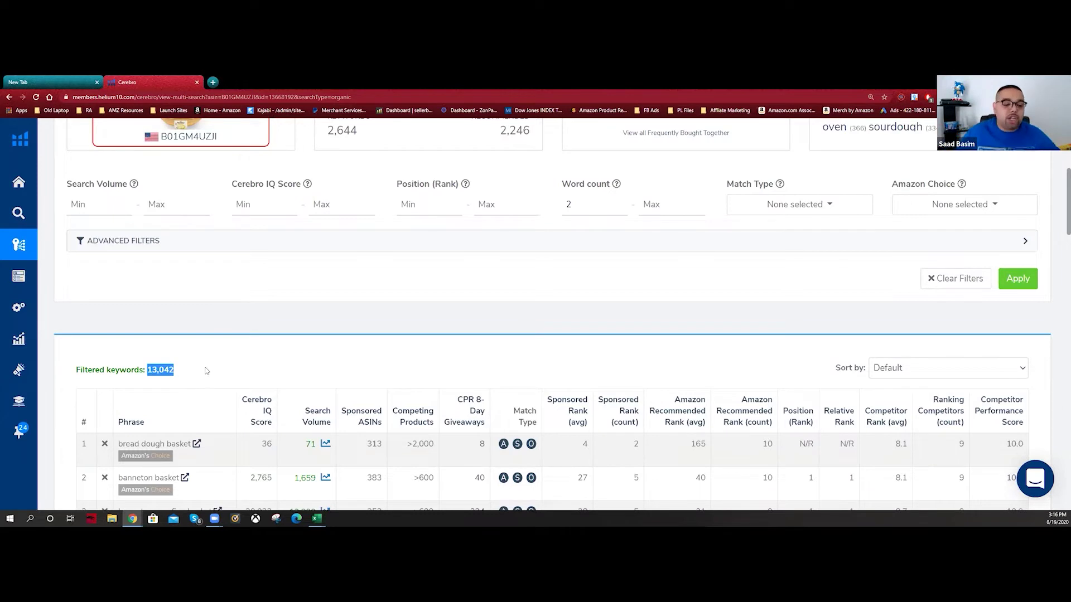
scroll(208, 369, down, 2)
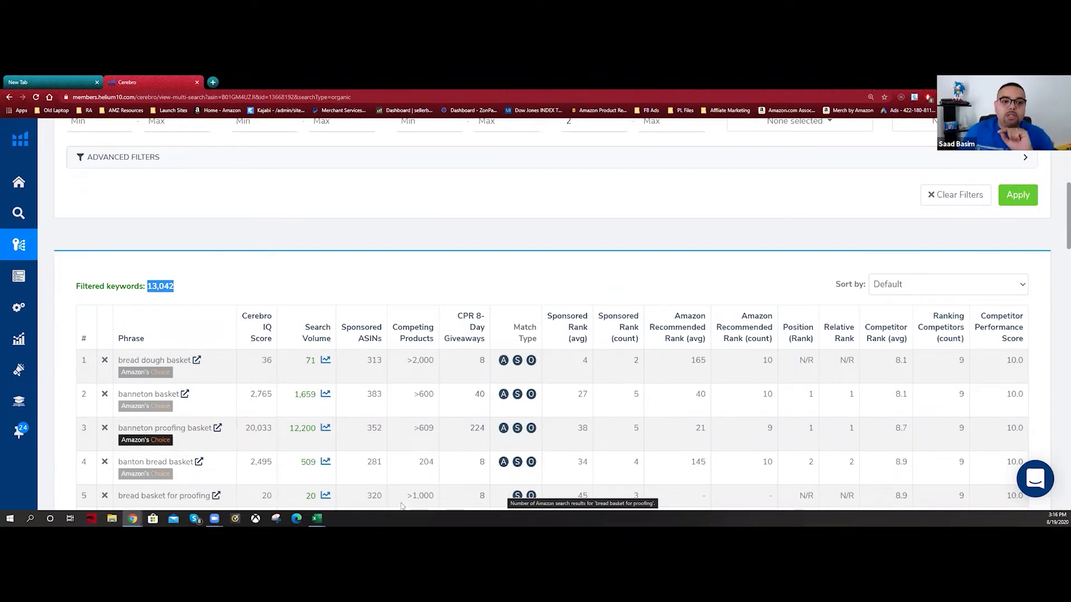
scroll(403, 501, up, 7)
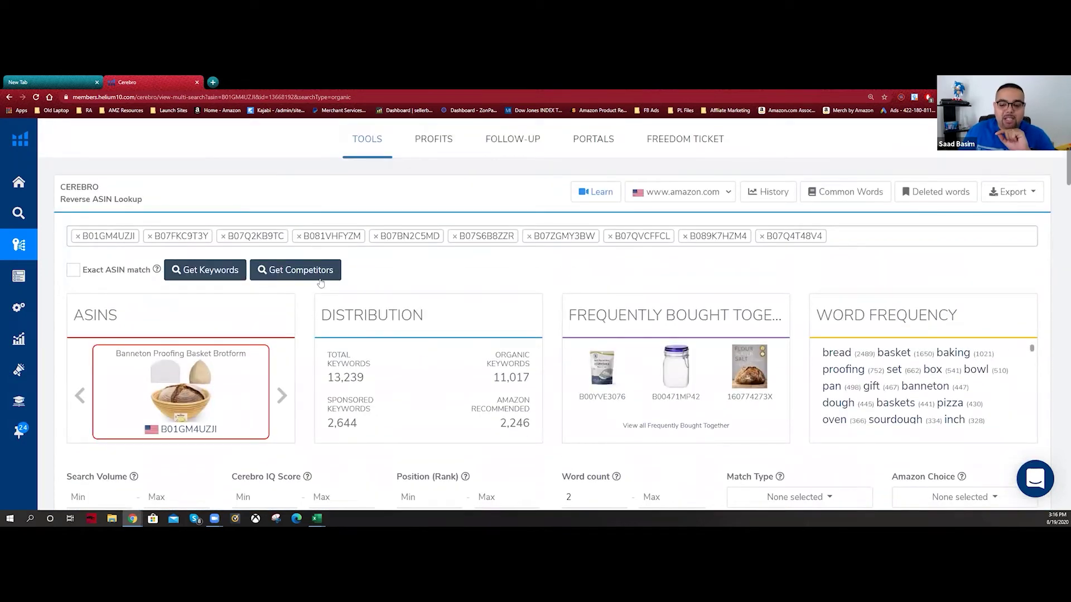
scroll(388, 362, down, 3)
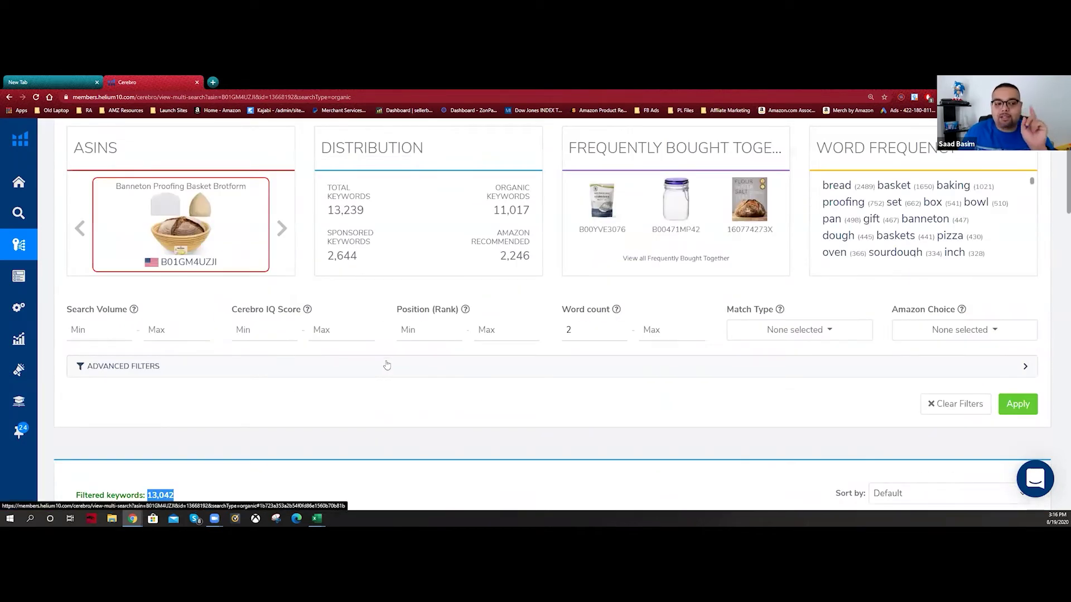
scroll(380, 375, down, 2)
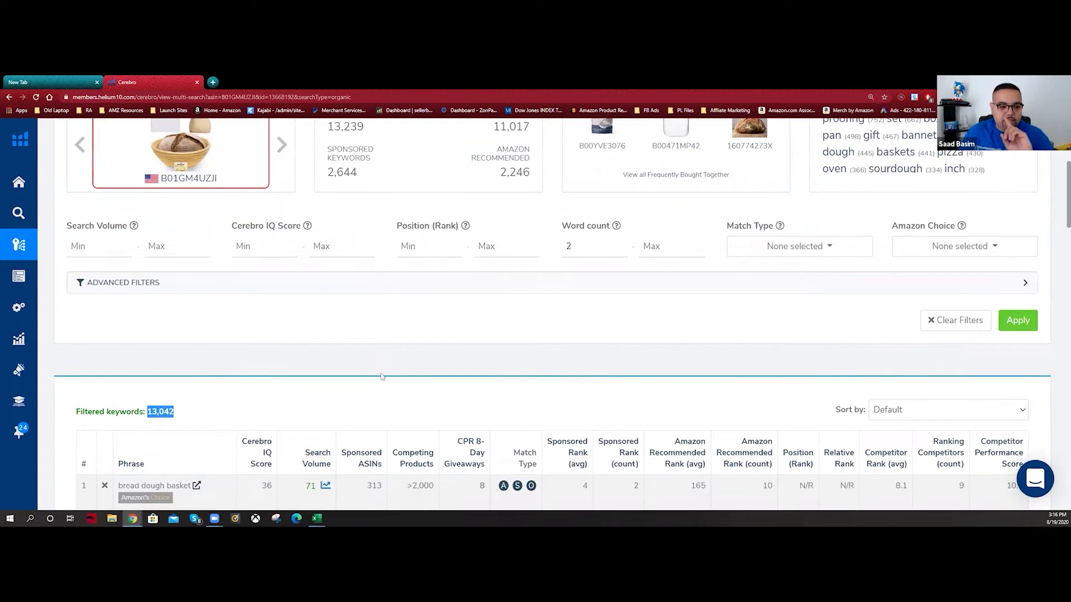
scroll(313, 458, down, 2)
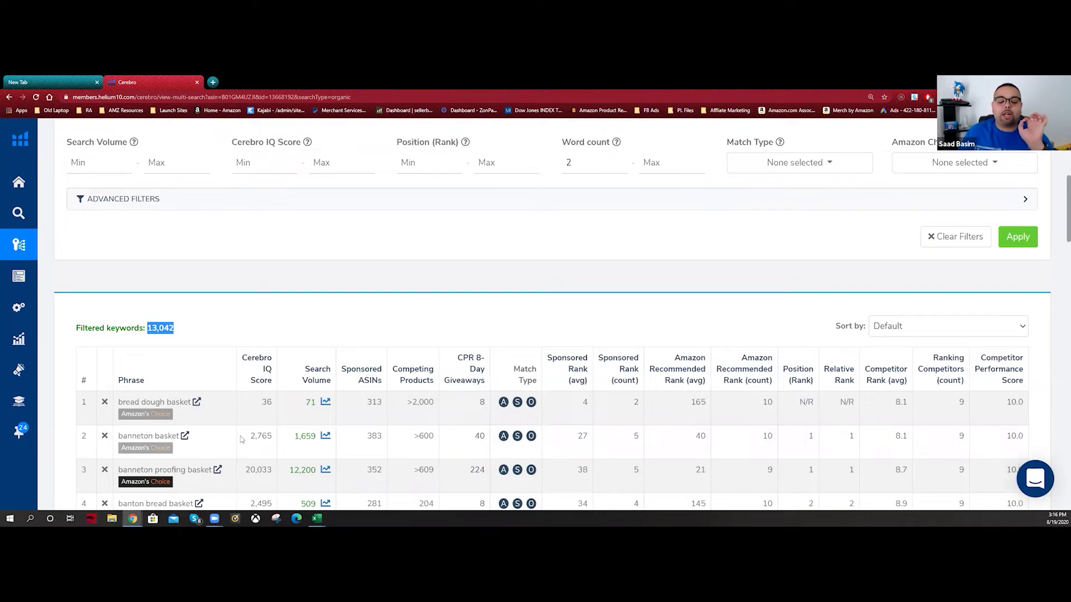
scroll(241, 440, up, 2)
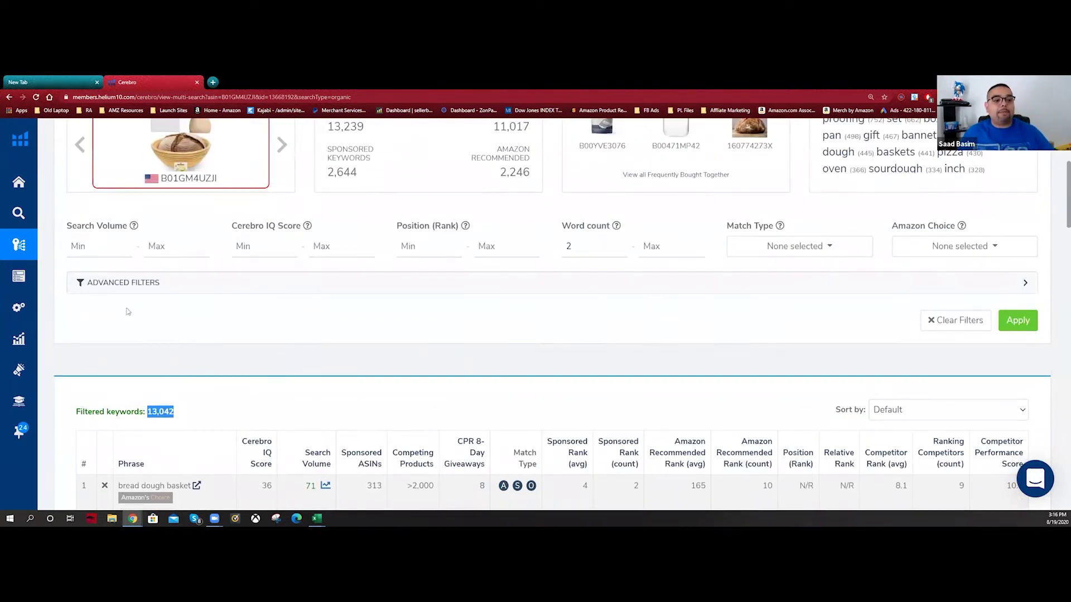
Set the minimum search volume filter to 300 and review the search volumes and sponsored ASIN counts in the keyword table
click(99, 245)
text(300)
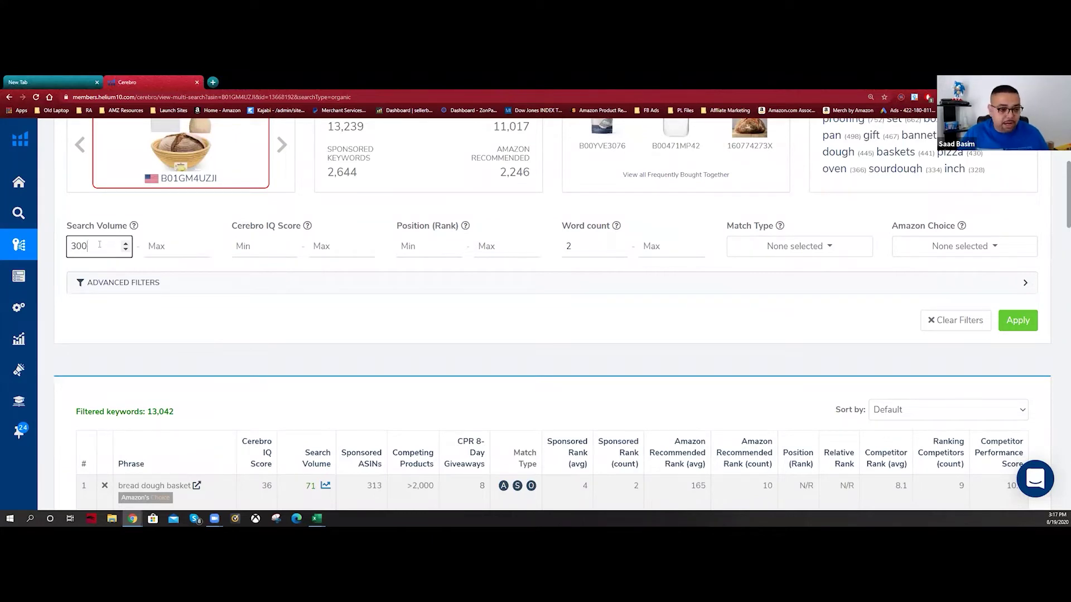
scroll(351, 395, down, 8)
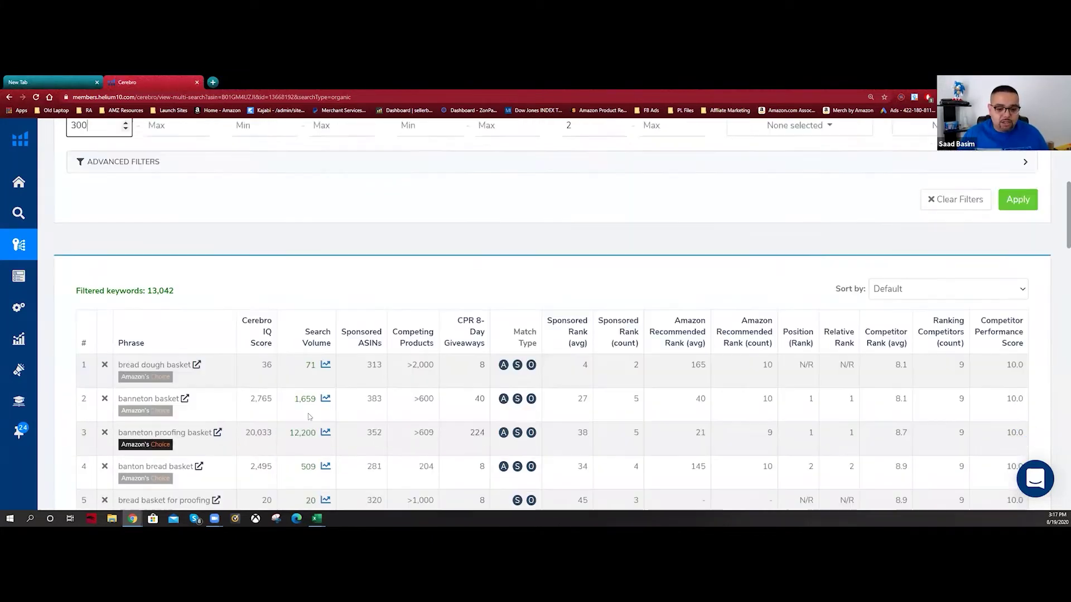
scroll(353, 398, up, 1)
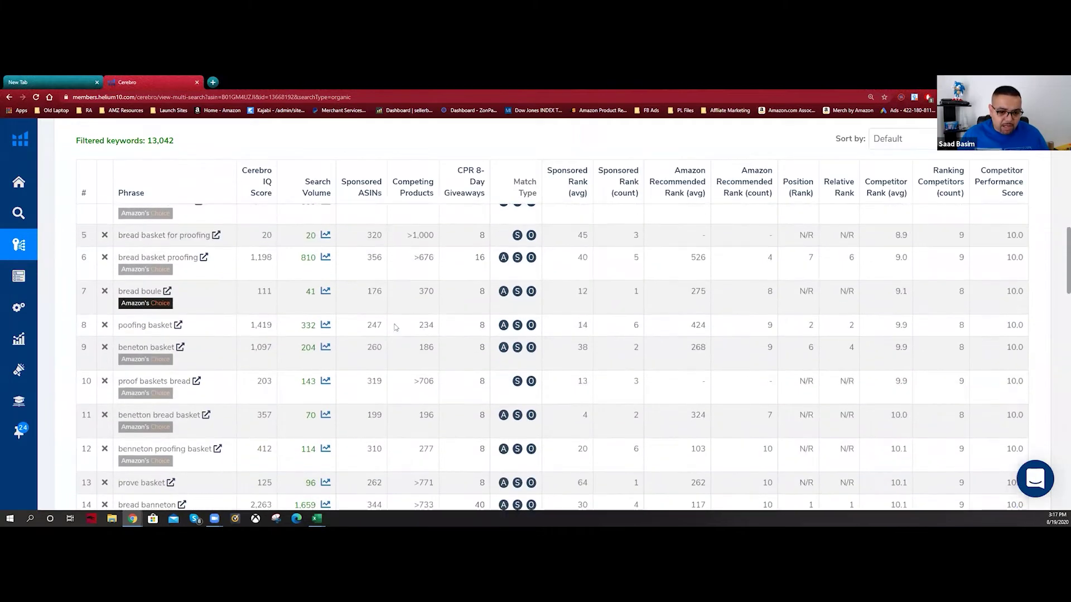
drag(368, 301, 385, 306)
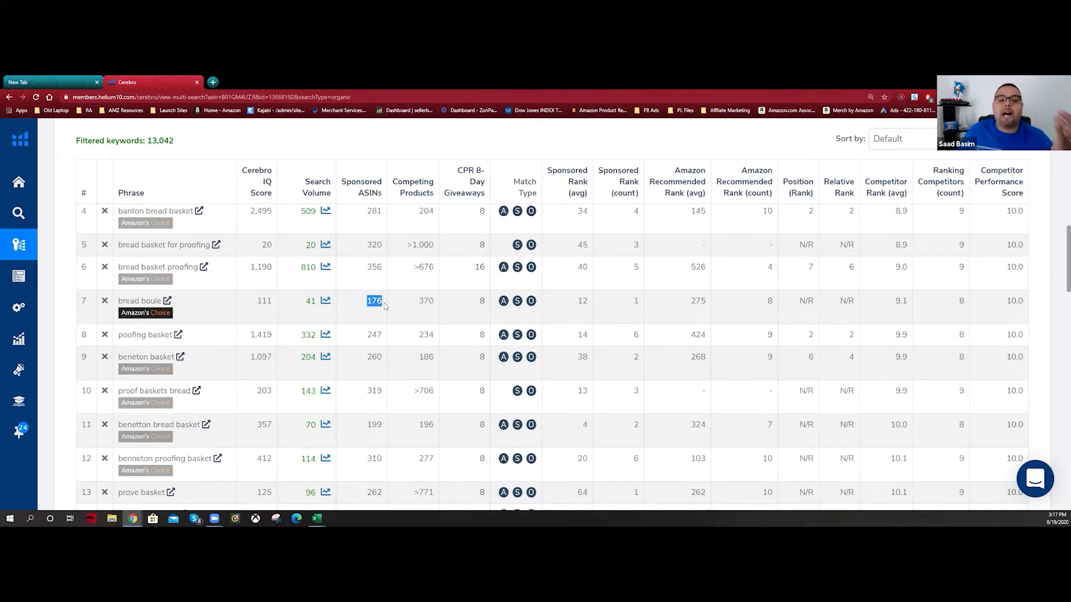
scroll(385, 306, up, 3)
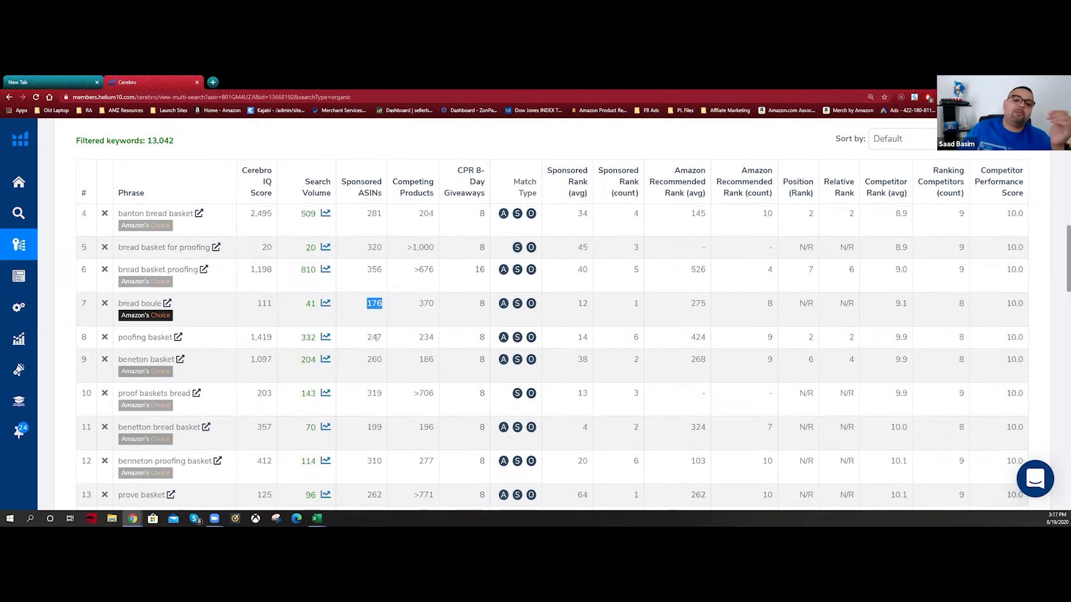
scroll(376, 342, up, 3)
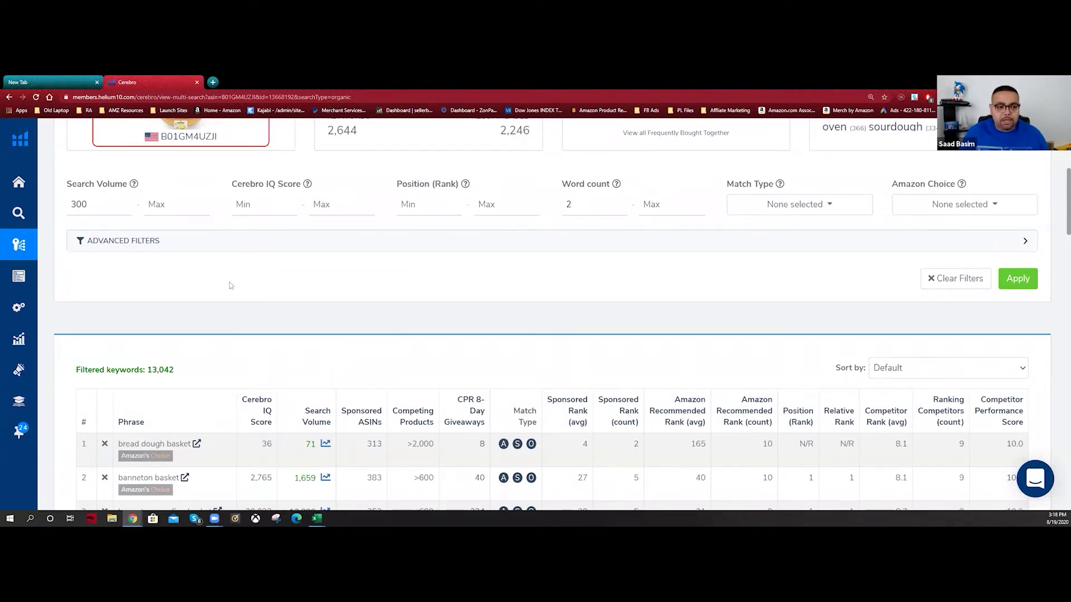
Check the minimum search volume and word count filters, and limit the keyword match type to Organic
drag(112, 204, 69, 206)
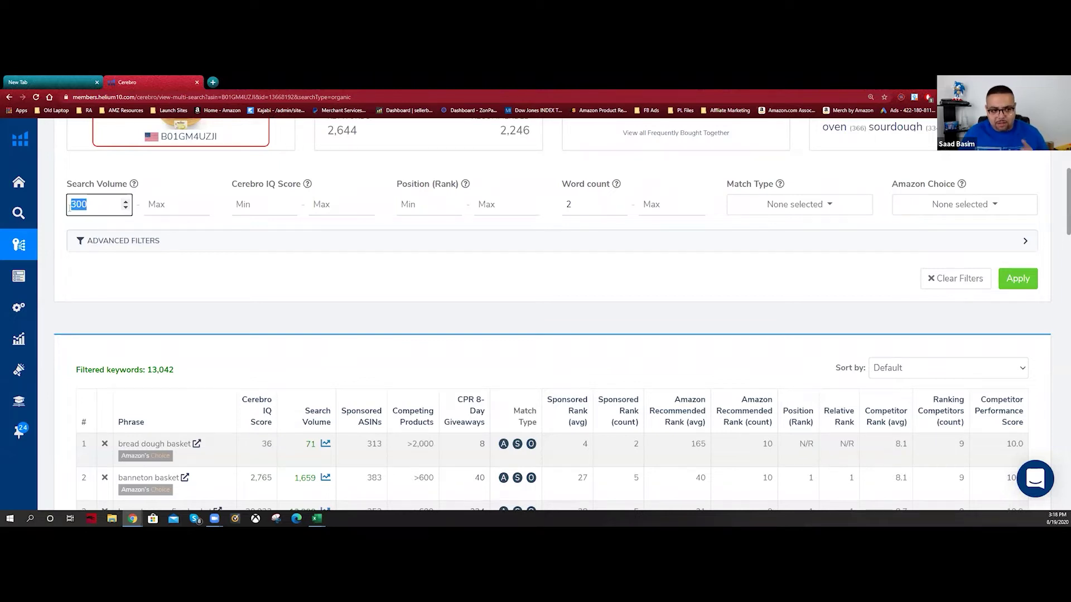
click(133, 296)
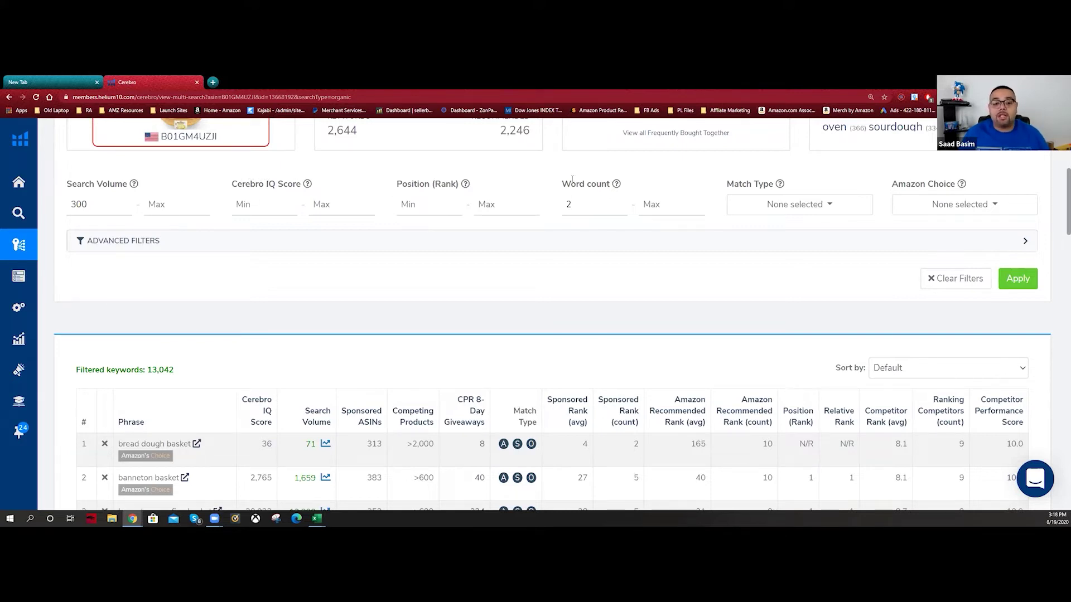
double_click(571, 206)
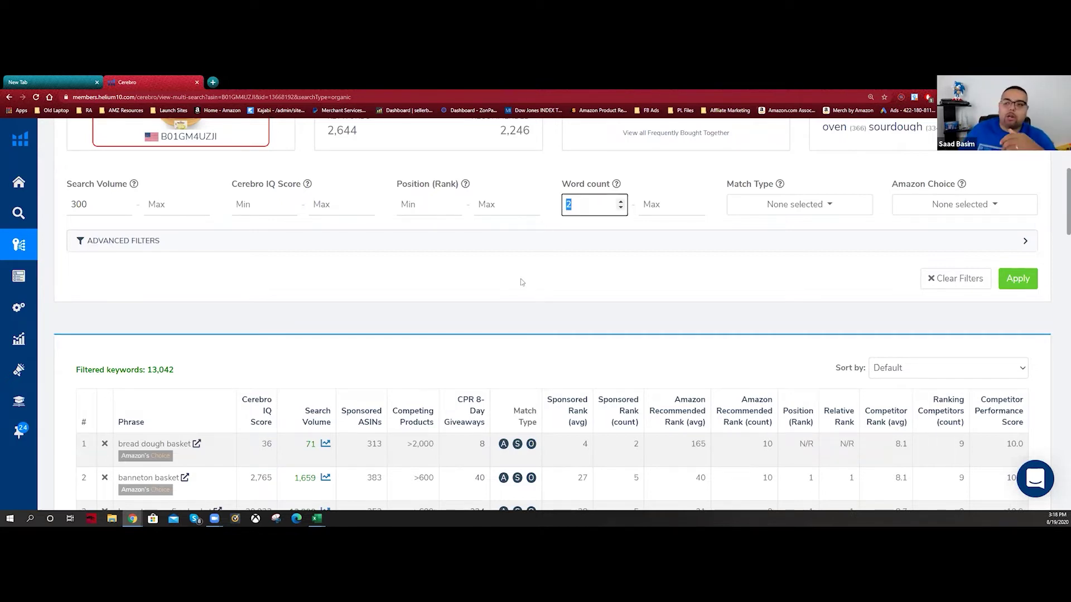
click(584, 205)
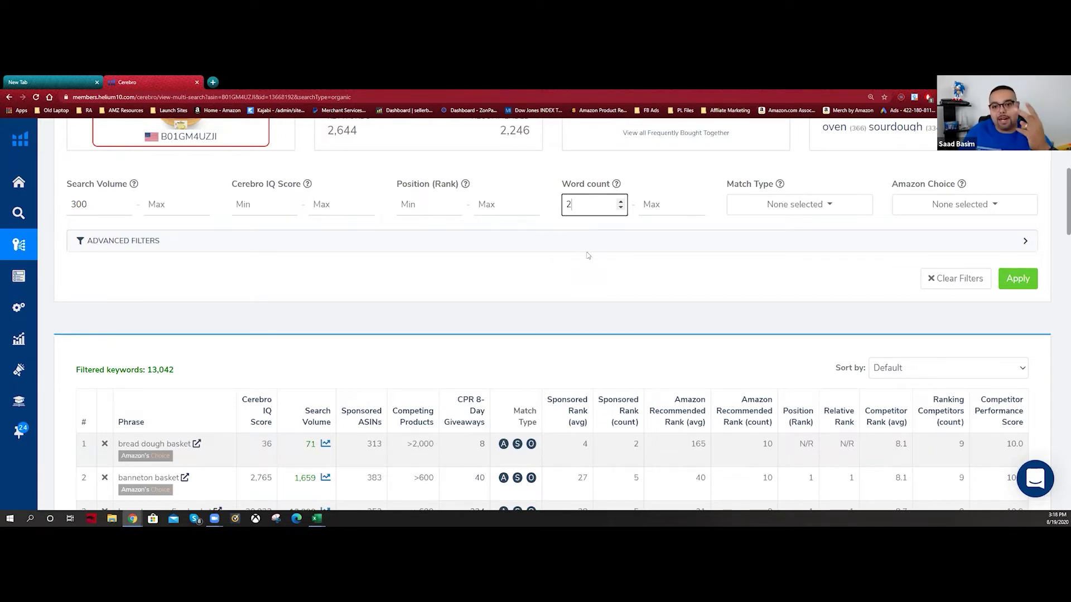
click(794, 216)
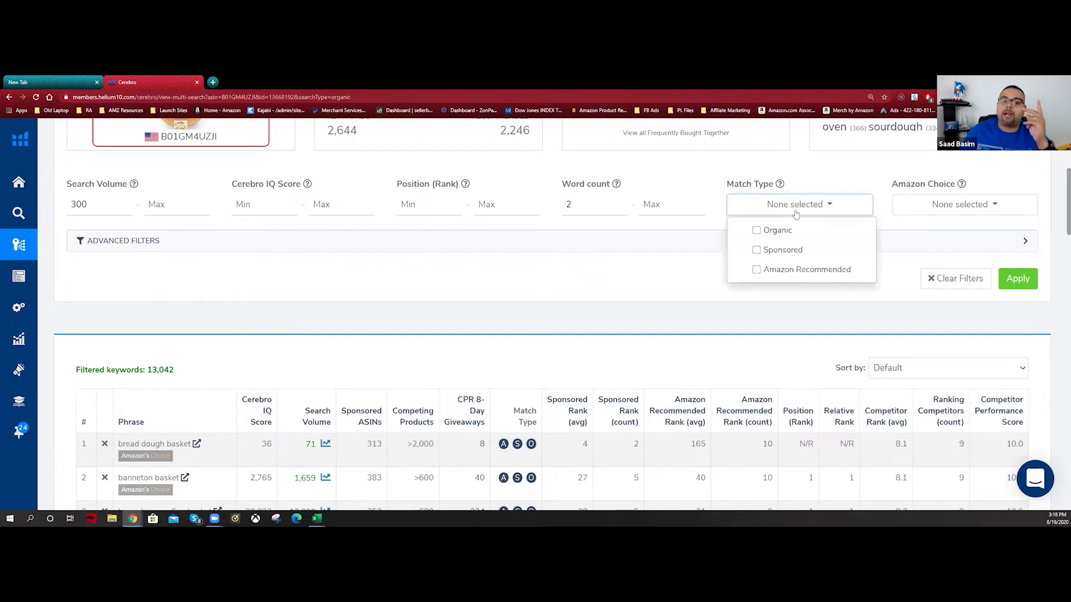
click(768, 231)
click(645, 271)
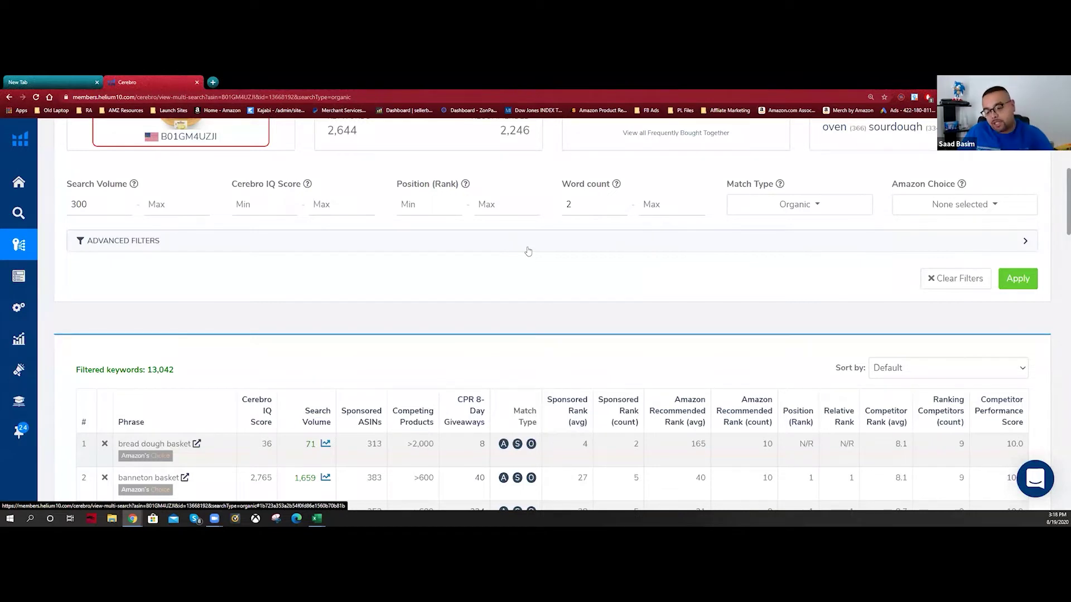
Set the advanced Ranking Competitors filter to a minimum of 2 and apply all the keyword filters
click(166, 245)
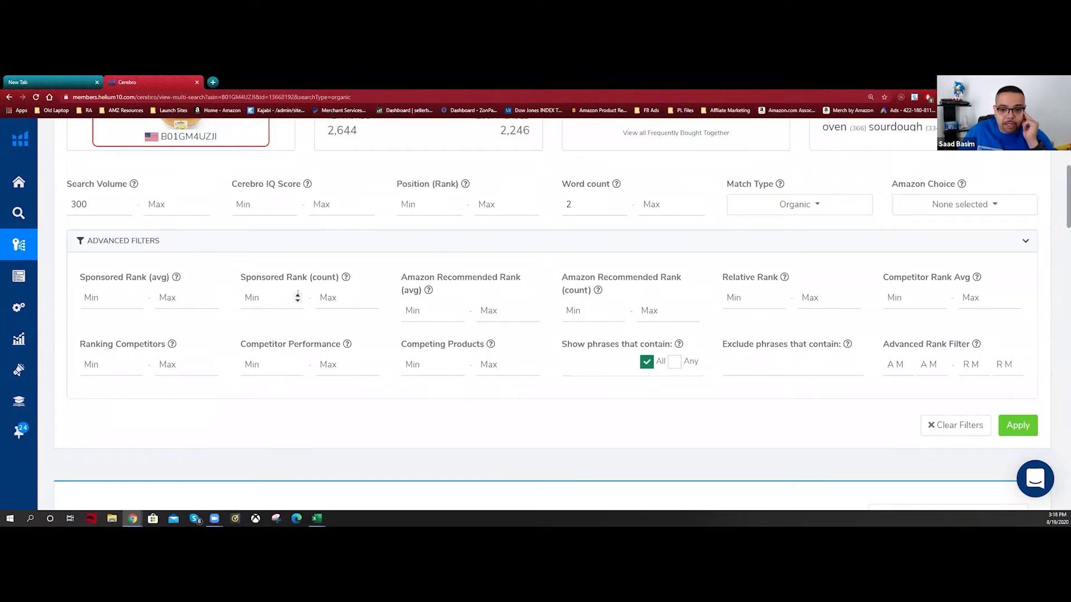
click(114, 364)
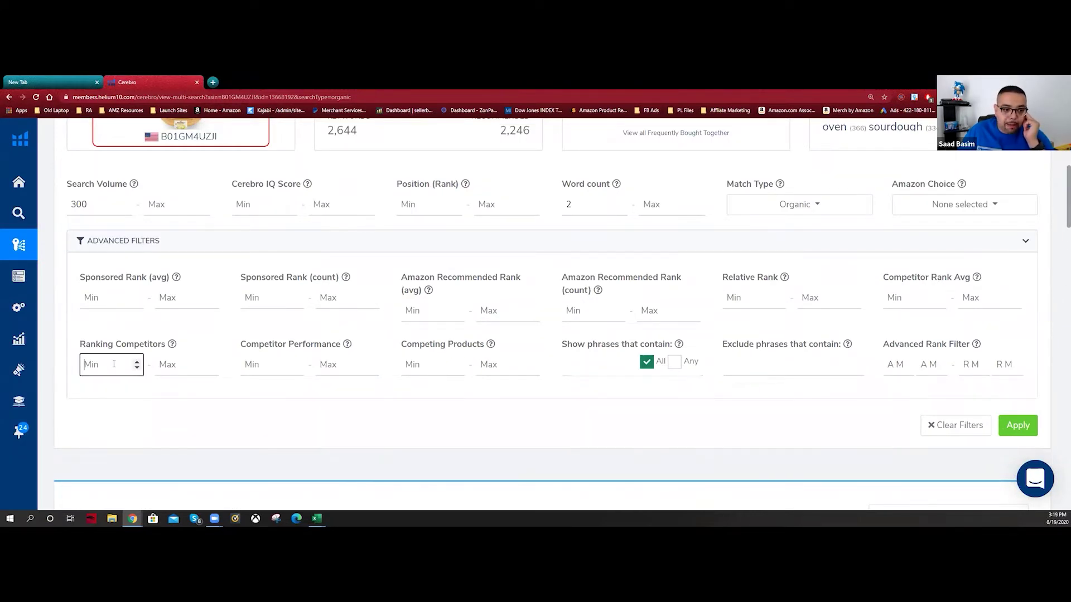
text(2)
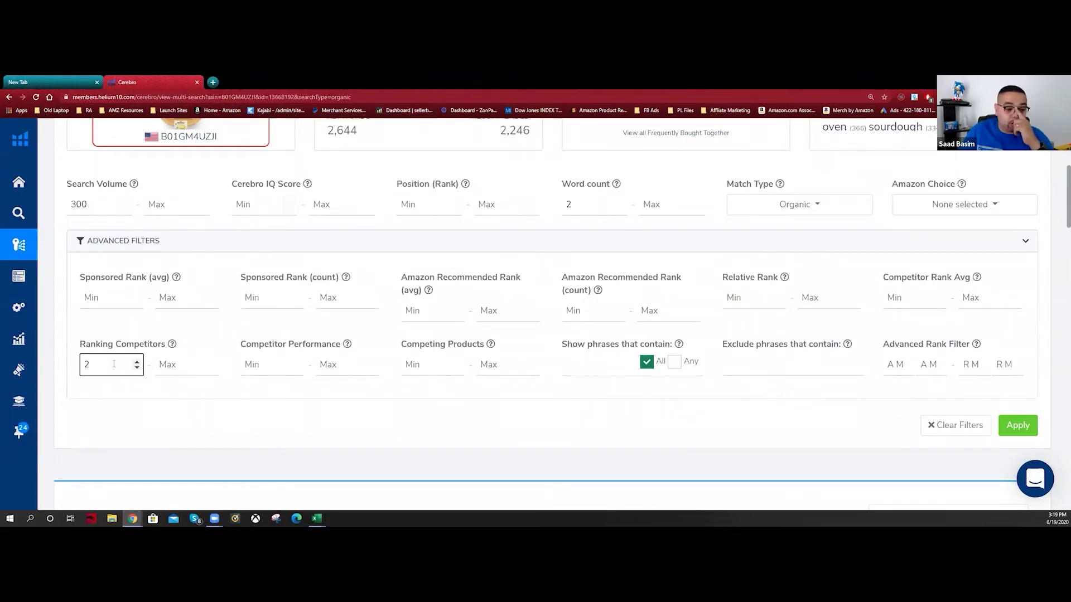
scroll(180, 402, down, 3)
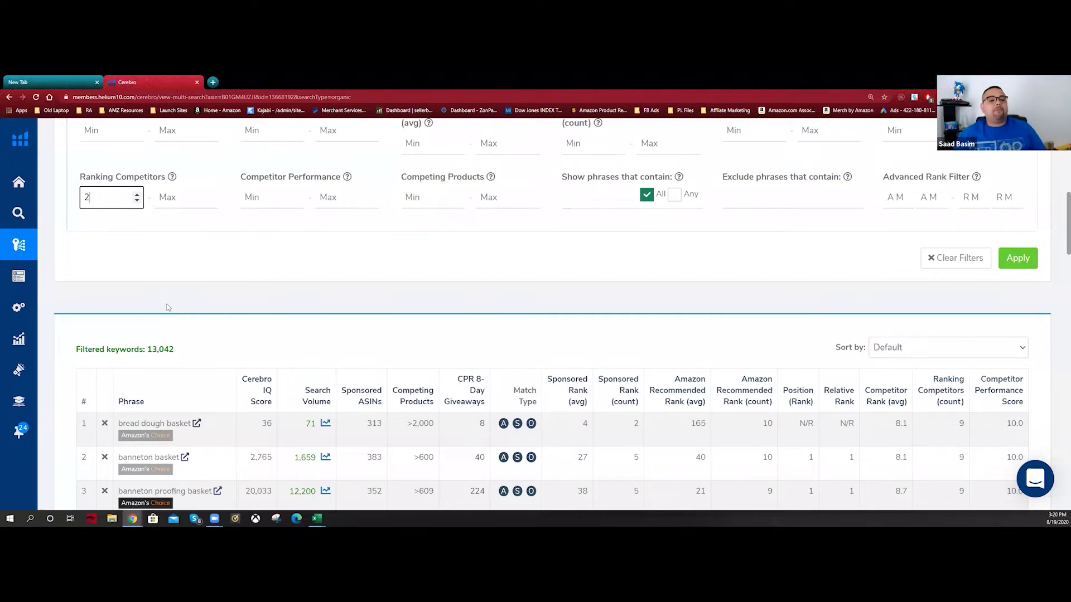
click(172, 262)
drag(148, 348, 196, 348)
click(1018, 258)
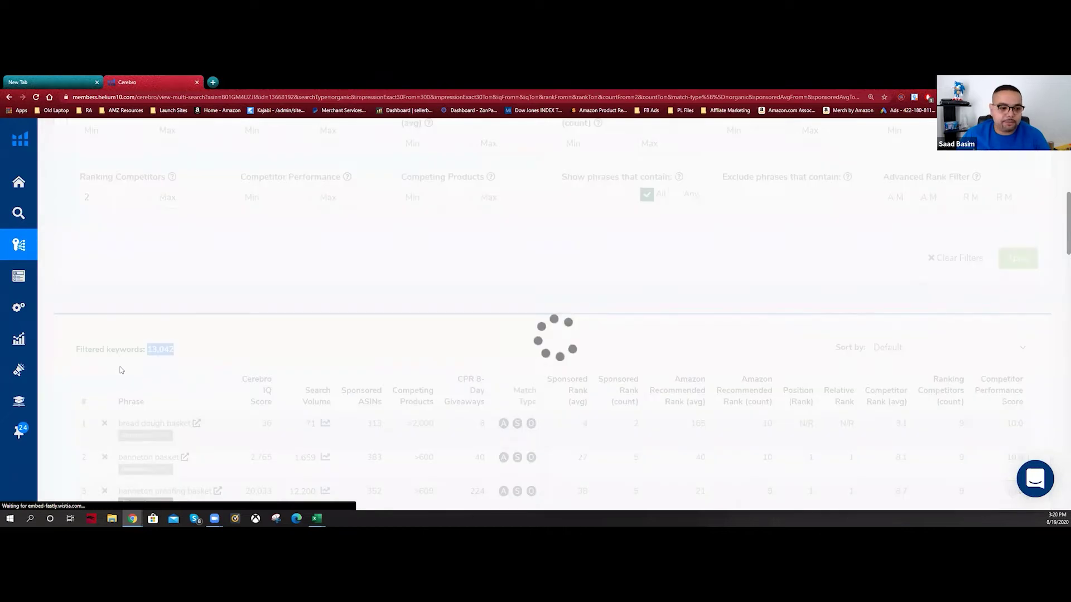
drag(146, 349, 179, 350)
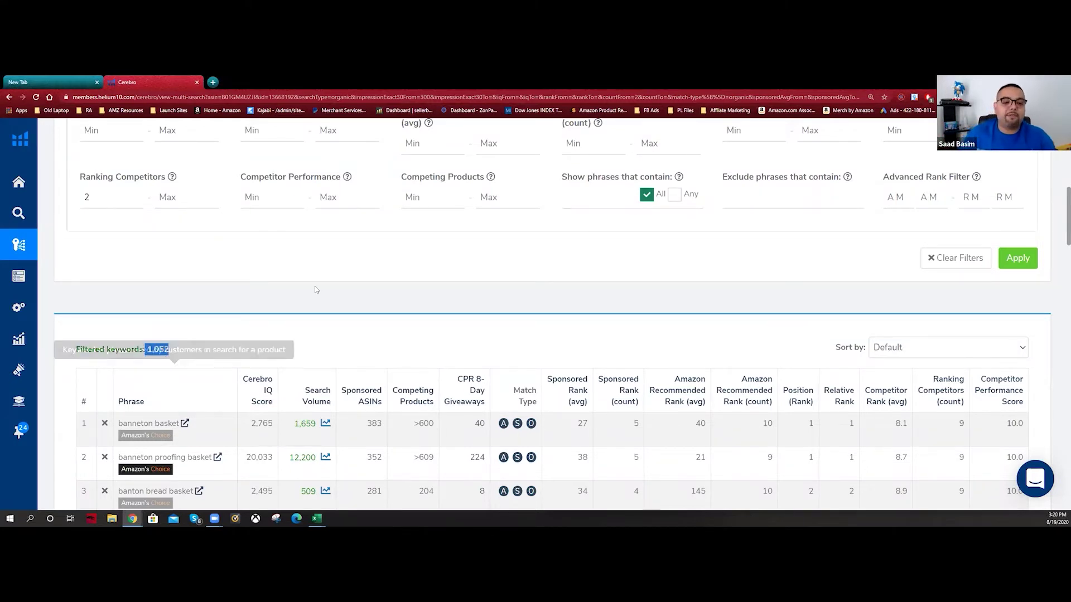
Export the filtered Cerebro keywords to a spreadsheet file and open the downloaded file
scroll(314, 286, up, 5)
scroll(162, 189, down, 8)
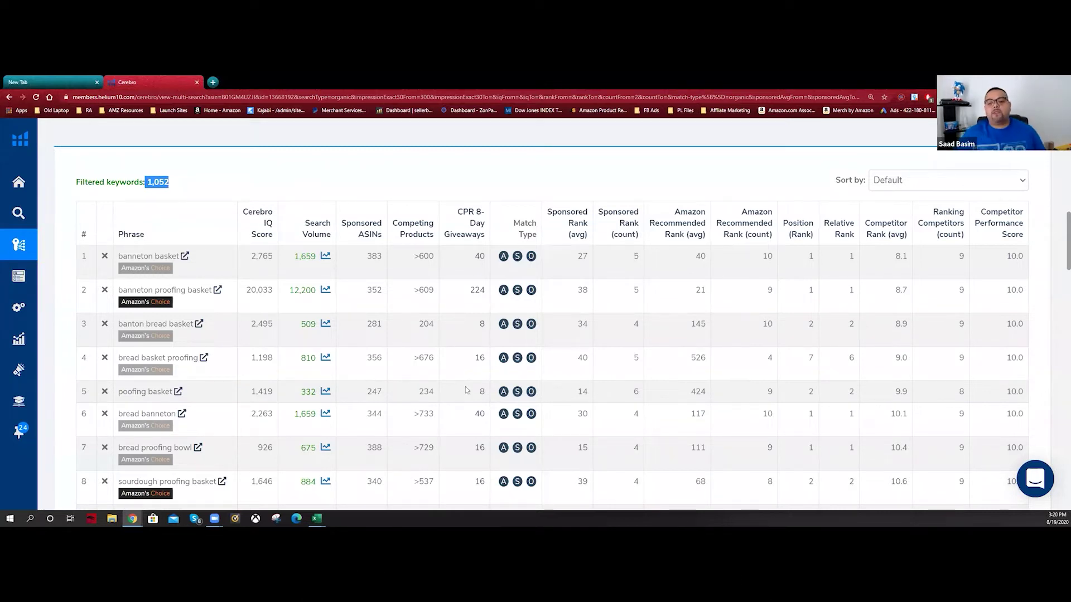
scroll(1026, 366, up, 2)
scroll(1027, 366, up, 10)
click(1023, 194)
click(1007, 234)
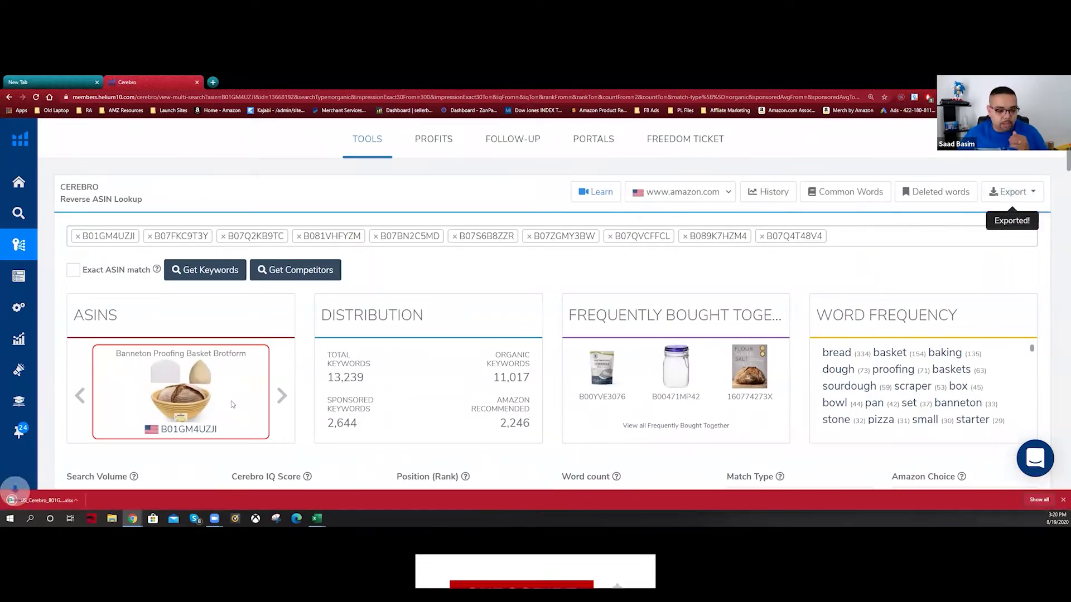
click(48, 496)
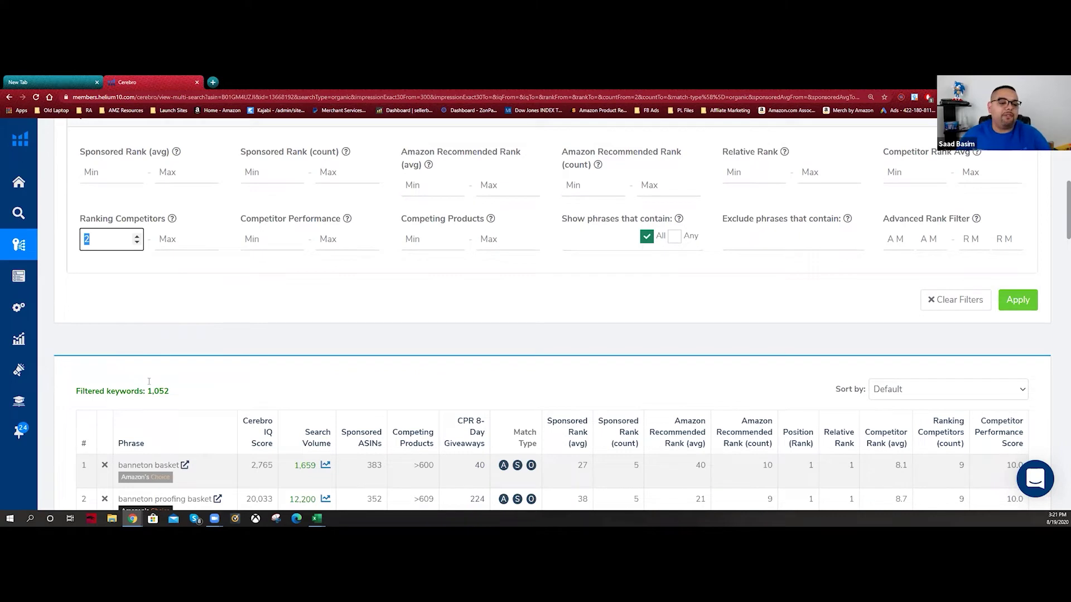
Examine the filtered keyword total, the search volume, word count and ranking competitor filters, and the first phrases in the Cerebro results
drag(149, 389, 171, 395)
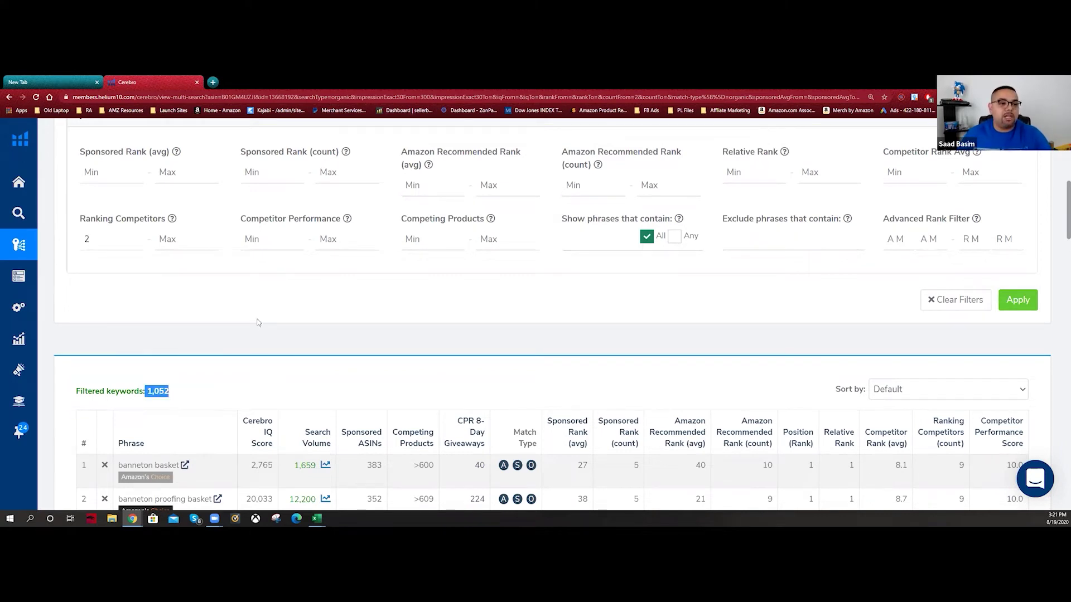
scroll(258, 323, up, 3)
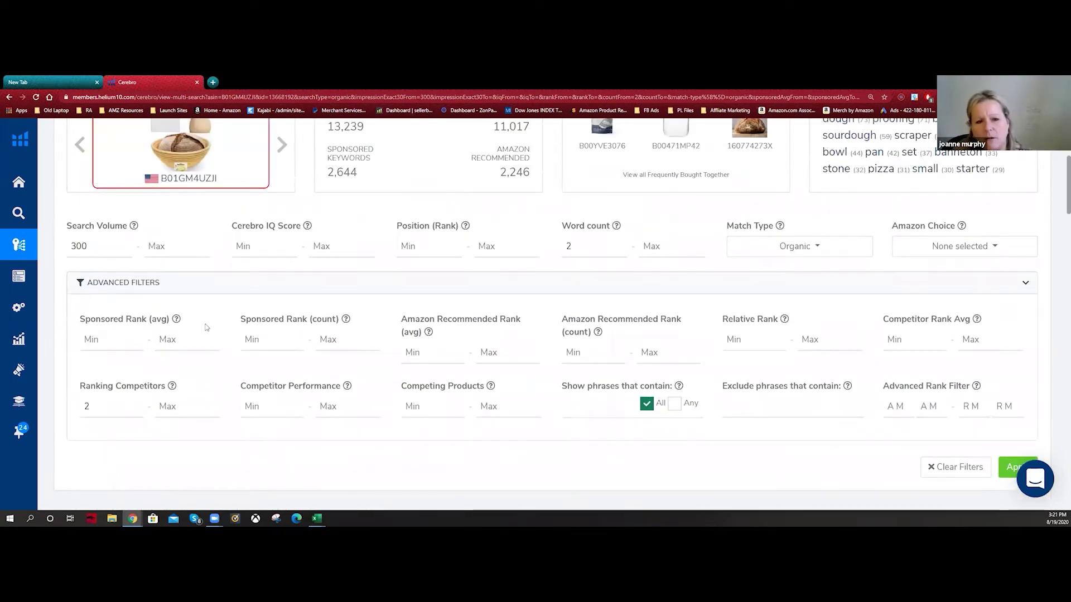
scroll(203, 324, down, 1)
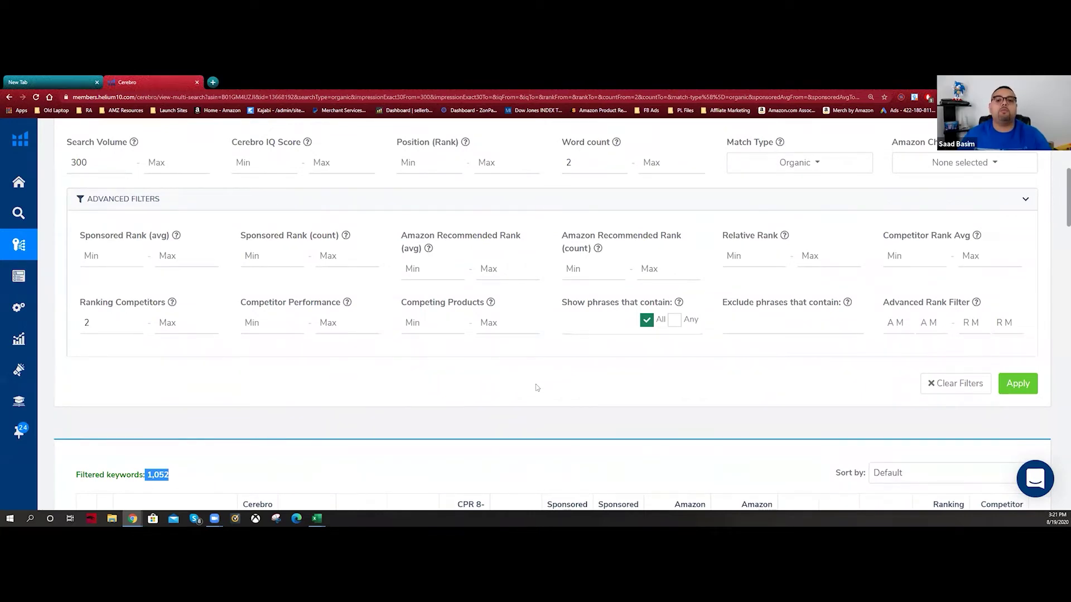
double_click(573, 161)
scroll(574, 170, down, 1)
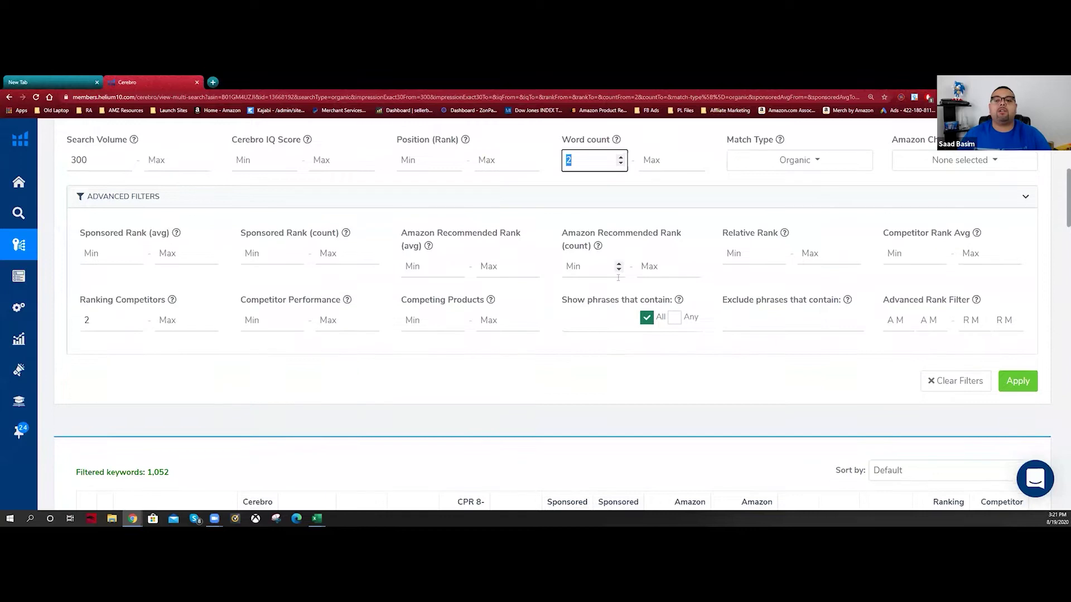
click(101, 279)
key(Return)
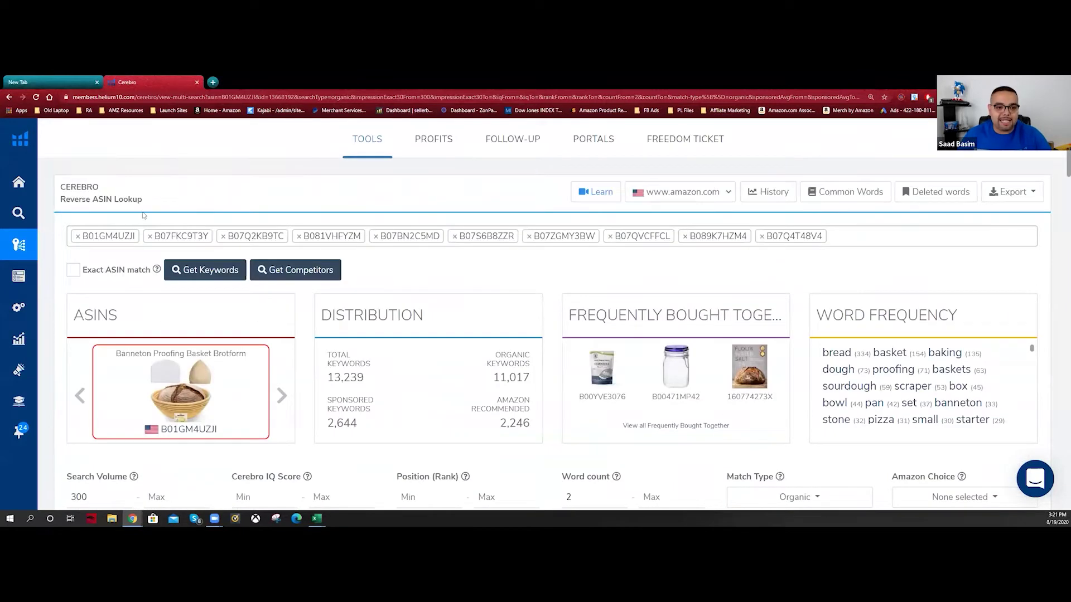
scroll(558, 312, down, 5)
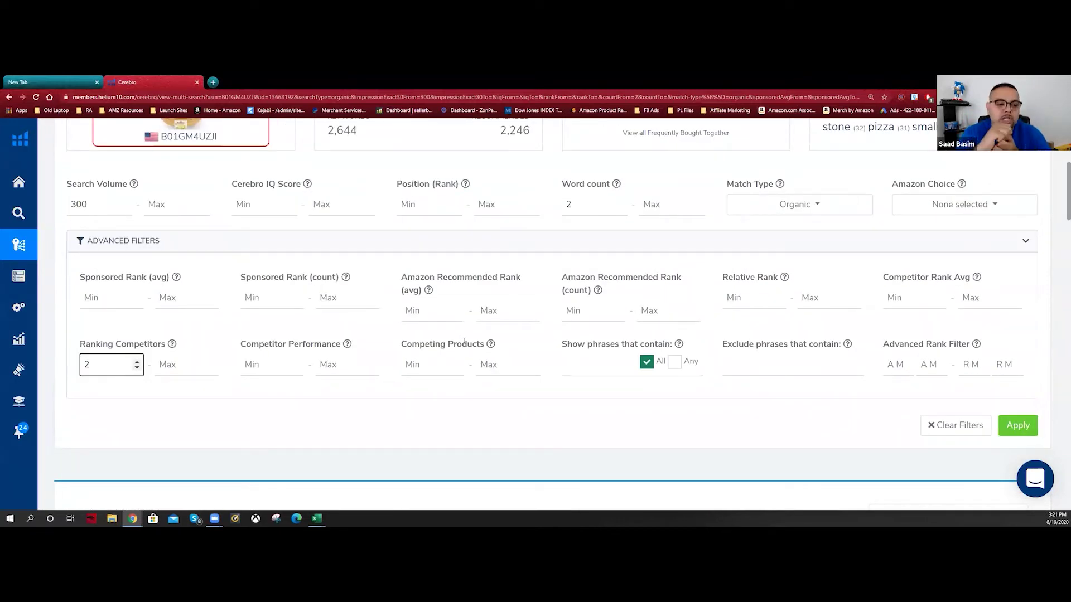
scroll(465, 341, down, 4)
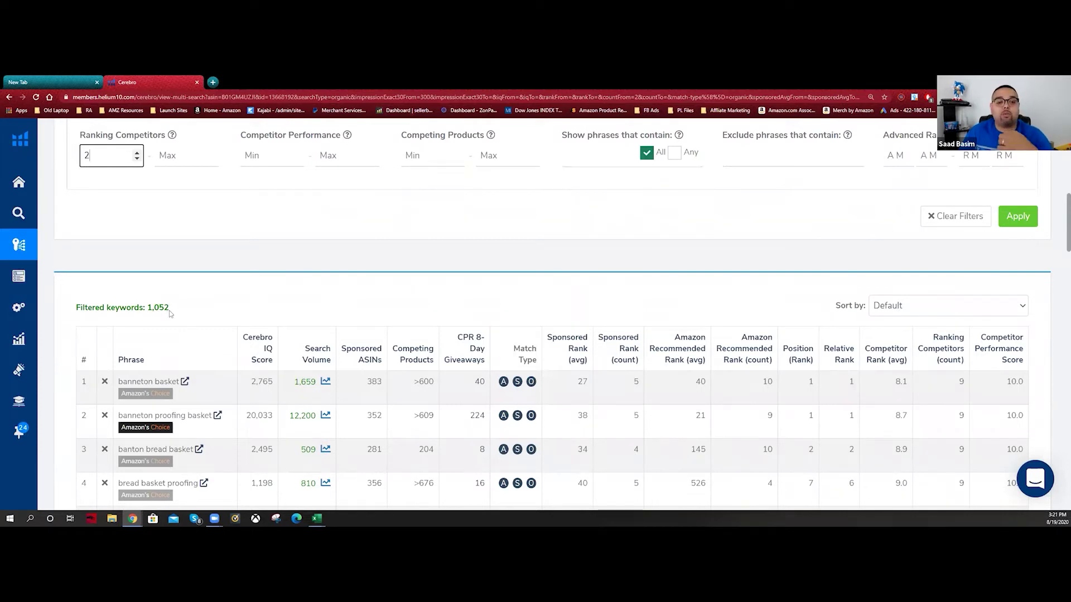
drag(170, 313, 148, 310)
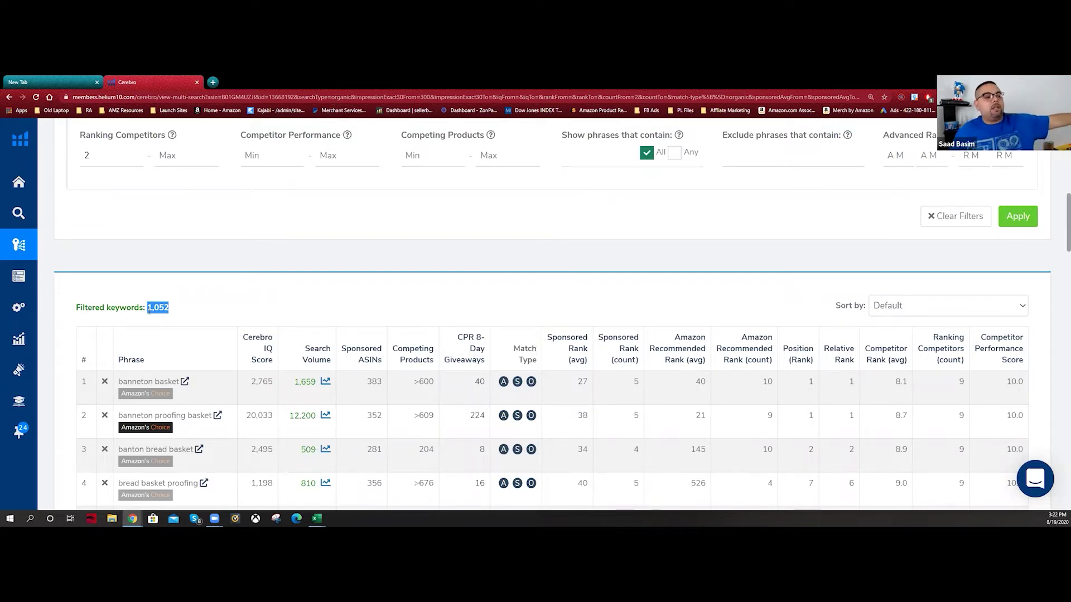
click(162, 304)
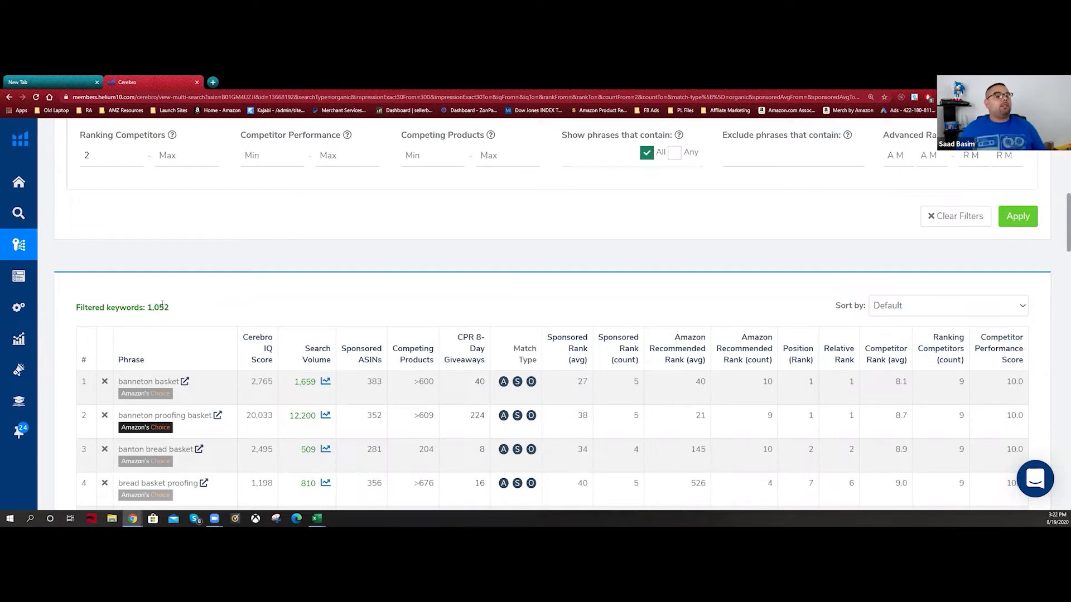
scroll(181, 317, up, 3)
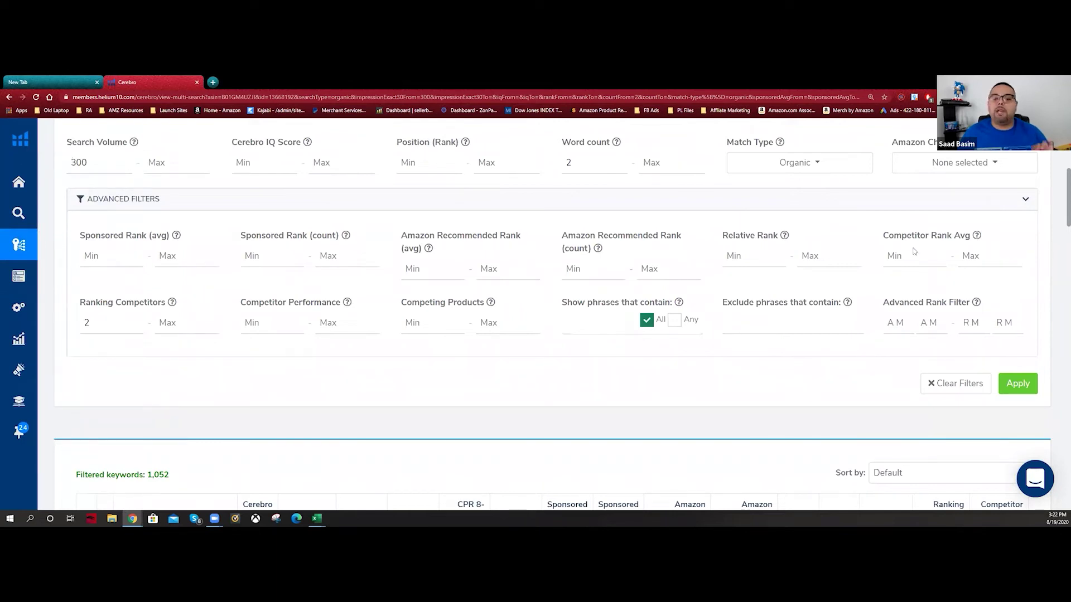
scroll(342, 311, down, 1)
scroll(344, 314, down, 5)
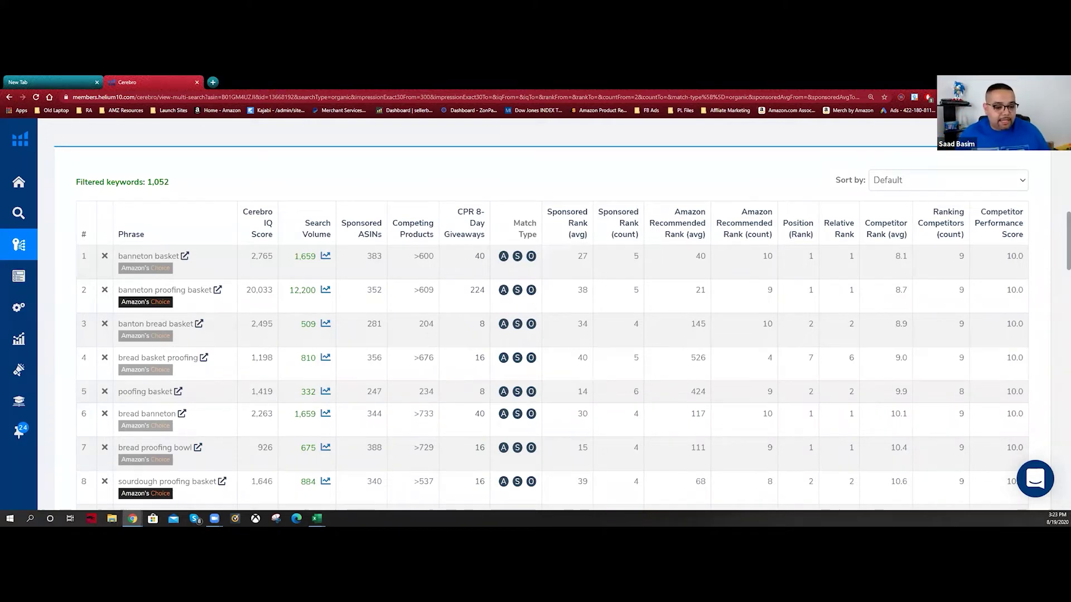
Switch to the exported Cerebro workbook in Excel, enable editing, and copy all of its keyword data
click(317, 518)
click(282, 487)
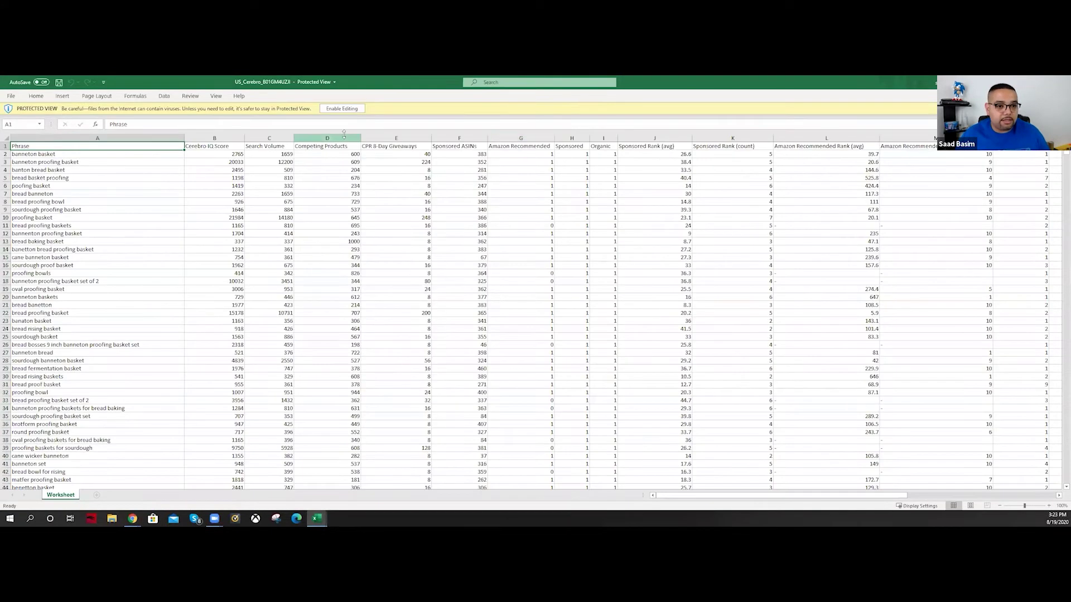
click(338, 109)
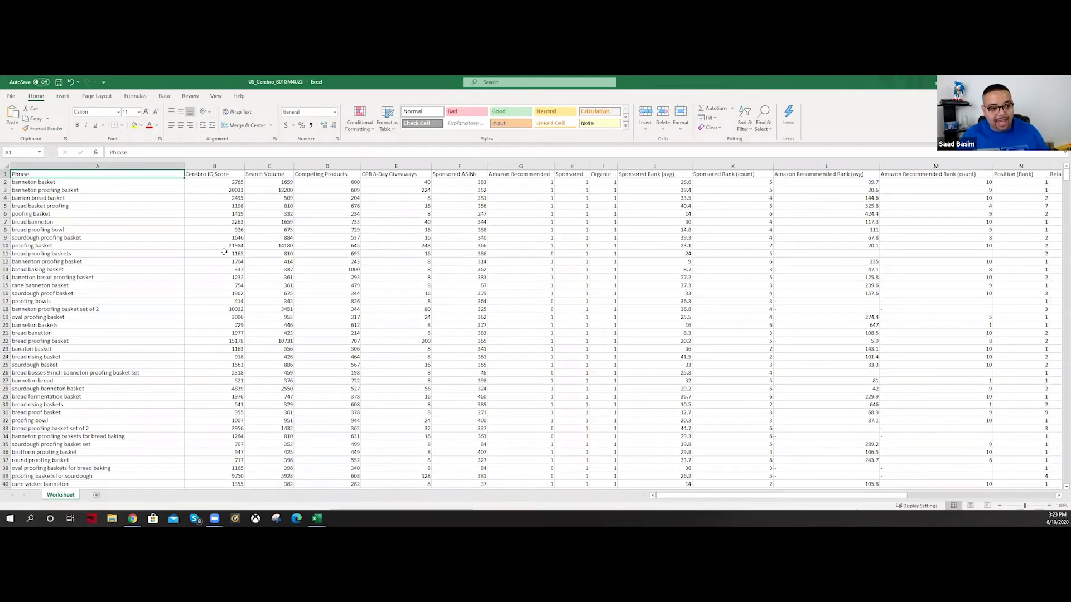
key(ctrl+shift+End)
key(ctrl+c)
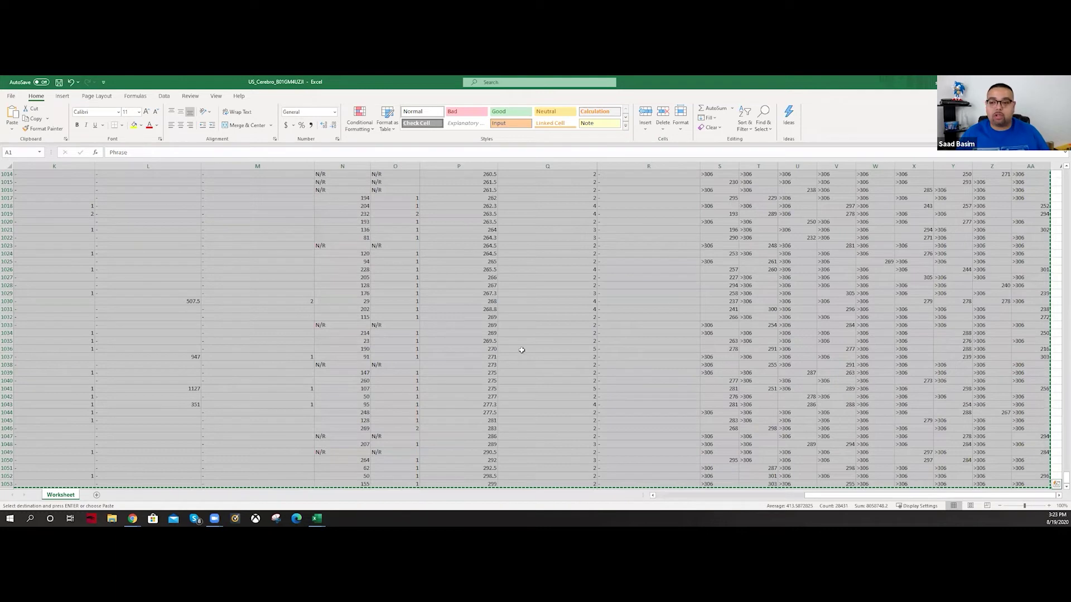
Switch to the Chrome browser and create a new blank Google Sheets spreadsheet
key(alt+Tab)
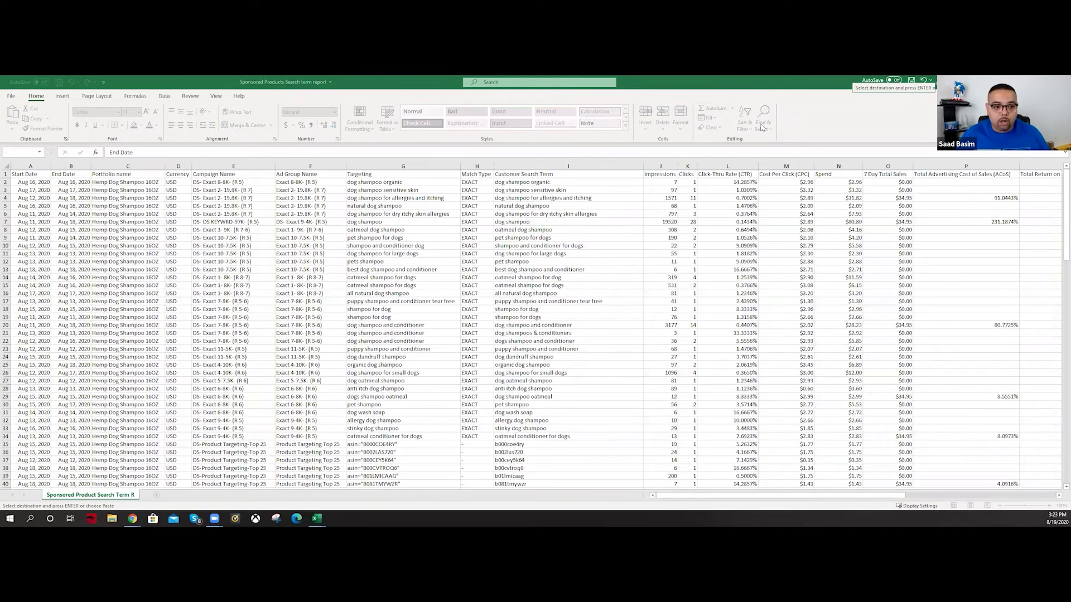
click(1022, 82)
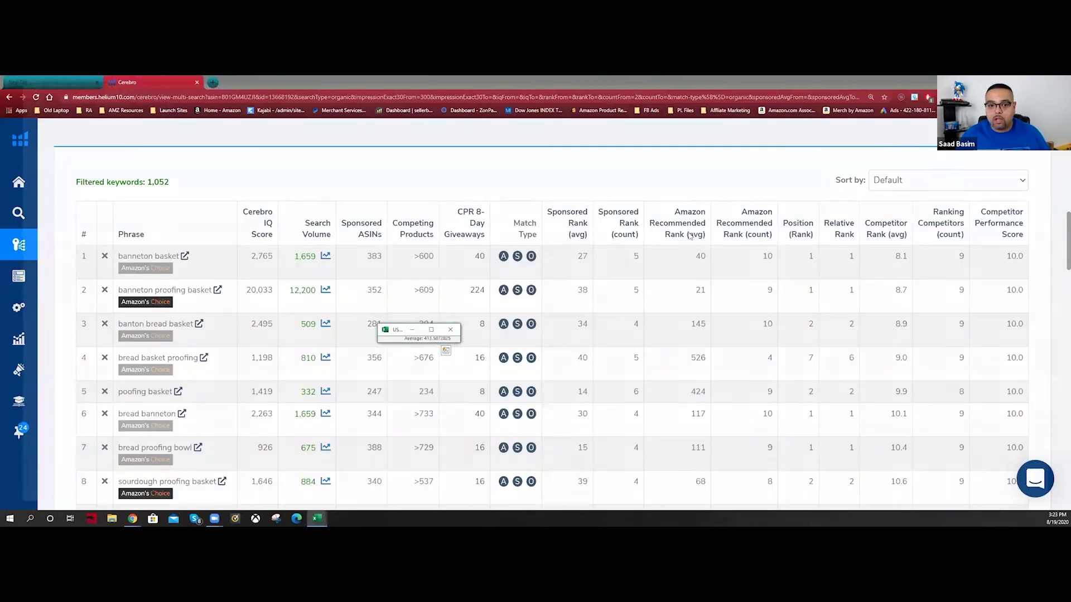
click(431, 329)
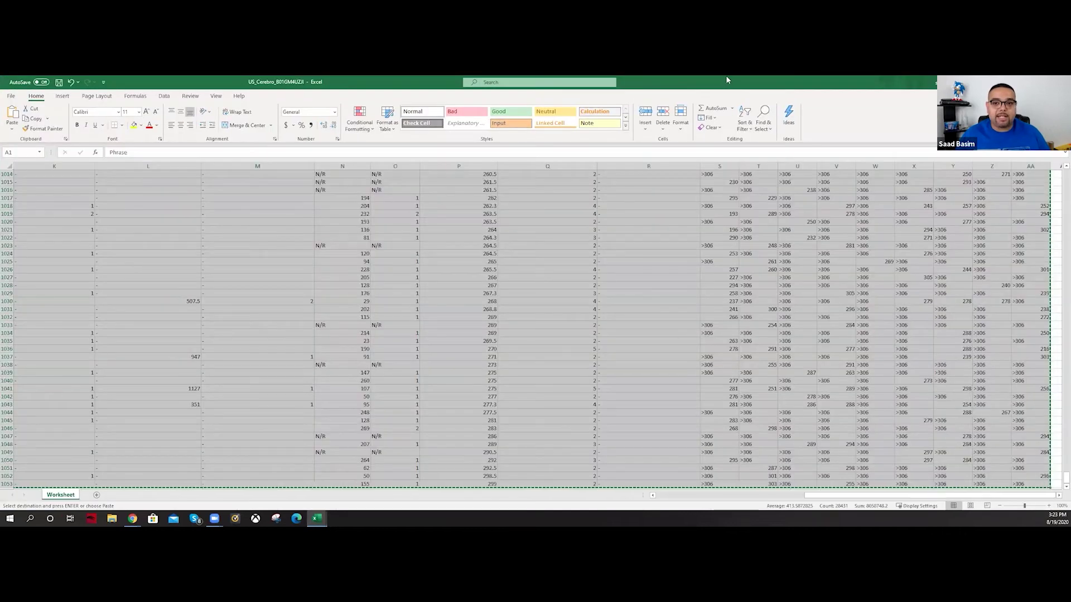
click(1022, 82)
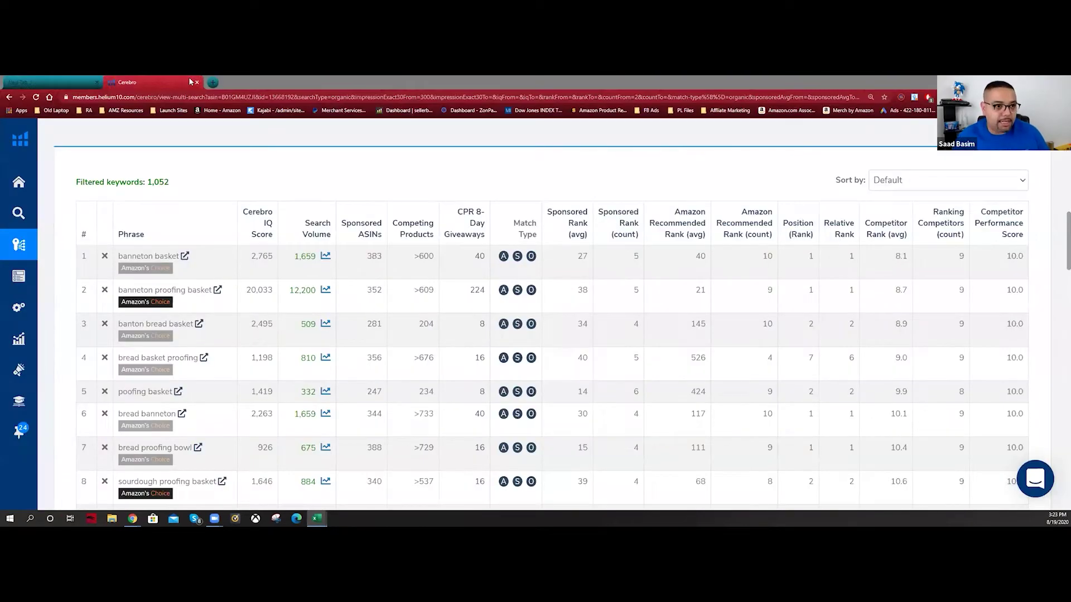
click(218, 83)
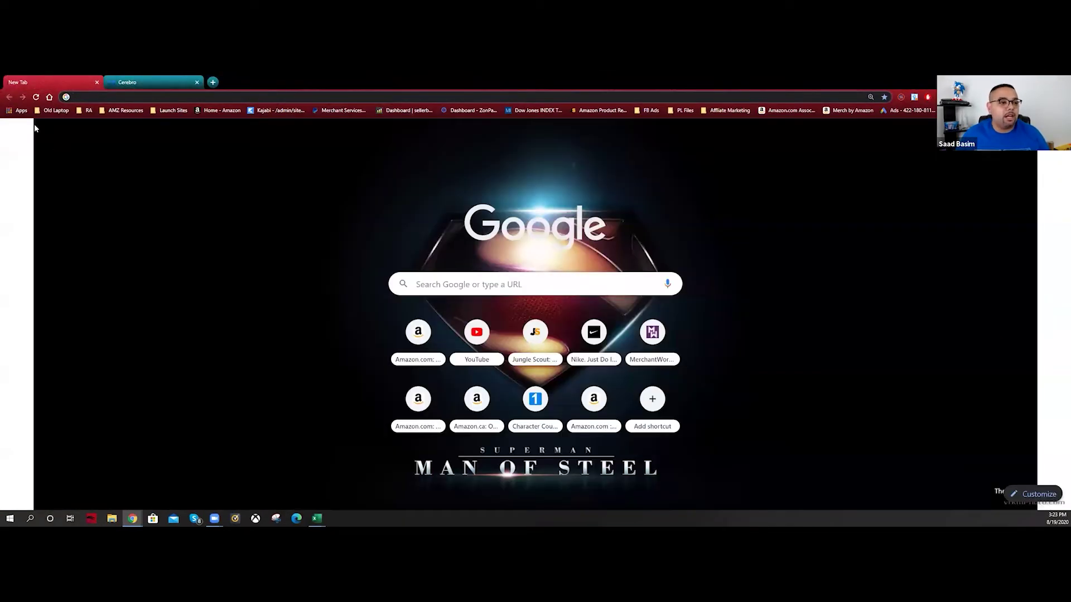
click(21, 110)
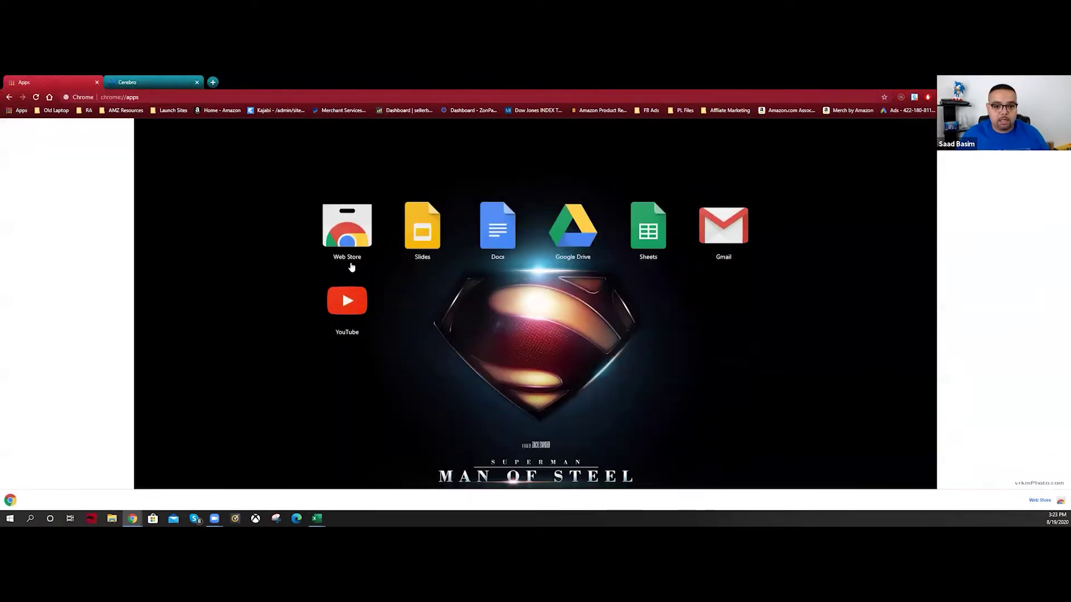
click(648, 226)
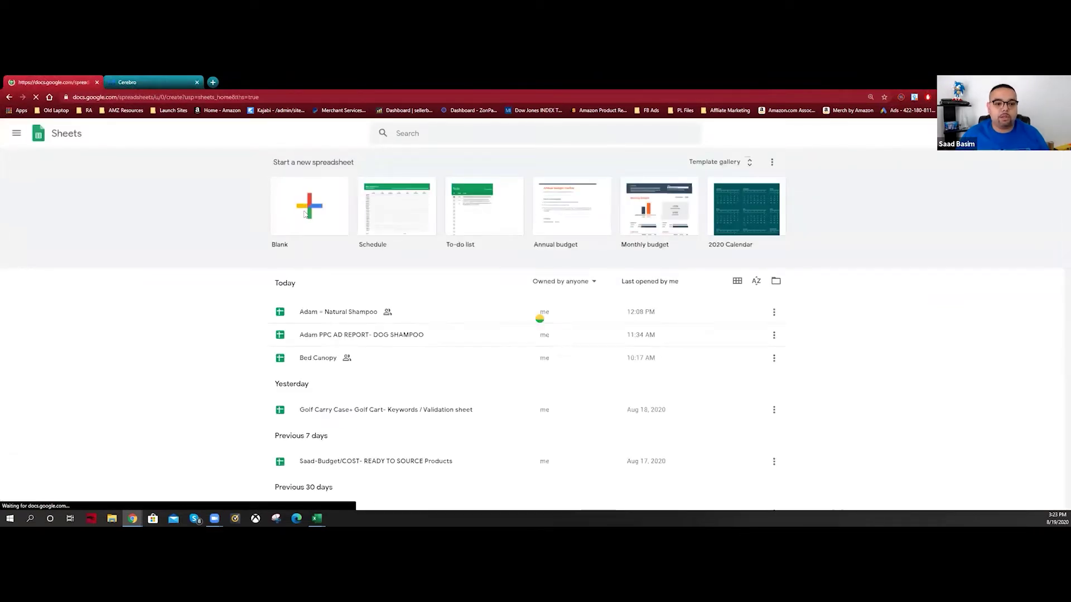
click(306, 212)
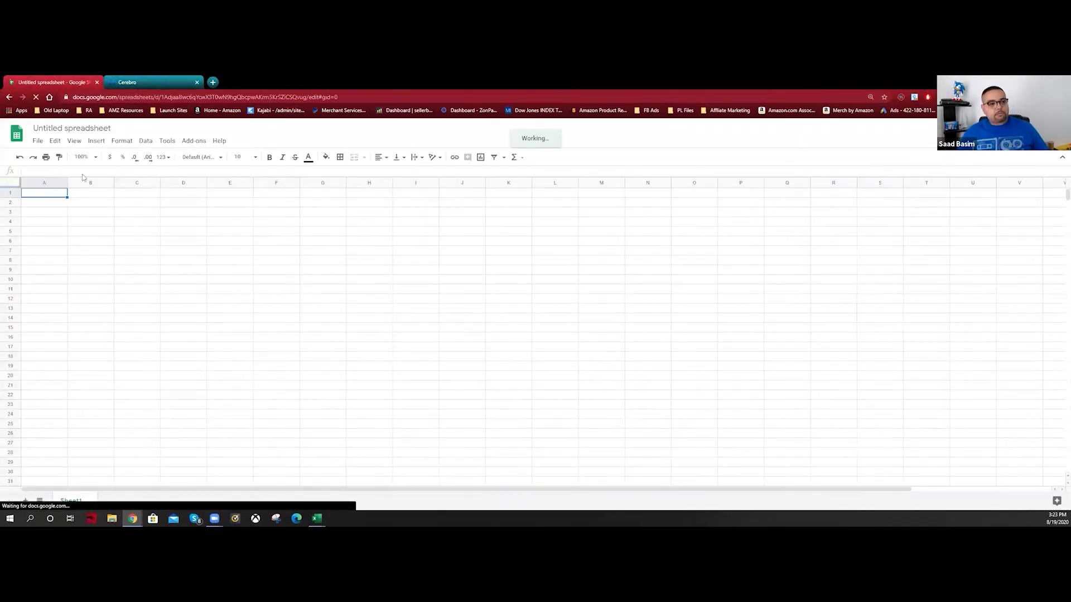
Name the new spreadsheet "Bread Basket"
click(87, 126)
text(B)
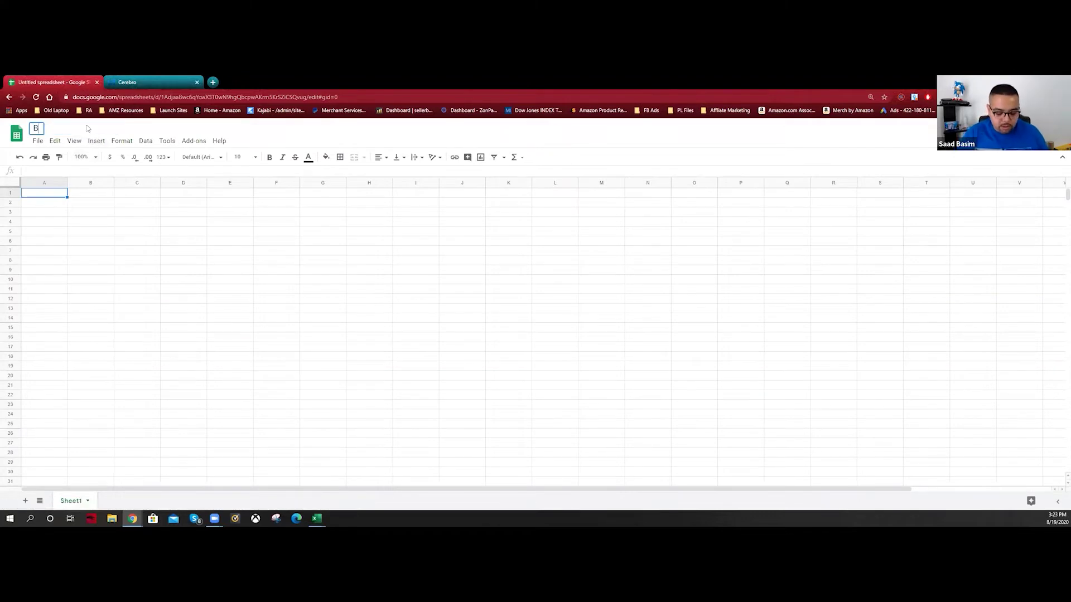
text(read Basket)
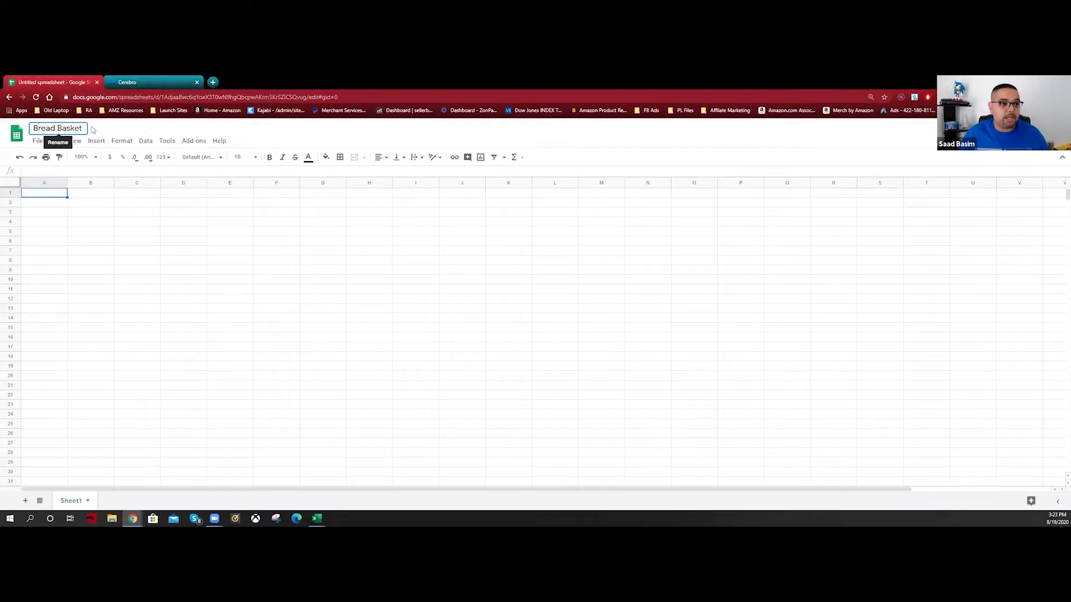
key(Return)
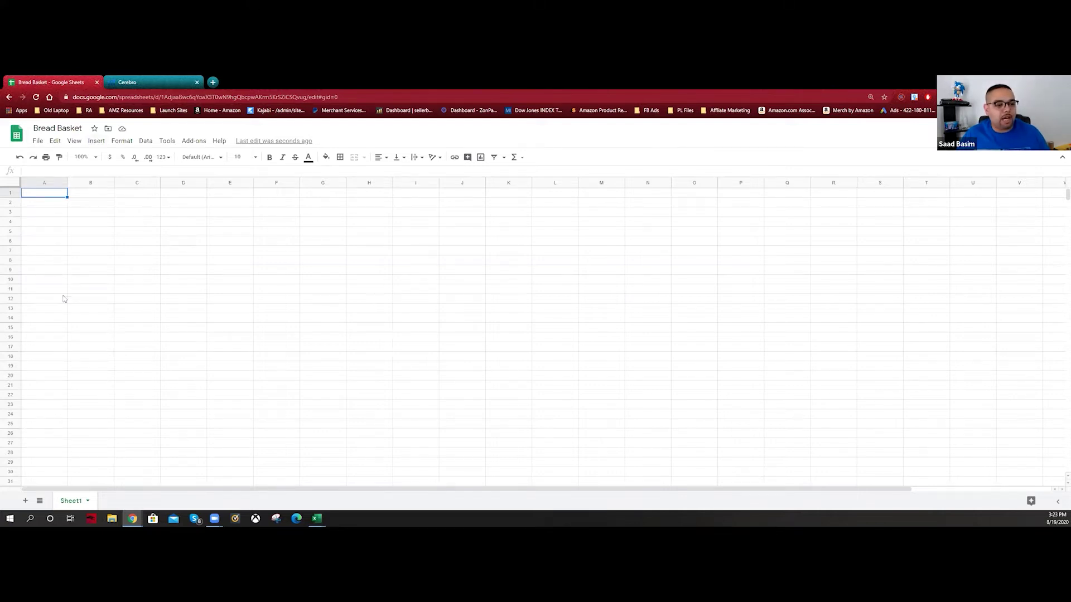
Copy all the exported Cerebro keyword data from the Excel workbook and paste it into the Bread Basket sheet starting at cell A12
click(45, 301)
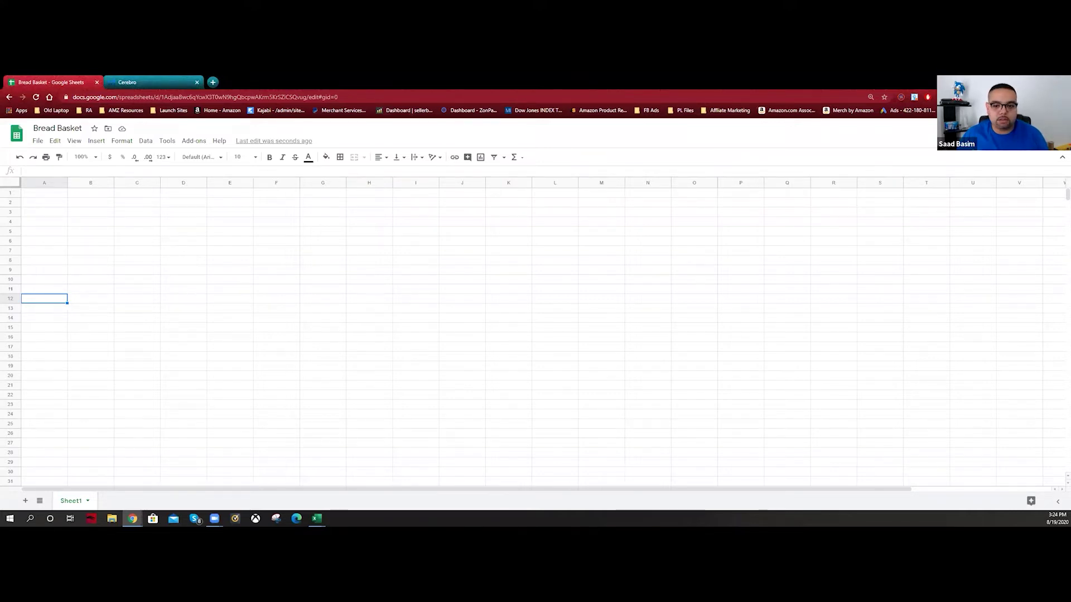
key(alt+Tab)
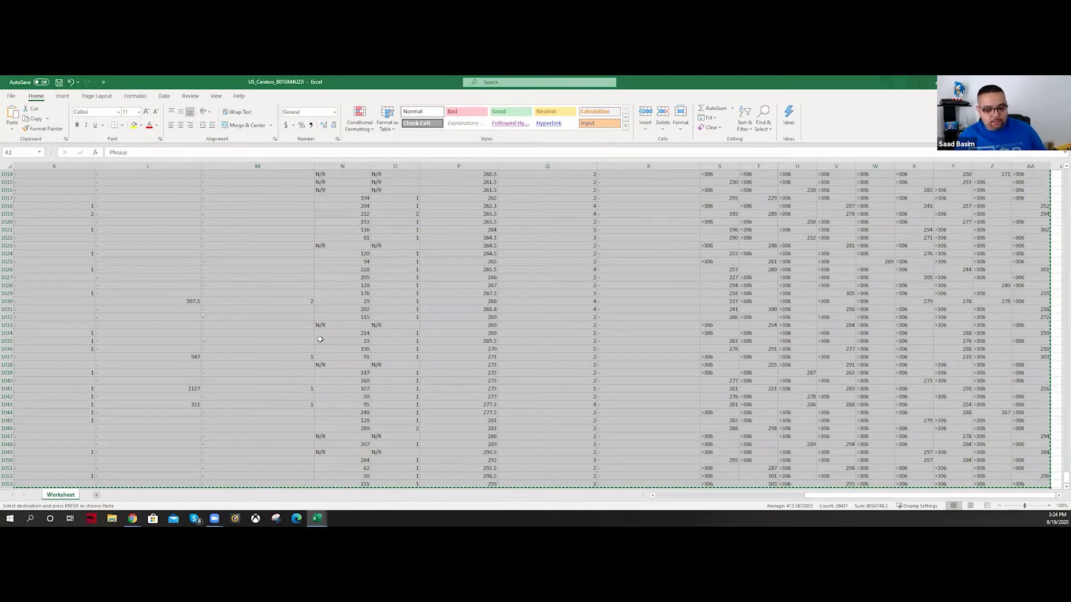
click(320, 341)
key(ctrl+a)
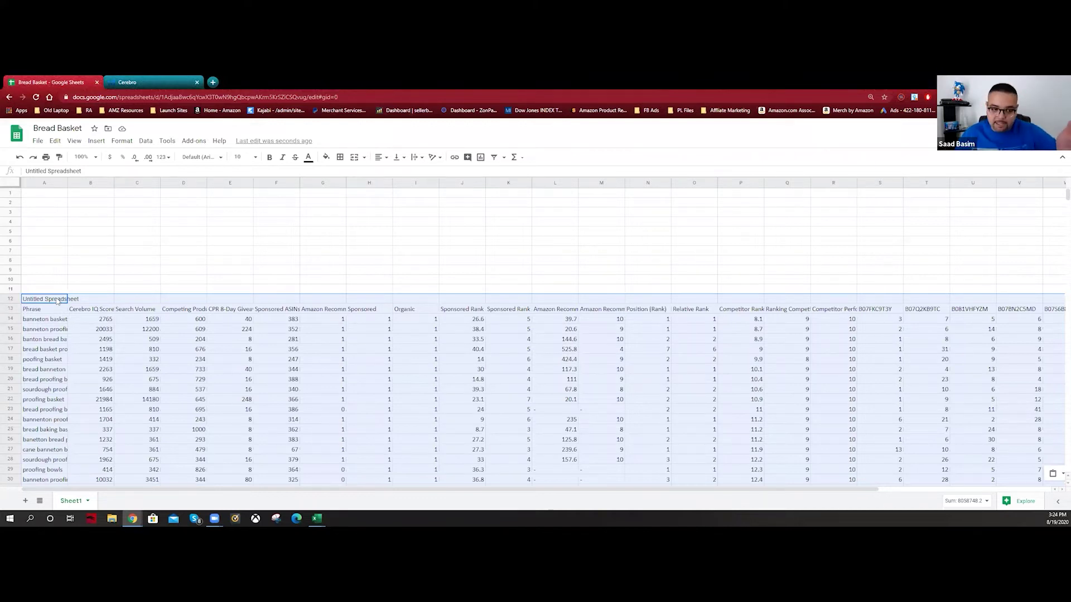
Clear the "Untitled Spreadsheet" text from cell A12 above the keyword table's header row
click(135, 261)
drag(33, 204, 755, 259)
click(327, 237)
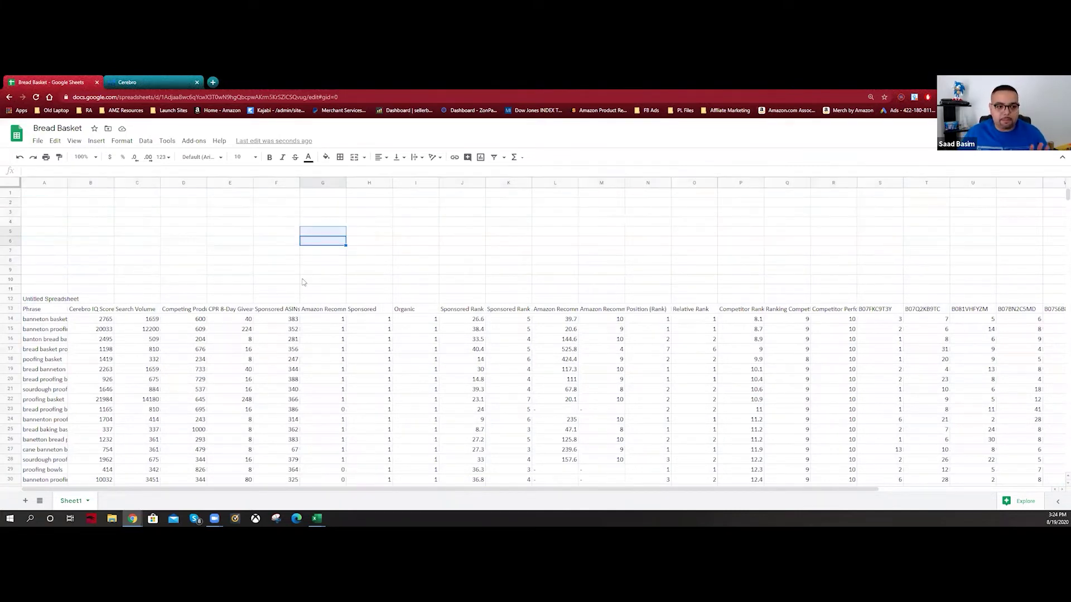
click(52, 300)
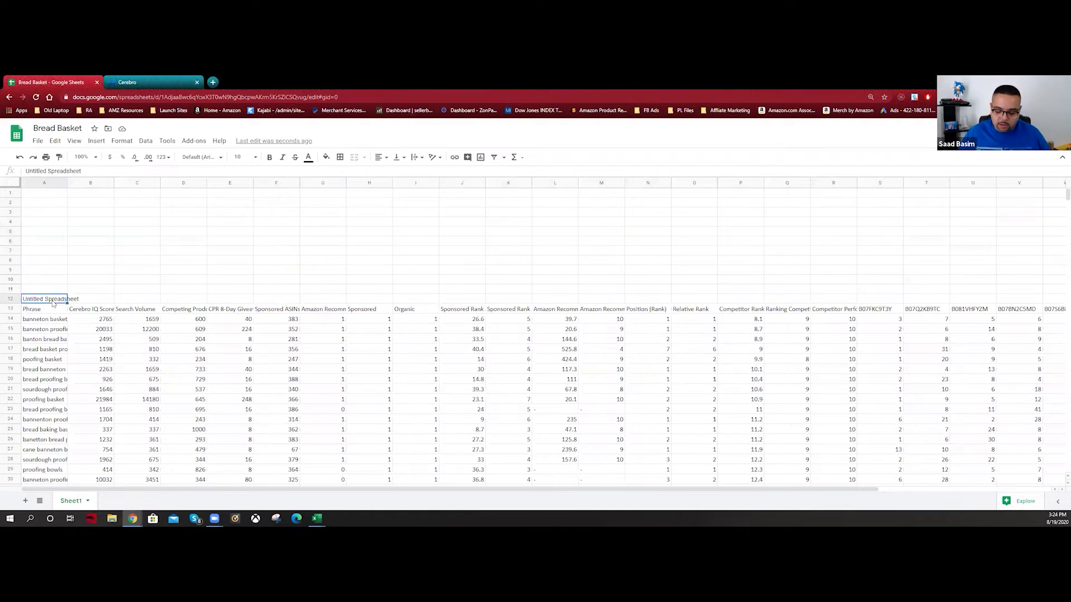
key(Delete)
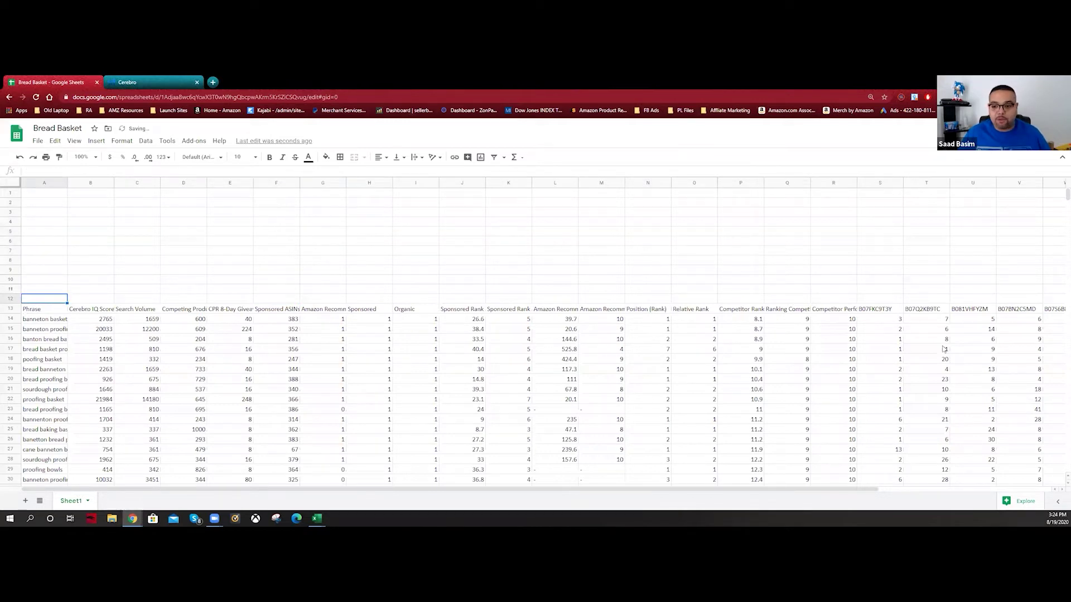
Delete column B, columns D through M and columns O through R, keeping Phrase, Search Volume, Position (Rank) and the competitor ASIN columns
click(88, 184)
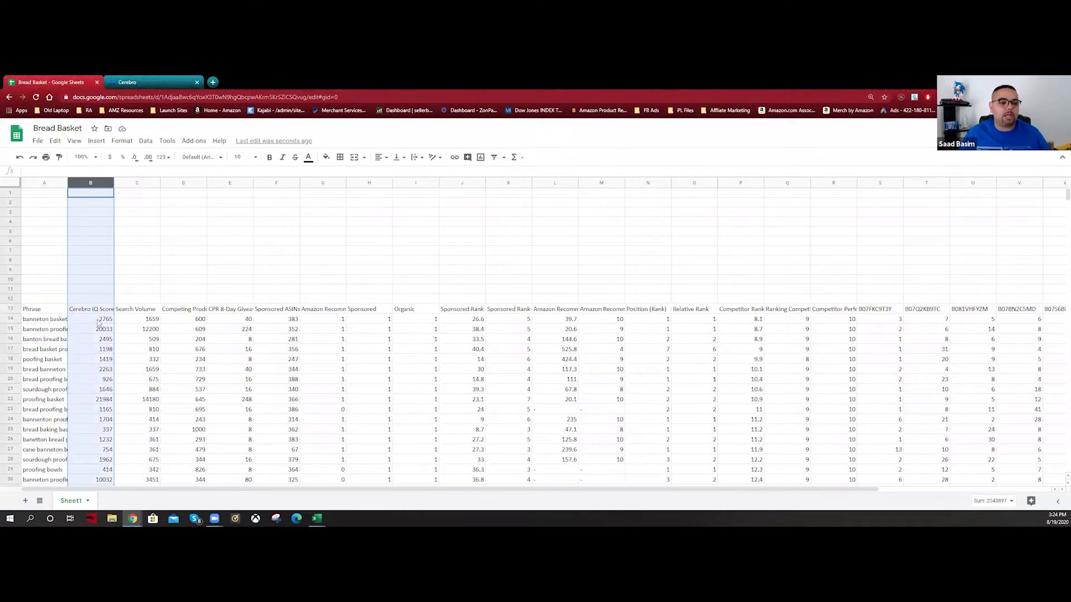
drag(183, 183, 594, 218)
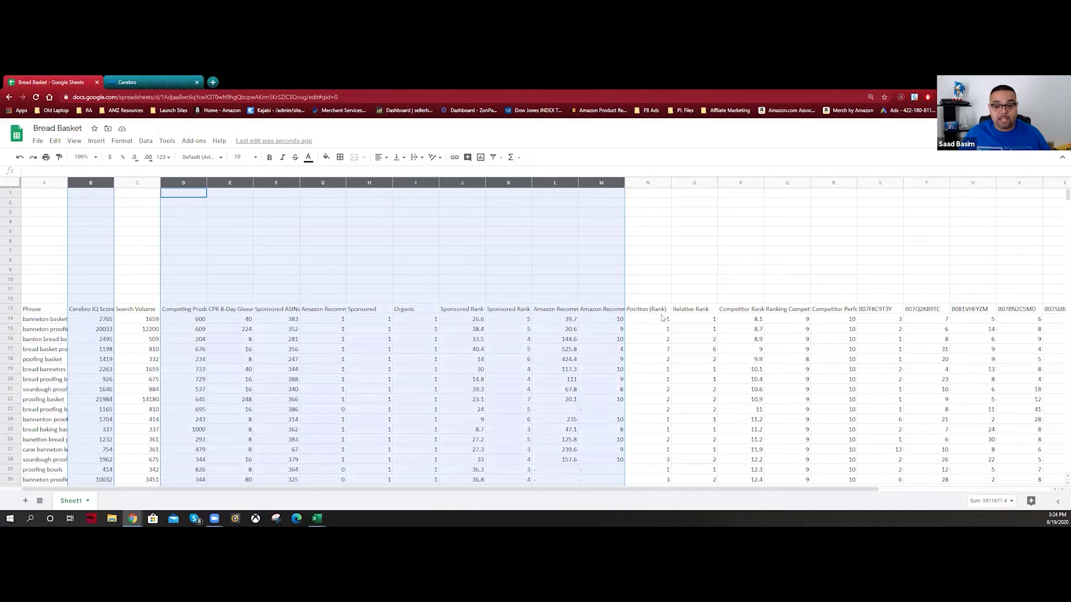
drag(691, 184, 824, 195)
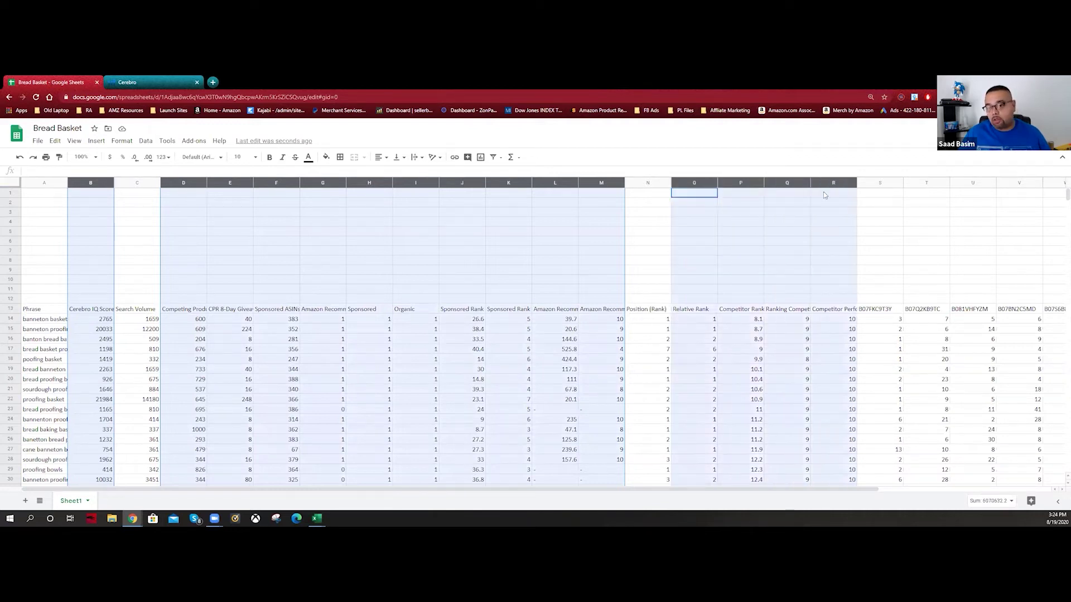
right_click(827, 191)
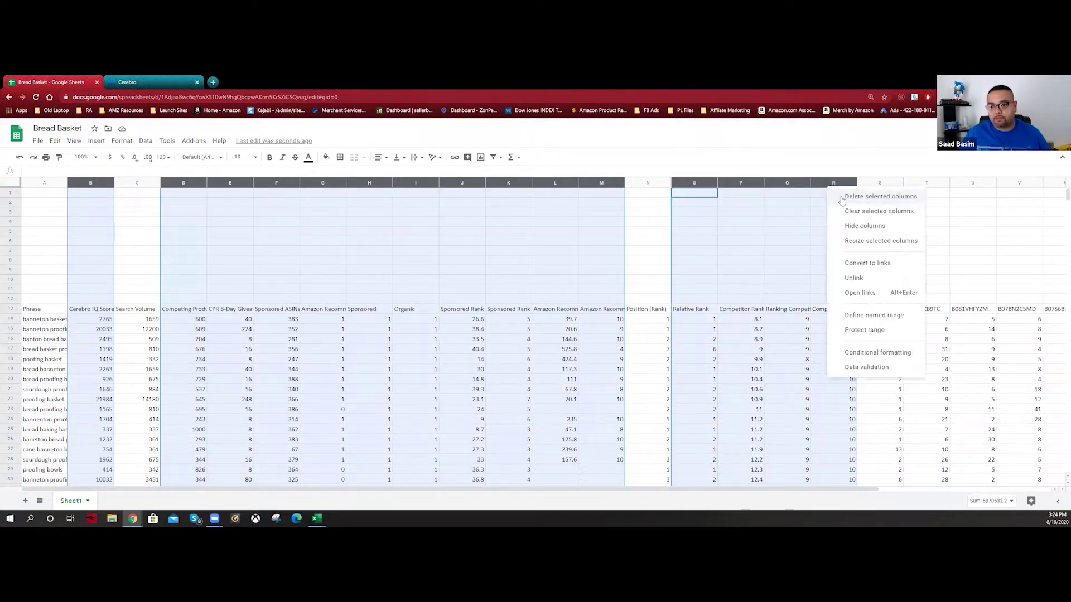
click(842, 200)
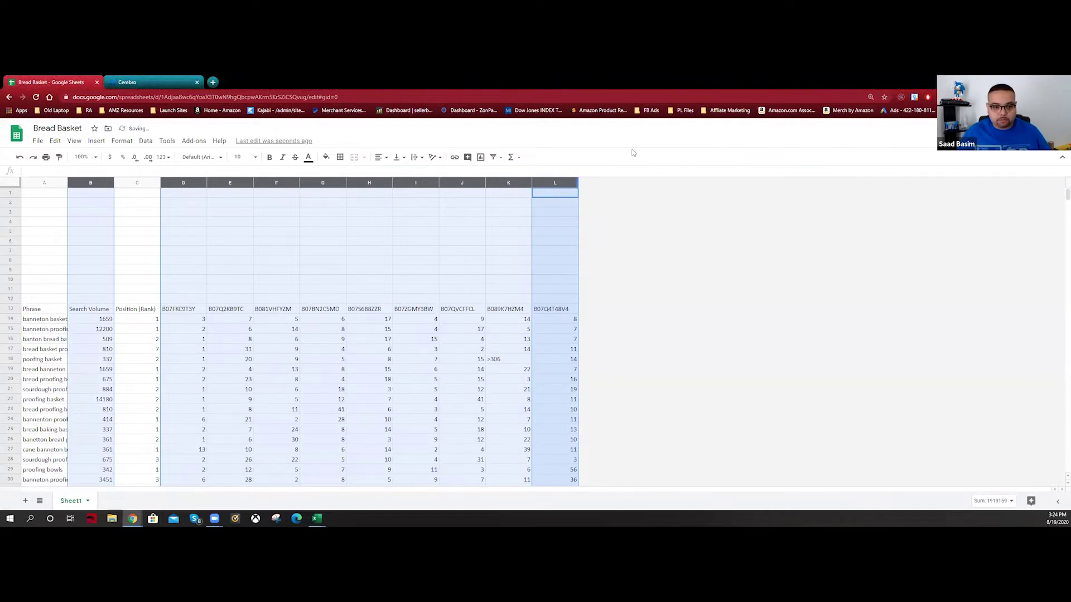
Examine the header row from the Position (Rank) heading across all the competitor ASIN columns
key(ctrl+plus)
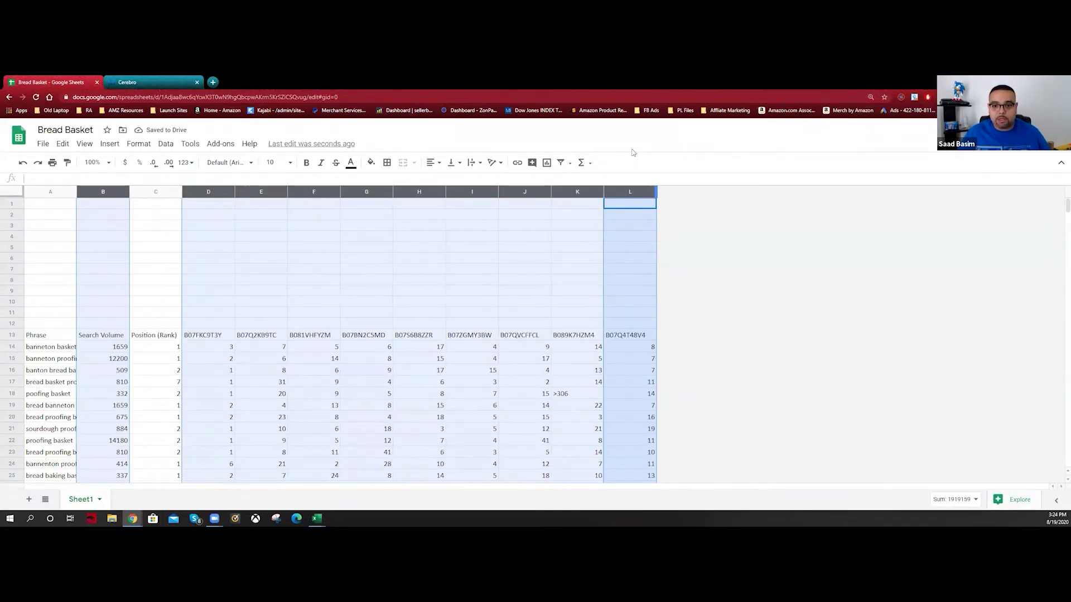
key(ctrl+plus)
scroll(278, 335, down, 3)
click(203, 277)
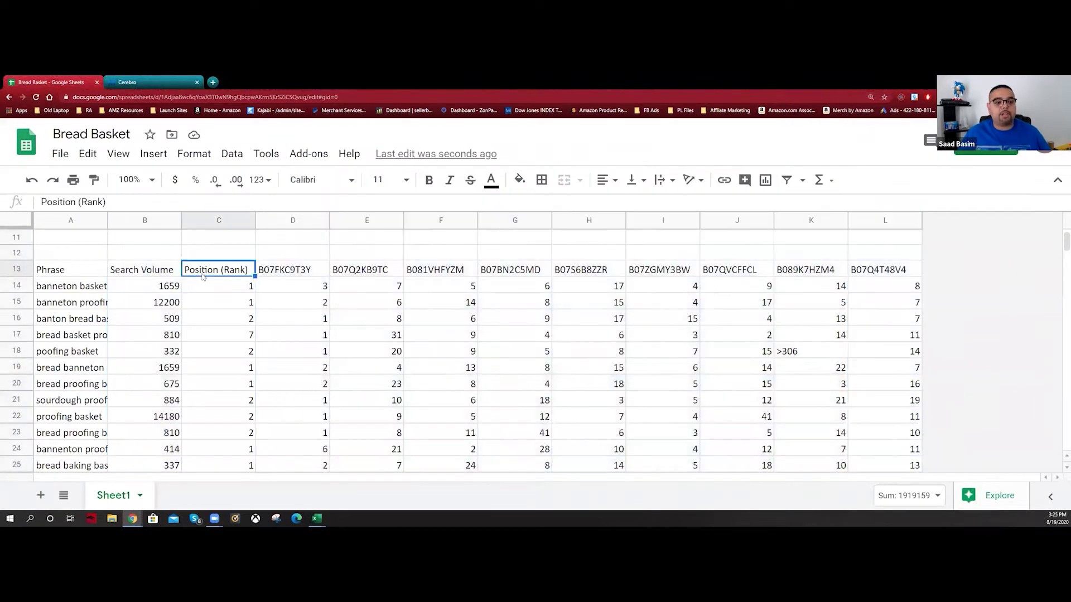
double_click(202, 273)
drag(203, 273, 280, 282)
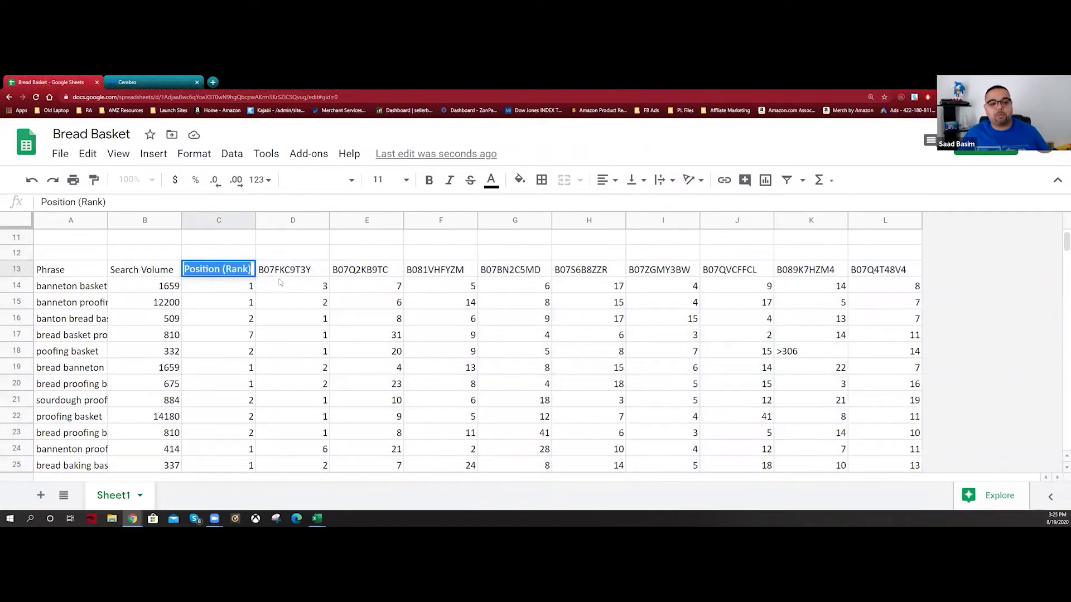
key(Tab)
key(Tab)
key(Tab)
key(Tab)
key(Tab)
key(Tab)
key(Tab)
key(Tab)
key(Tab)
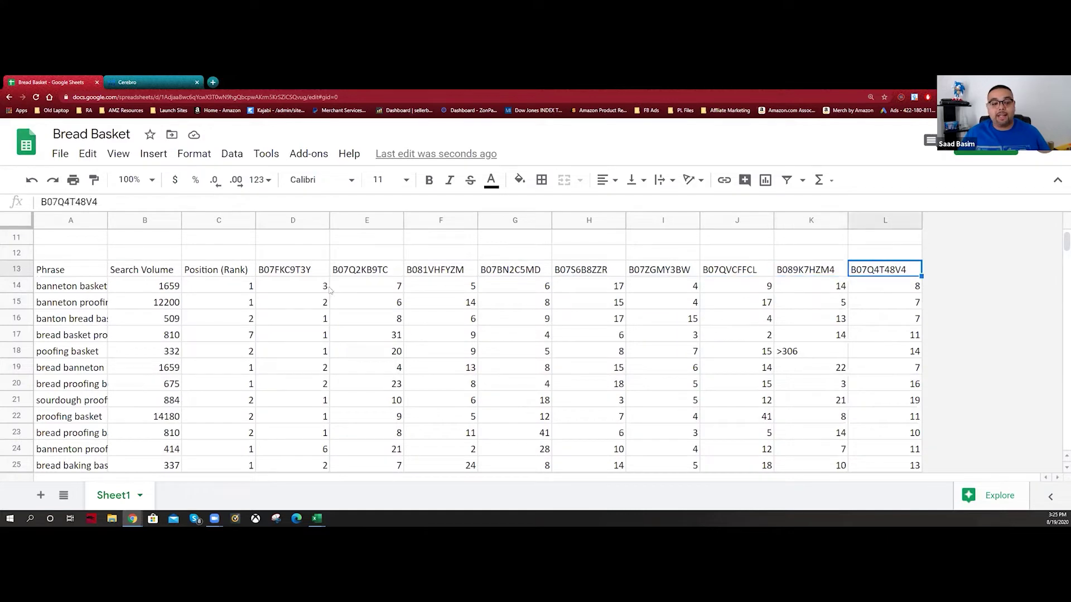
Replace the Position (Rank) heading in C13 with the main product's ASIN, B01GM4UZJI, copied from Cerebro
click(221, 273)
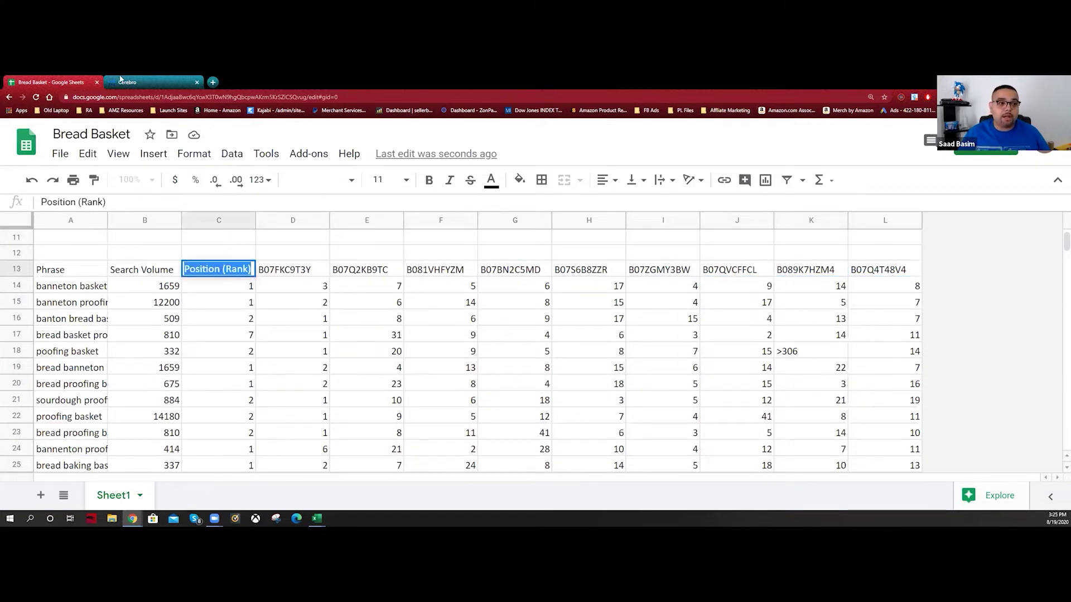
click(122, 82)
scroll(210, 286, up, 8)
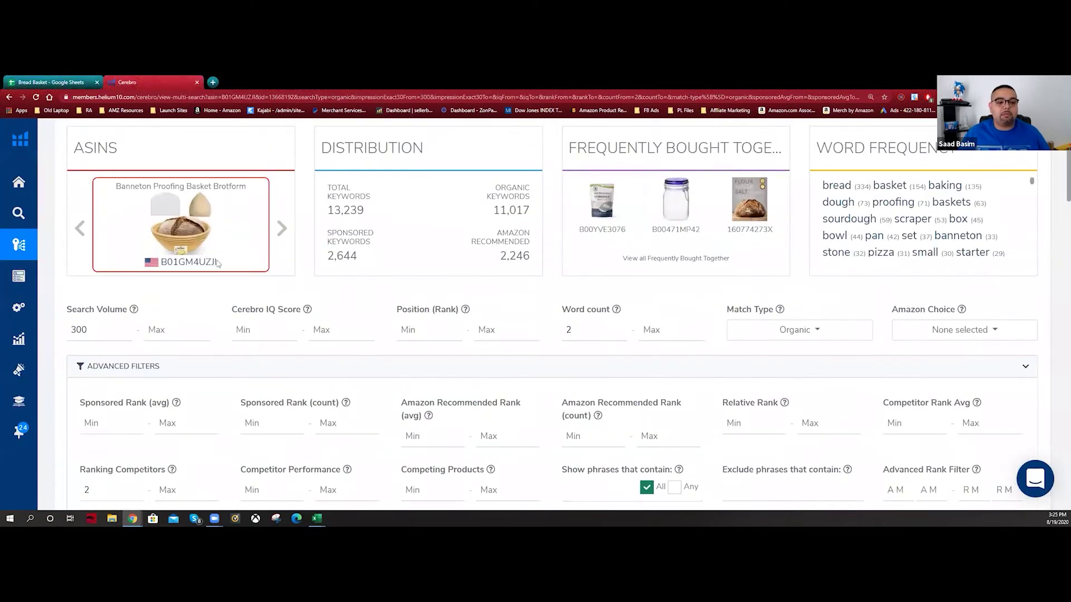
drag(215, 262, 164, 263)
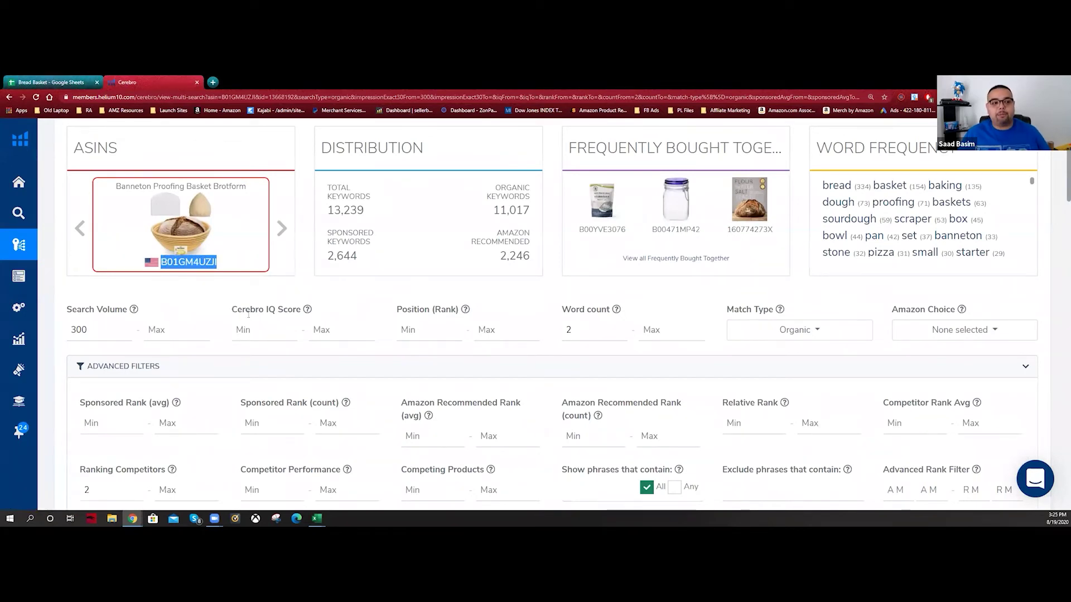
scroll(139, 284, up, 3)
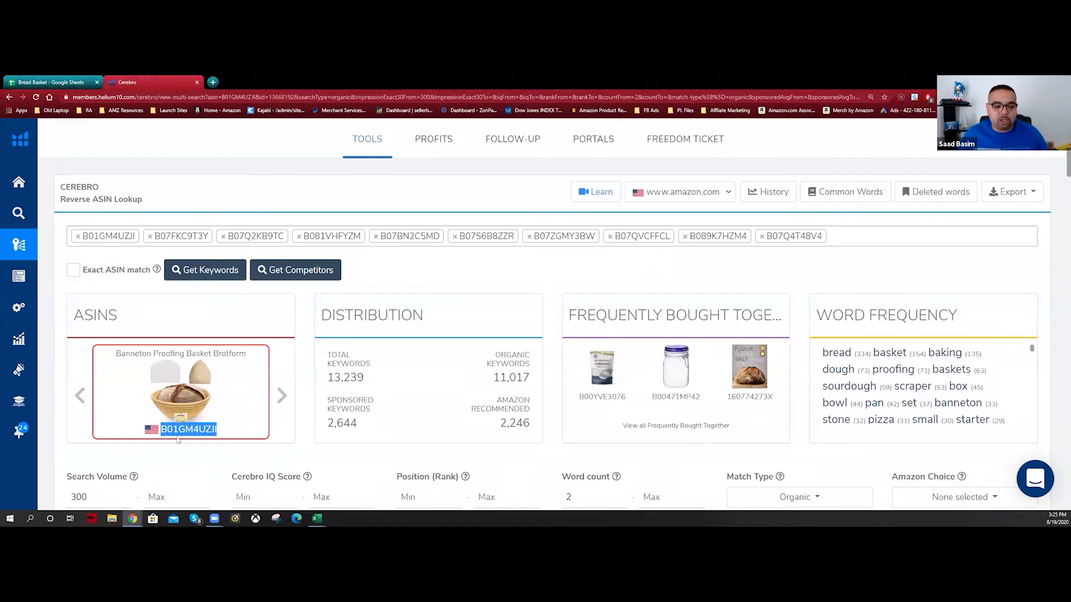
click(39, 81)
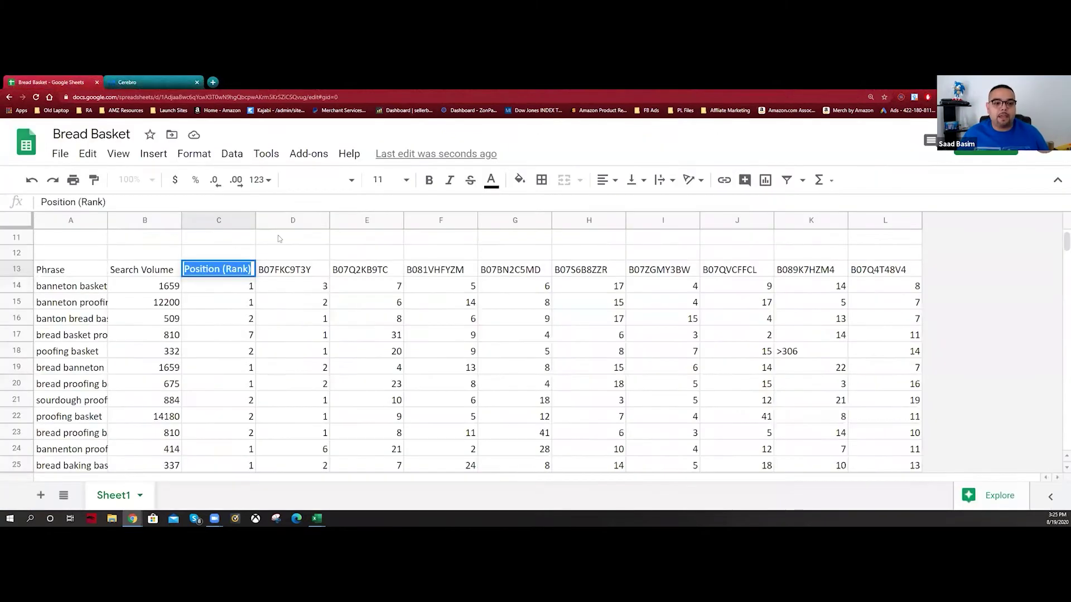
key(ctrl+v)
click(291, 252)
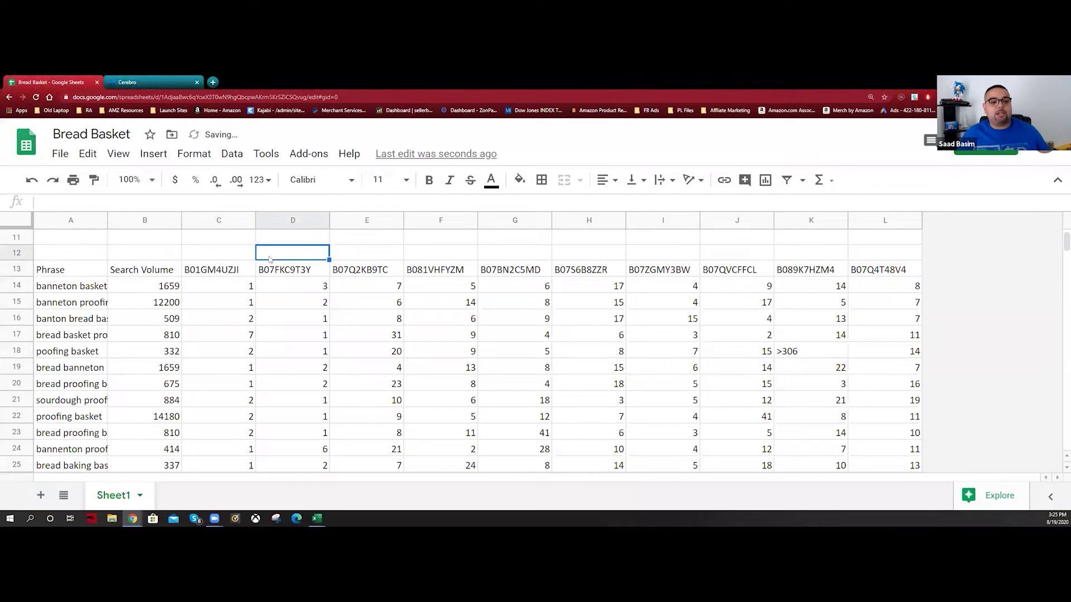
Widen the Phrase column so the full keyword phrases fit
click(216, 272)
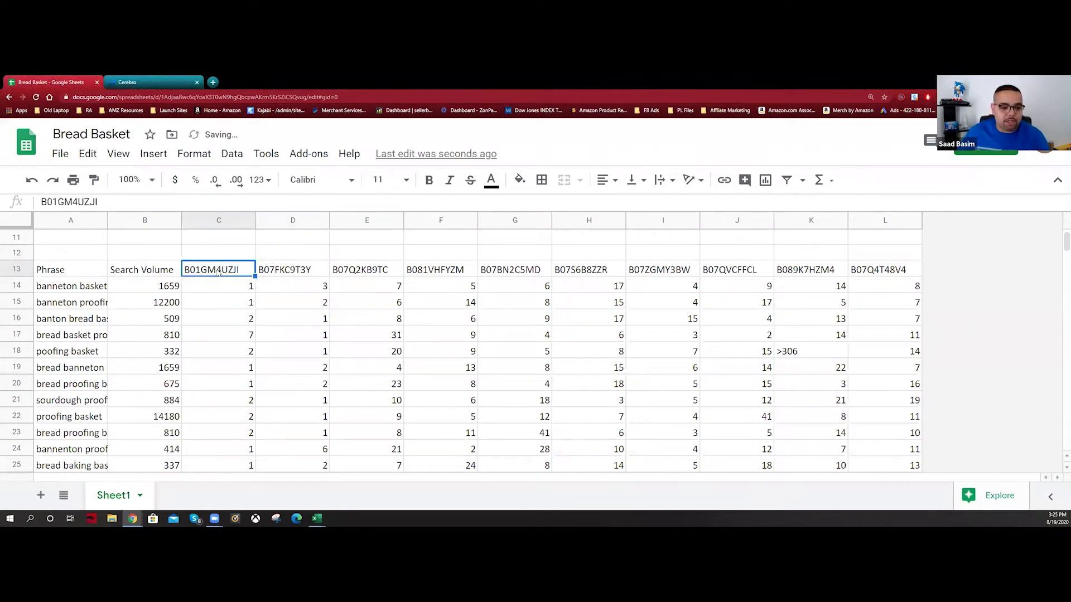
double_click(218, 271)
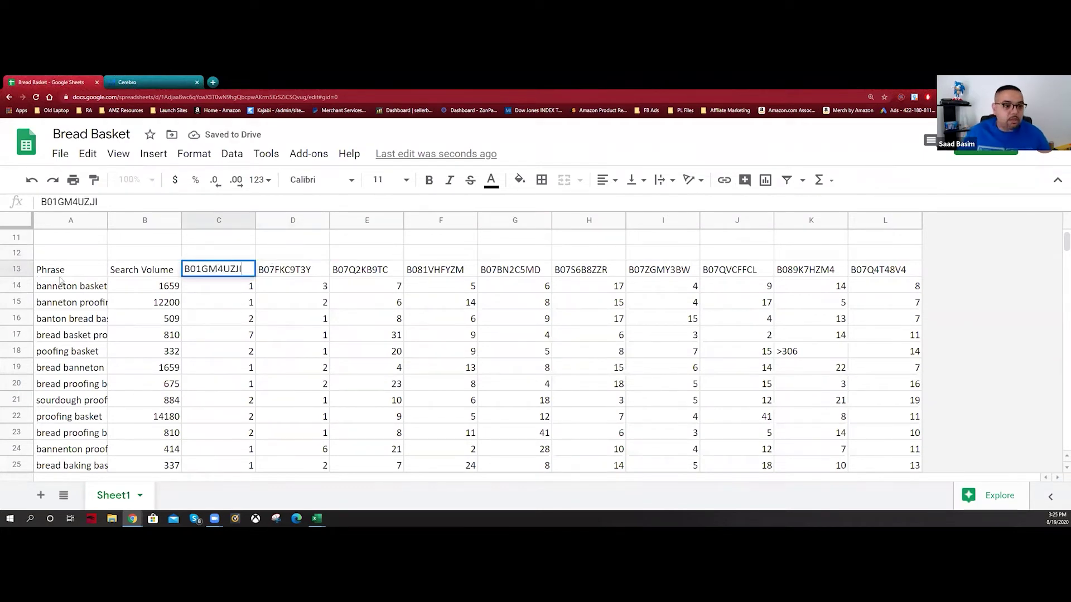
drag(108, 220, 193, 225)
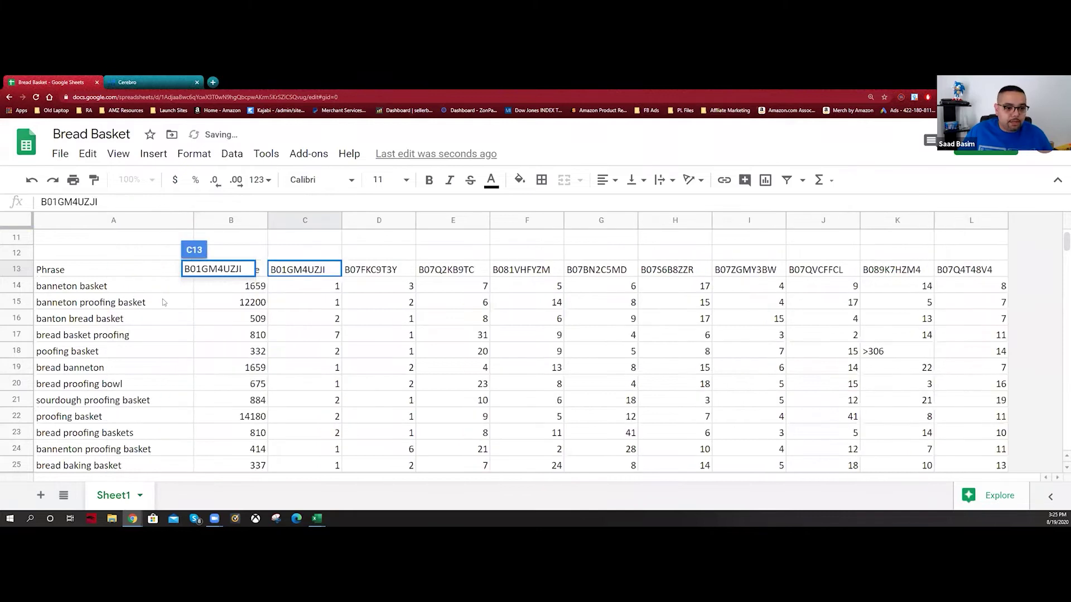
Examine the banneton basket row, reading its search volume and the rank of each ASIN from B01GM4UZJI through B07Q4T48V4
click(297, 320)
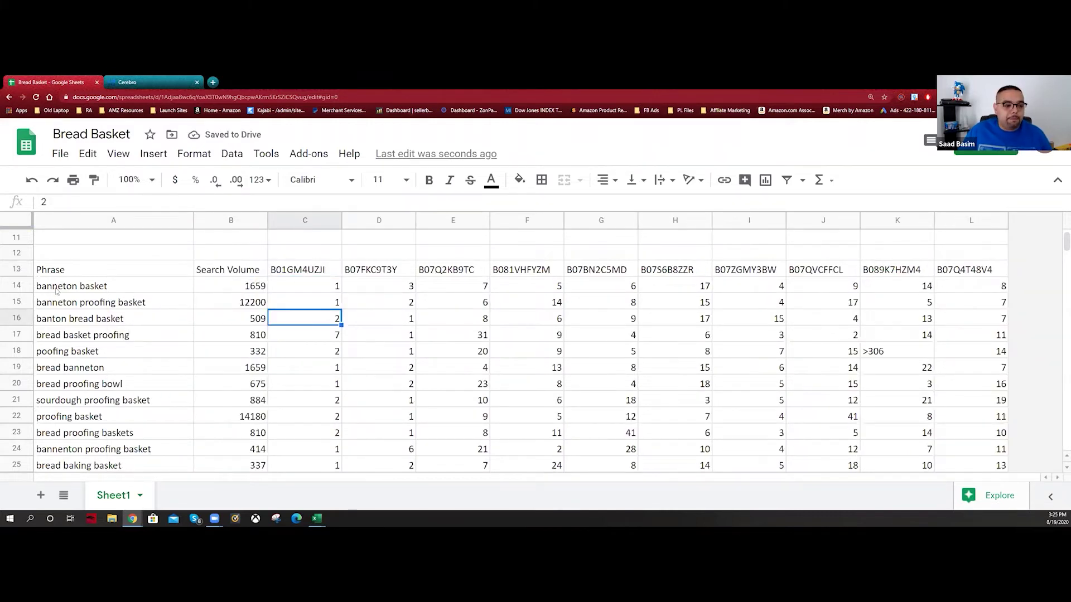
click(93, 288)
click(228, 291)
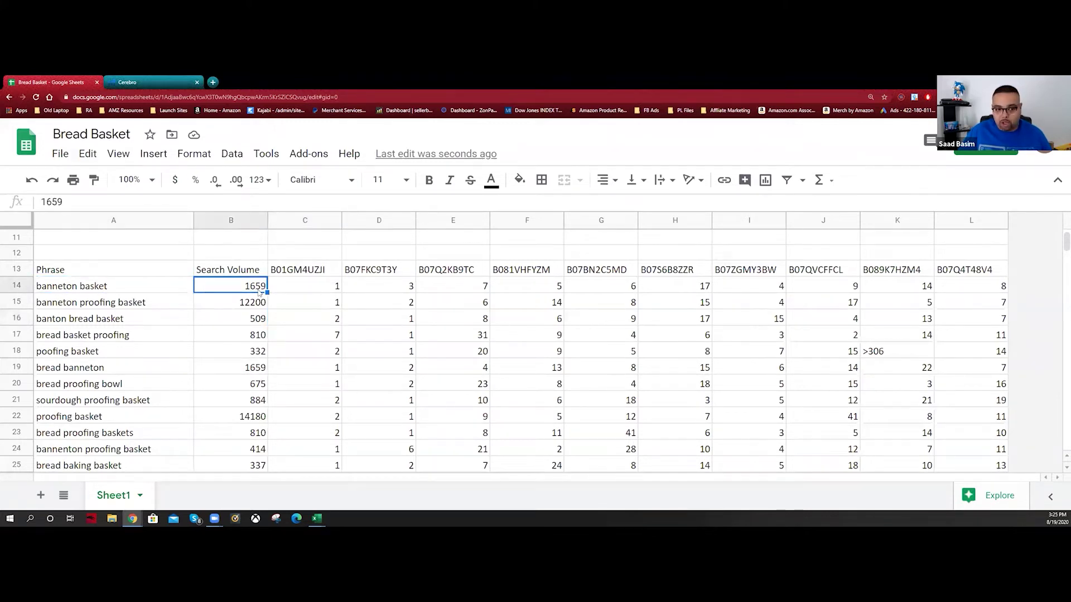
click(313, 273)
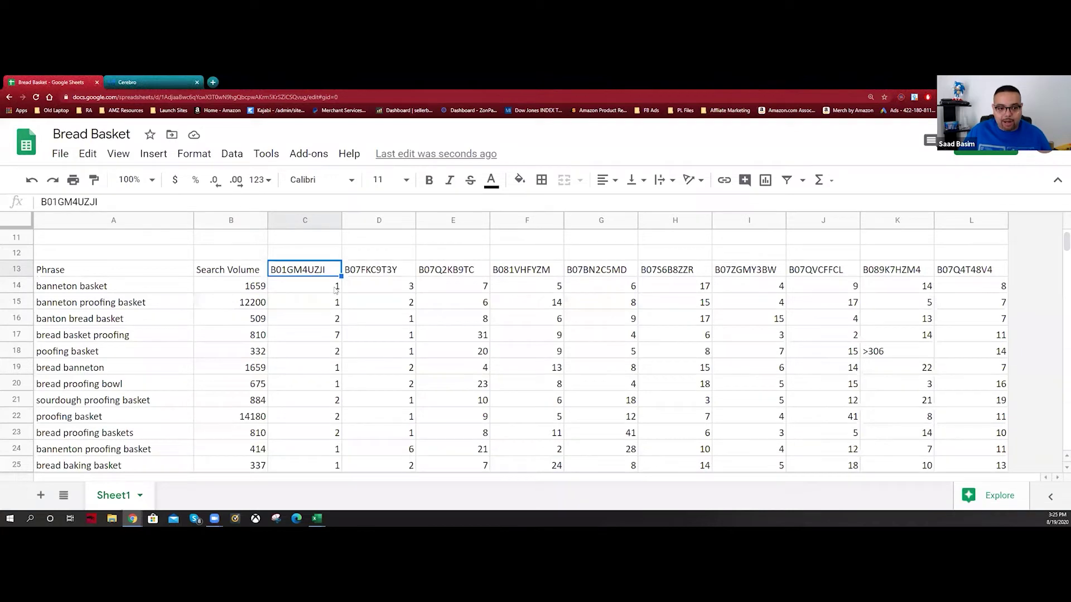
click(336, 289)
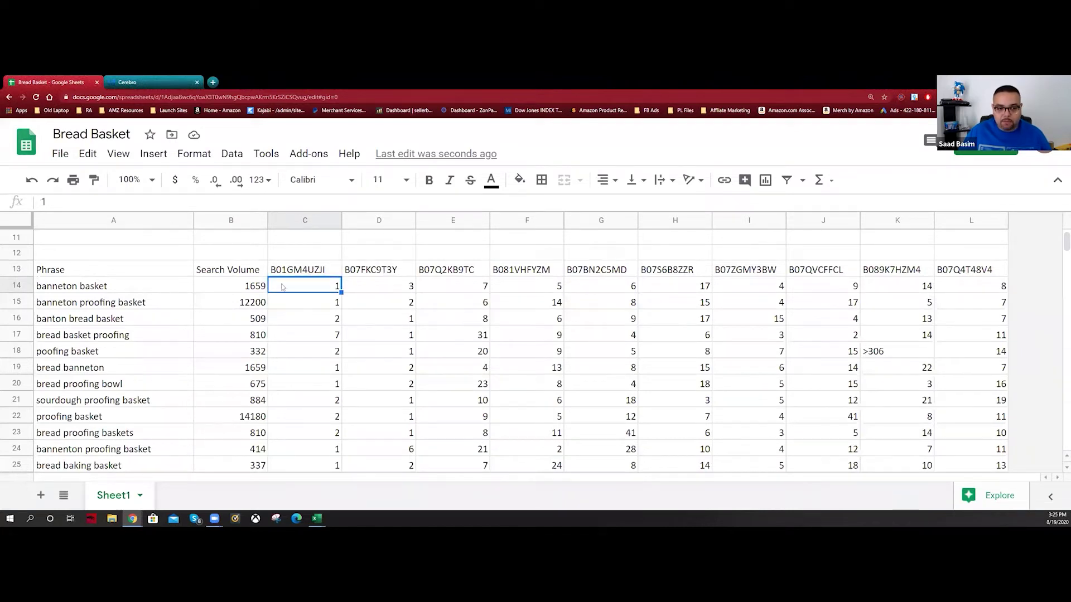
click(407, 275)
click(410, 294)
click(157, 292)
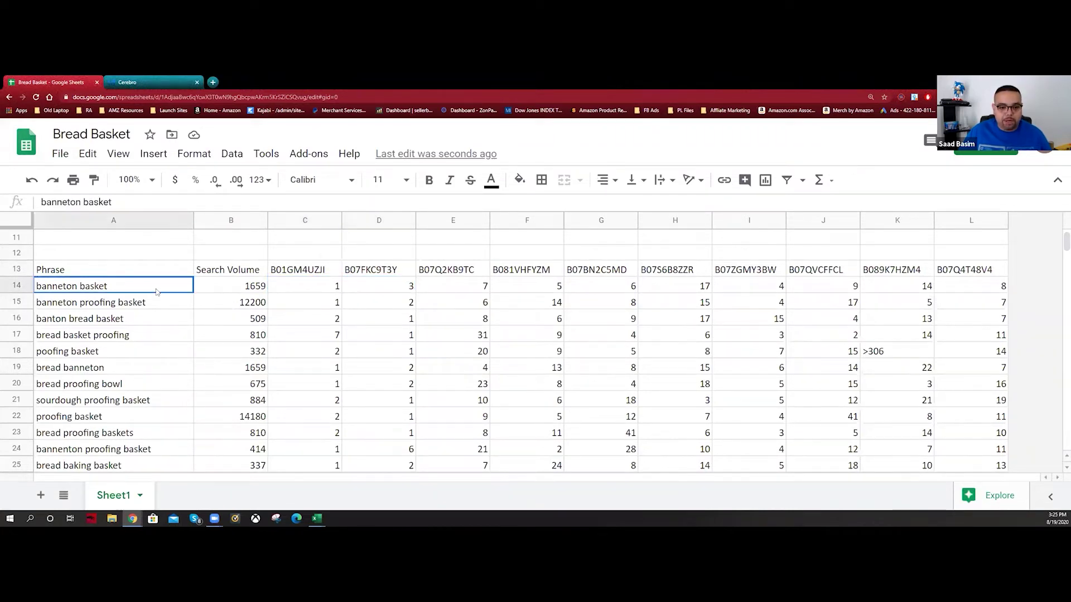
click(484, 289)
click(551, 288)
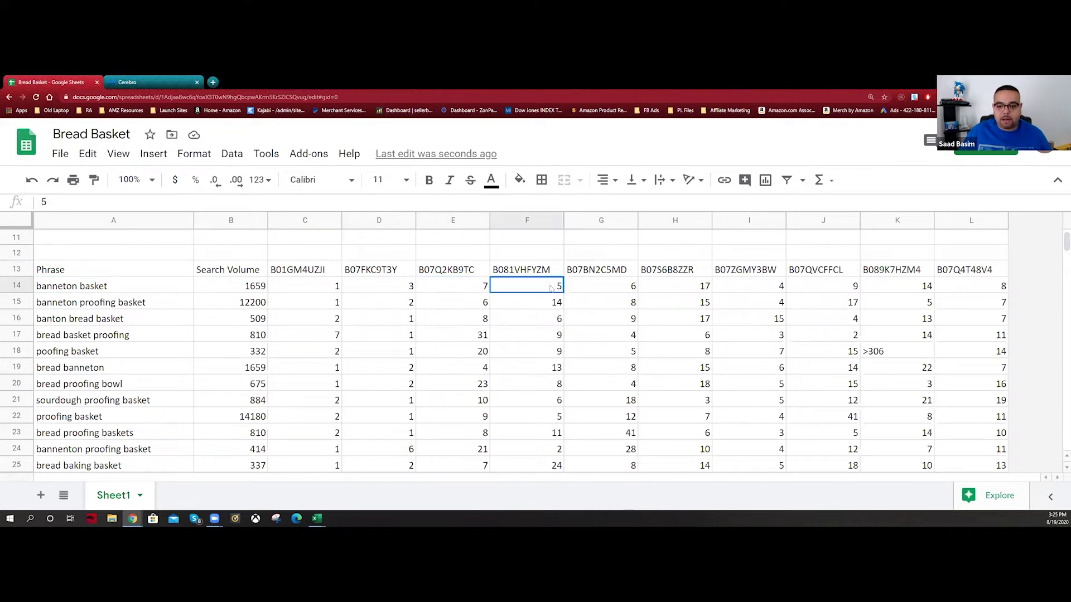
click(622, 291)
click(672, 291)
click(712, 291)
click(815, 288)
click(926, 291)
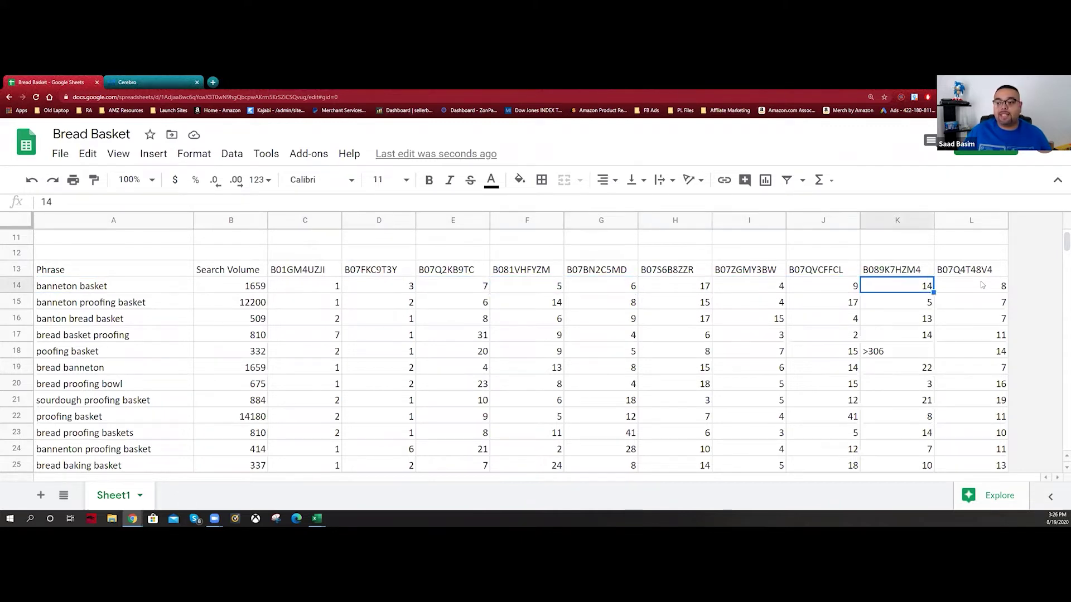
click(981, 285)
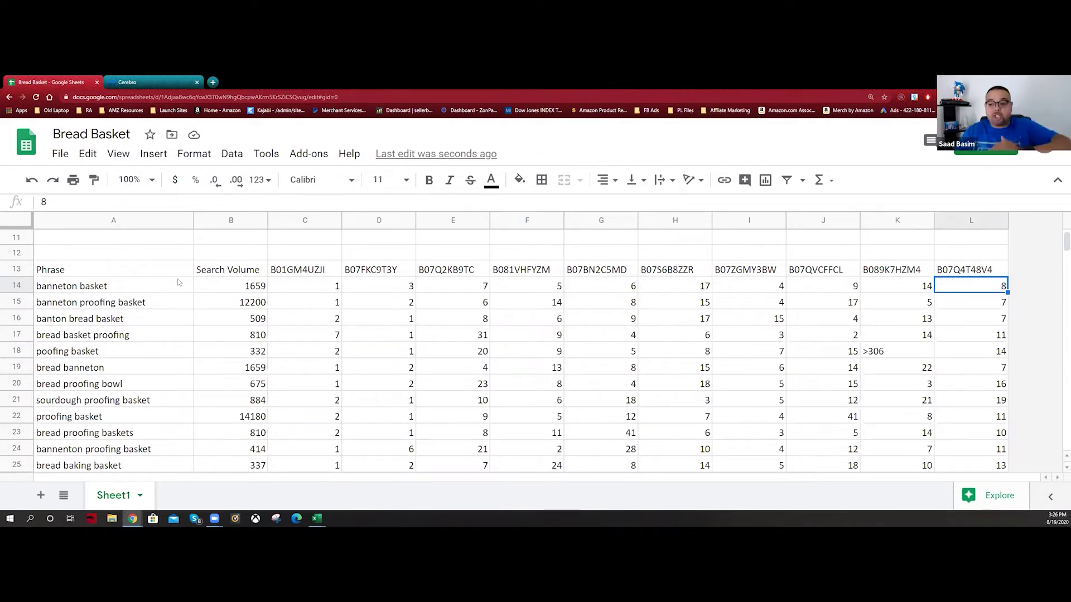
Search Amazon for the phrase in A14, banneton basket, and look through the first organic results
triple_click(94, 291)
right_click(93, 290)
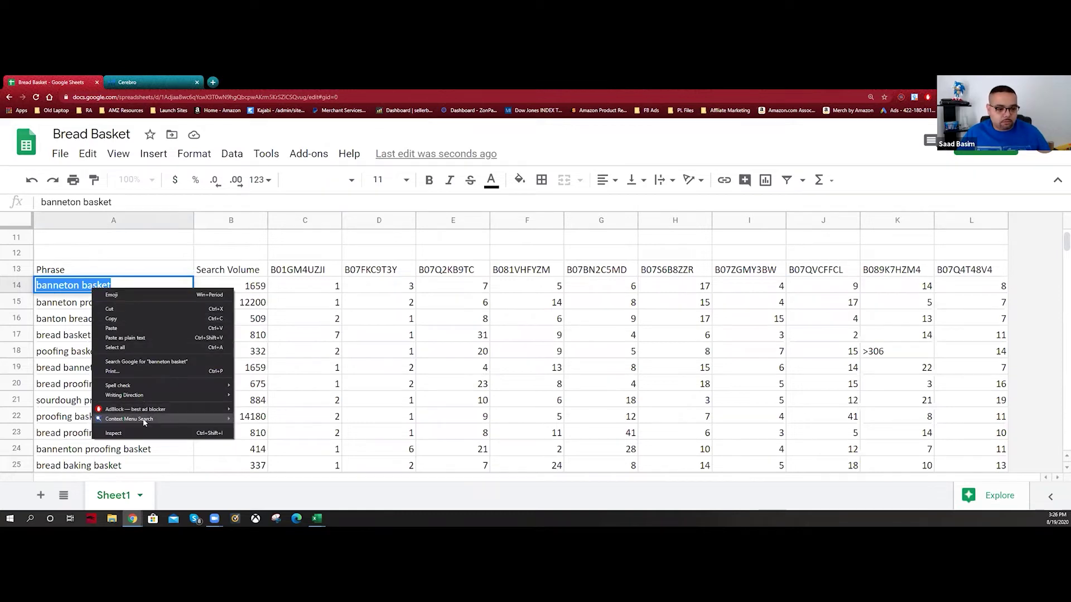
mouse_move(144, 420)
click(256, 427)
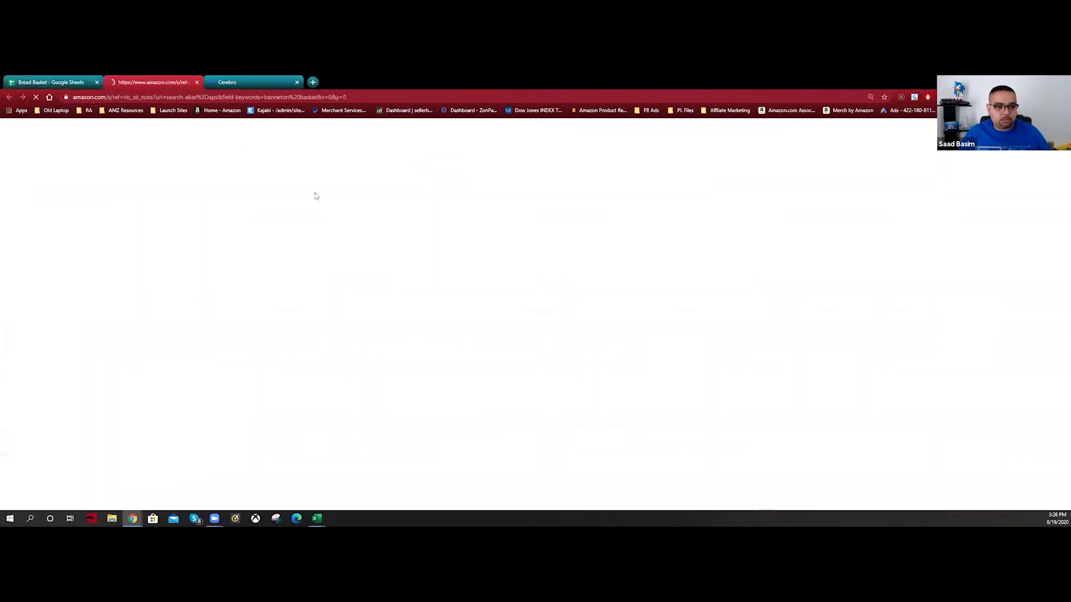
click(60, 82)
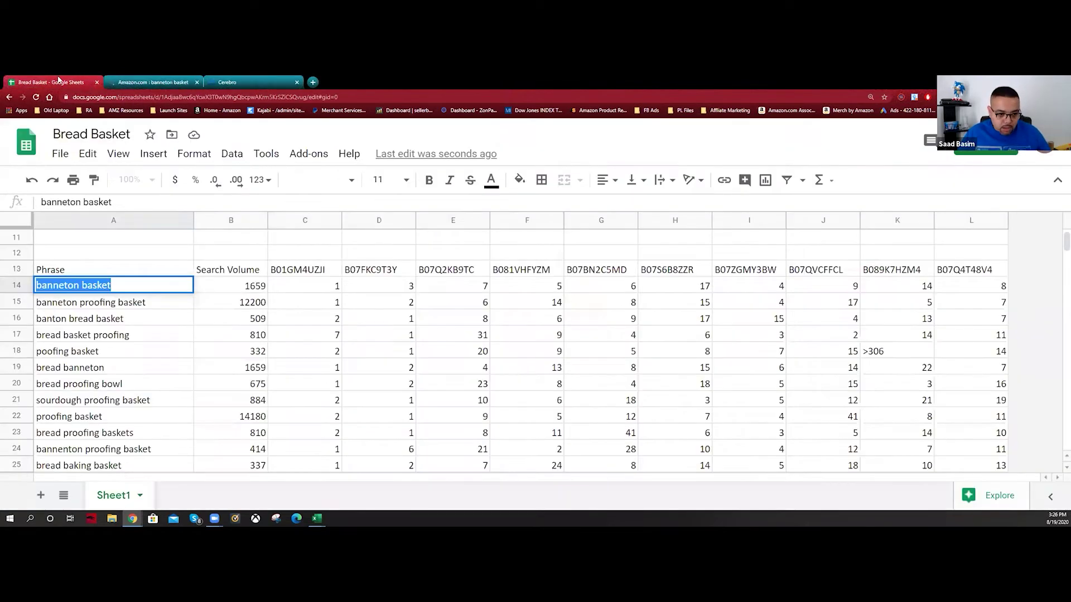
click(271, 257)
click(141, 80)
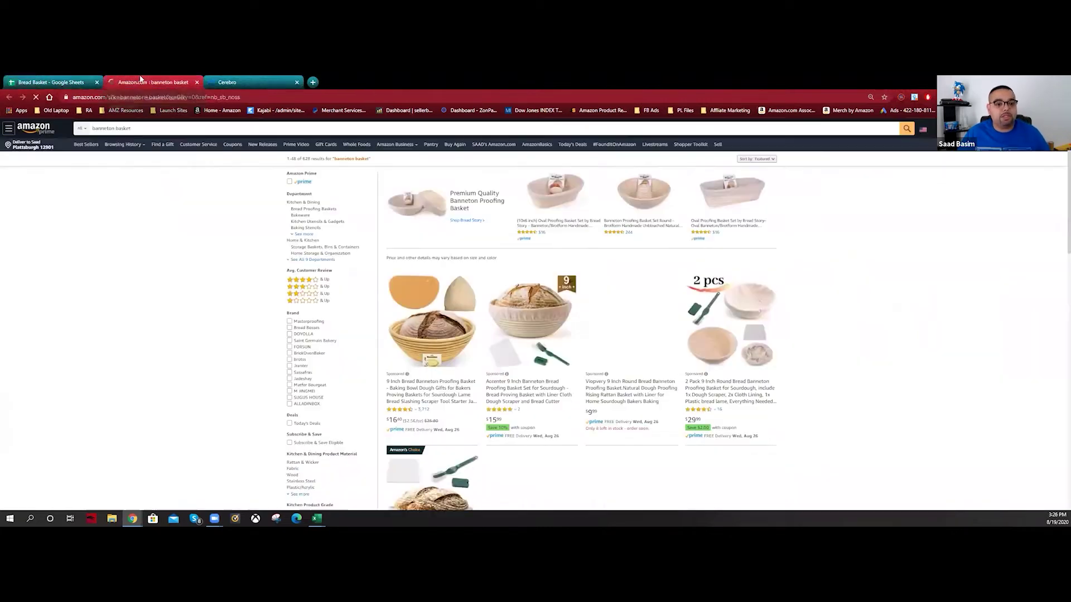
scroll(385, 354, down, 5)
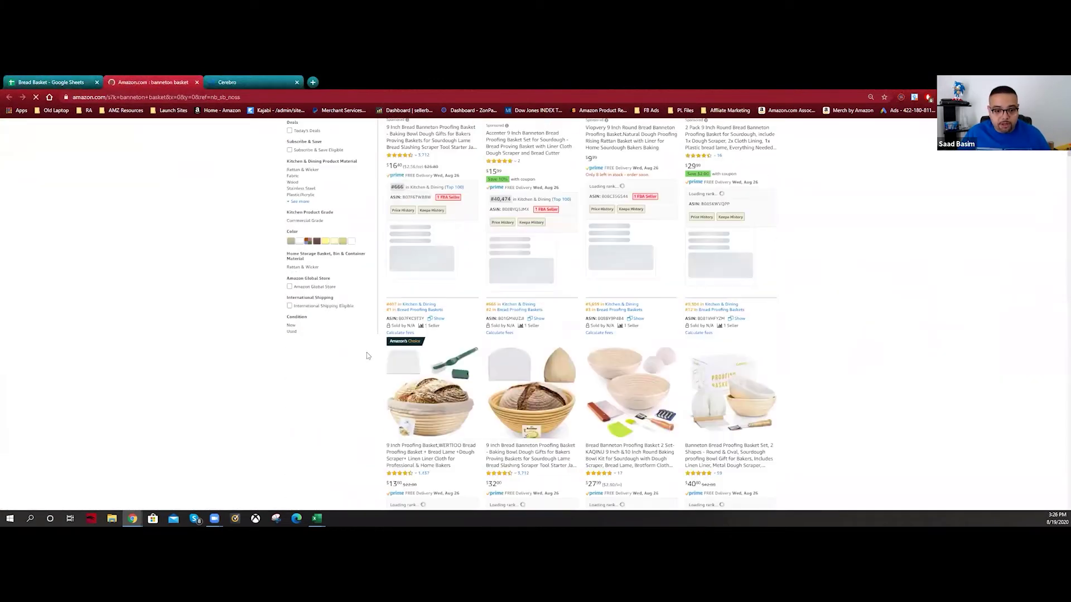
scroll(367, 356, down, 2)
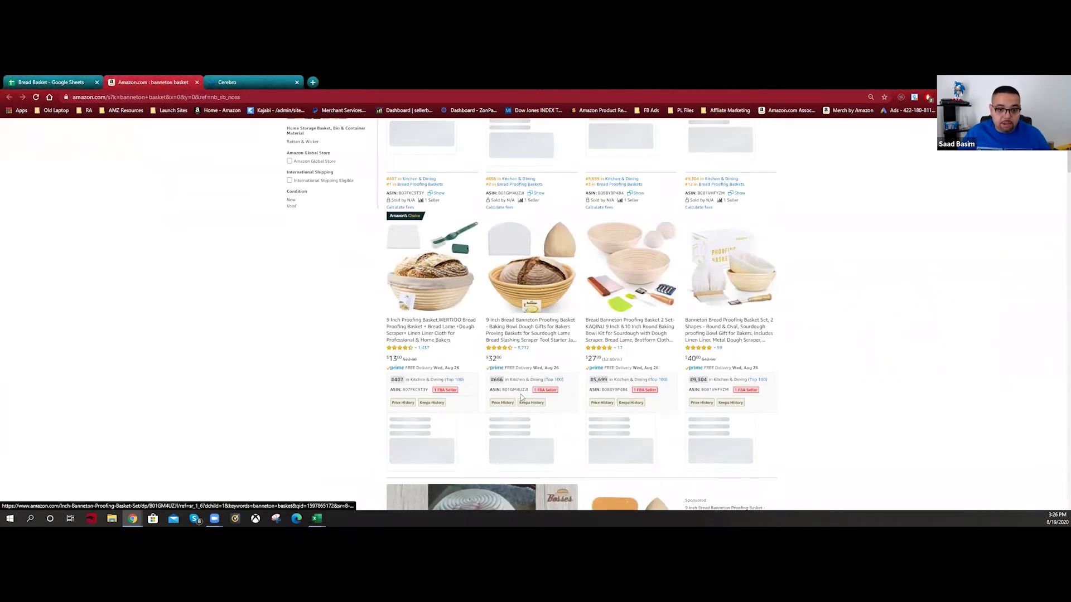
Compare the ASINs of the first organic Amazon results with the ASIN list in Cerebro and the spreadsheet ranks
click(219, 80)
key(ctrl+1)
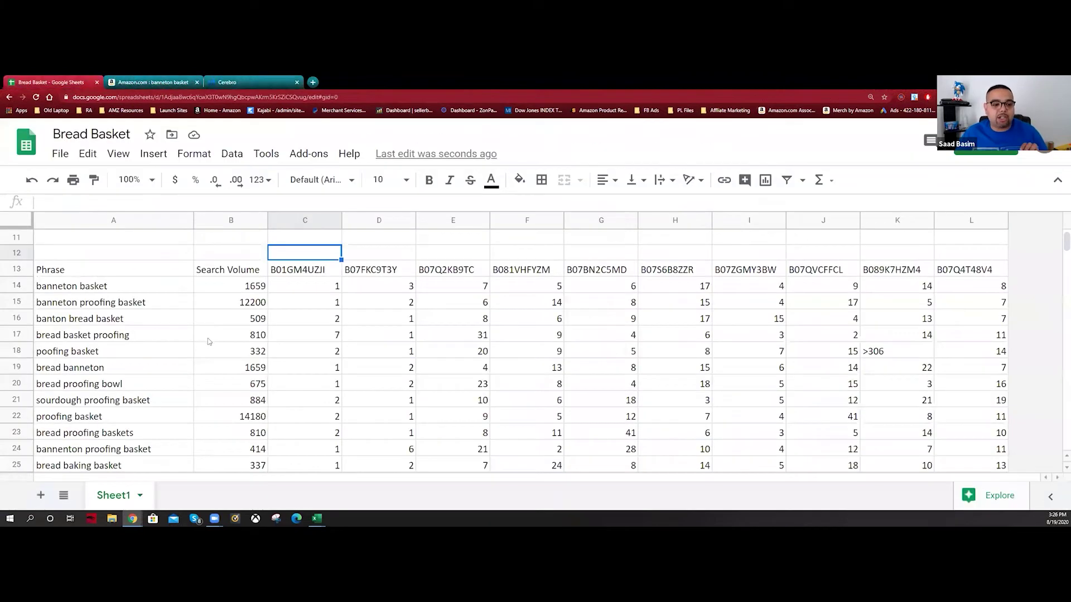
click(235, 84)
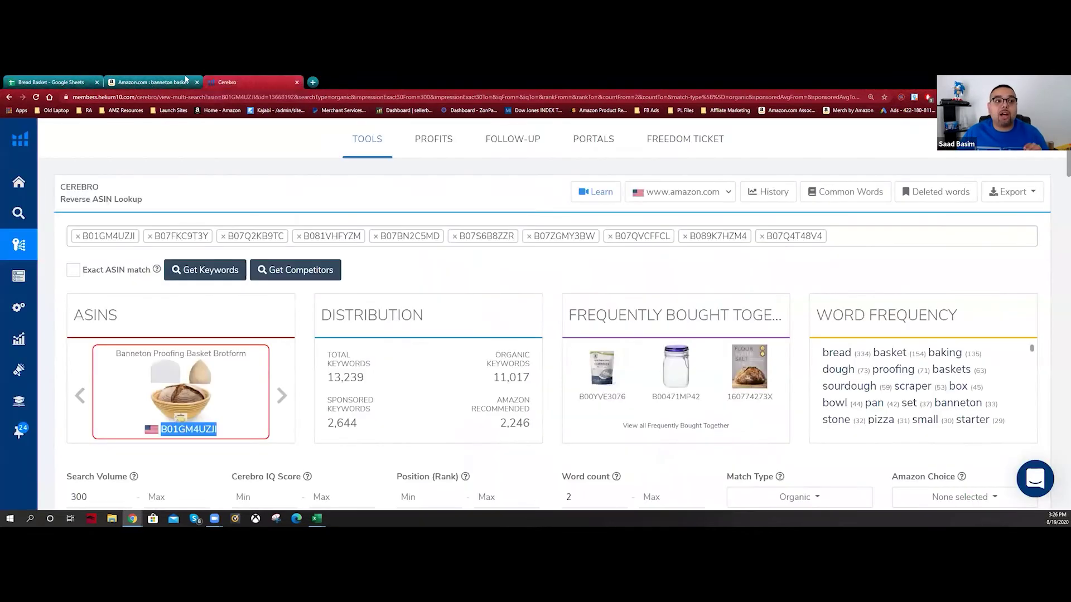
click(153, 82)
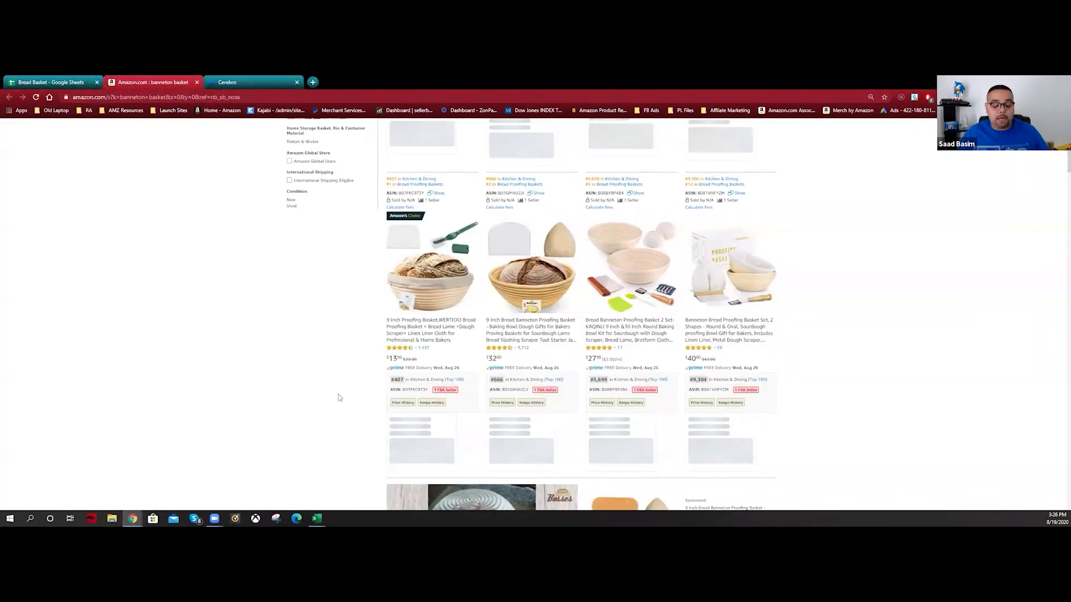
key(ctrl+0)
key(ctrl+plus)
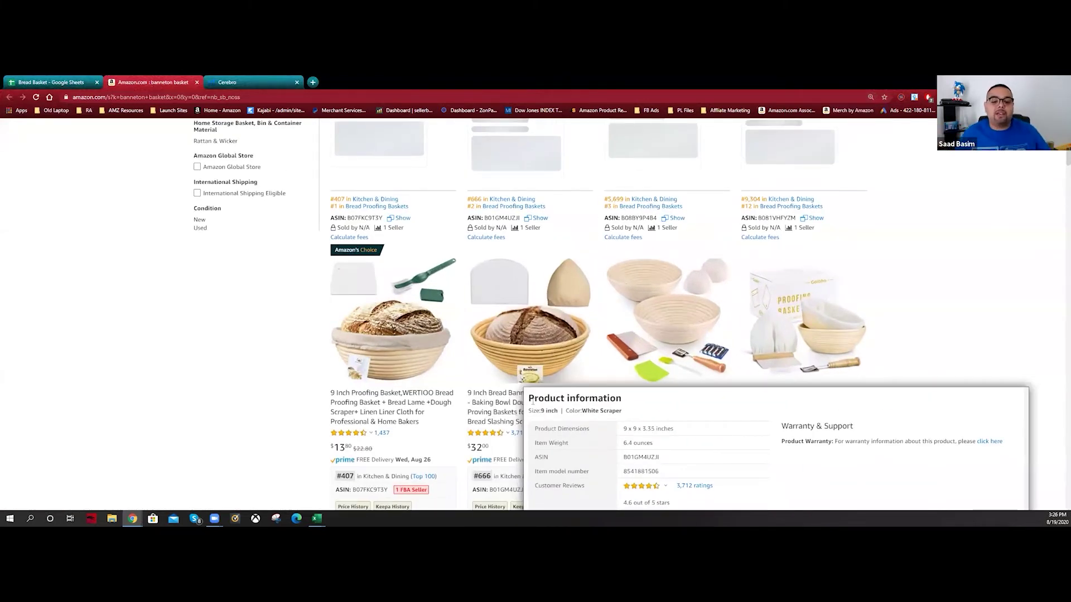
scroll(530, 401, down, 3)
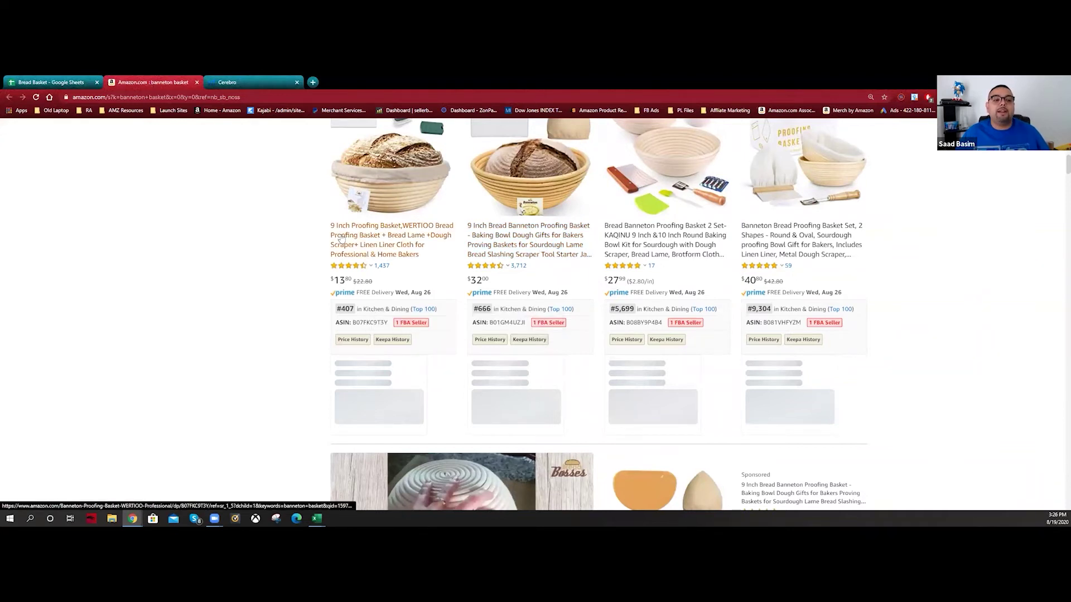
click(237, 79)
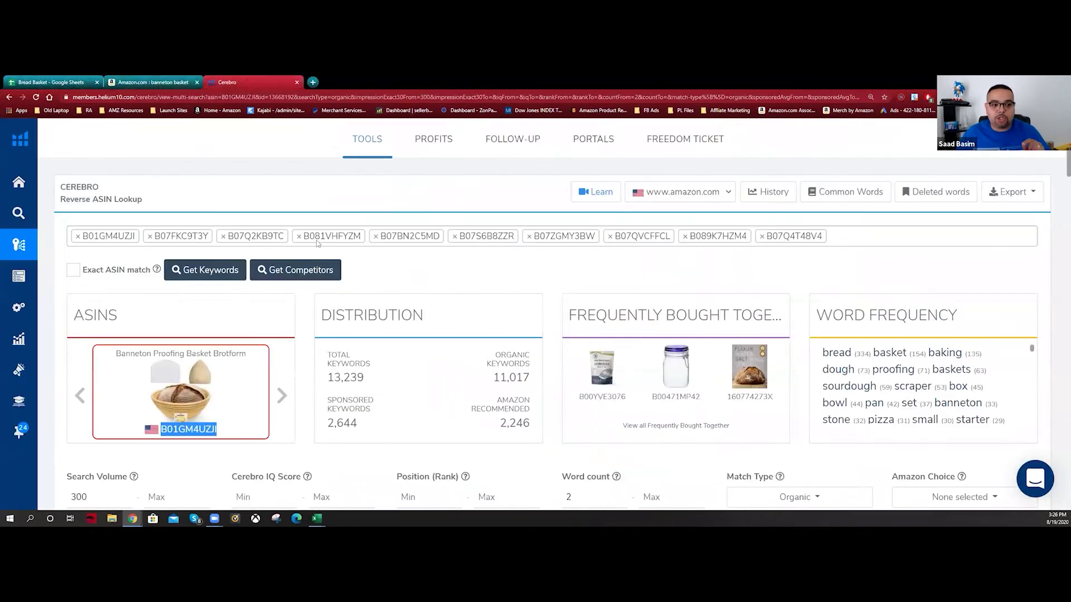
click(167, 82)
scroll(282, 378, up, 2)
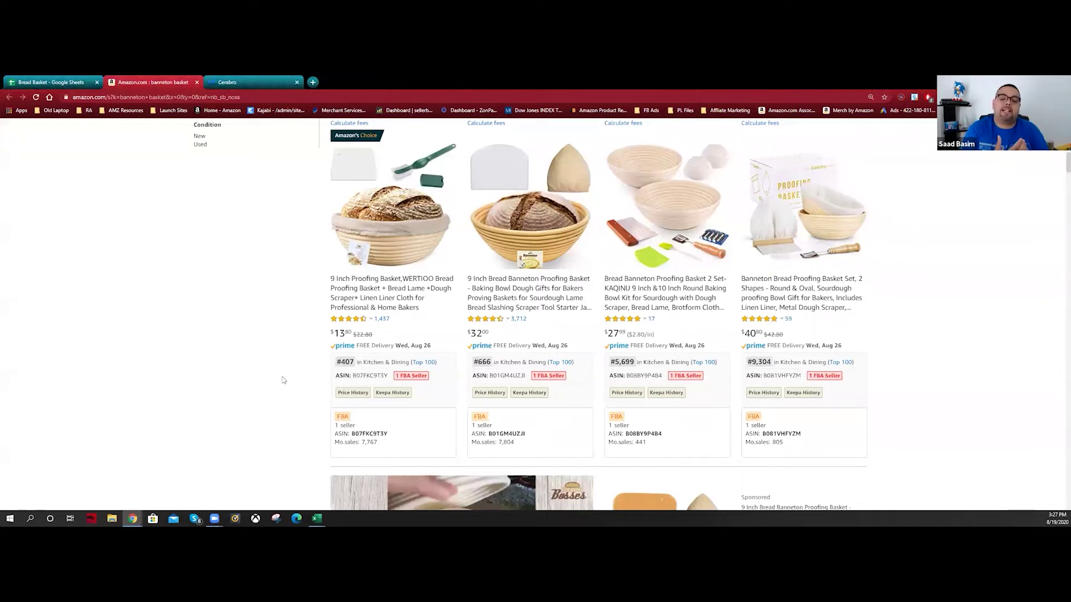
Check B01GM4UZJI from the Amazon results against its banneton basket rank in the spreadsheet and the filters in Cerebro
drag(496, 376, 525, 376)
click(225, 80)
scroll(298, 416, down, 1)
drag(51, 82, 151, 82)
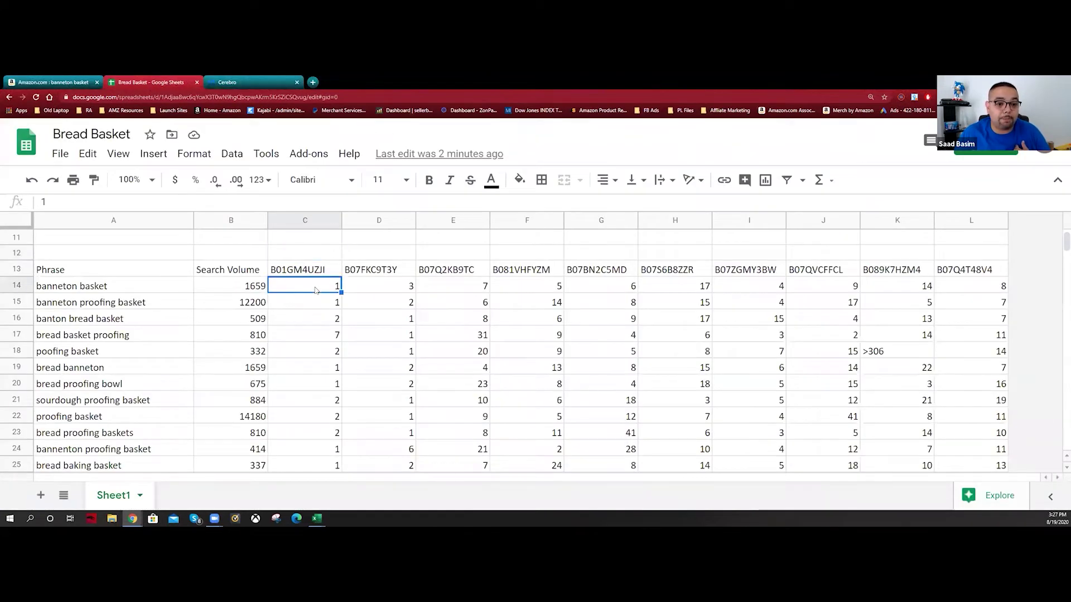
click(262, 81)
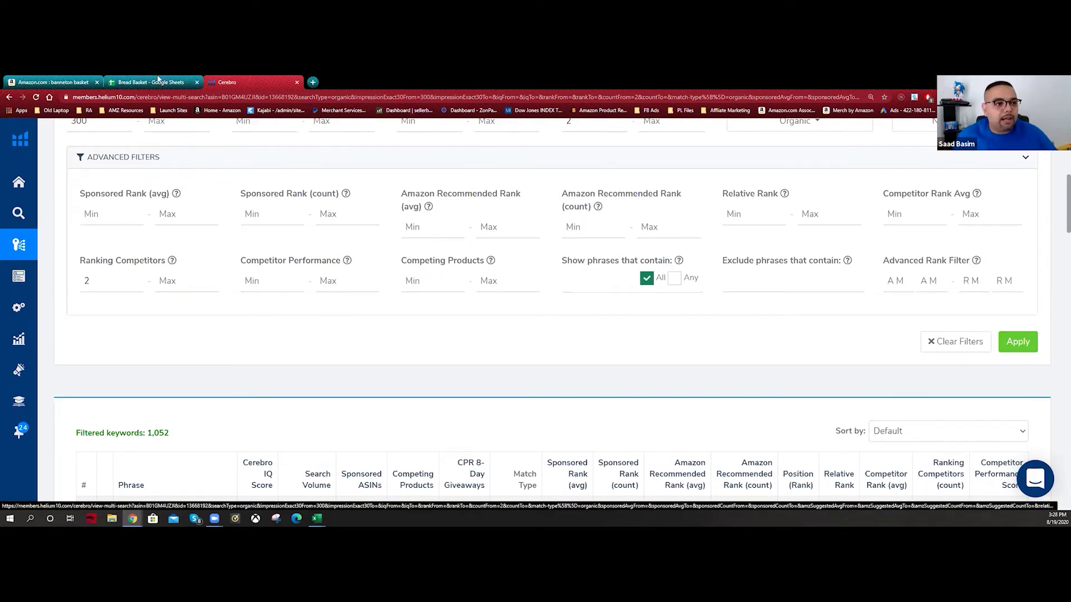
click(159, 82)
click(239, 324)
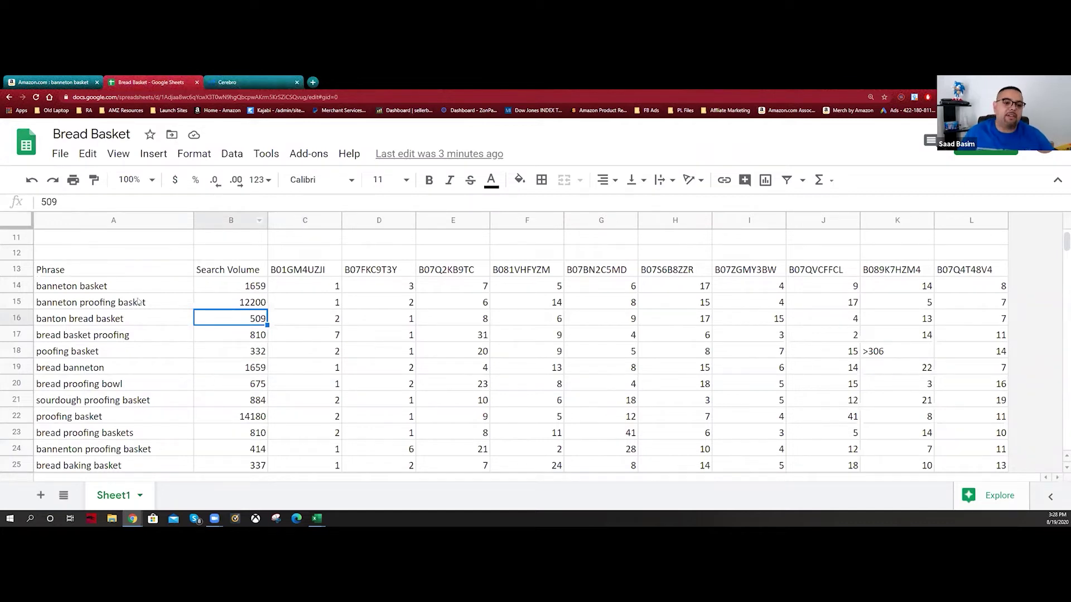
Insert a column between Search Volume and the B01GM4UZJI column, and enter the heading Relevancy in C13
click(304, 222)
right_click(304, 224)
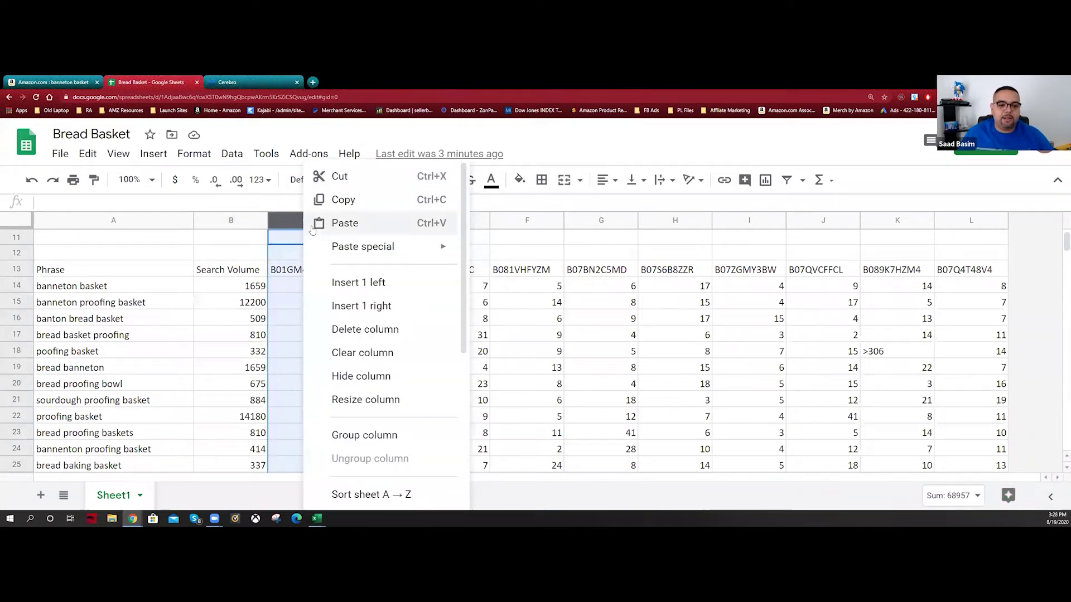
click(342, 284)
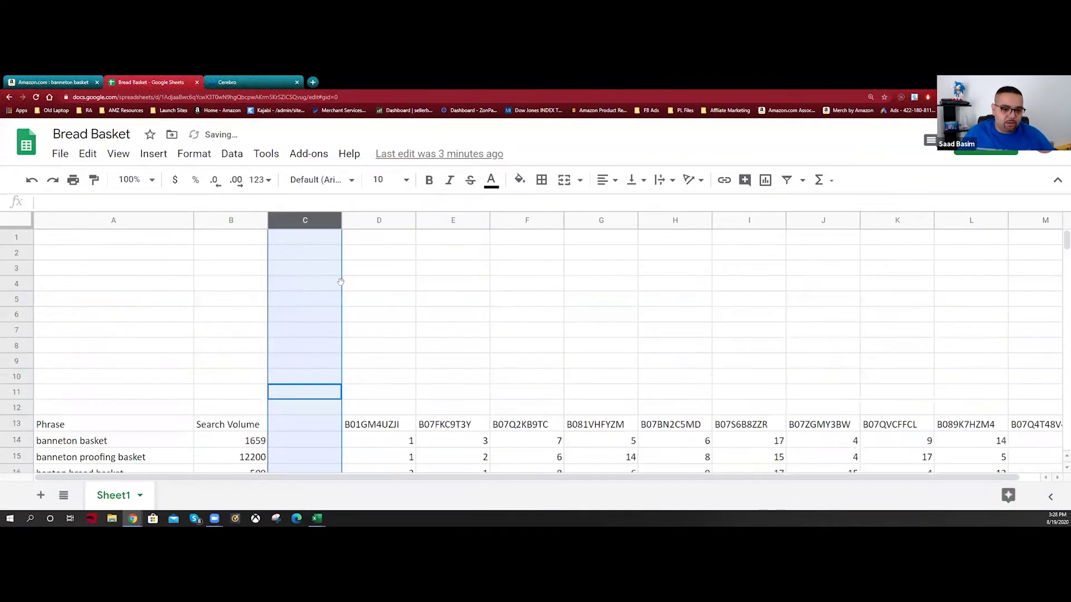
scroll(313, 335, down, 3)
click(294, 240)
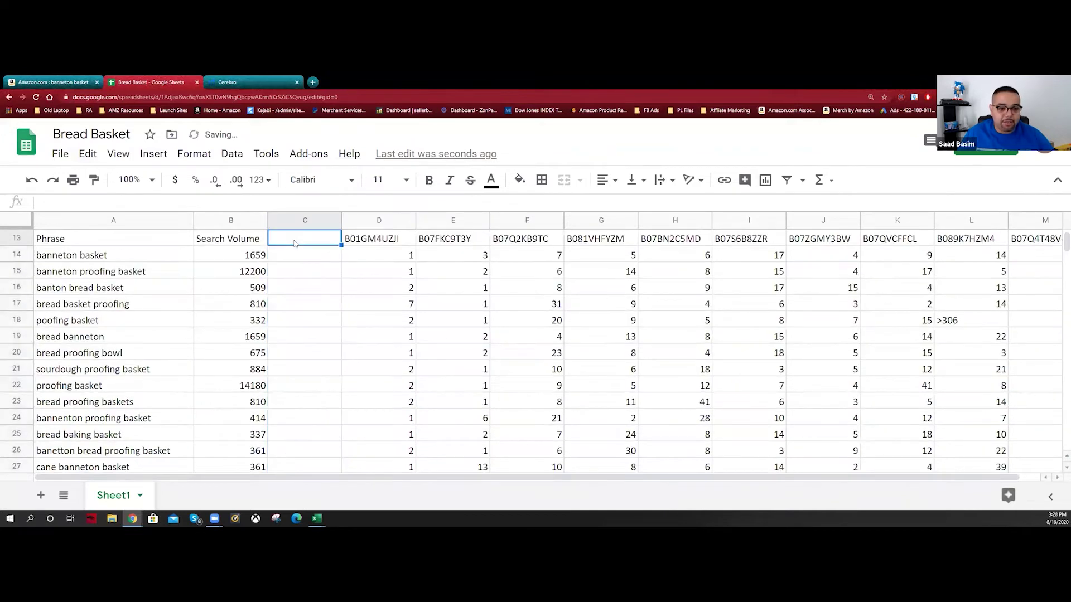
scroll(313, 312, up, 2)
text(Relevancy)
click(312, 323)
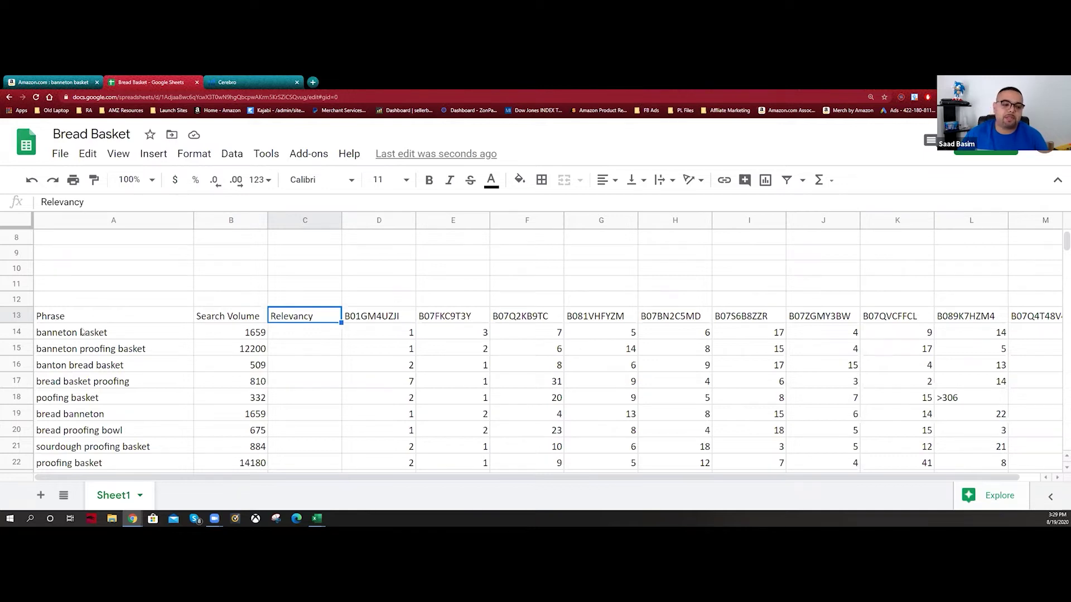
Review the Amazon results for the first phrase, banneton basket, to judge how many listed products are proofing baskets
click(45, 330)
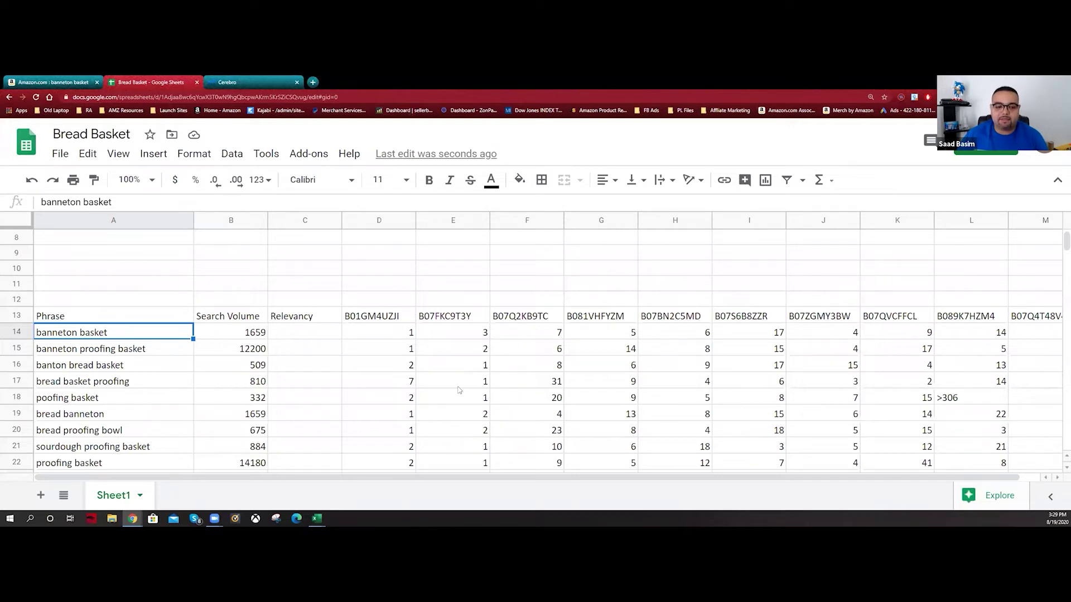
key(ctrl+minus)
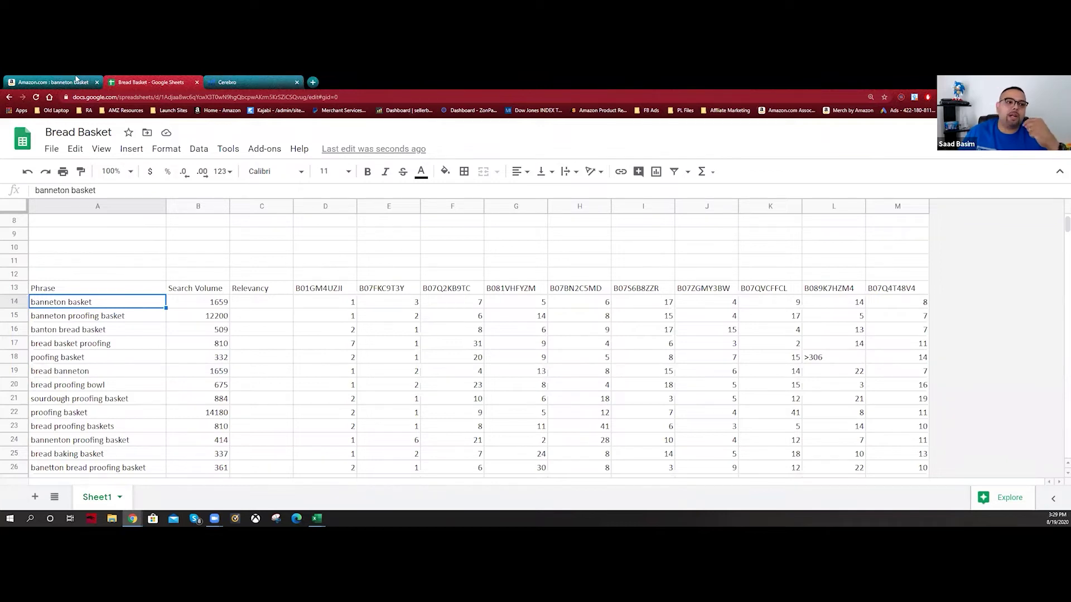
click(75, 79)
scroll(529, 419, down, 15)
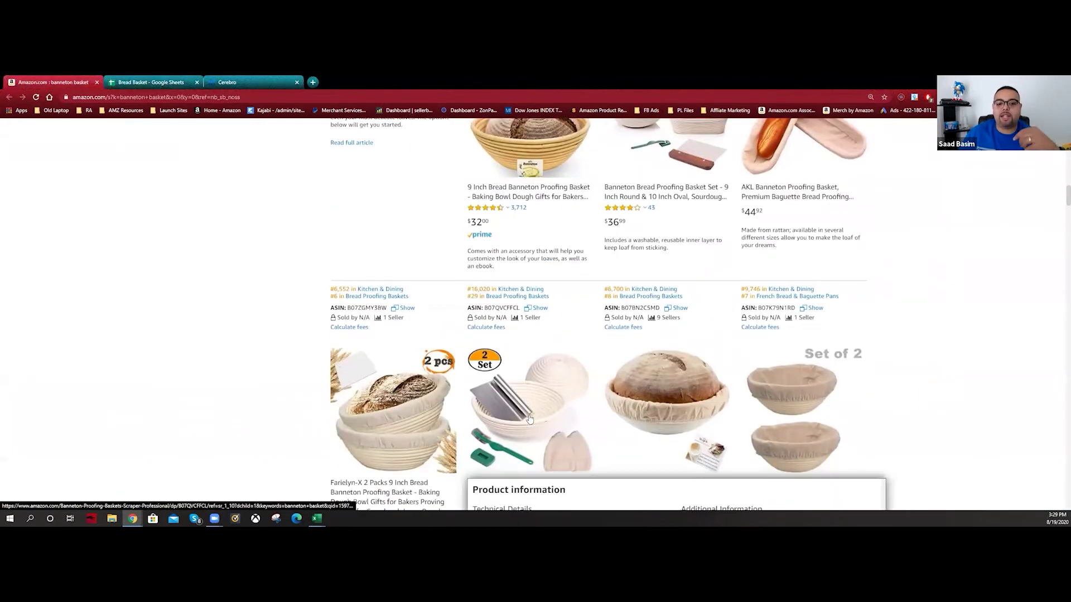
scroll(530, 419, down, 3)
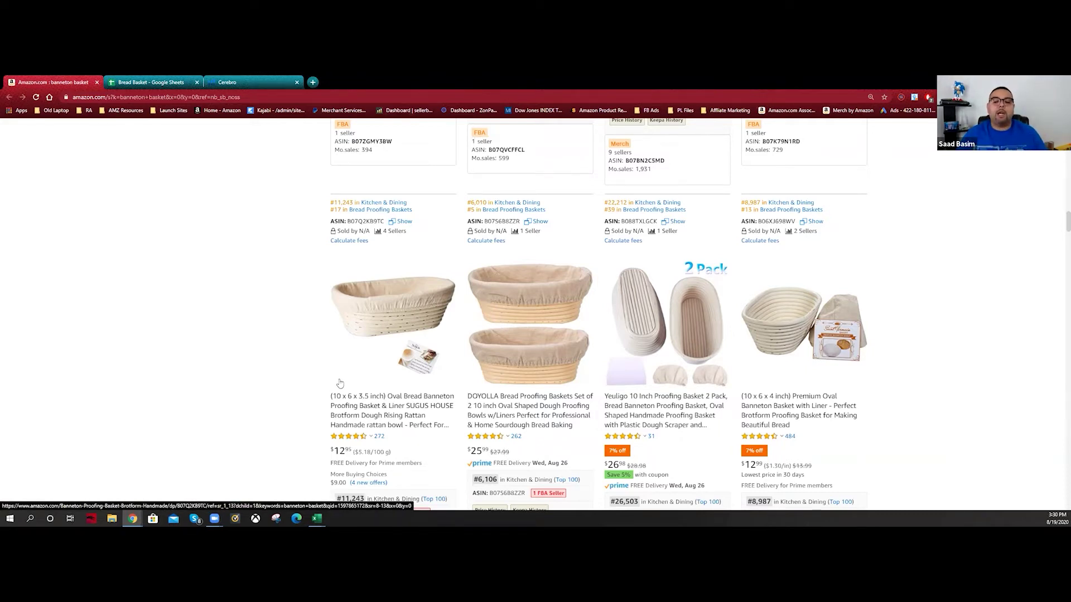
scroll(339, 383, up, 1)
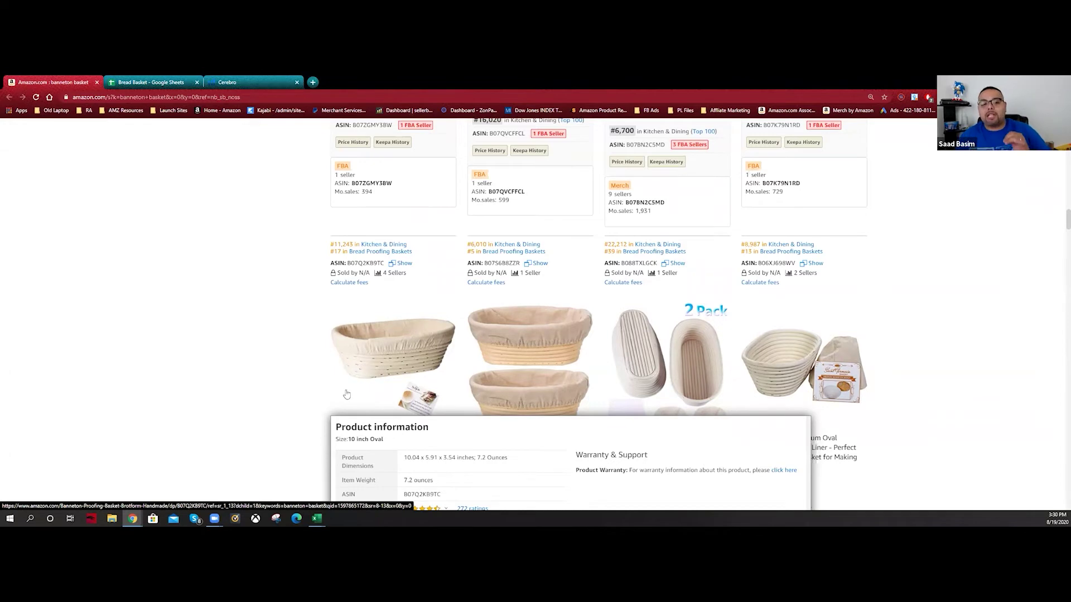
scroll(346, 394, down, 10)
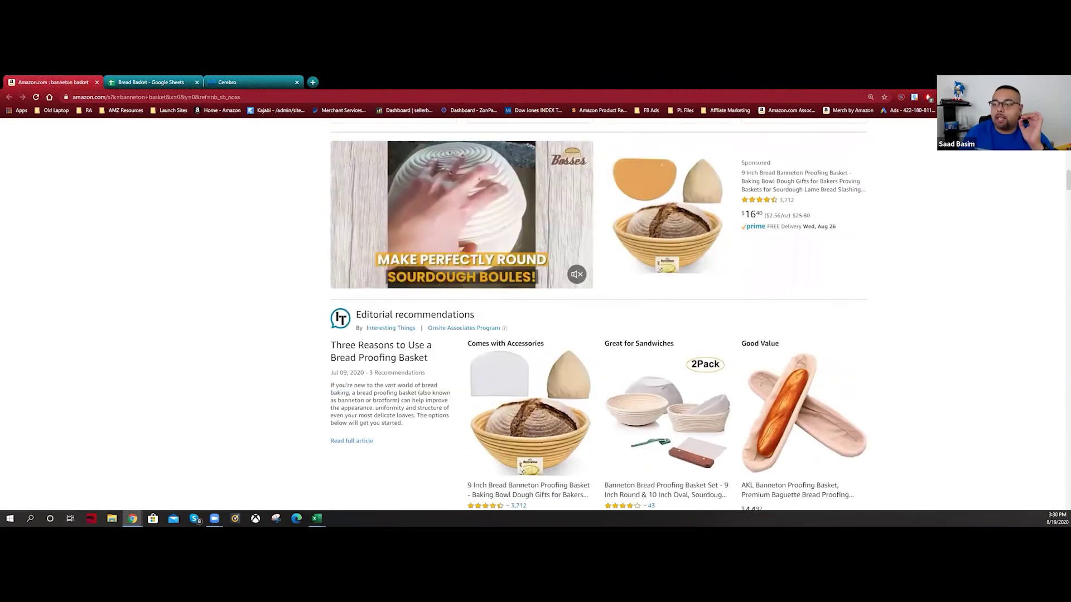
Run Helium 10 Xray on the Amazon search results for banneton basket
click(981, 97)
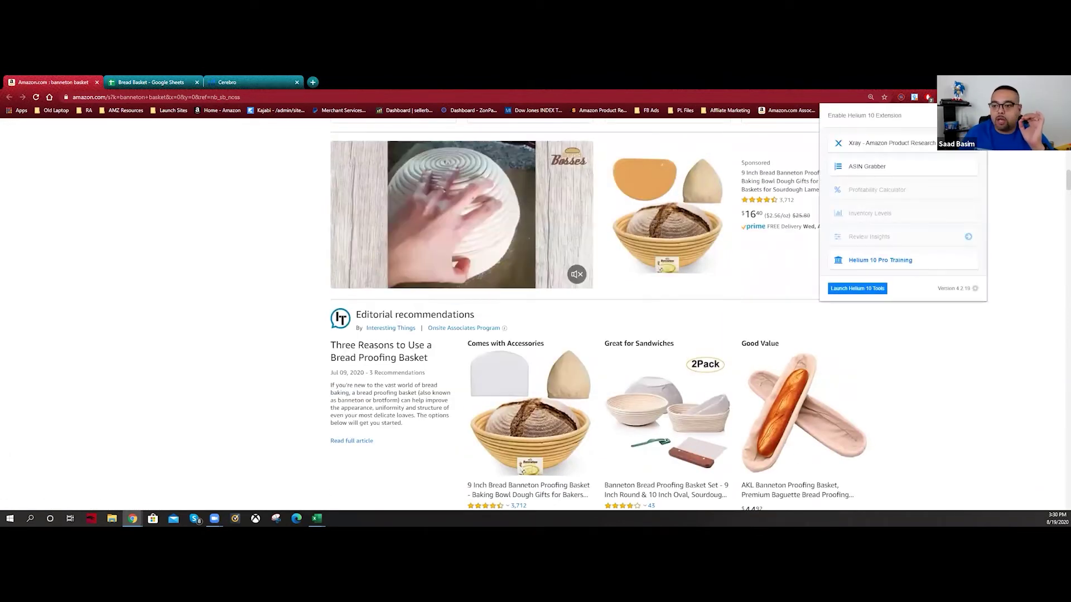
click(921, 147)
drag(500, 156, 652, 157)
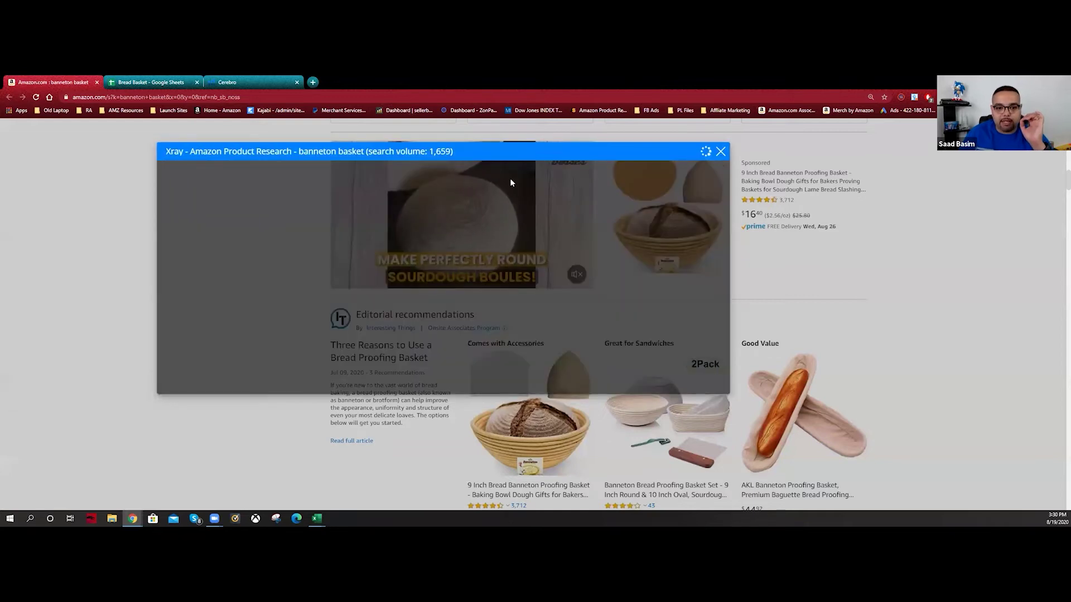
scroll(520, 293, up, 2)
scroll(519, 293, up, 1)
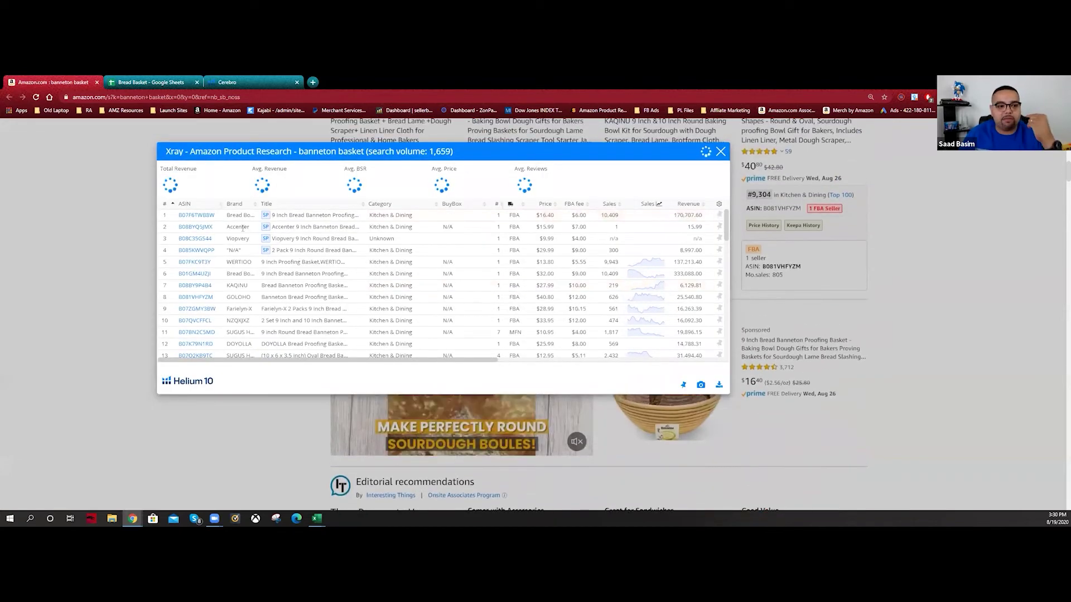
Remove the first four sponsored listings, rows 1 to 4, from the Xray results
mouse_move(165, 215)
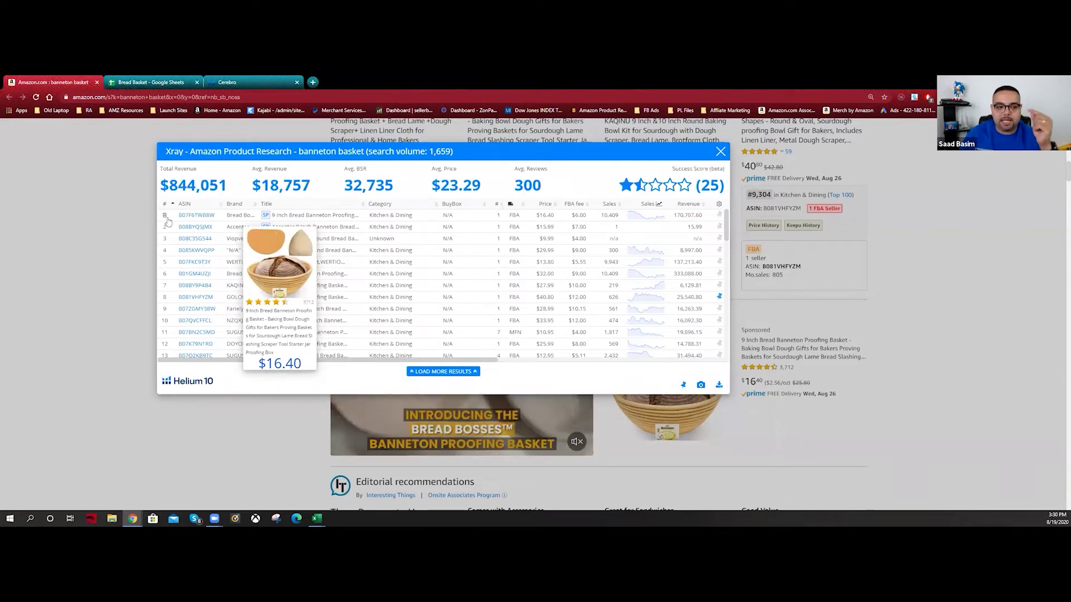
click(164, 215)
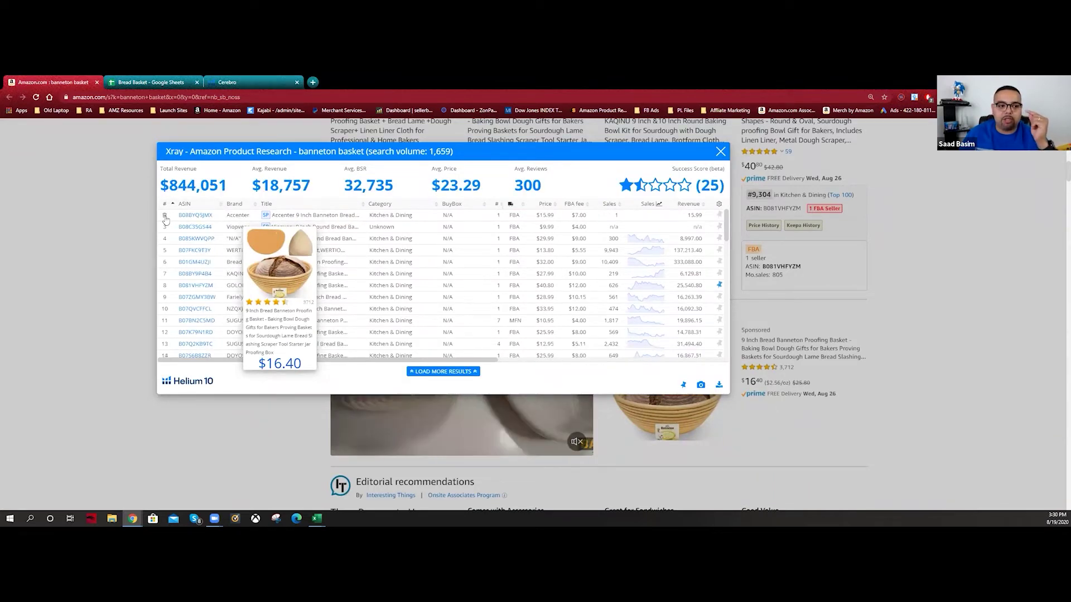
click(165, 216)
click(164, 216)
click(165, 216)
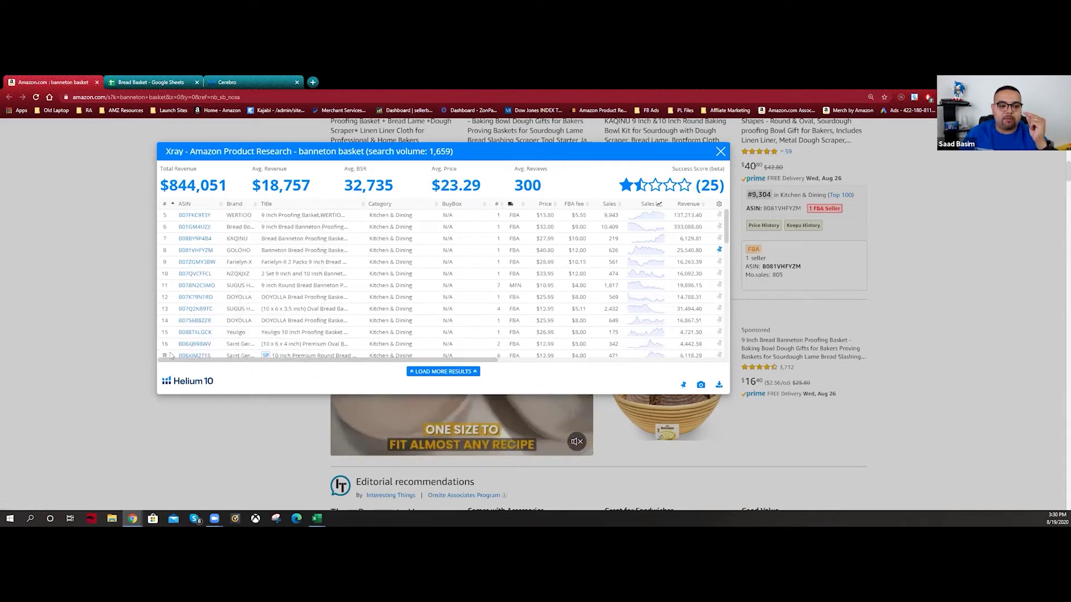
Remove the sponsored listings in rows 17, 18 and 19 from the Xray results
scroll(171, 351, down, 2)
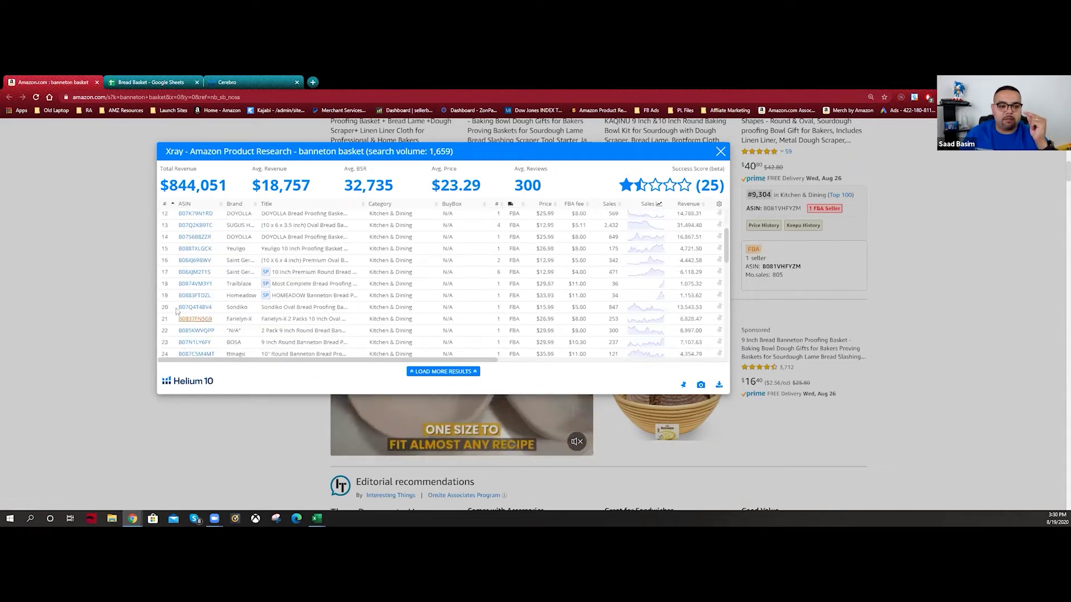
click(164, 273)
click(164, 273)
click(165, 273)
scroll(614, 320, up, 2)
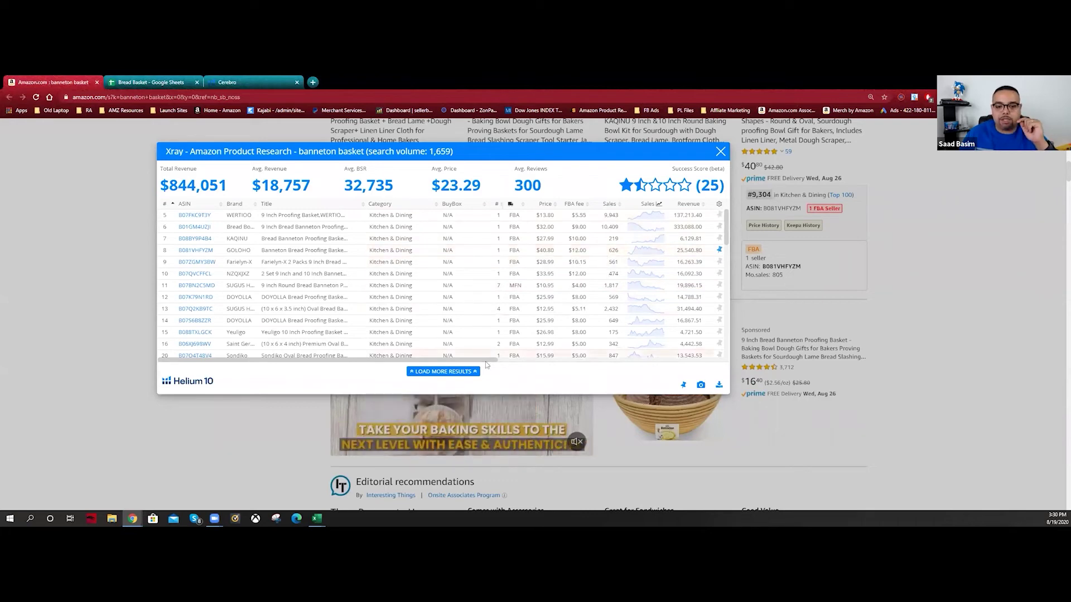
Review the revenue and review columns in Xray, and remove the two sponsored listings at the end of the results, numbered 58 and 14
drag(485, 360, 557, 360)
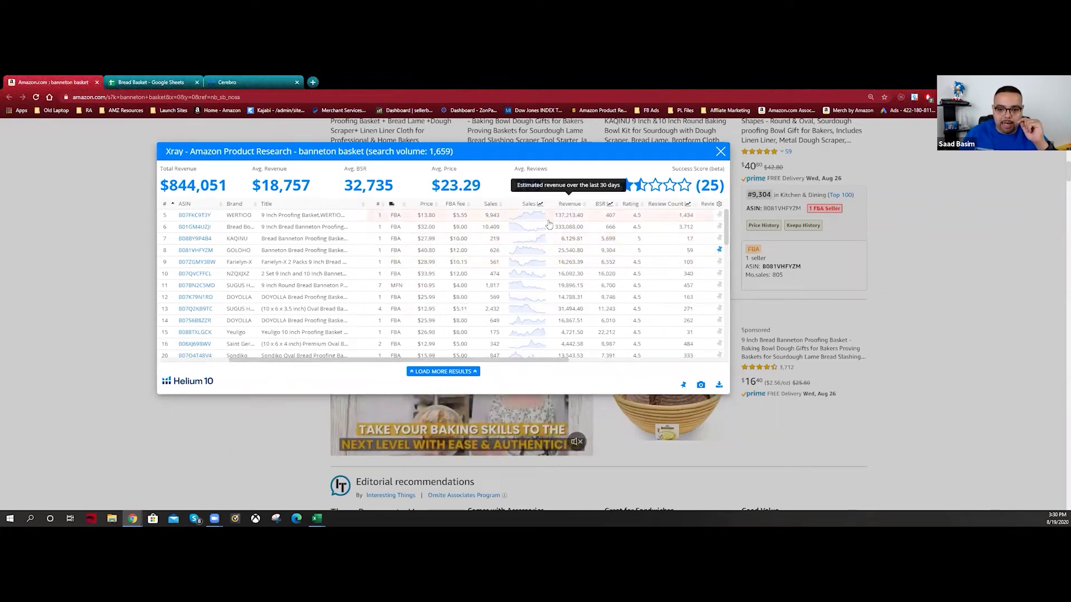
scroll(578, 286, down, 1)
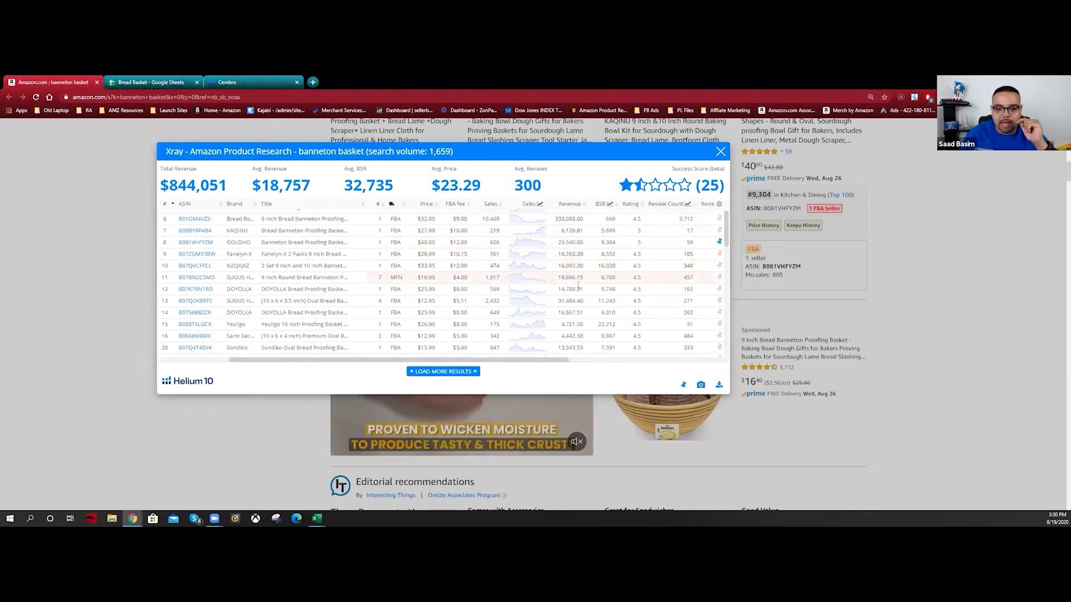
scroll(580, 288, down, 6)
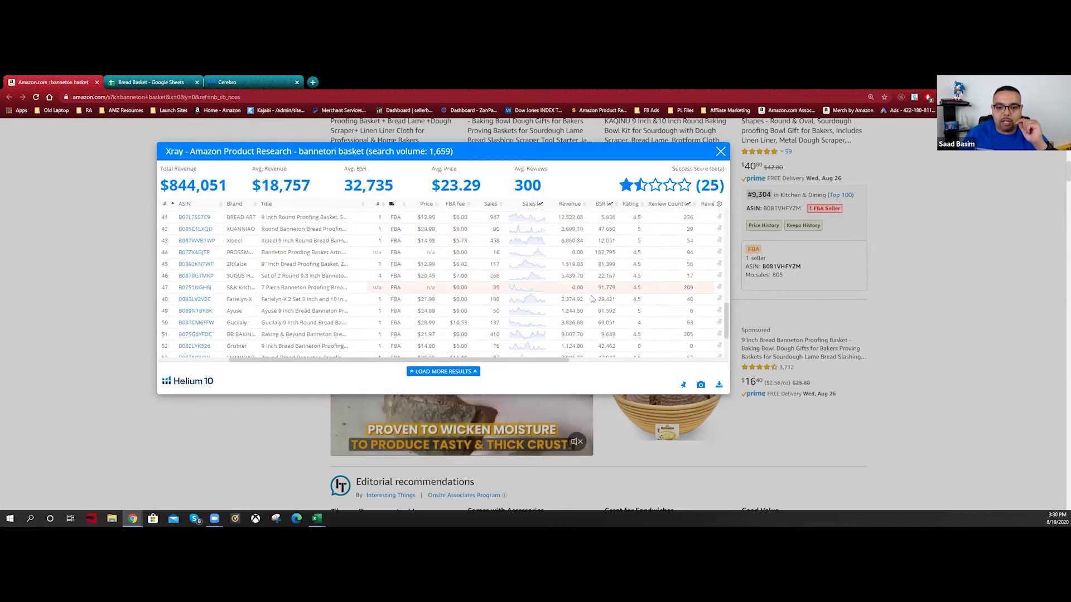
scroll(585, 301, down, 3)
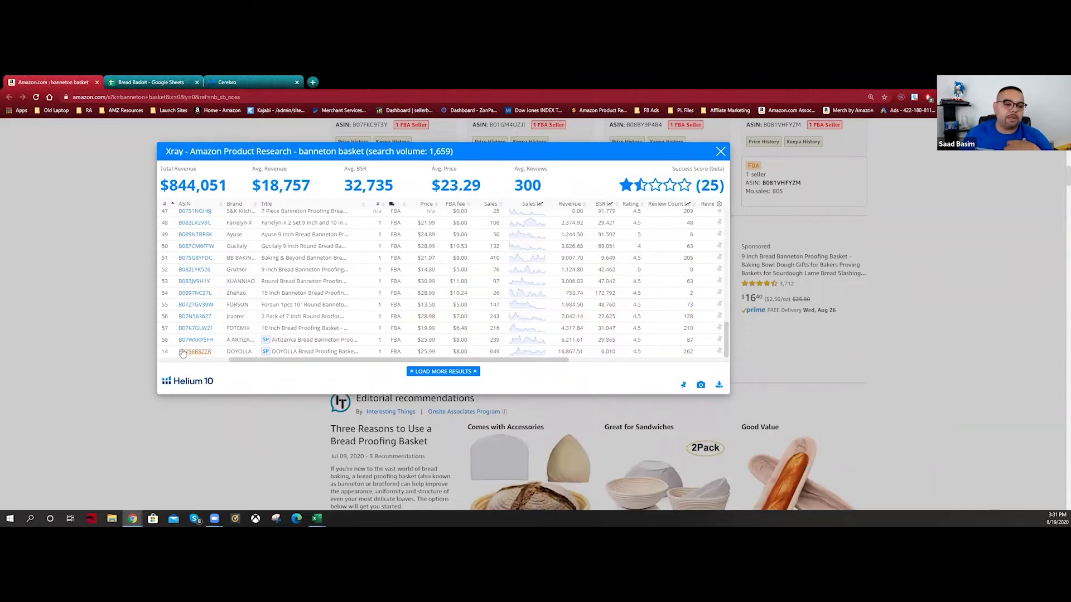
scroll(166, 350, up, 1)
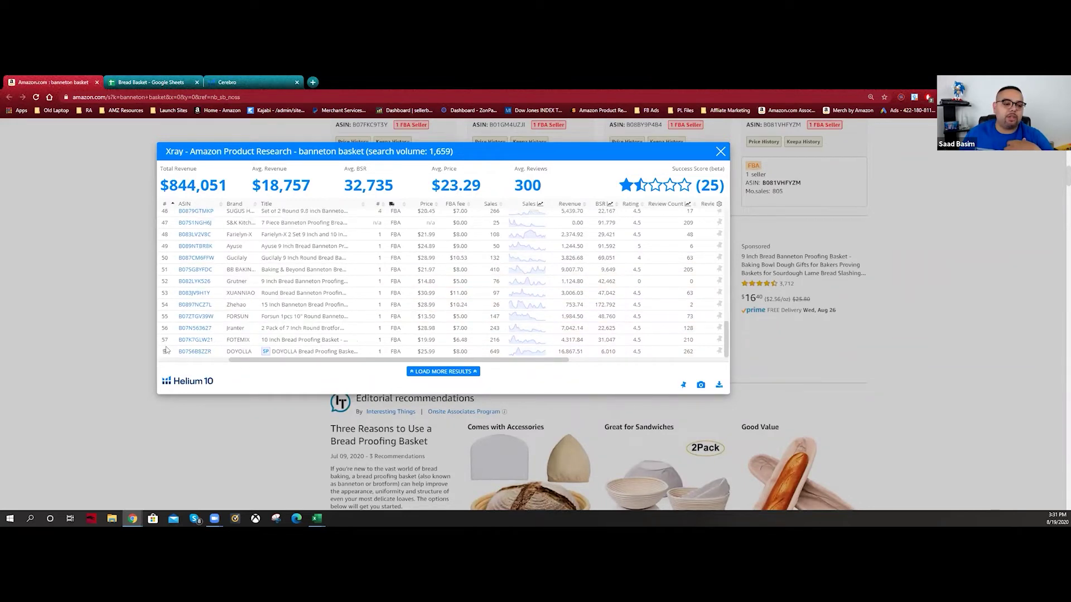
scroll(166, 355, up, 1)
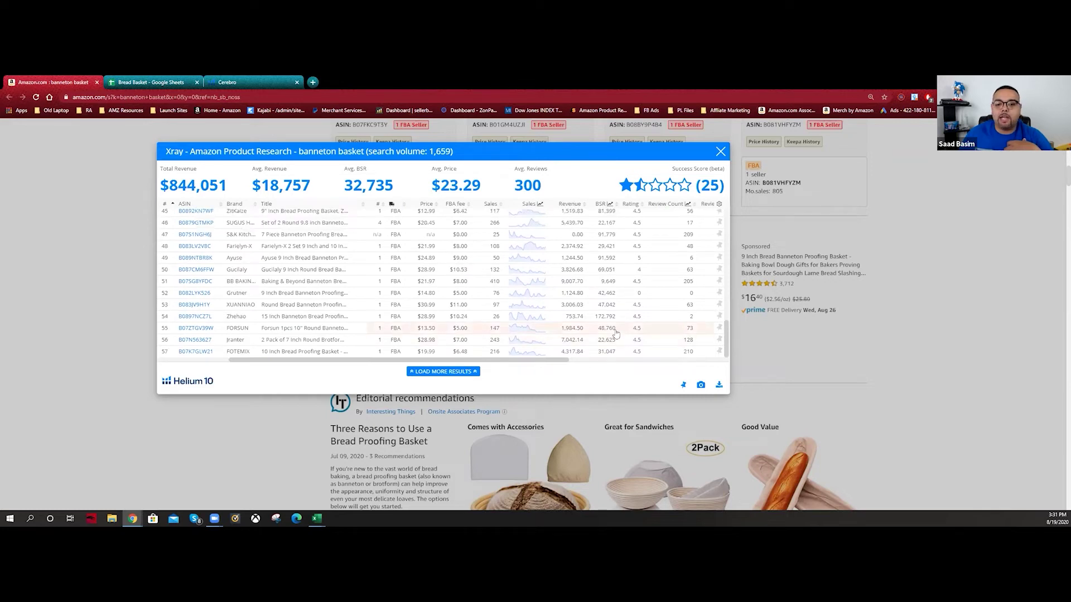
scroll(613, 333, up, 3)
scroll(612, 333, up, 6)
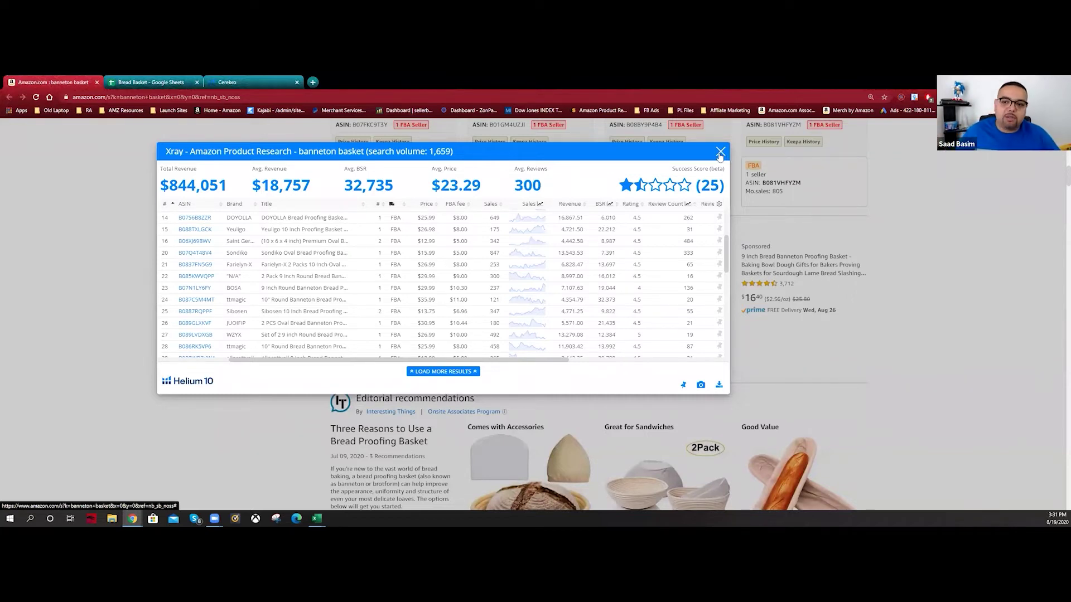
Review the banneton basket ranks across all ten ASIN columns in row 14 of the Bread Basket spreadsheet
click(150, 82)
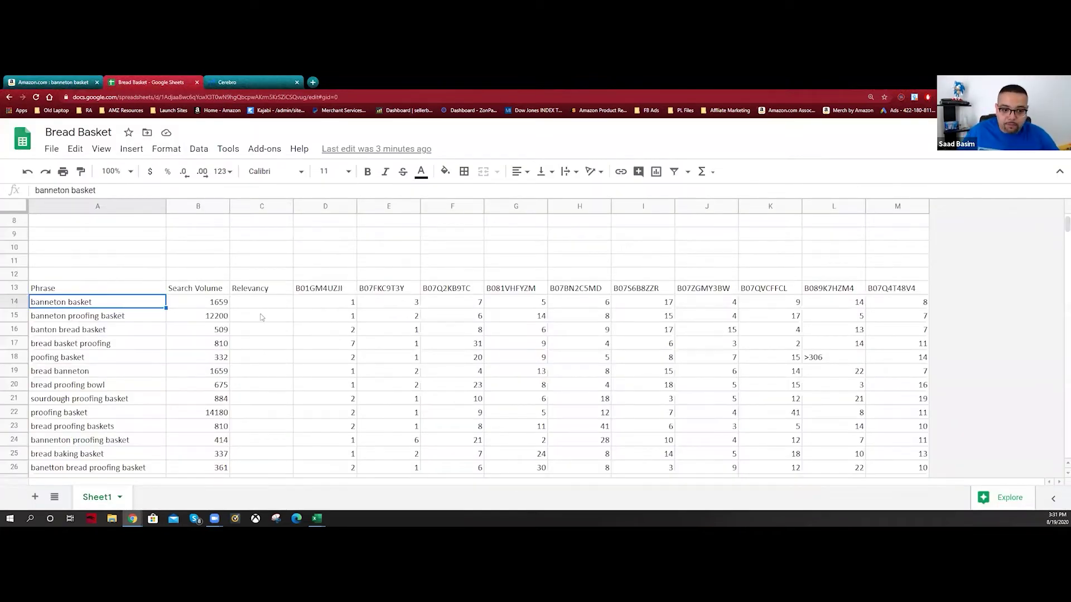
drag(319, 306, 892, 306)
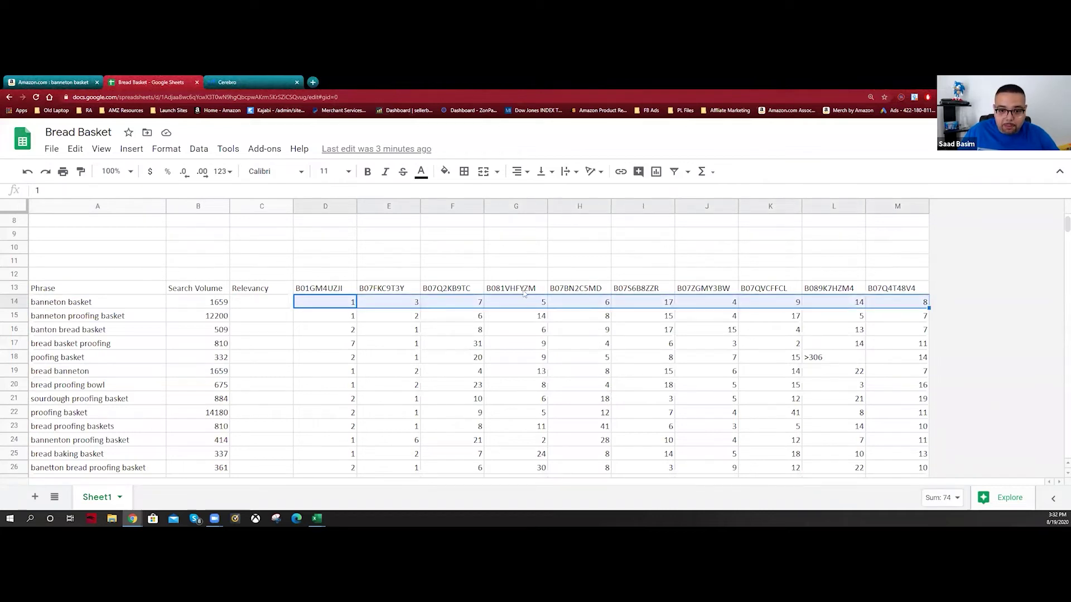
drag(339, 302, 924, 305)
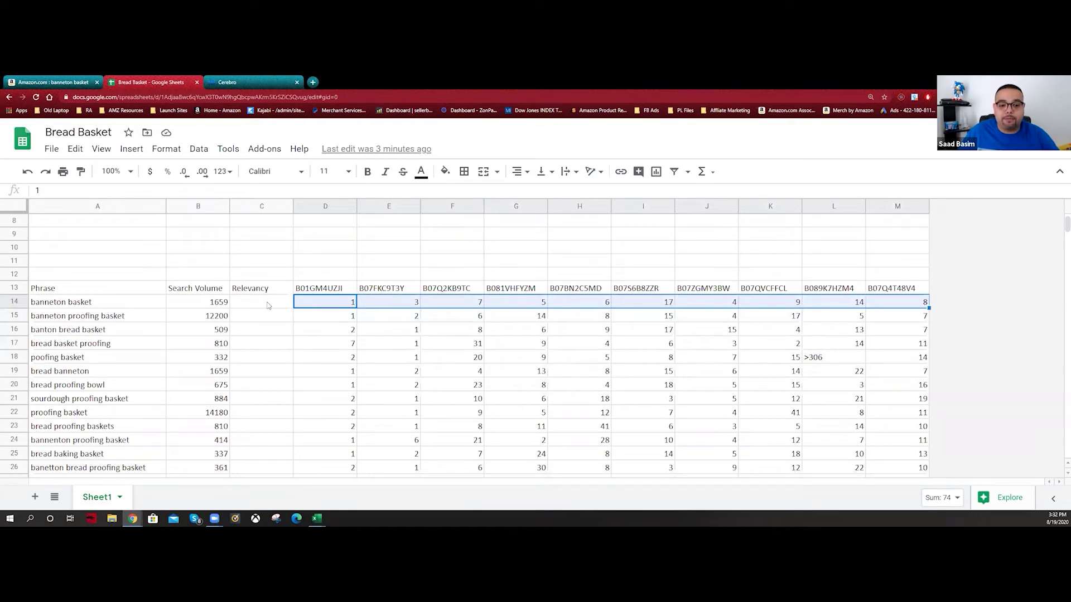
click(655, 308)
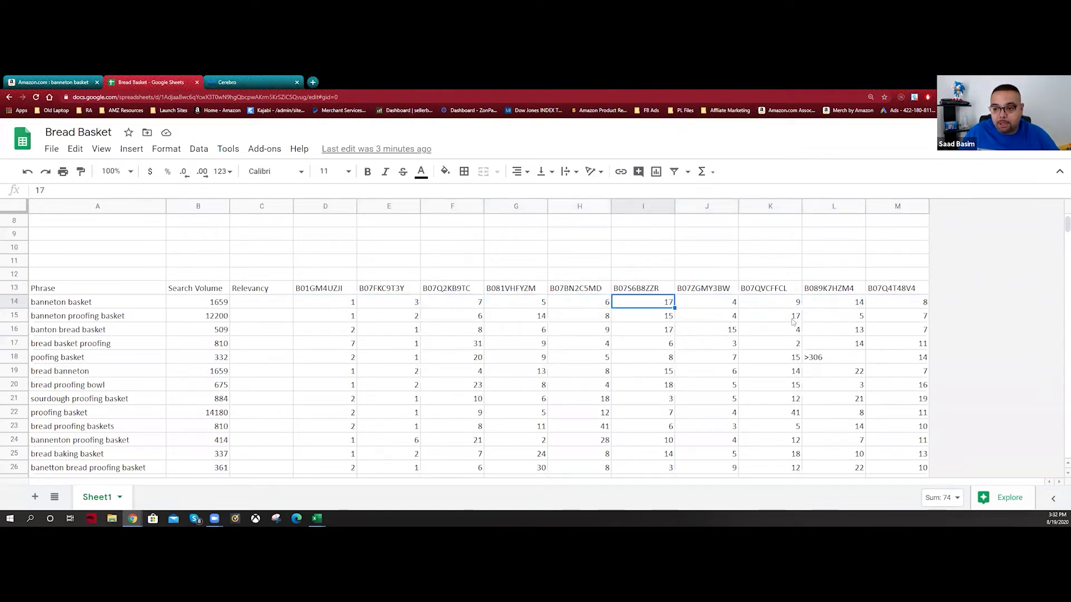
click(862, 307)
key(Right)
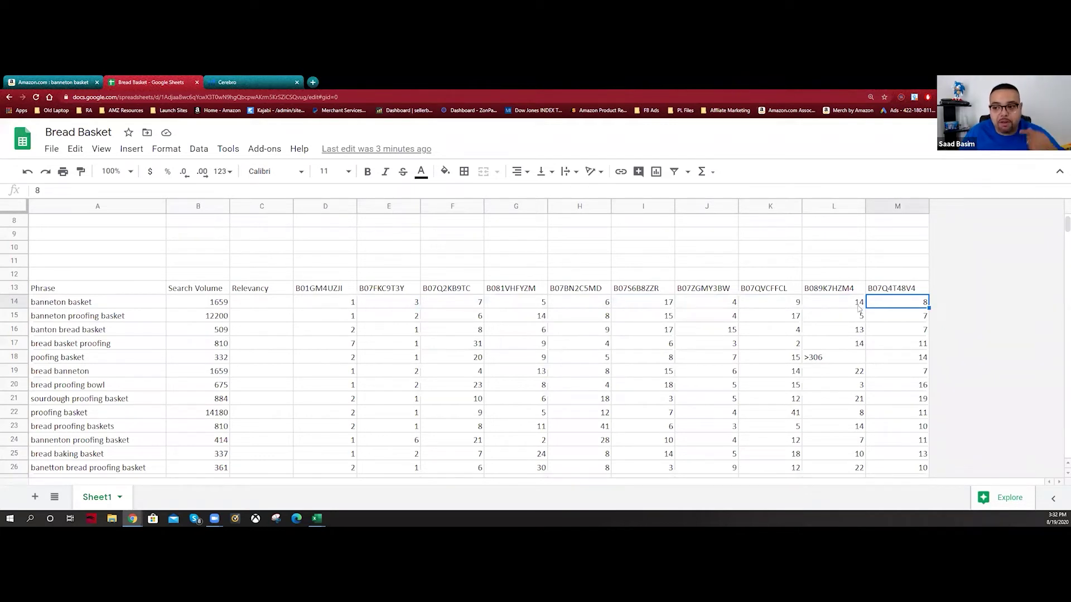
click(270, 306)
Count the ASINs ranking well for banneton basket in D14:M14, and enter a relevancy of 10 in C14
click(348, 304)
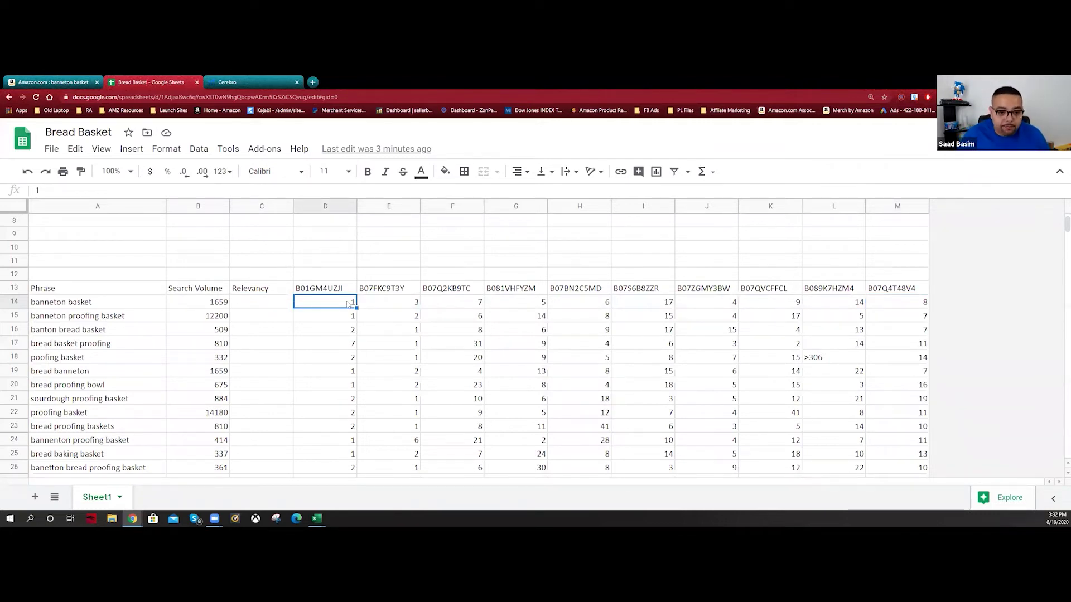
ctrl+click(386, 307)
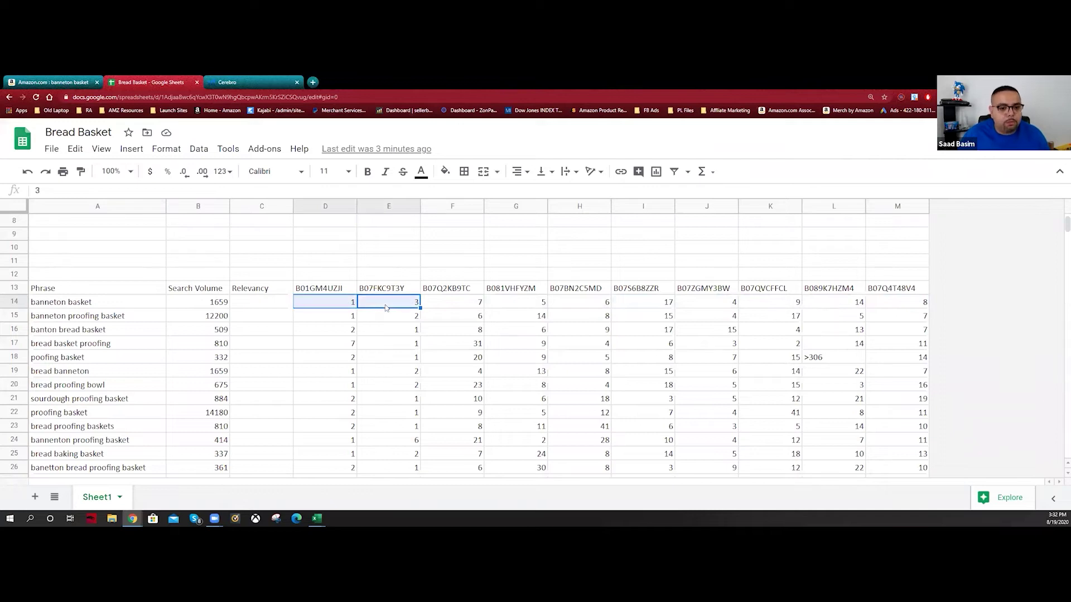
ctrl+click(460, 306)
ctrl+click(515, 304)
ctrl+click(576, 304)
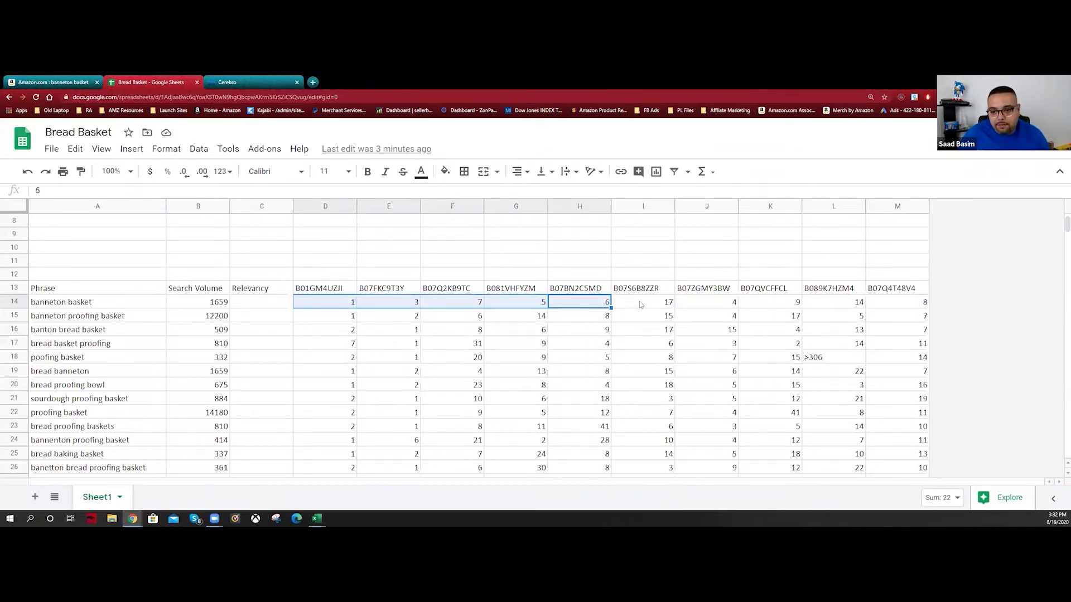
ctrl+click(629, 306)
ctrl+click(708, 306)
ctrl+click(756, 307)
ctrl+click(826, 304)
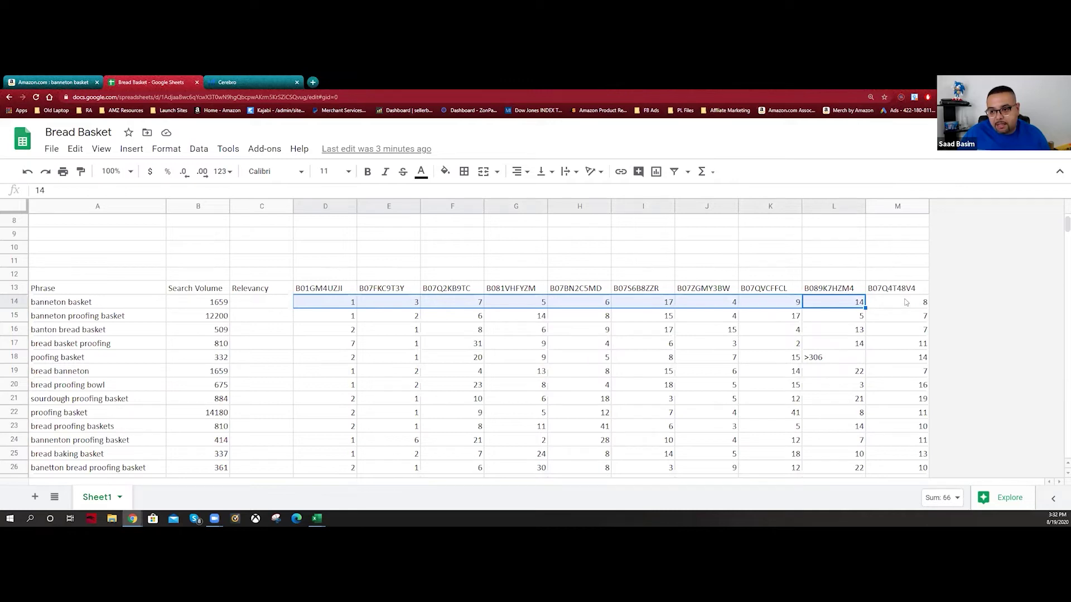
ctrl+click(906, 302)
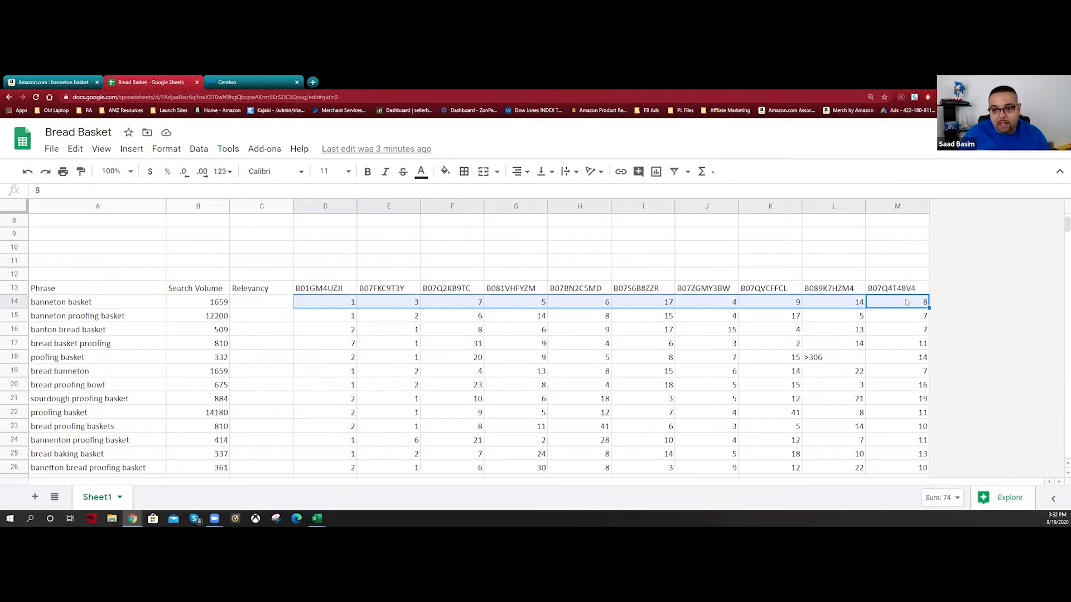
click(276, 308)
text(10)
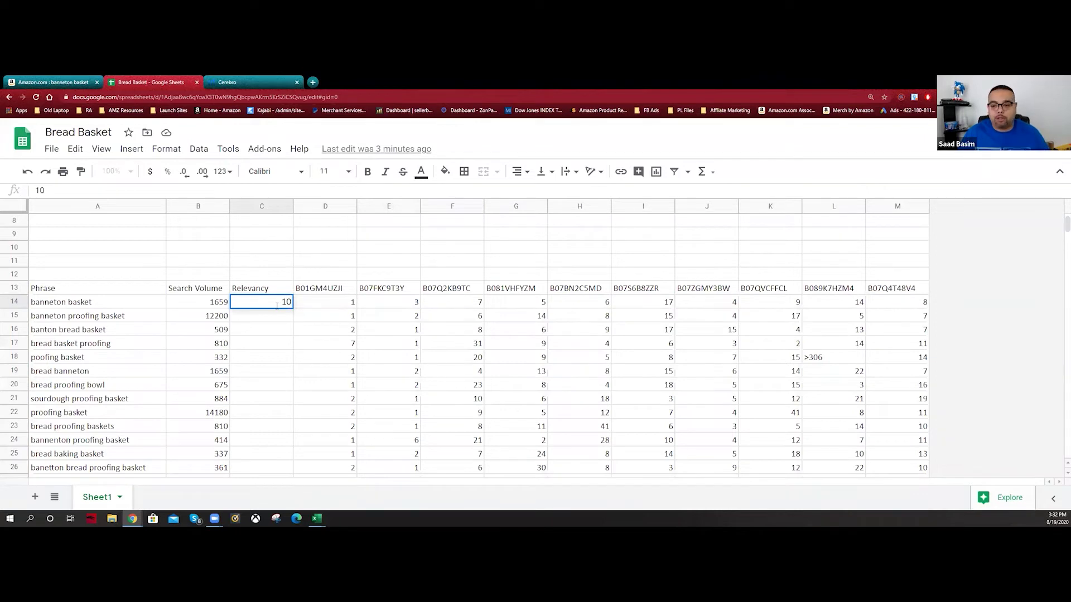
key(Return)
Check the ASIN ranks for banneton proofing basket in row 15, and enter a relevancy of 10 in C15
drag(266, 318, 898, 319)
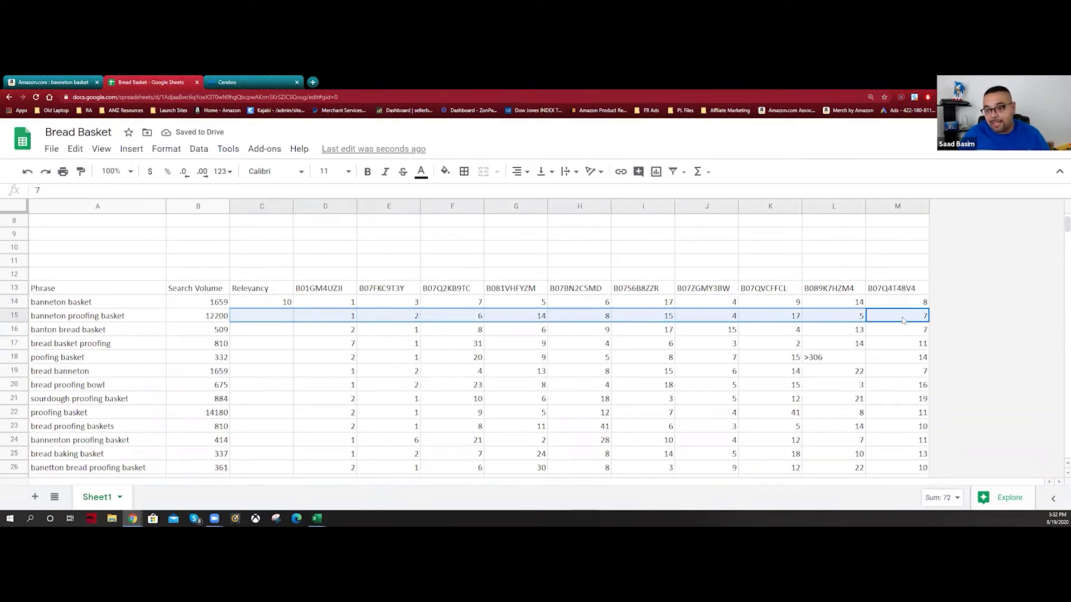
click(270, 318)
text(10)
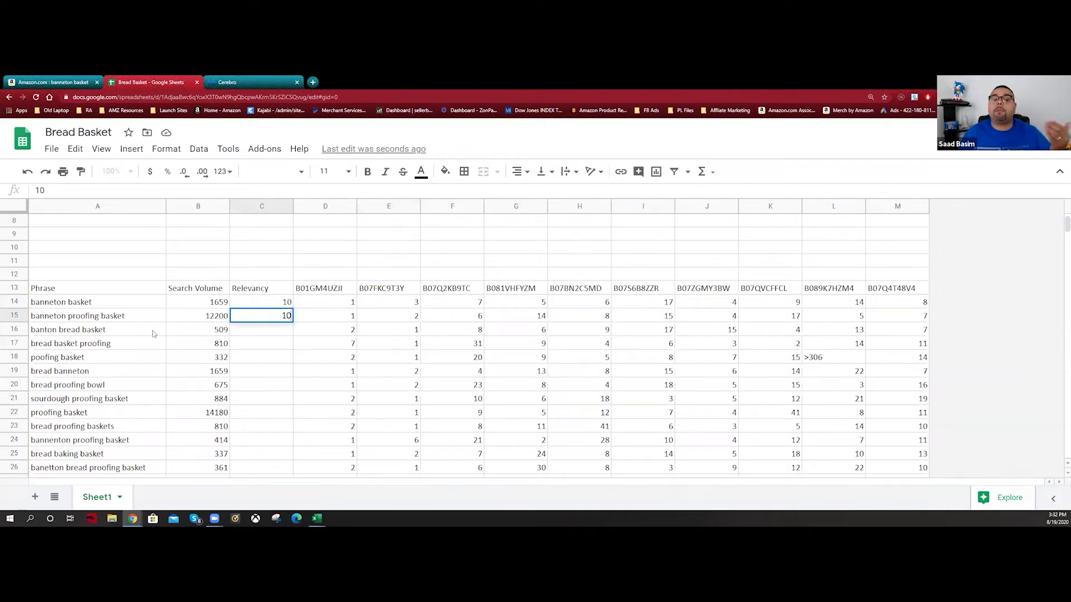
Count the well-ranked ASINs for bread basket proofing in row 17, leaving out B07Q2KB9TC, and enter a relevancy of 9 in C17
click(262, 358)
mouse_move(909, 358)
mouse_down()
mouse_move(368, 359)
mouse_move(334, 345)
mouse_move(906, 354)
mouse_up()
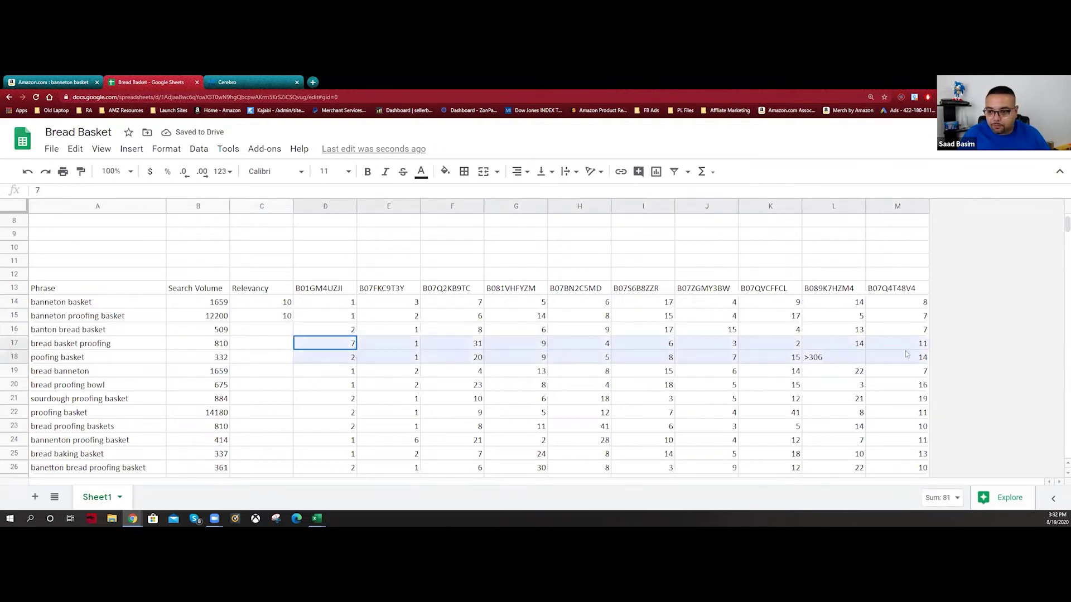
click(272, 350)
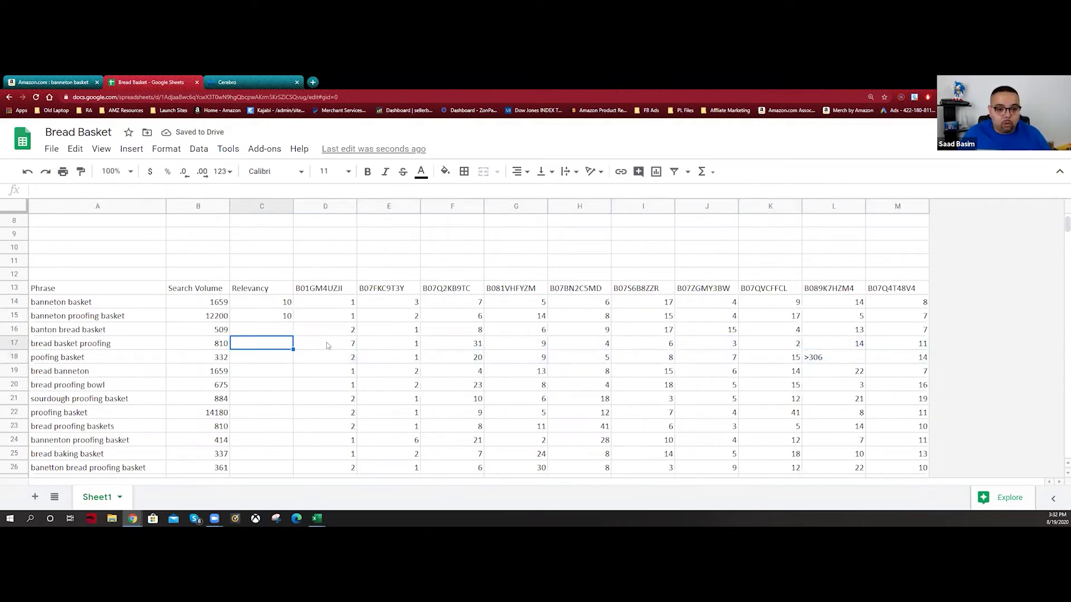
click(328, 346)
ctrl+click(403, 345)
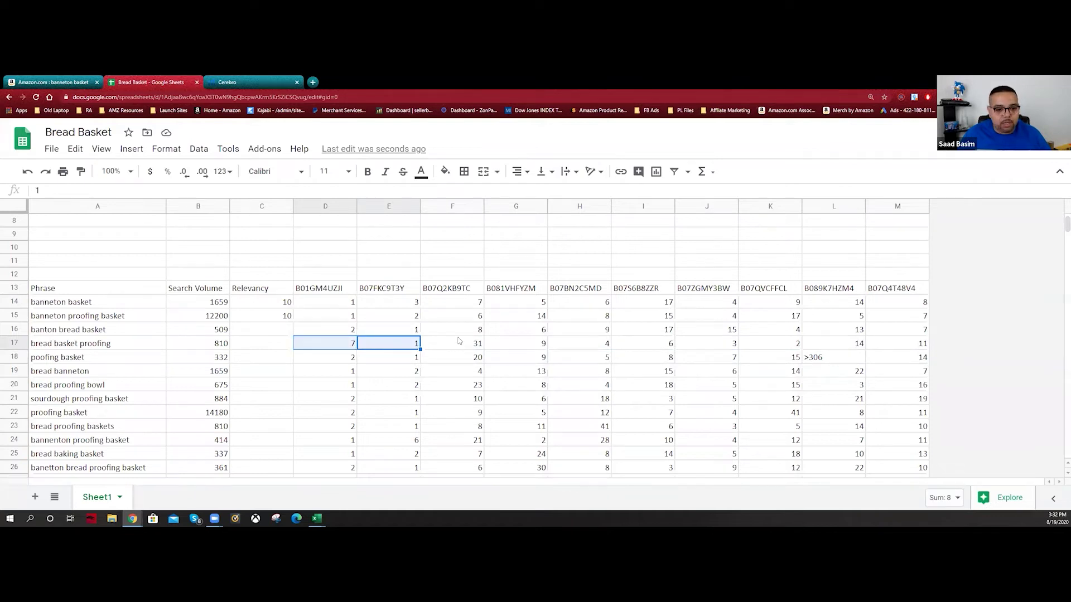
drag(527, 349, 898, 348)
click(285, 347)
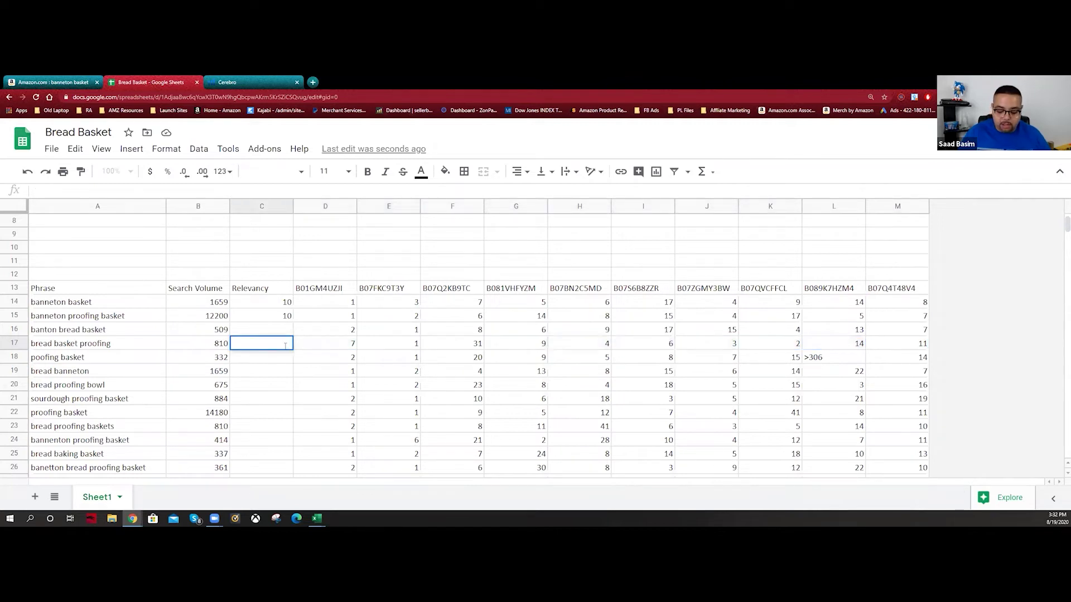
key(Return)
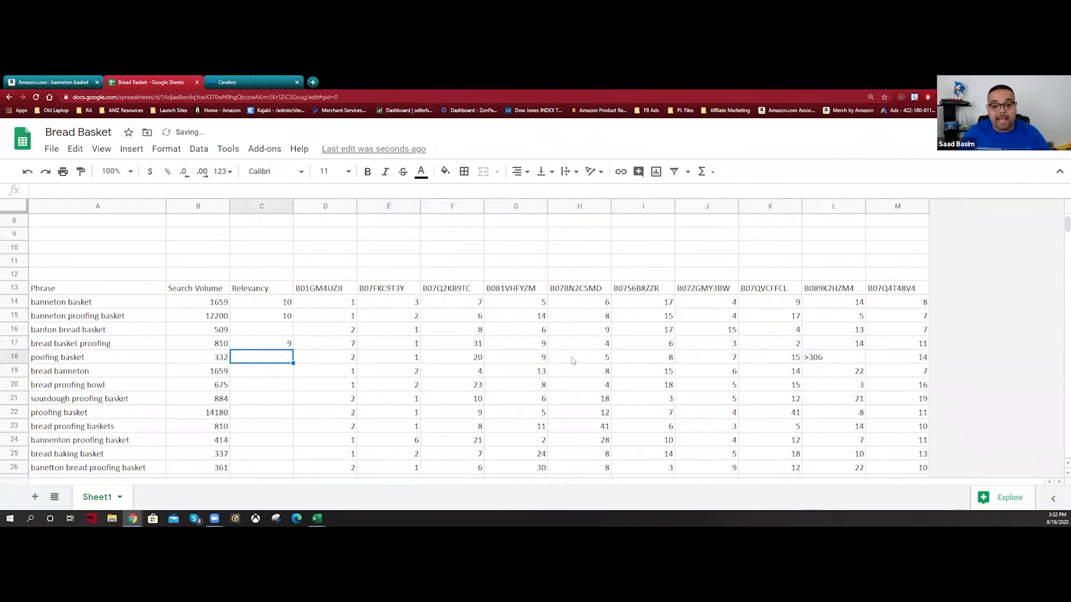
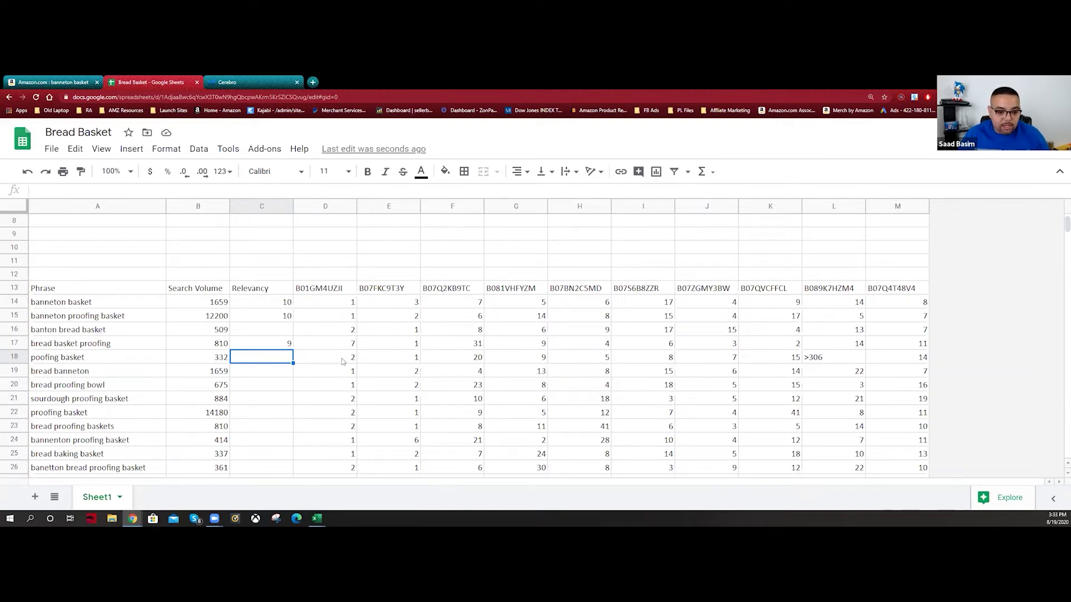
Check the ASIN ranks for poofing basket in row 18, and enter a relevancy of 9 in C18
click(352, 358)
drag(390, 364, 903, 360)
click(283, 361)
text(9)
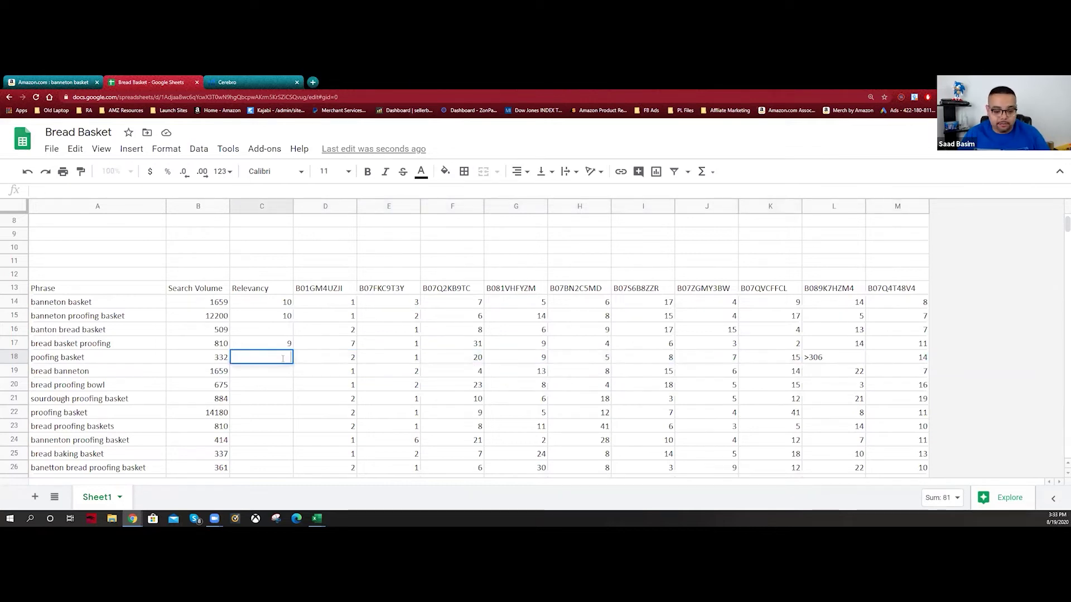
Check which ASINs rank well for sourdough proof bowl in row 86, and enter a relevancy of 6 in C86
click(342, 389)
scroll(385, 414, down, 5)
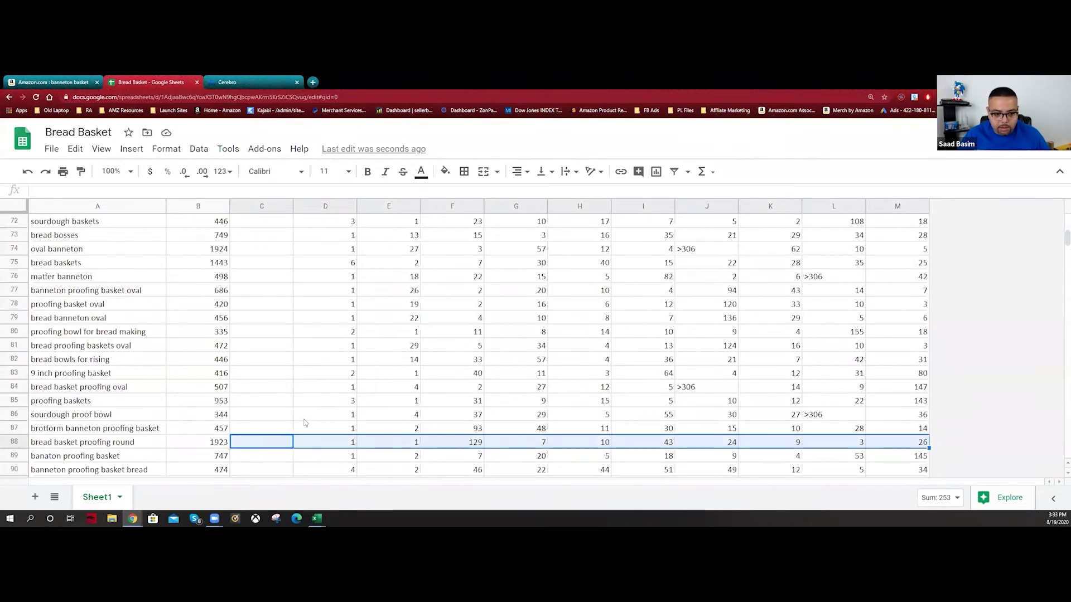
drag(279, 416, 909, 417)
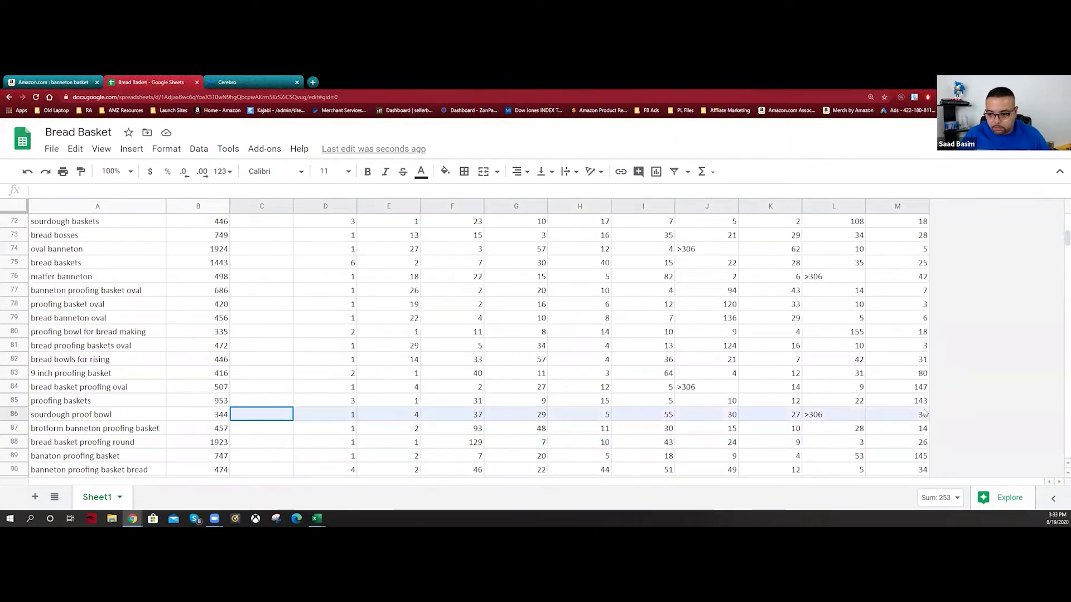
click(656, 393)
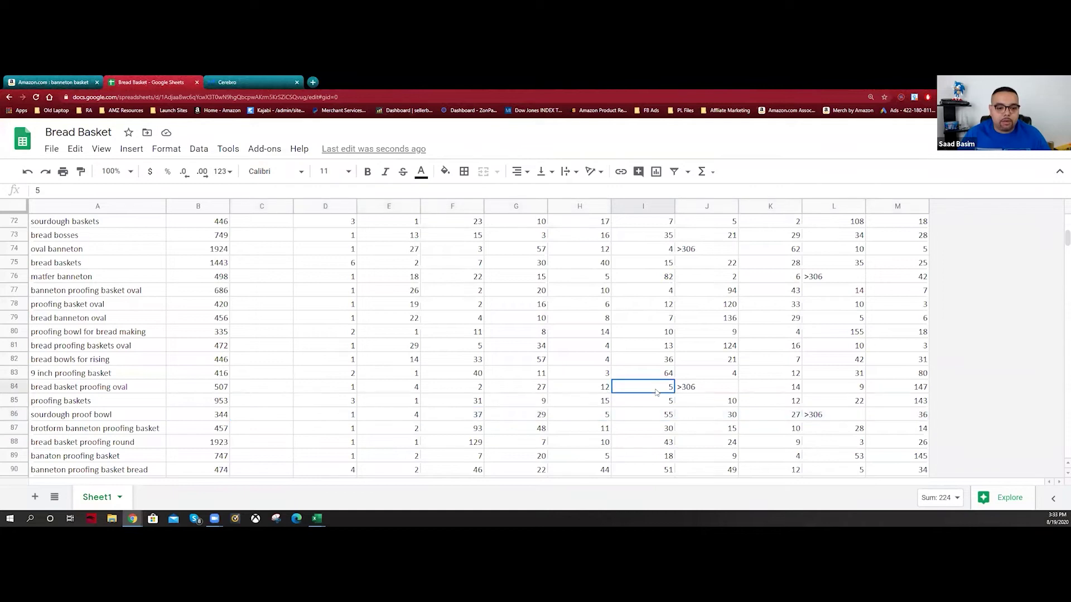
ctrl+click(335, 417)
ctrl+click(382, 418)
ctrl+click(508, 418)
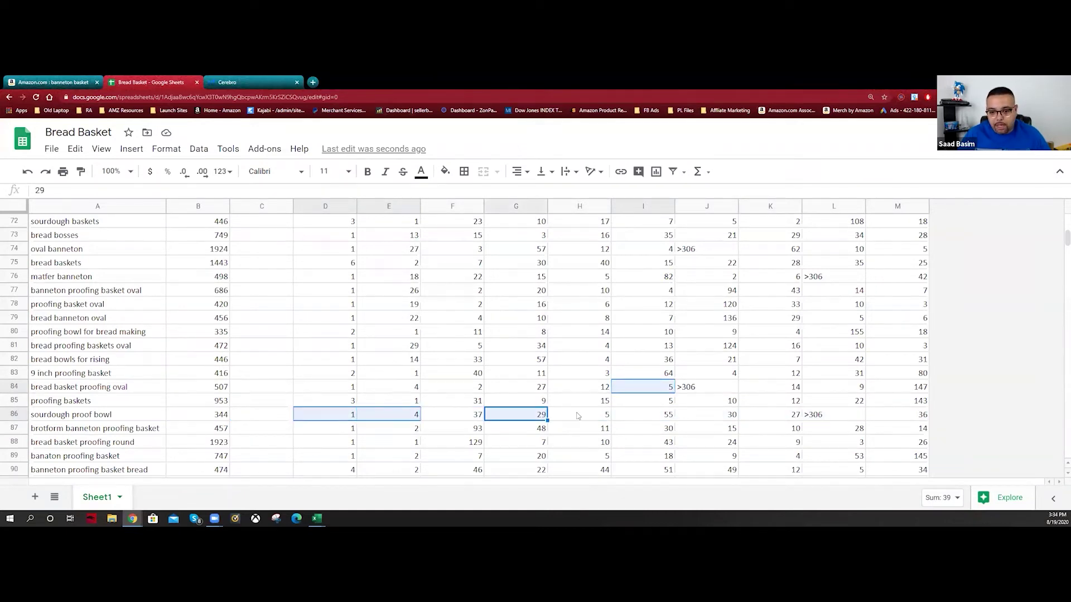
ctrl+click(579, 418)
ctrl+click(780, 417)
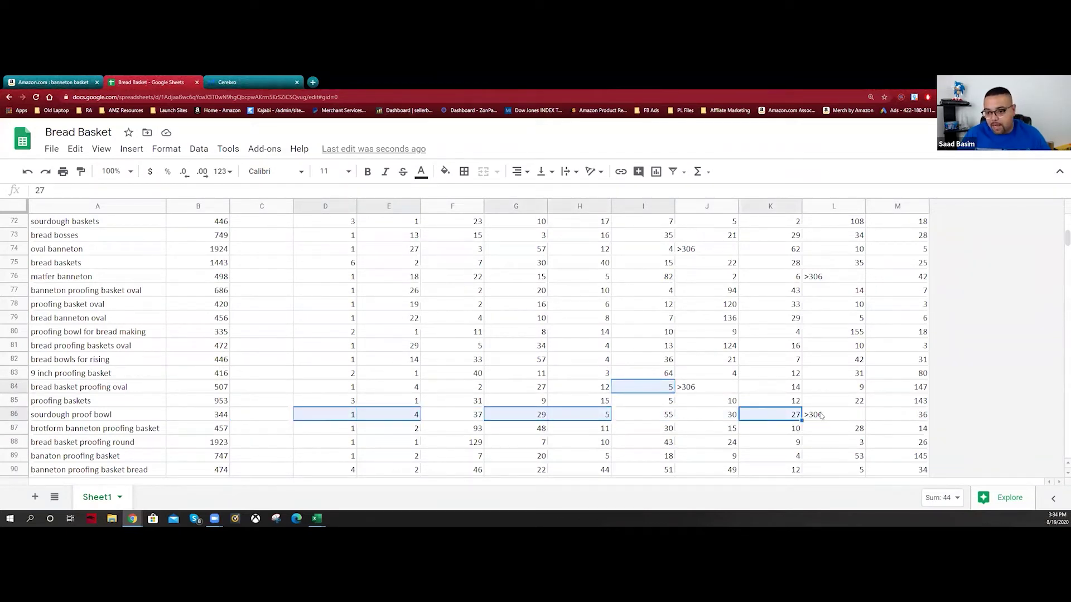
click(272, 417)
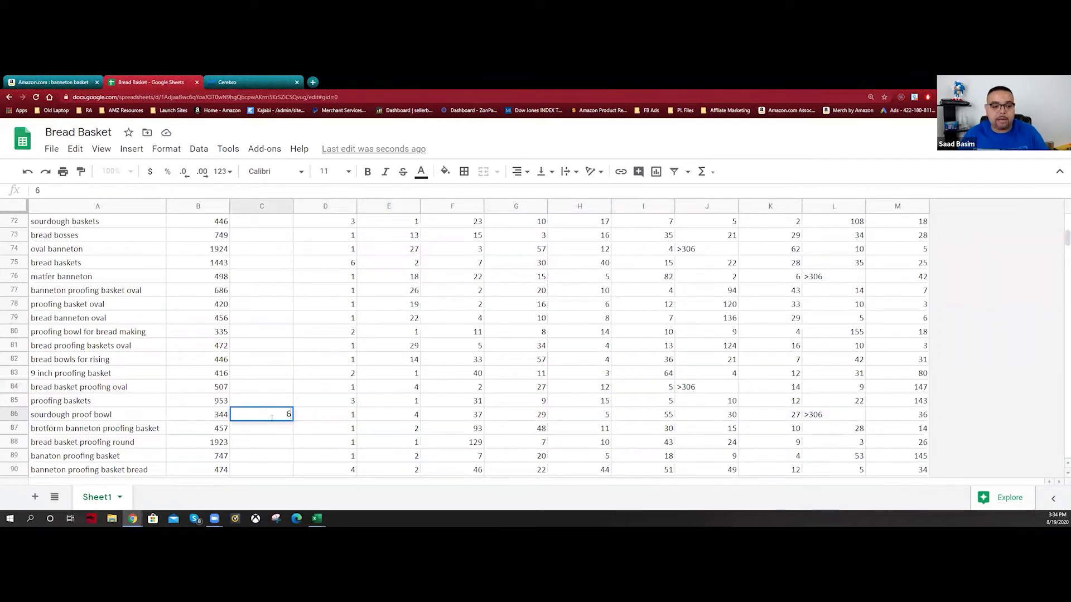
click(316, 387)
Examine how long the keyword list in column A is, from banneton basket in row 14 down to the last phrase
scroll(328, 429, up, 15)
scroll(320, 428, up, 5)
scroll(319, 426, down, 6)
scroll(101, 242, up, 5)
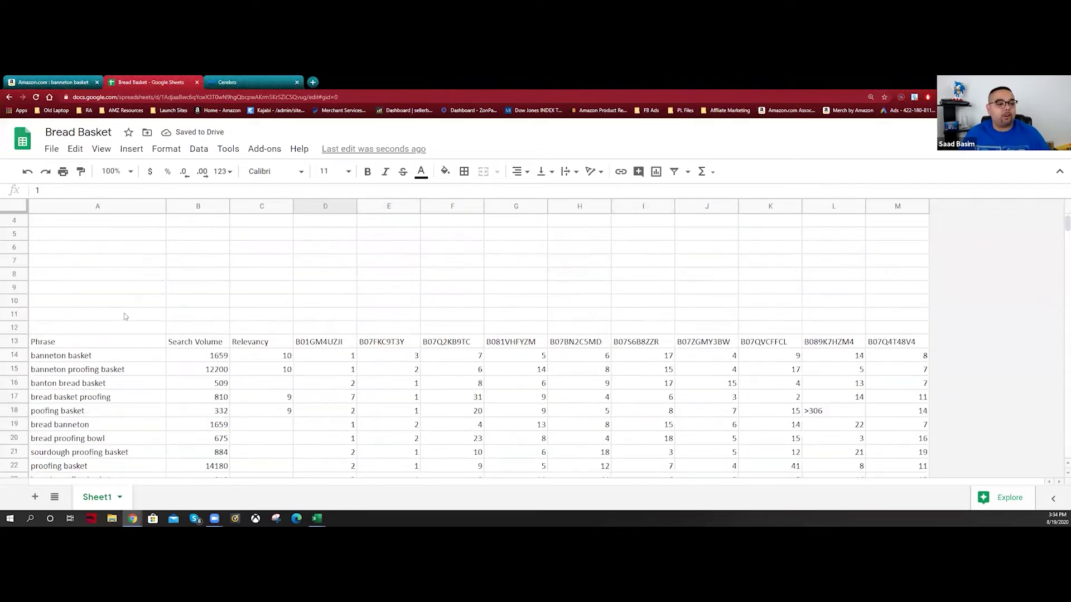
click(117, 357)
key(ctrl+shift+Down)
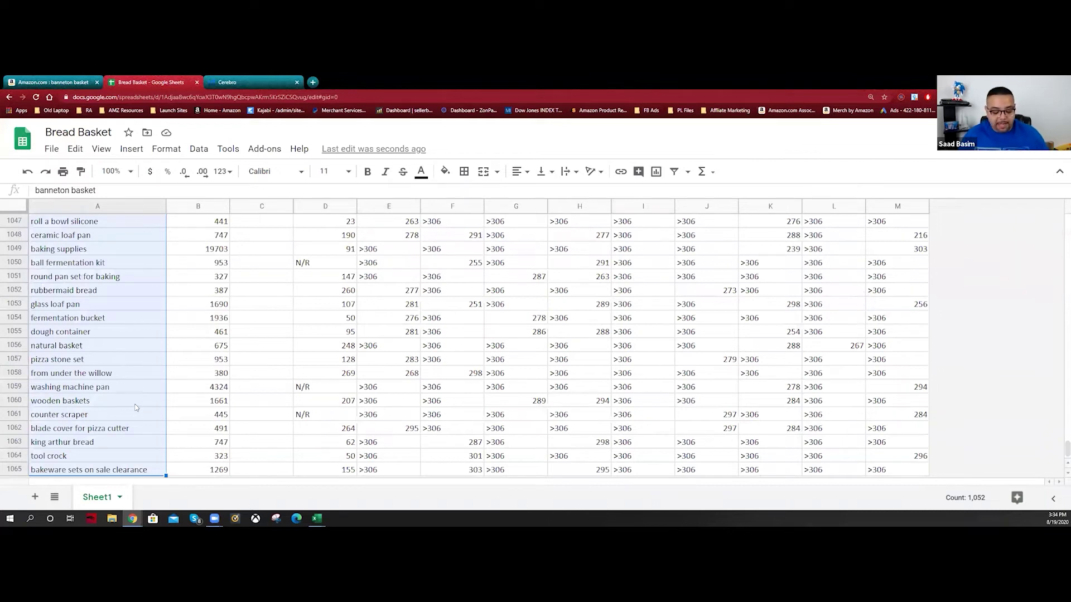
key(ctrl+shift+Up)
key(ctrl+shift+Up)
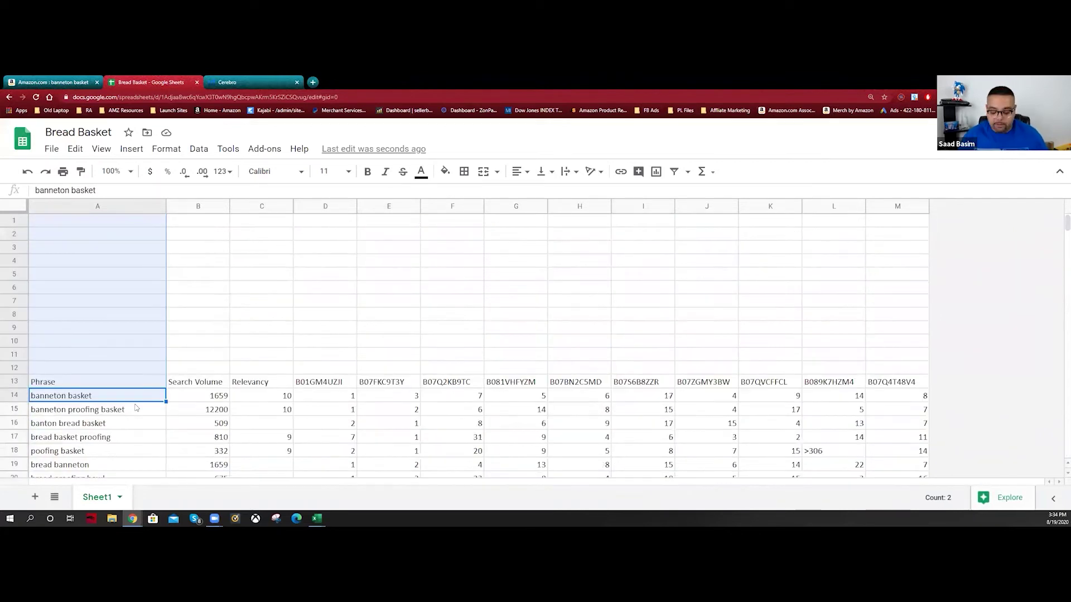
key(ctrl+shift+Down)
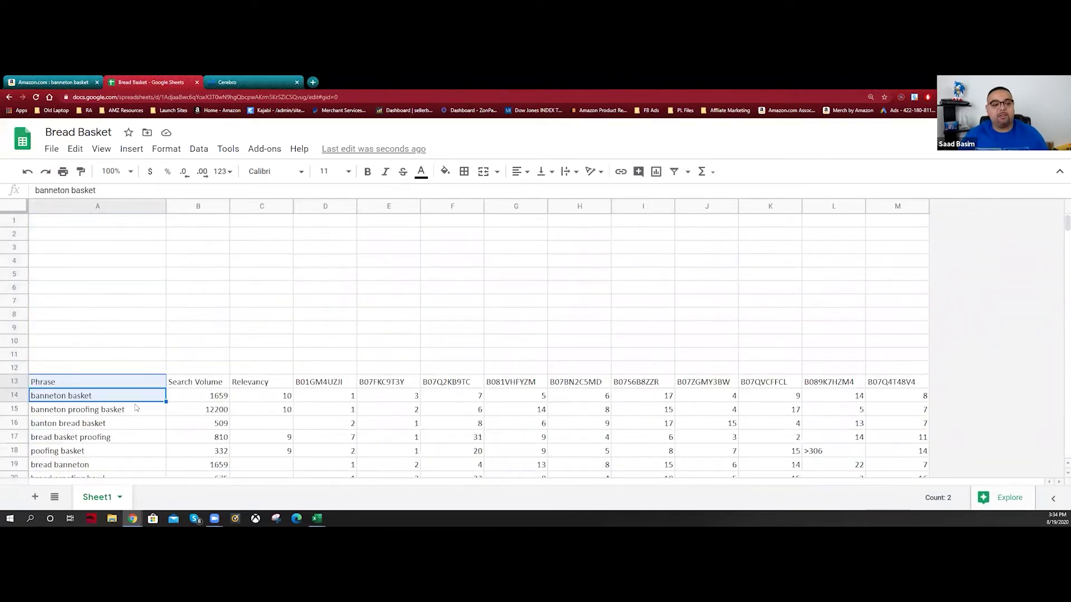
Clear the manually entered relevancy scores of the first keywords in C14:C18
click(272, 398)
double_click(273, 398)
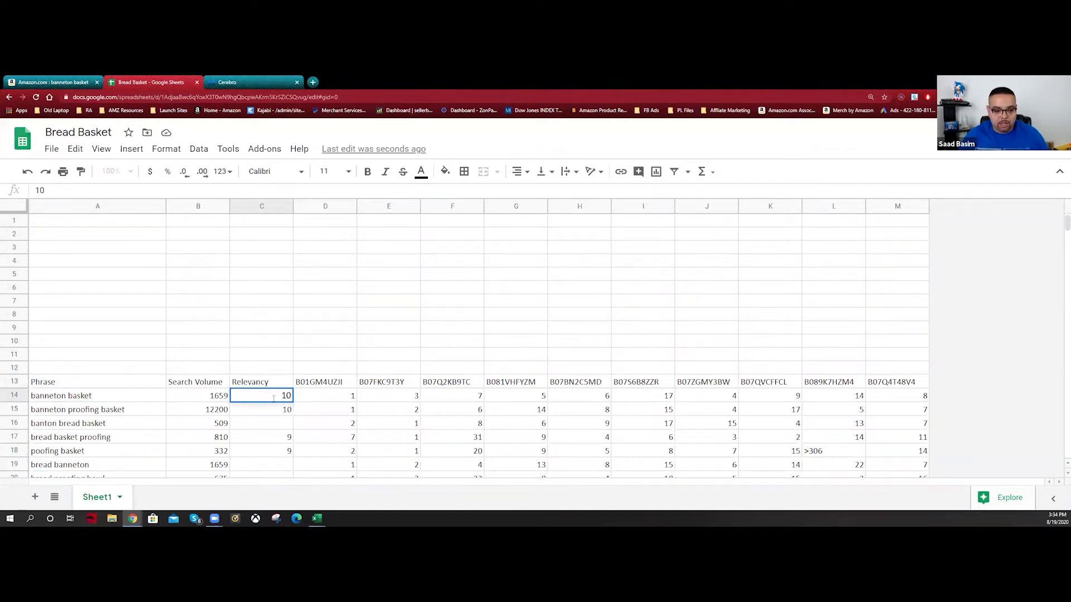
key(Return)
key(Up)
drag(275, 434, 269, 471)
key(Delete)
Enter a COUNTIF formula in C14 that counts the ranks in D14:M14 meeting the criterion "<30"
scroll(275, 421, up, 15)
click(280, 318)
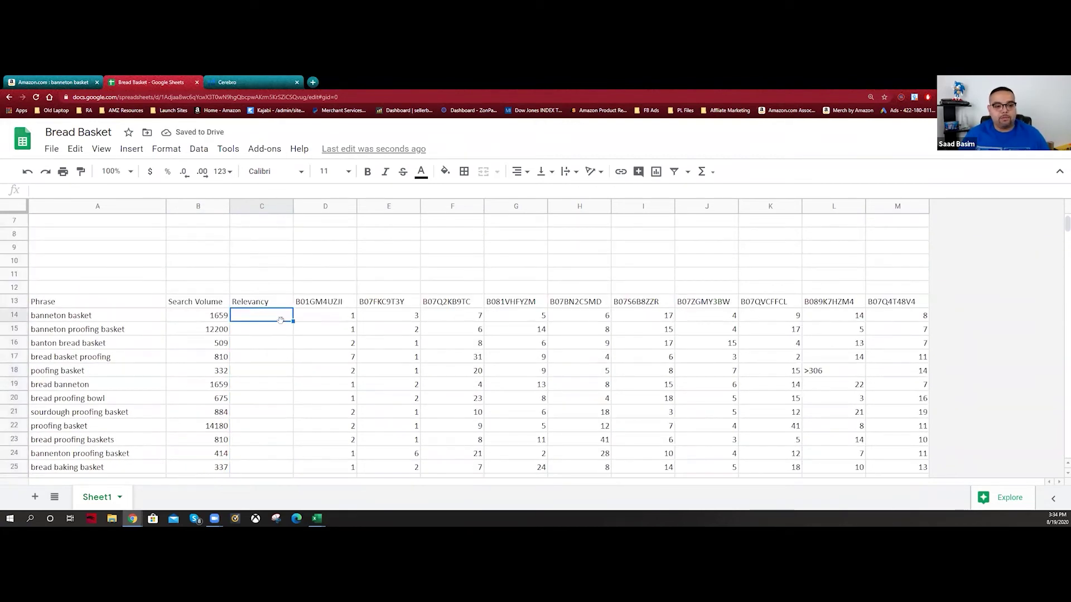
text(=countif)
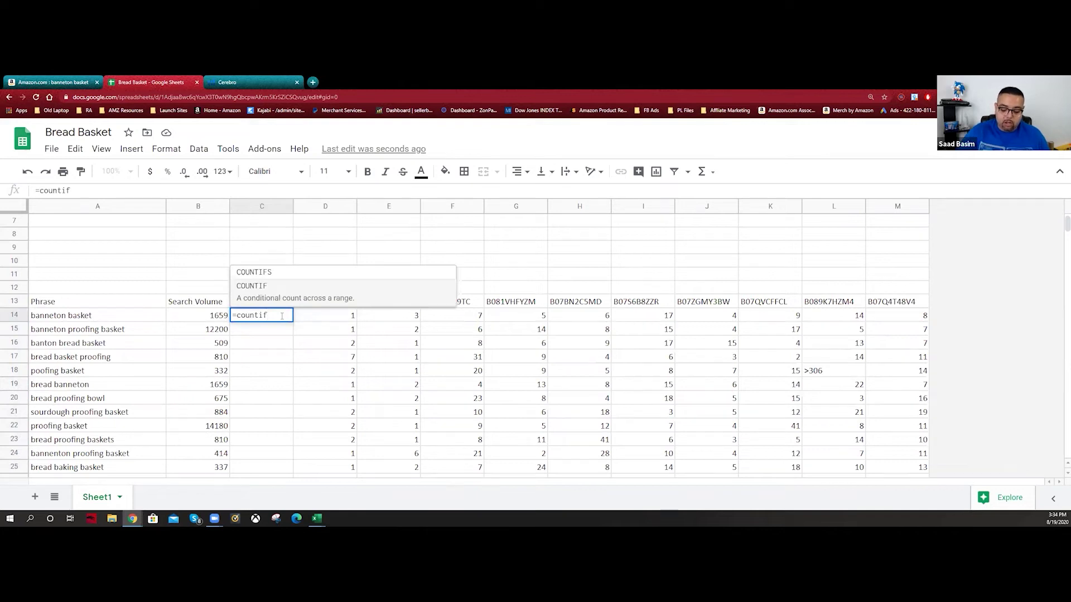
text(()
drag(310, 317, 891, 317)
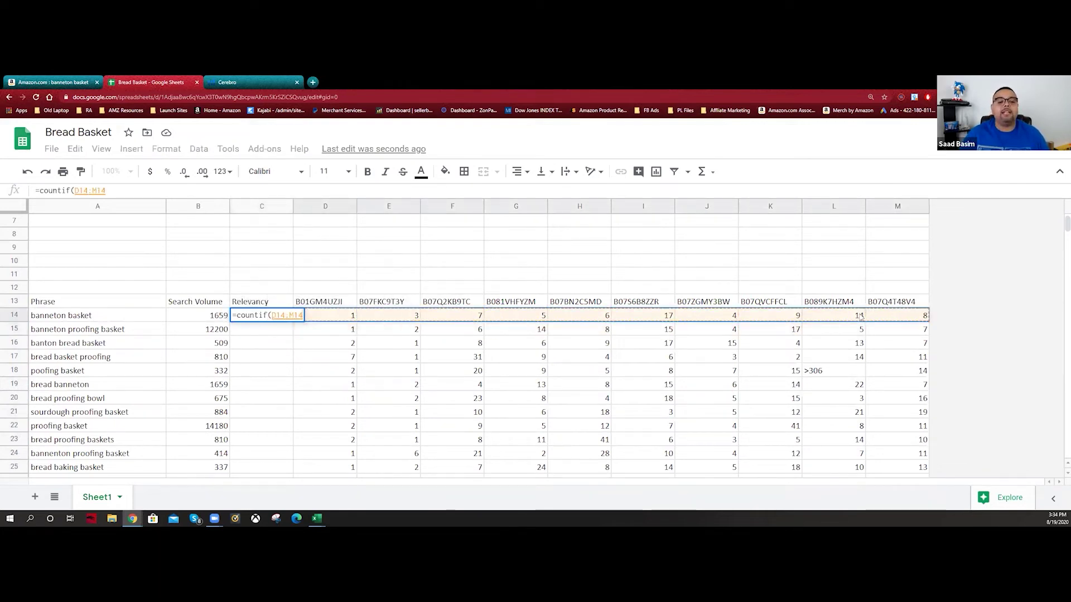
text(,)
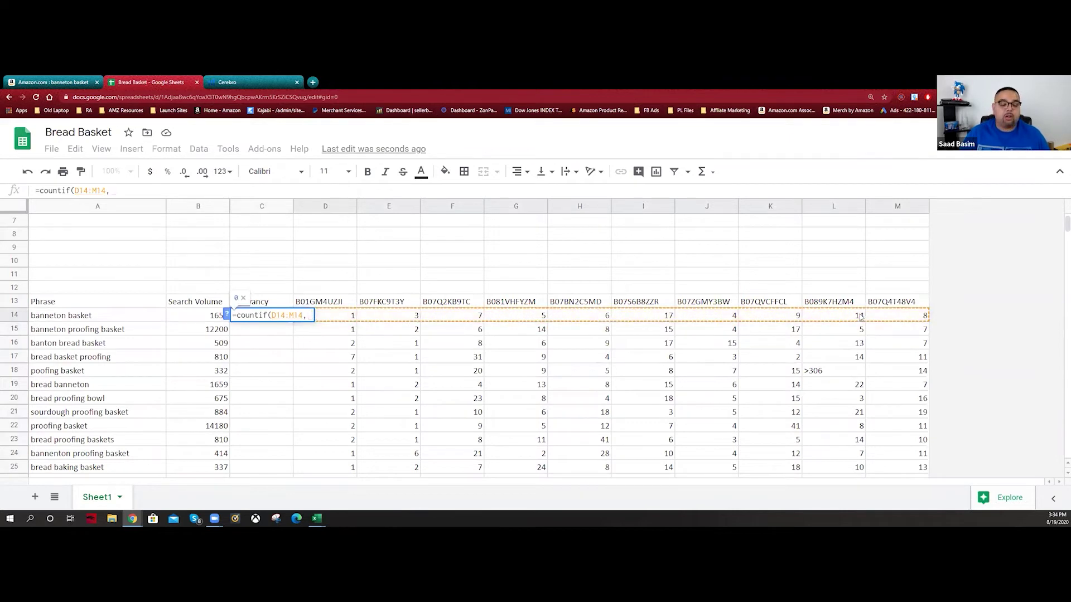
text(")
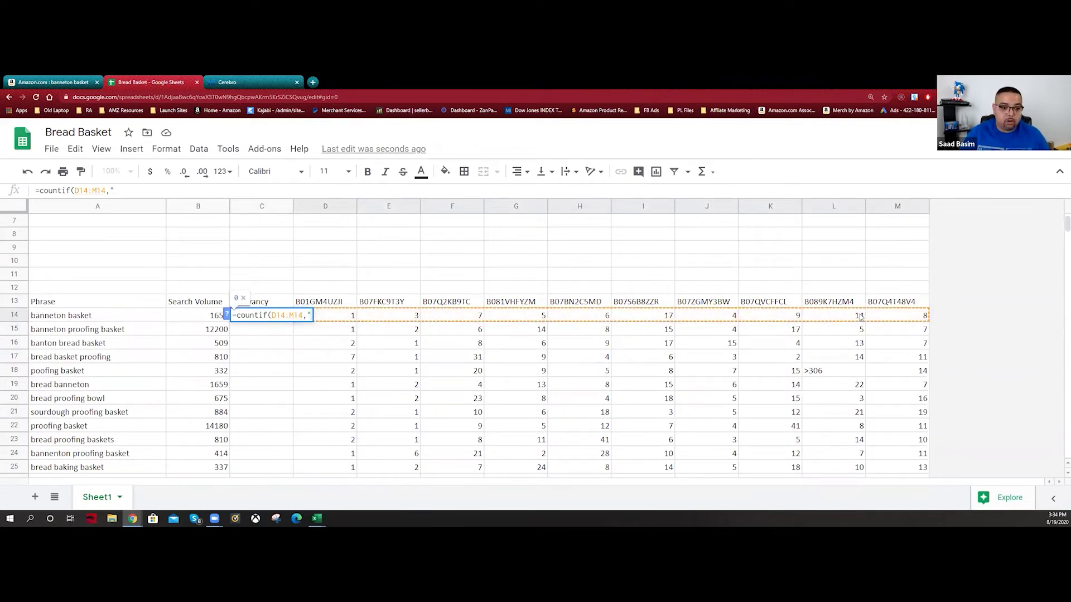
text(<30)
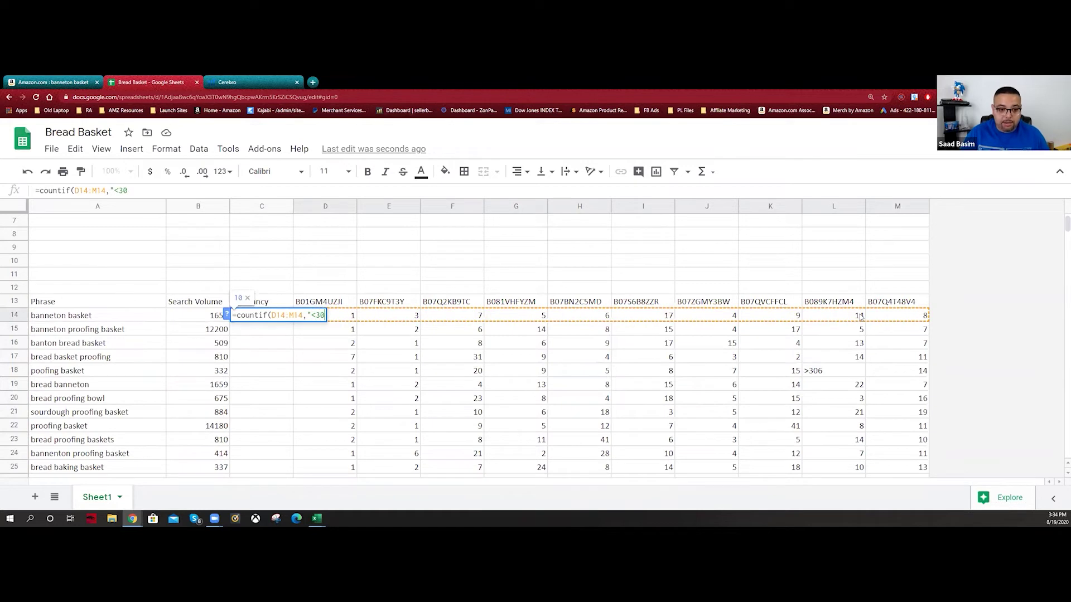
text(")
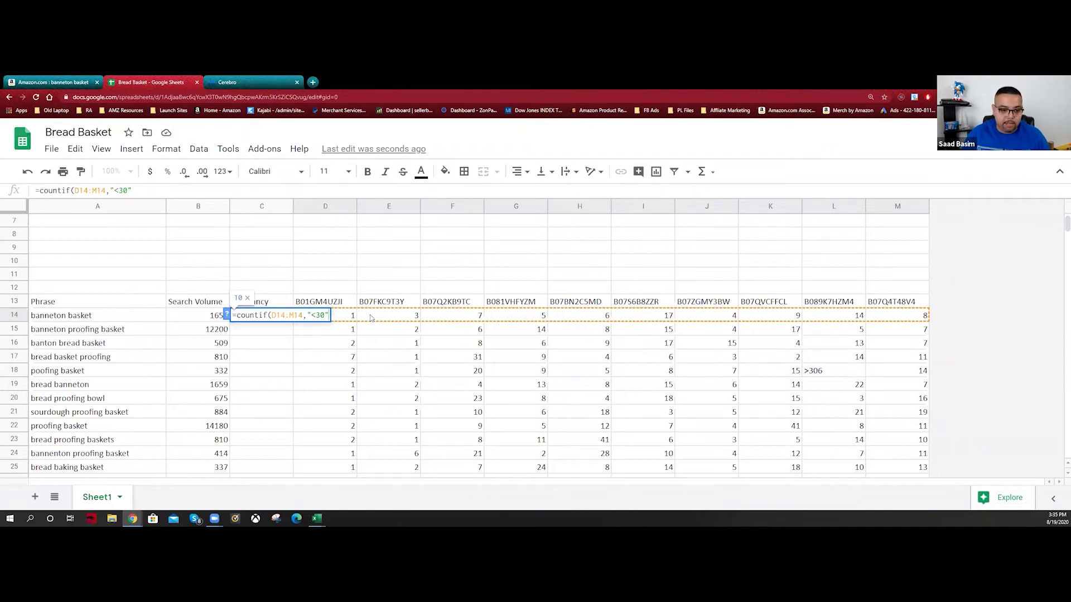
key(Return)
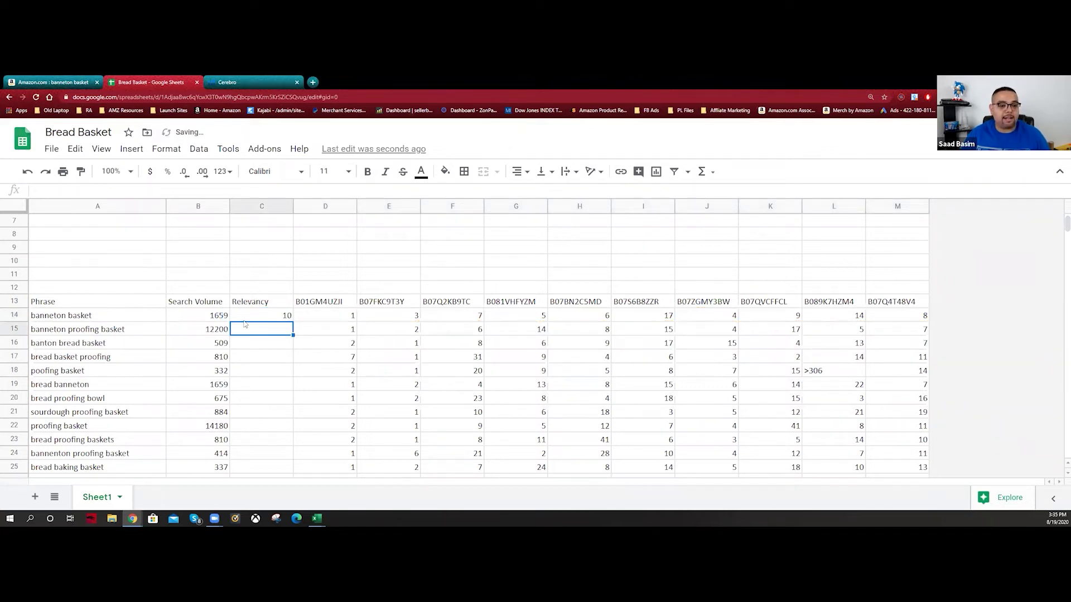
Fill the COUNTIF formula from C14 down the Relevancy column for all keywords, and check the scores
click(282, 319)
double_click(293, 321)
scroll(294, 346, down, 10)
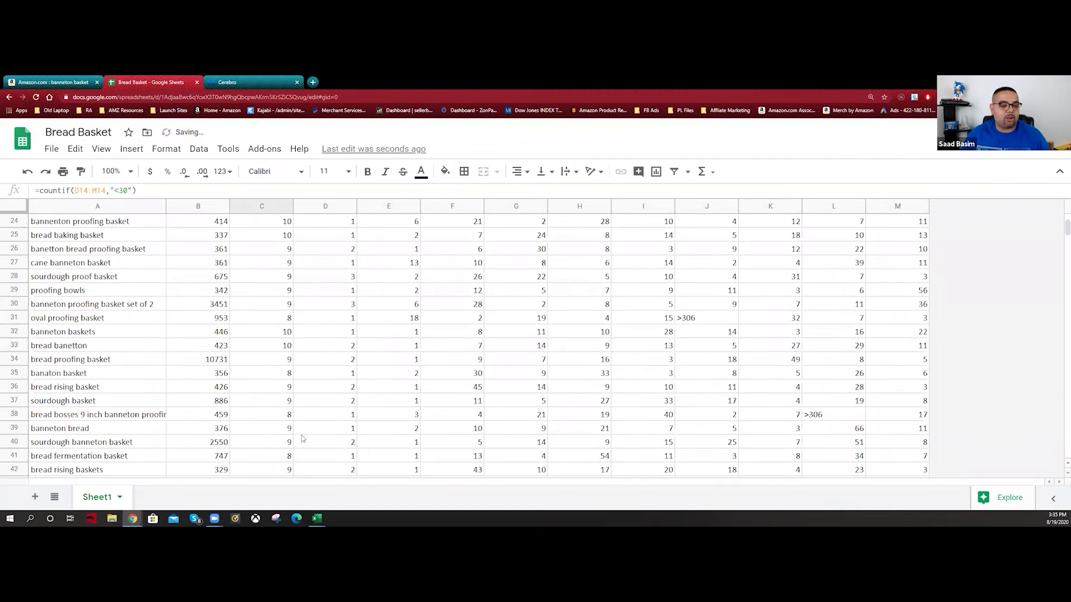
scroll(294, 458, up, 12)
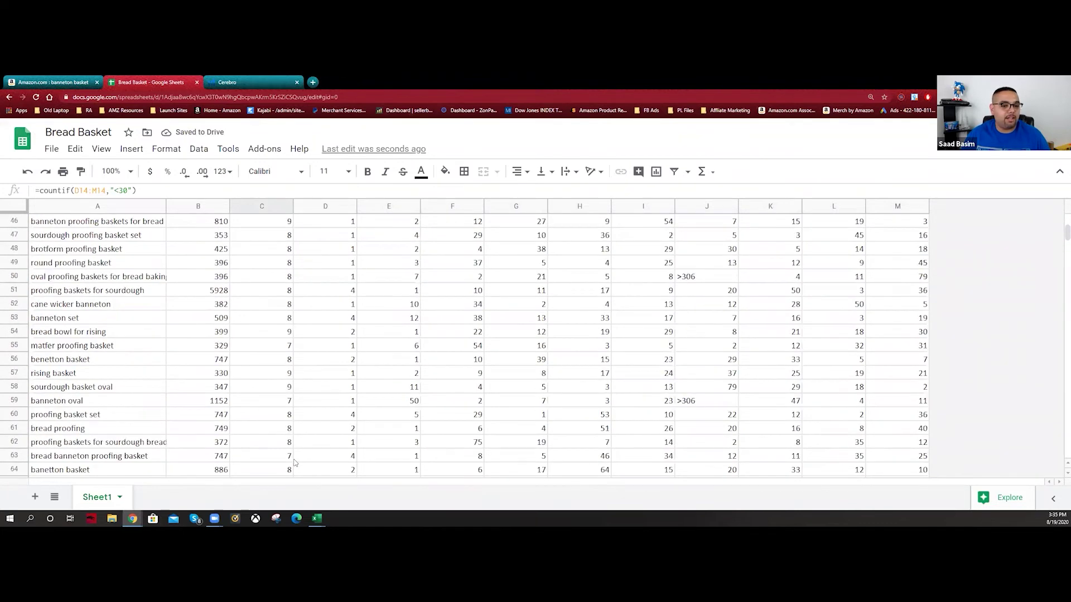
scroll(293, 462, down, 4)
scroll(168, 335, up, 2)
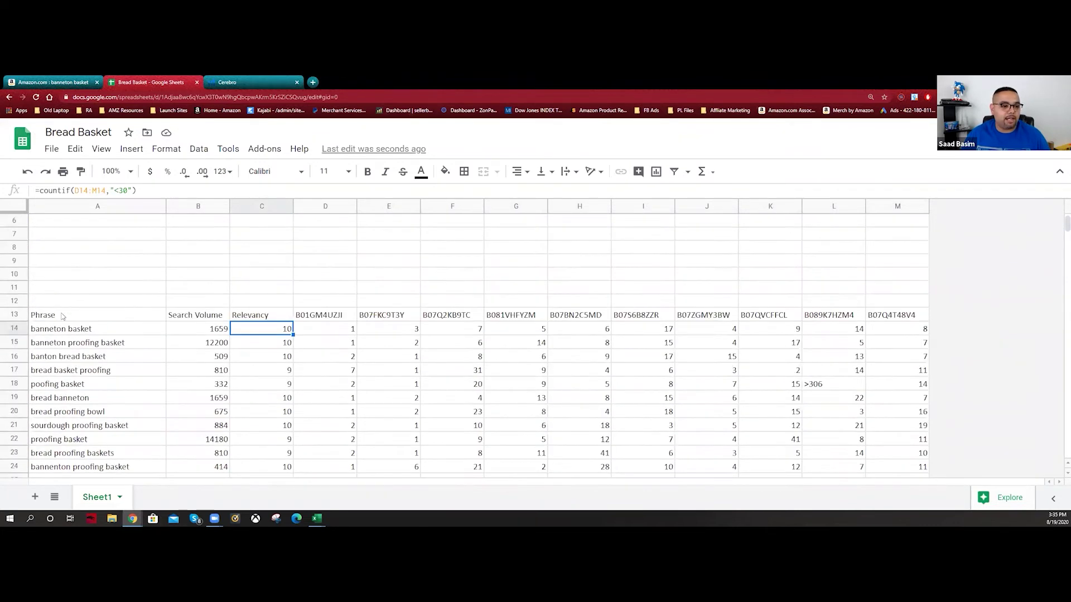
Add a filter to header row 13 and sort the table by Relevancy from highest to lowest
click(19, 314)
click(674, 171)
click(324, 291)
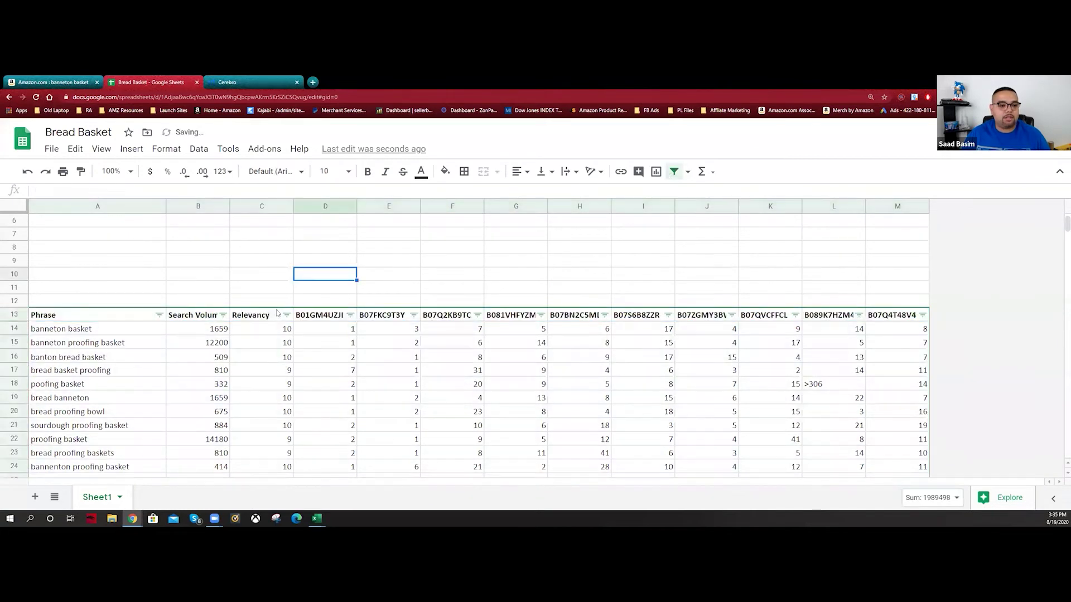
click(287, 315)
click(233, 356)
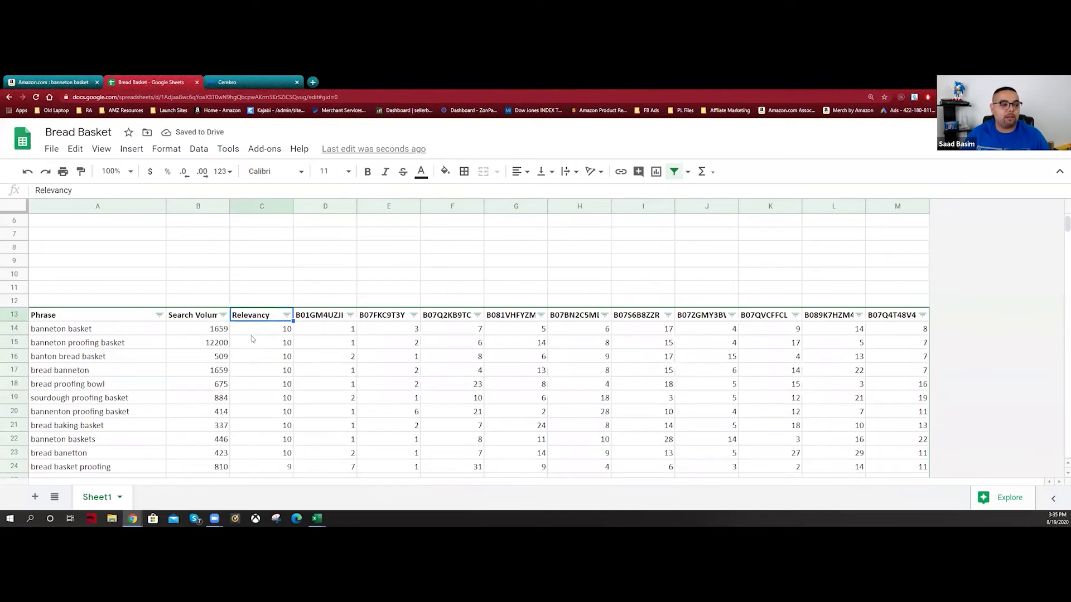
Review the sorted Relevancy scores from the most relevant keywords down to the low-scoring ones
drag(258, 330, 261, 391)
click(270, 415)
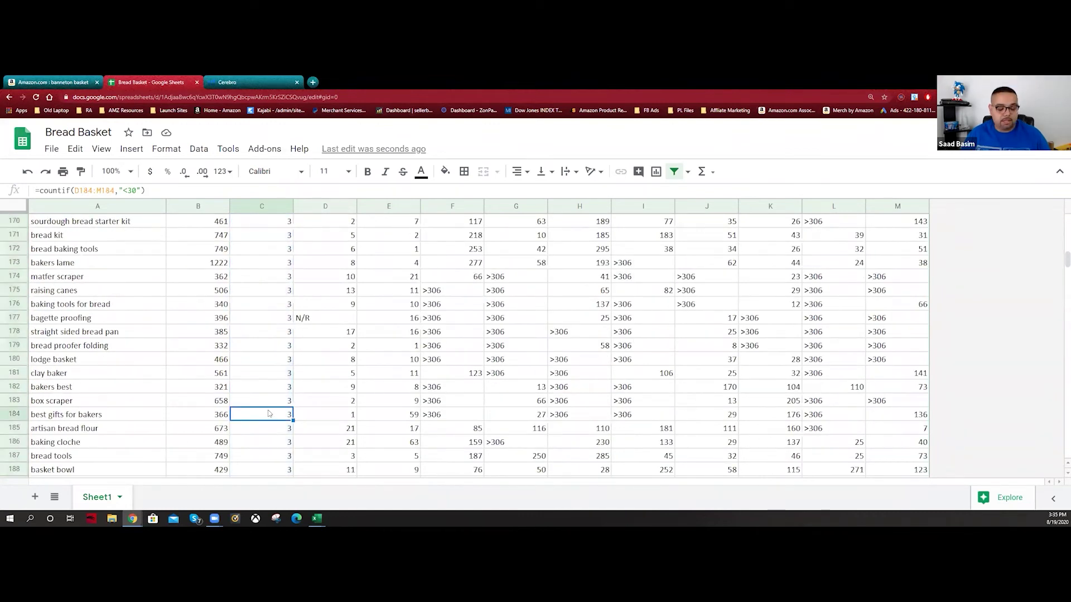
key(ctrl+shift+Up)
click(268, 413)
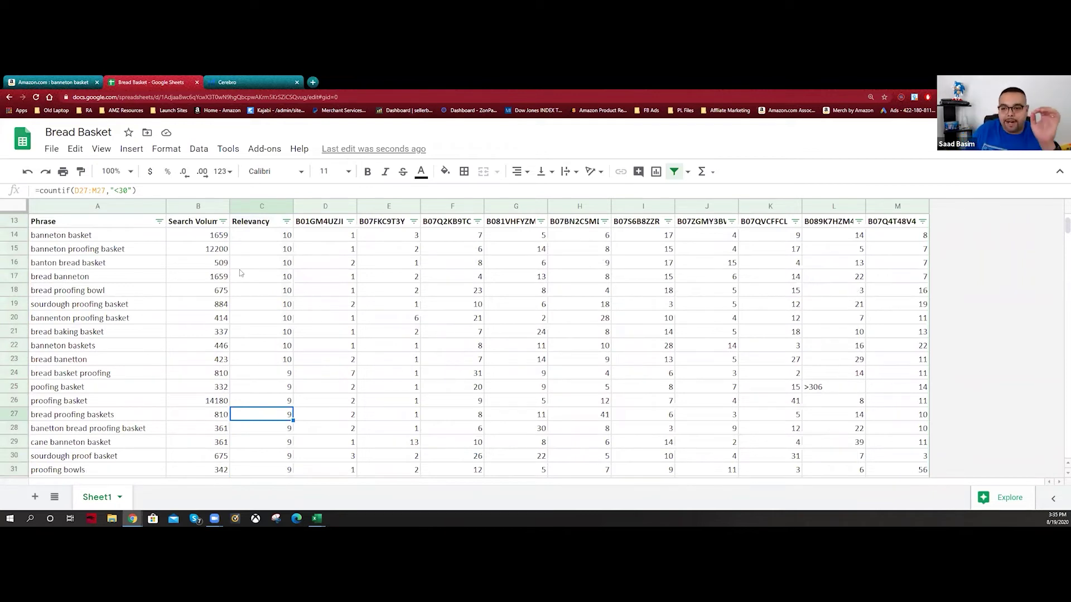
scroll(240, 272, up, 2)
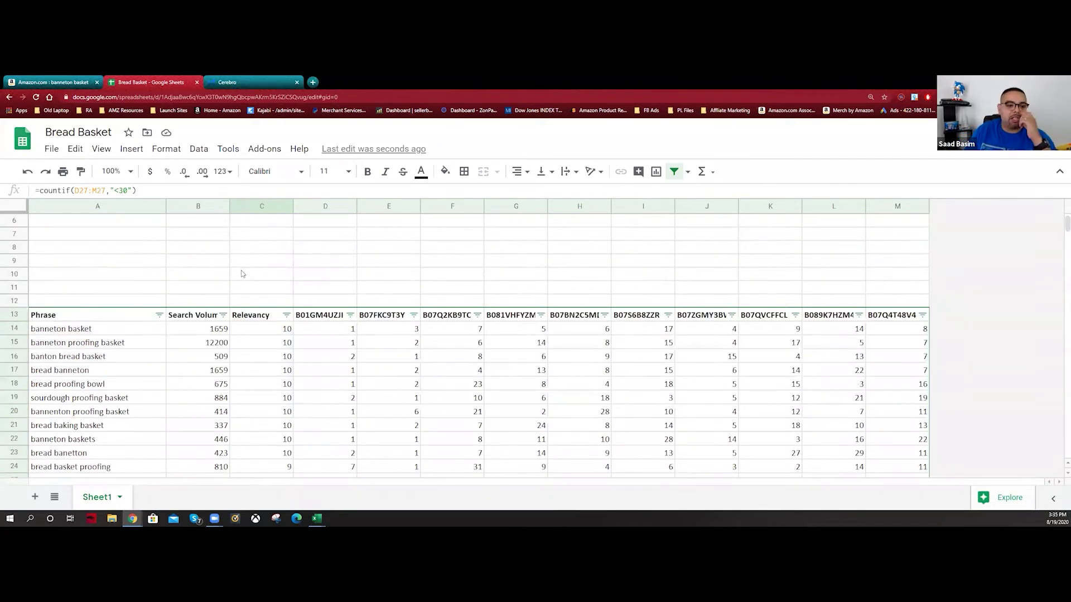
scroll(242, 274, down, 2)
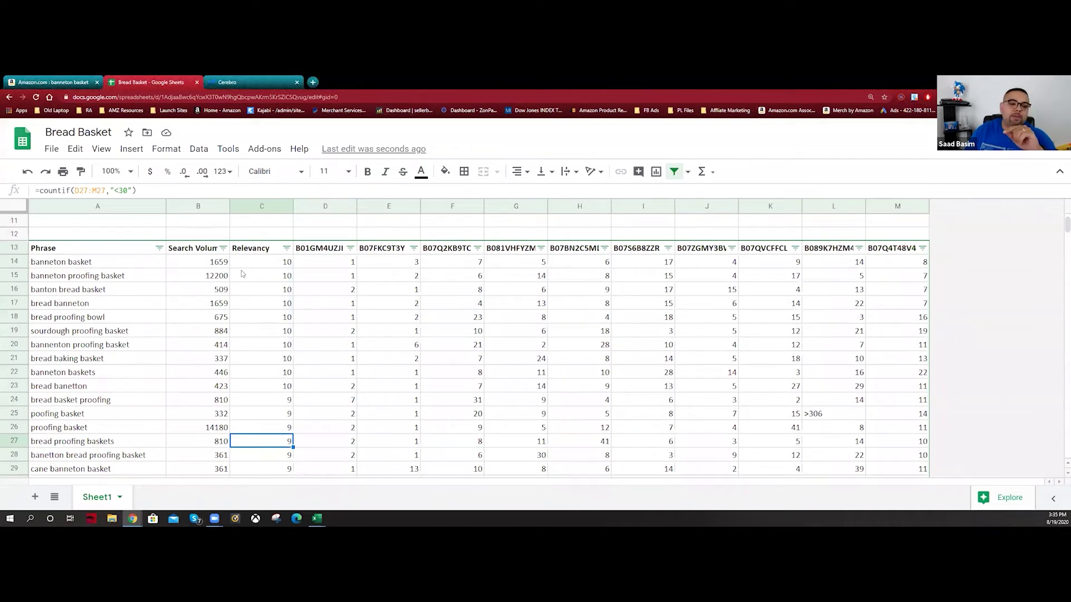
scroll(242, 274, up, 1)
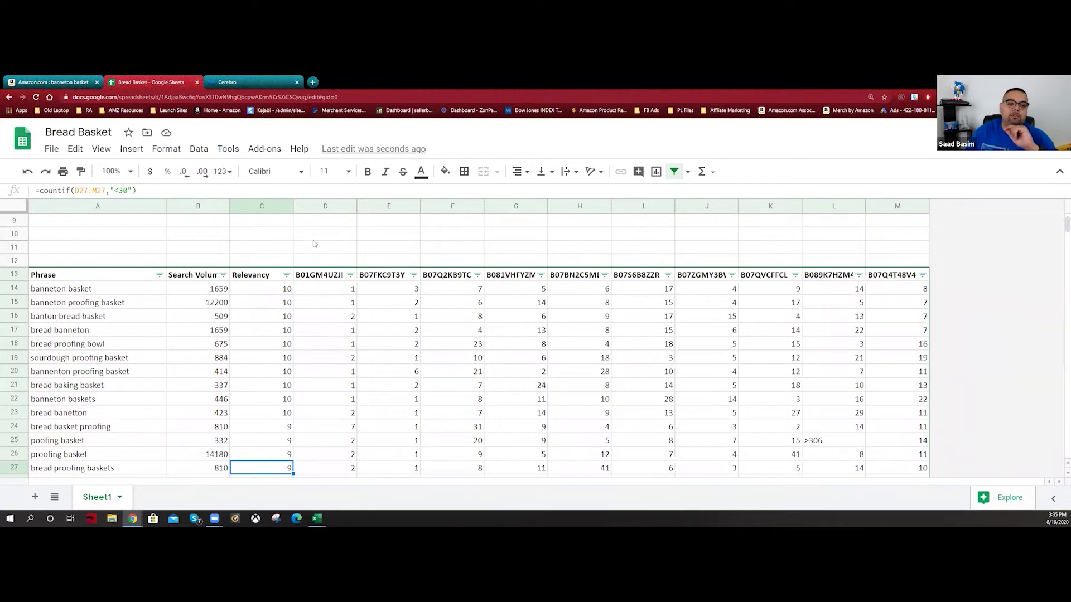
Examine the ASIN ranks and the phrases of the most relevant keywords
drag(325, 233, 389, 302)
drag(529, 329, 643, 385)
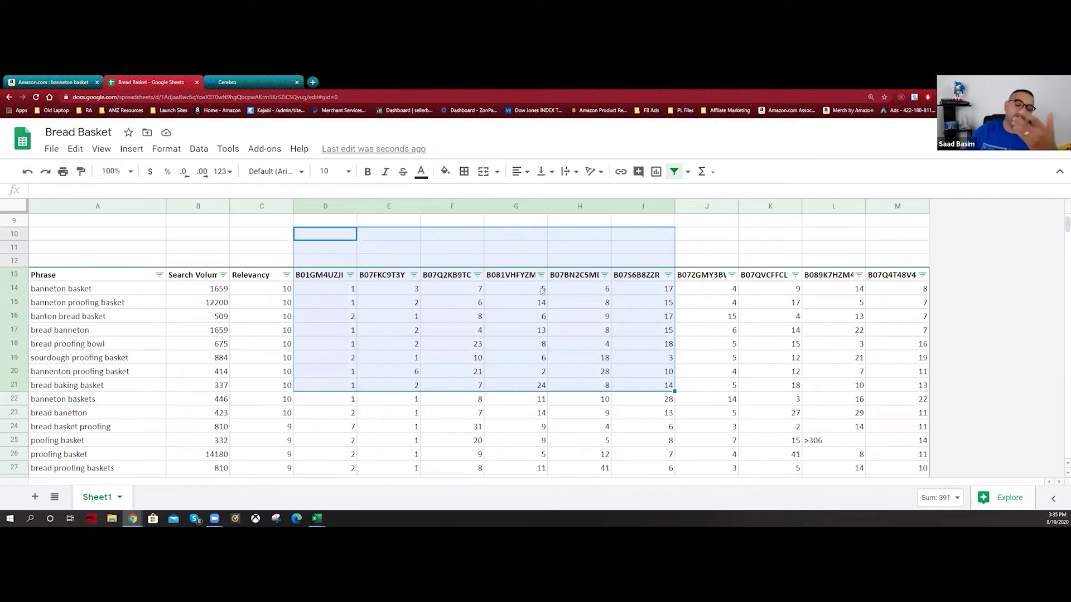
drag(521, 316, 525, 427)
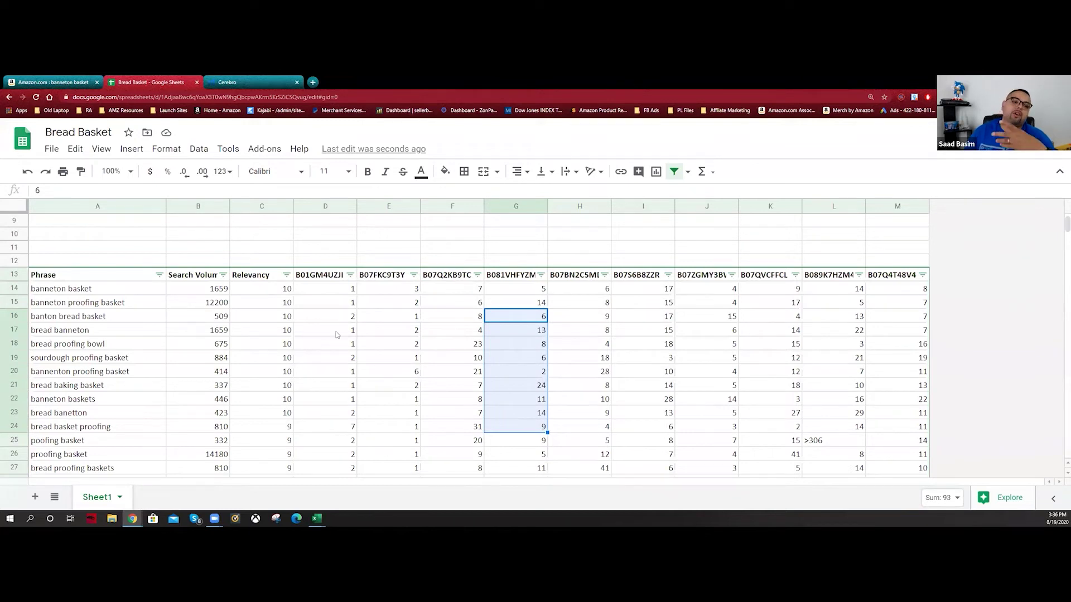
drag(144, 293, 149, 396)
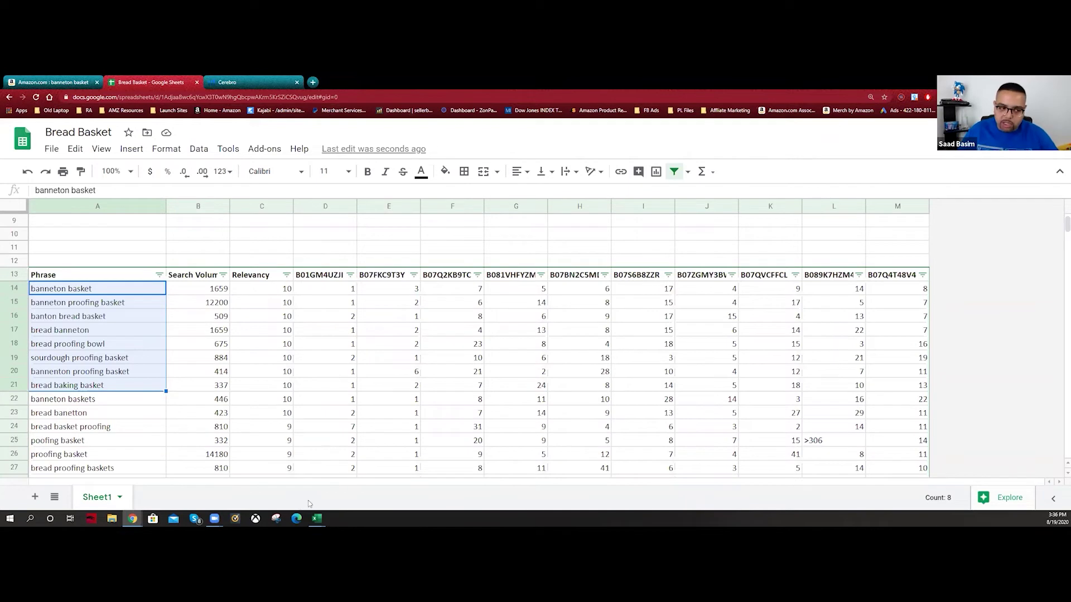
scroll(335, 432, down, 2)
scroll(336, 431, up, 3)
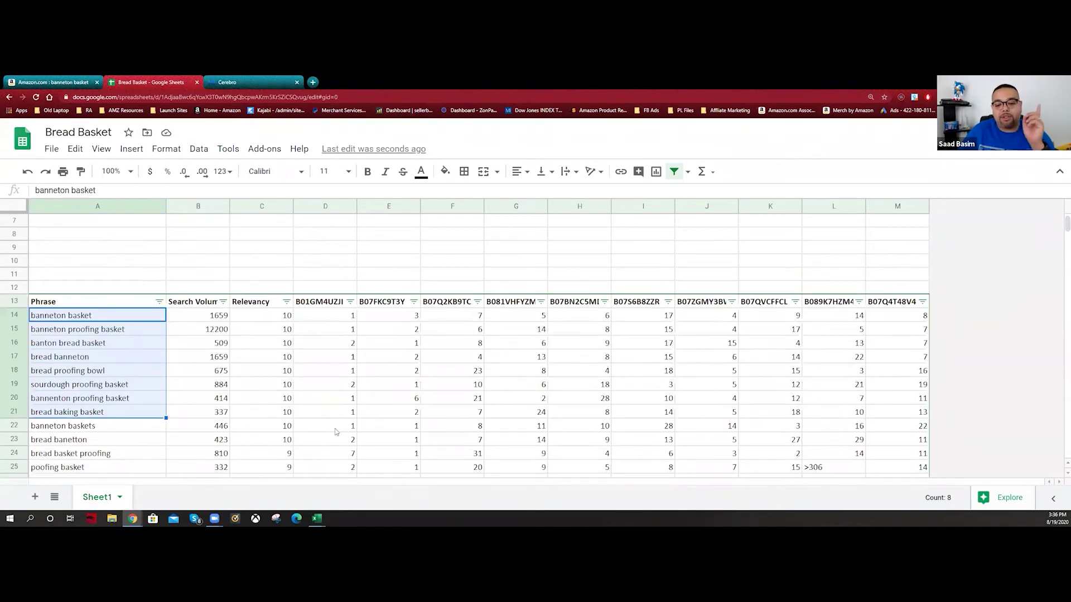
scroll(335, 431, up, 3)
scroll(335, 431, down, 5)
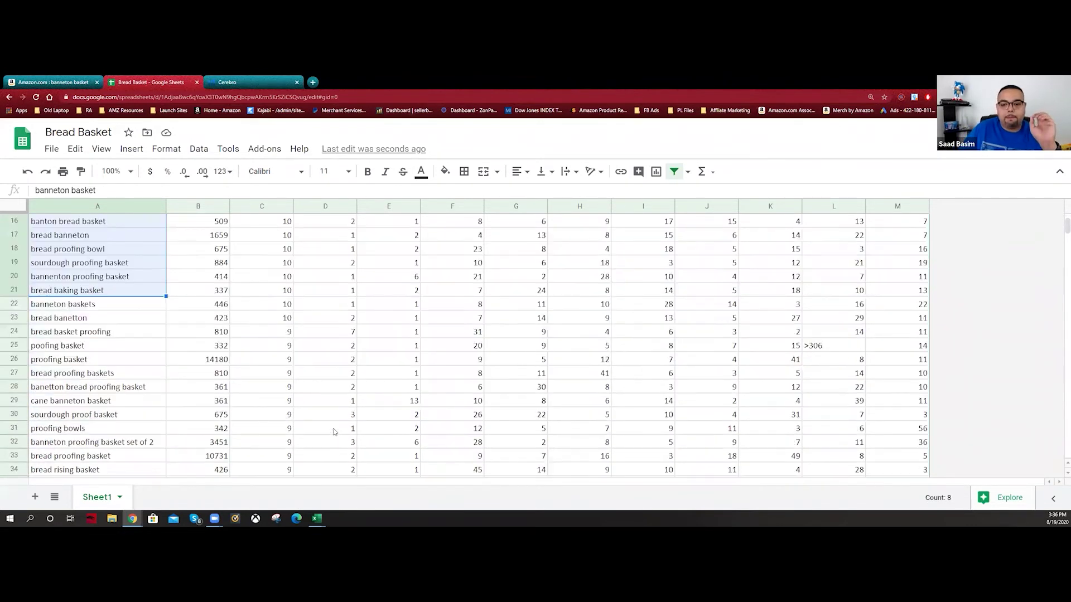
scroll(334, 431, up, 5)
scroll(334, 431, down, 1)
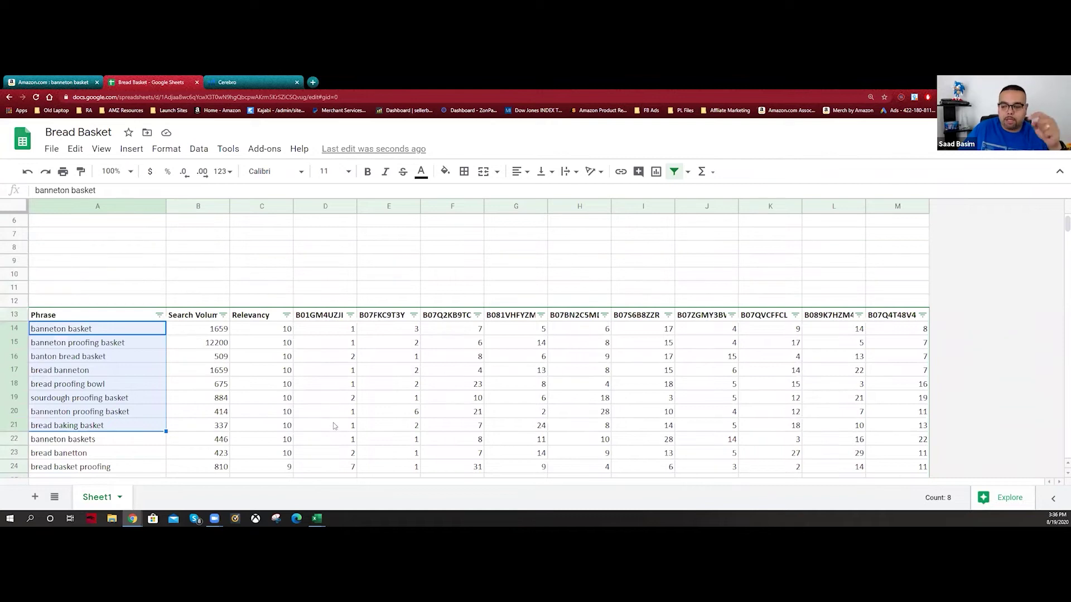
Sort the keyword table by Search Volume from highest to lowest
click(223, 315)
click(191, 357)
scroll(259, 345, down, 1)
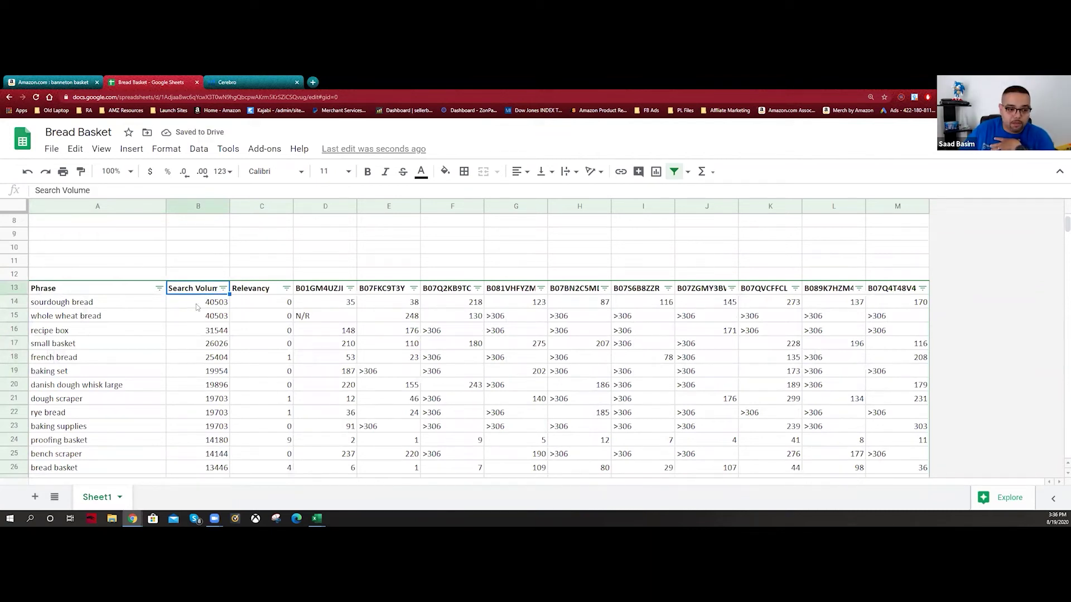
Bold the phrases and search volumes in A14:B432, covering the keywords with a volume of 500 or more
drag(153, 302, 227, 405)
click(367, 172)
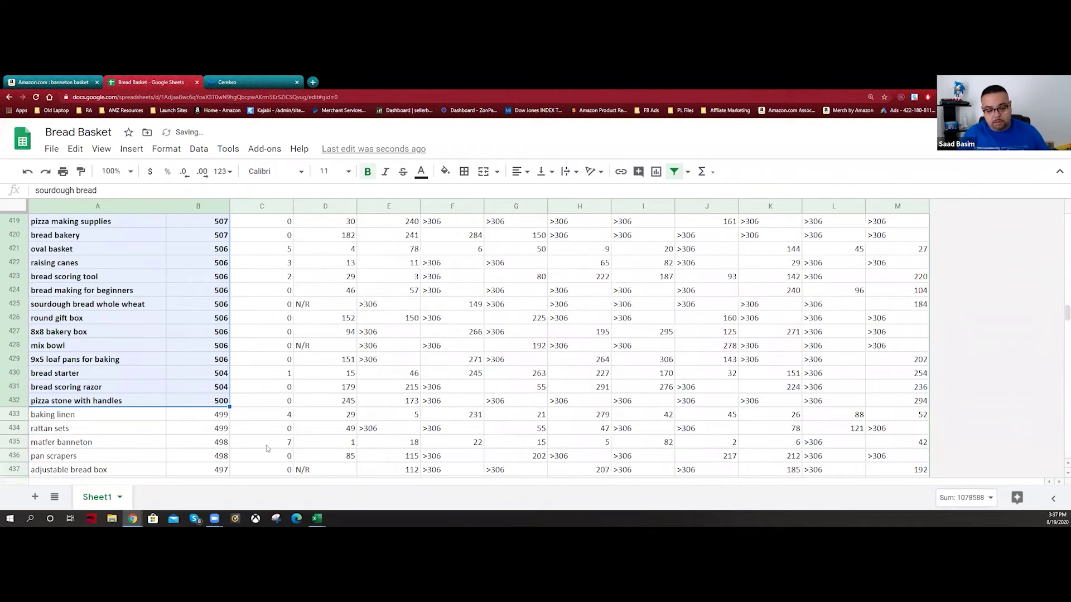
Sort the keyword table by the Relevancy column in descending order (Z → A)
key(ctrl+shift+Up)
click(286, 222)
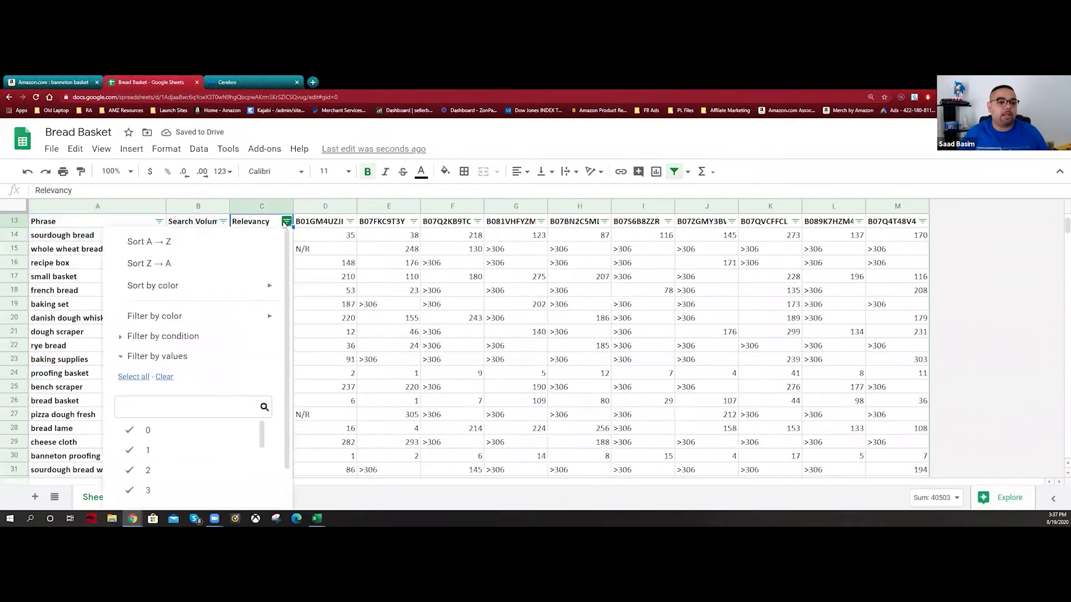
click(159, 262)
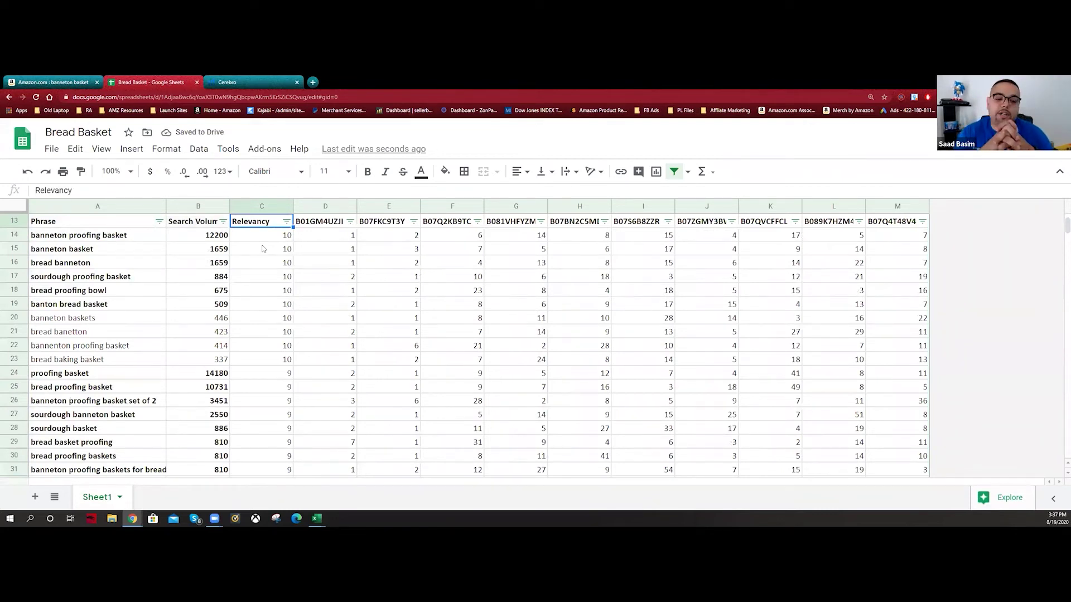
Examine the Relevancy scores and search volumes of the sorted phrases, including the sum for the top six keywords
scroll(263, 248, up, 1)
click(274, 267)
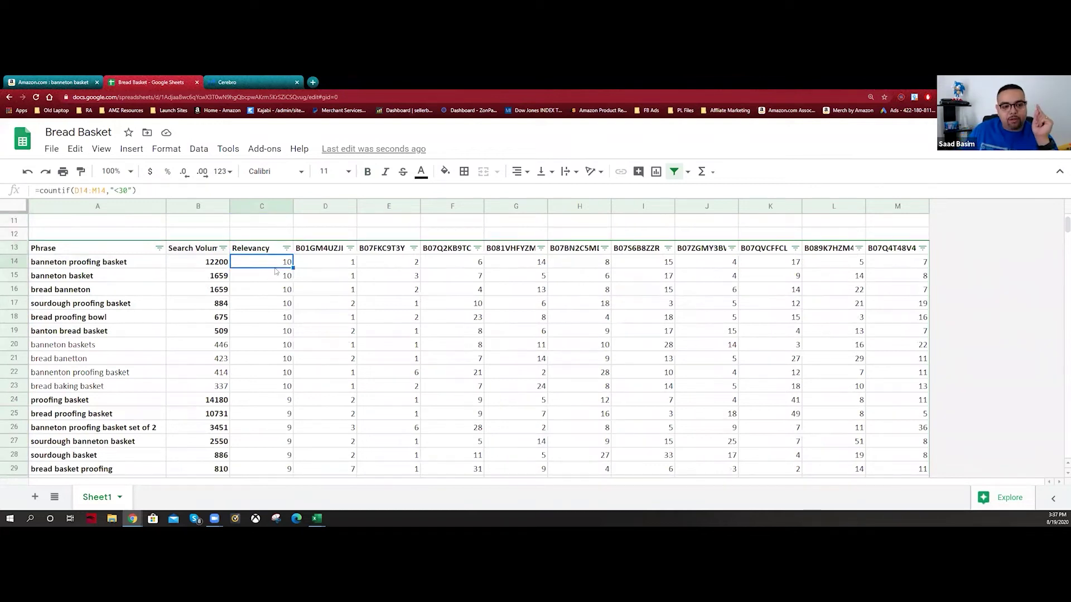
click(218, 263)
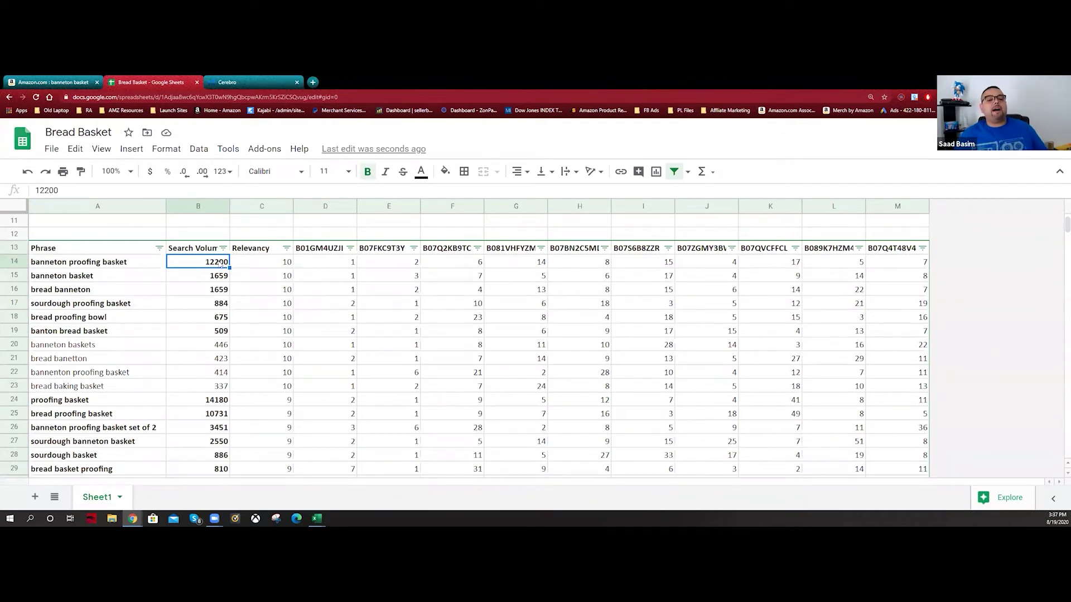
drag(279, 265, 271, 325)
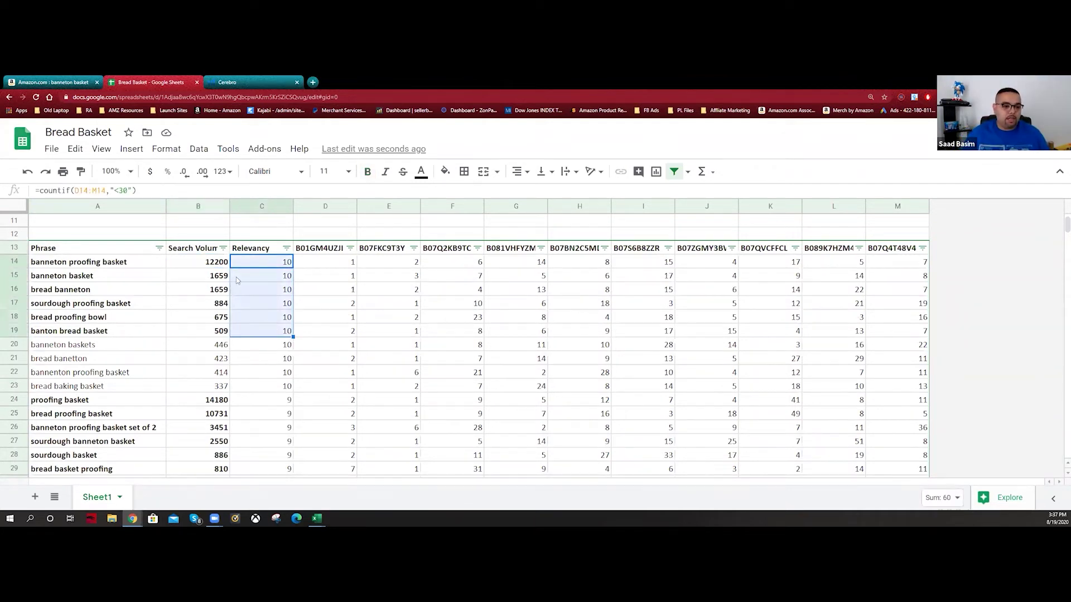
drag(225, 263, 215, 333)
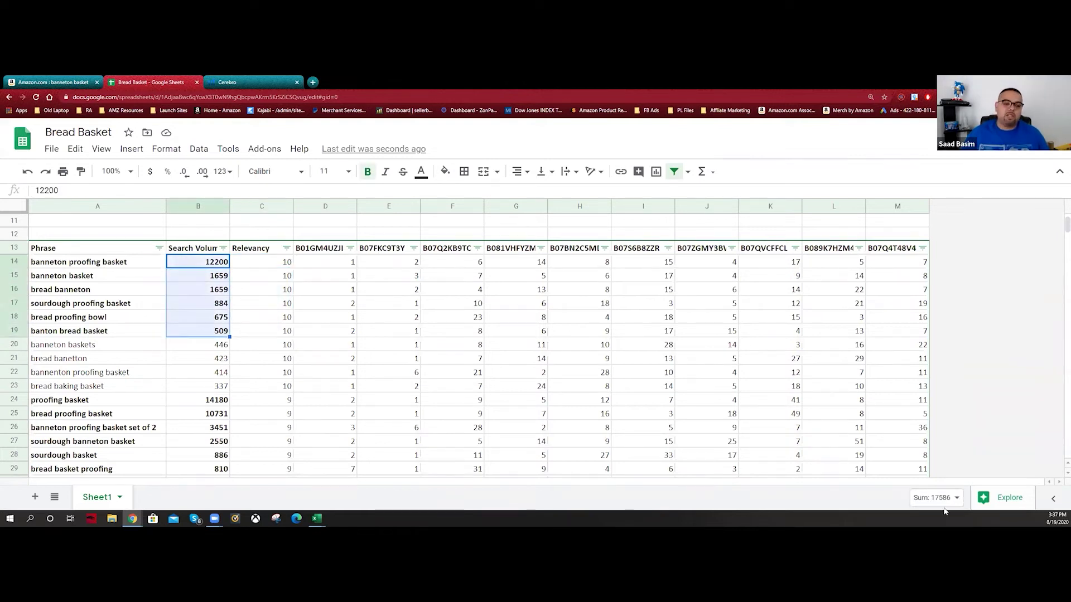
scroll(234, 342, down, 10)
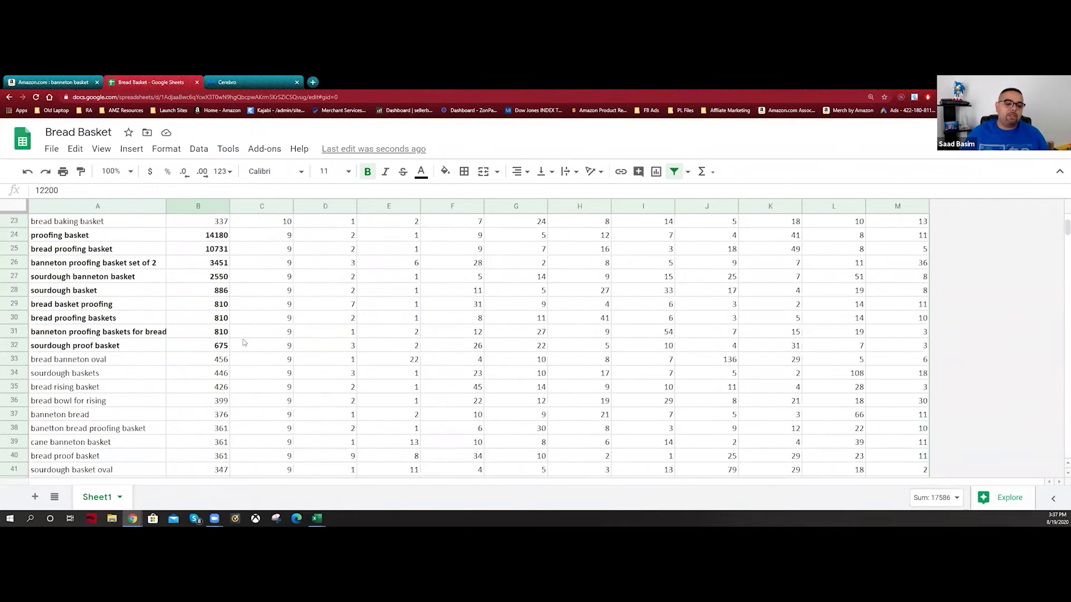
scroll(234, 342, down, 10)
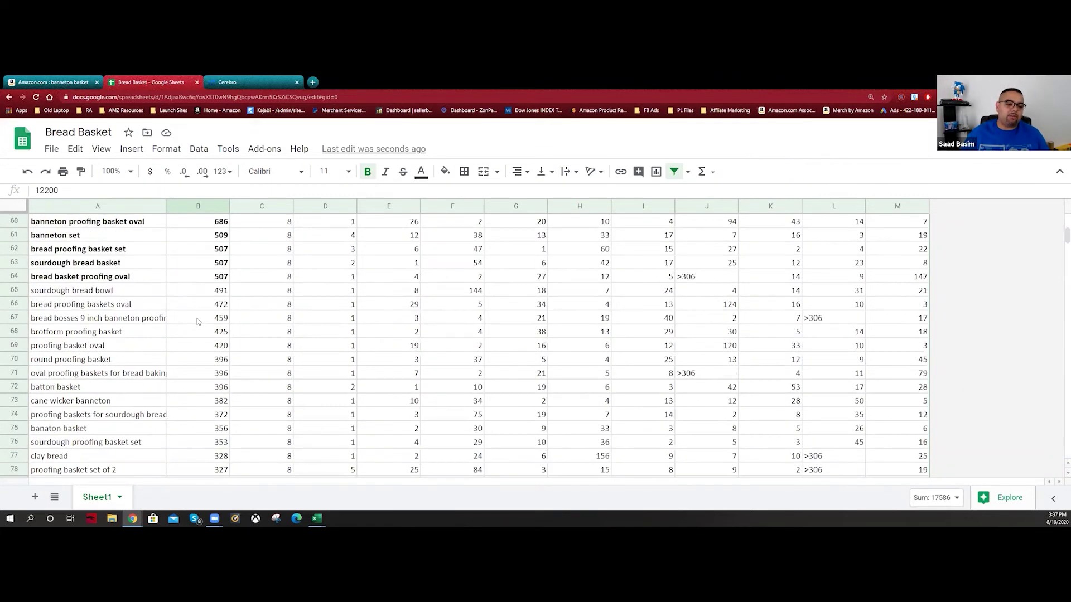
scroll(198, 324, down, 6)
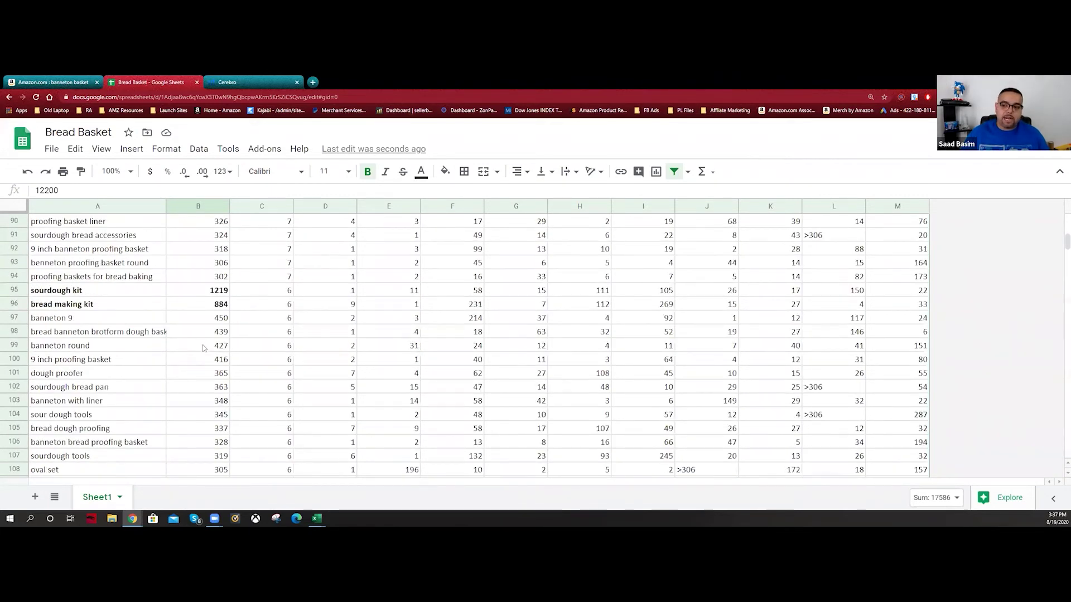
scroll(249, 370, up, 20)
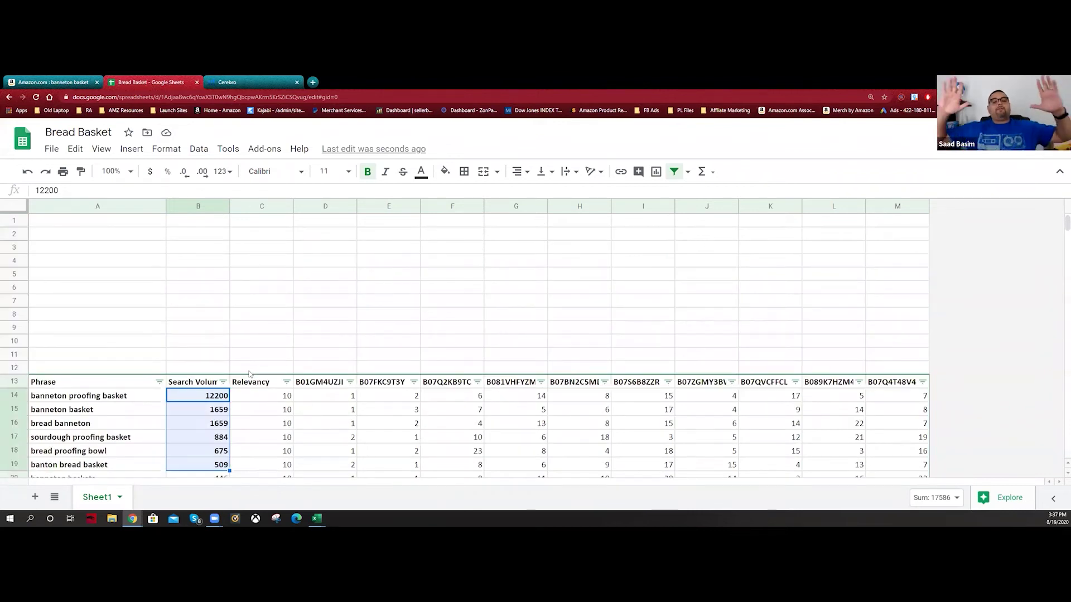
click(273, 397)
key(ctrl+shift+Down)
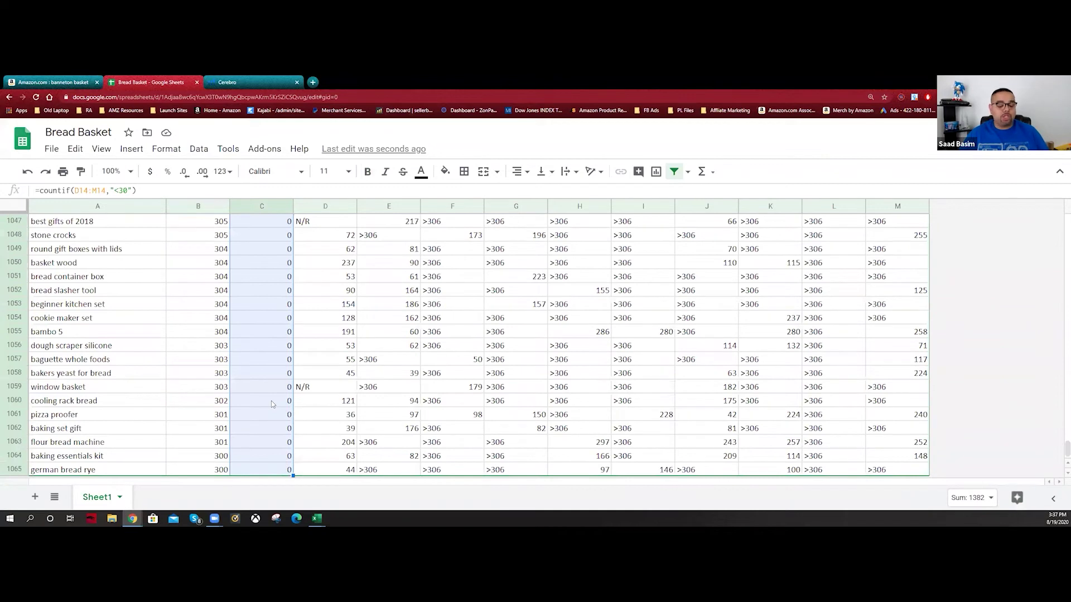
key(ctrl+shift+Up)
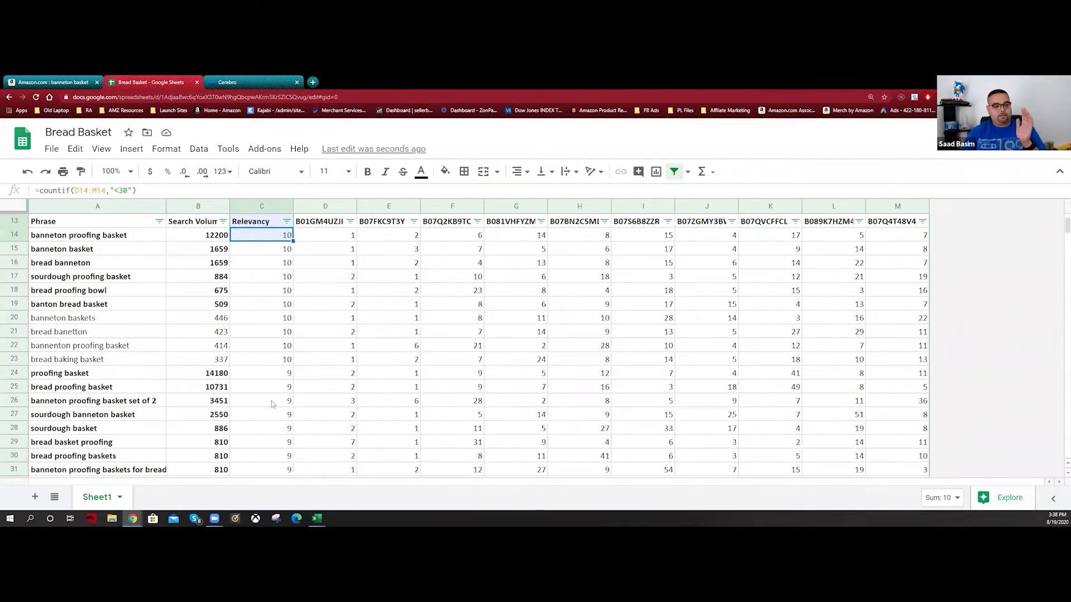
Fill the phrase, search volume and relevancy cells of the keywords with relevancy 10 to 5 (A14:C126) with light blue
click(126, 237)
drag(212, 250, 290, 291)
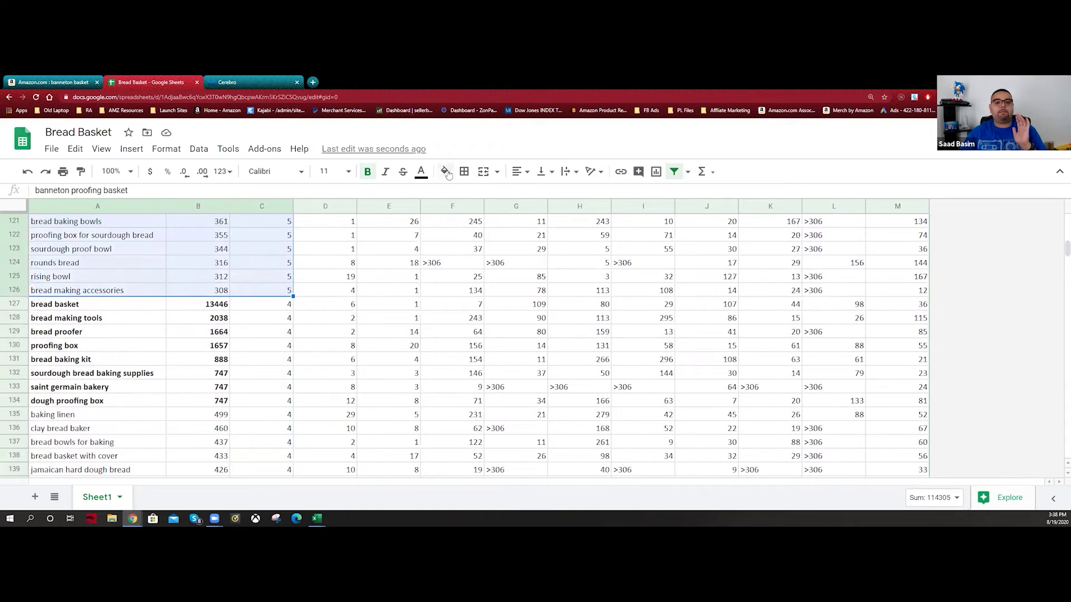
click(446, 172)
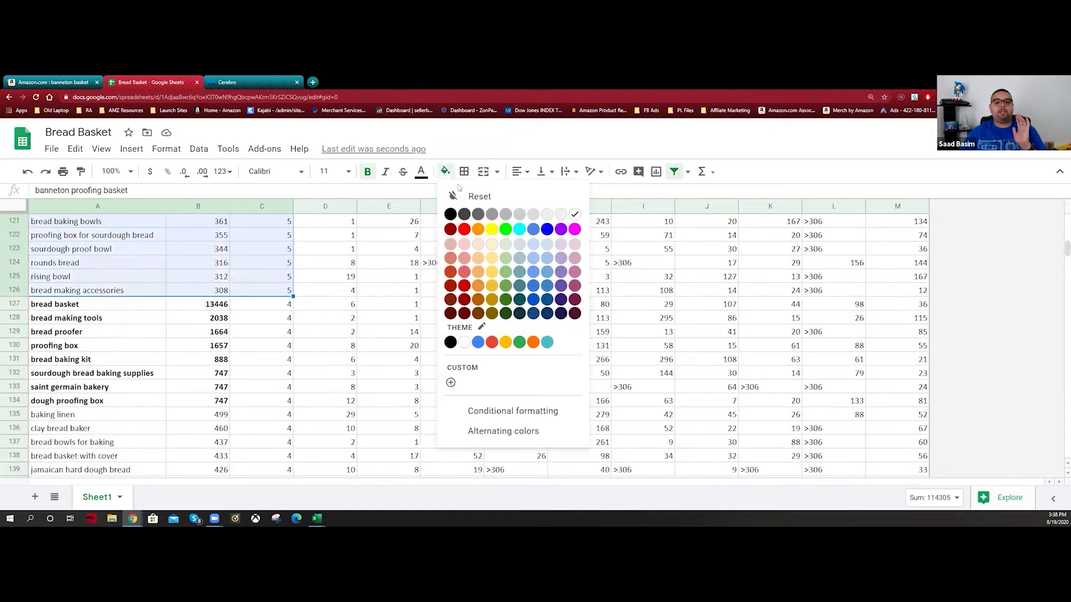
click(533, 234)
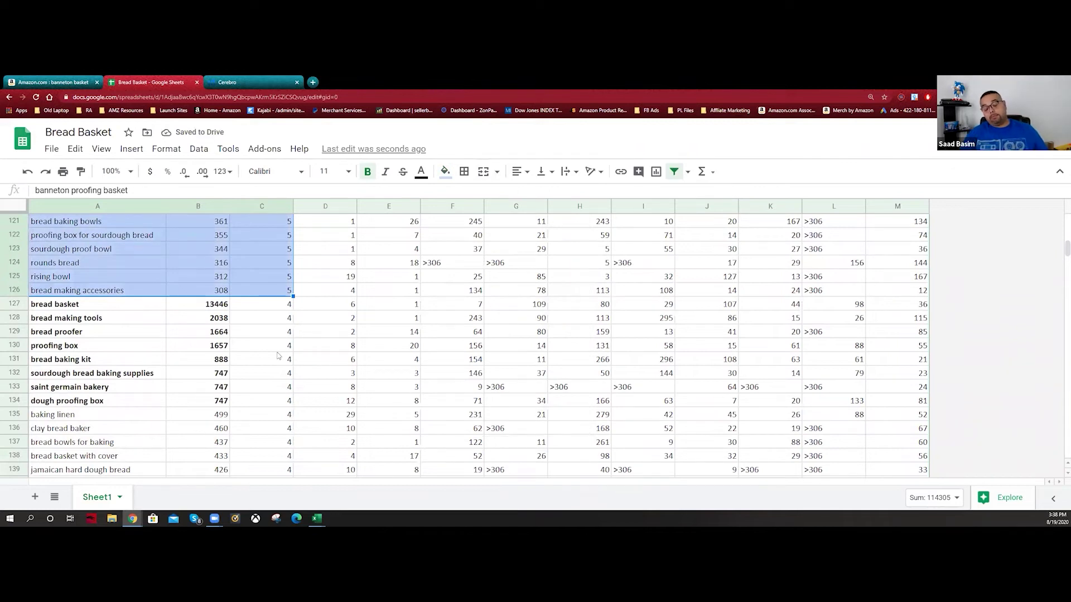
Fill the phrase, search volume and relevancy cells of the keywords with relevancy 4 and 3 (A127:C198) with cyan
click(124, 310)
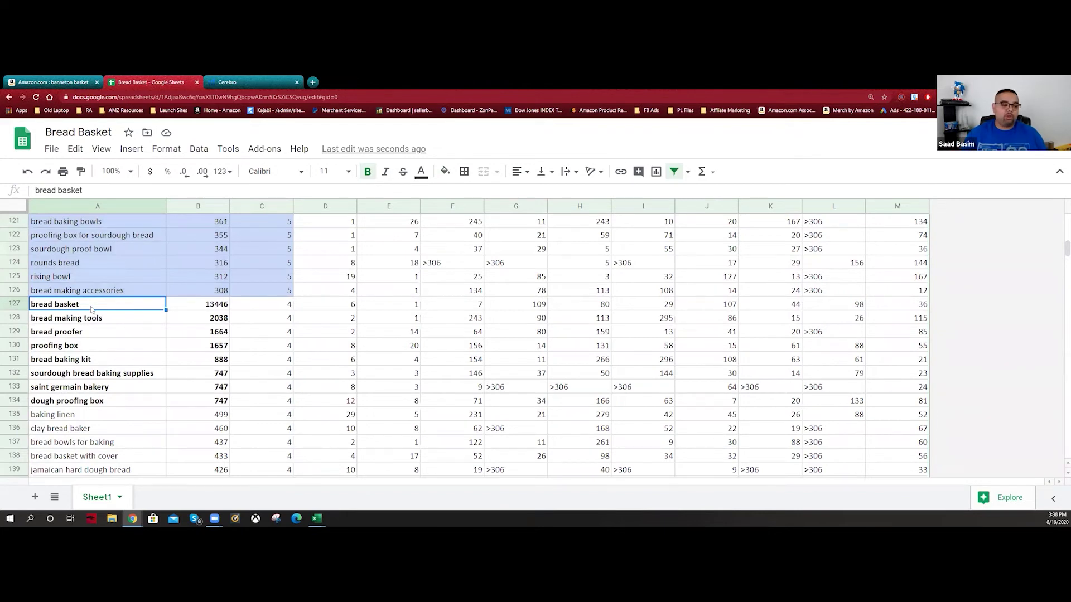
key(shift+Down)
drag(256, 484, 241, 373)
click(444, 171)
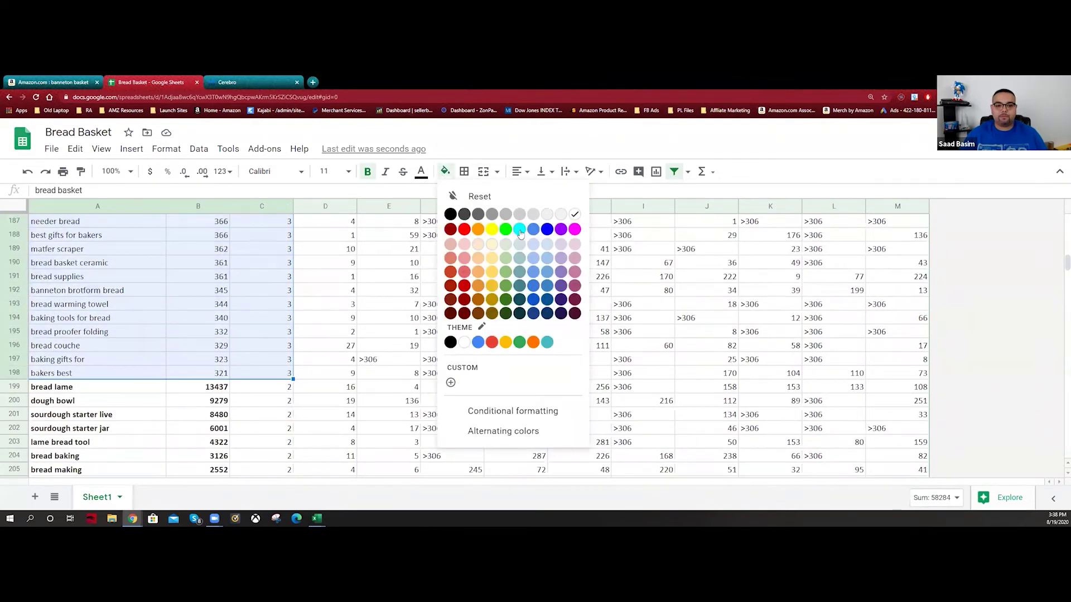
click(519, 229)
Review the colour-coded keyword groups from the start of the table, comparing the relevancy scores in the light blue and cyan rows
scroll(275, 377, up, 20)
scroll(274, 380, up, 3)
scroll(331, 354, down, 3)
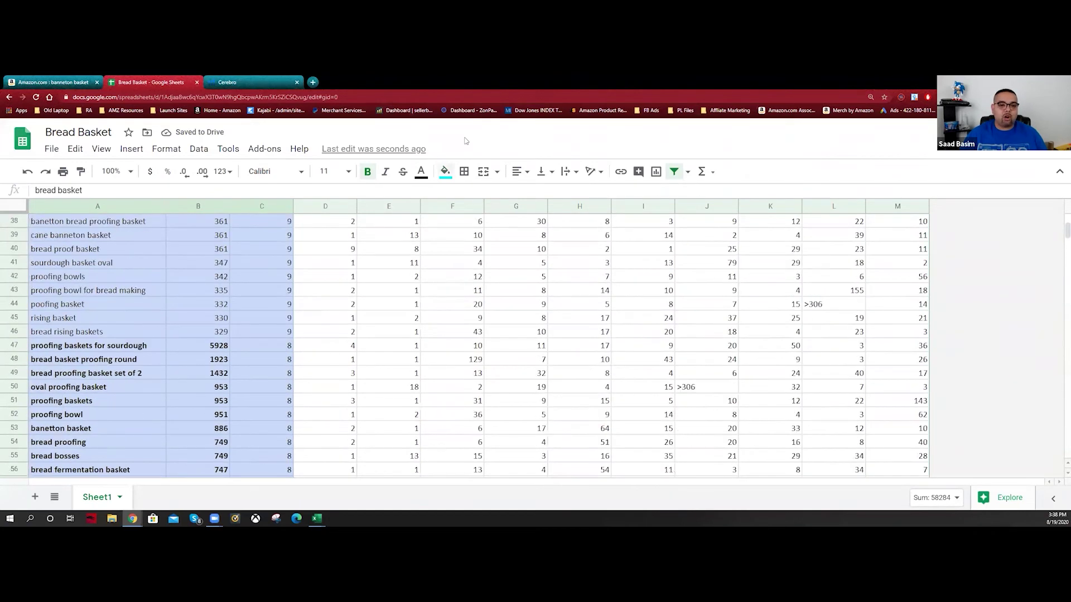
key(ctrl+minus)
scroll(251, 304, up, 10)
scroll(252, 304, up, 2)
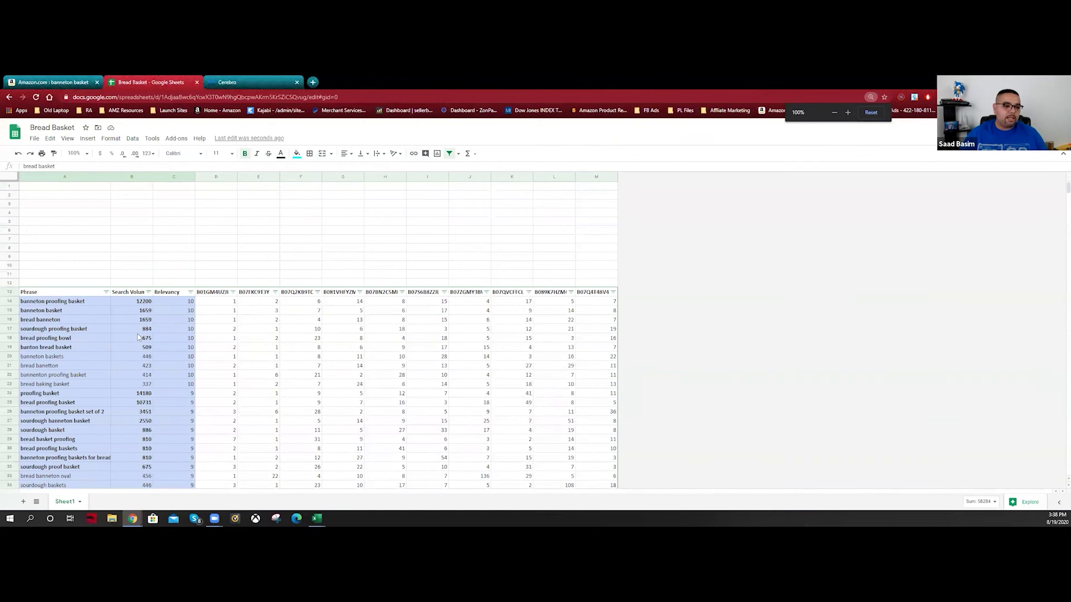
scroll(86, 319, down, 2)
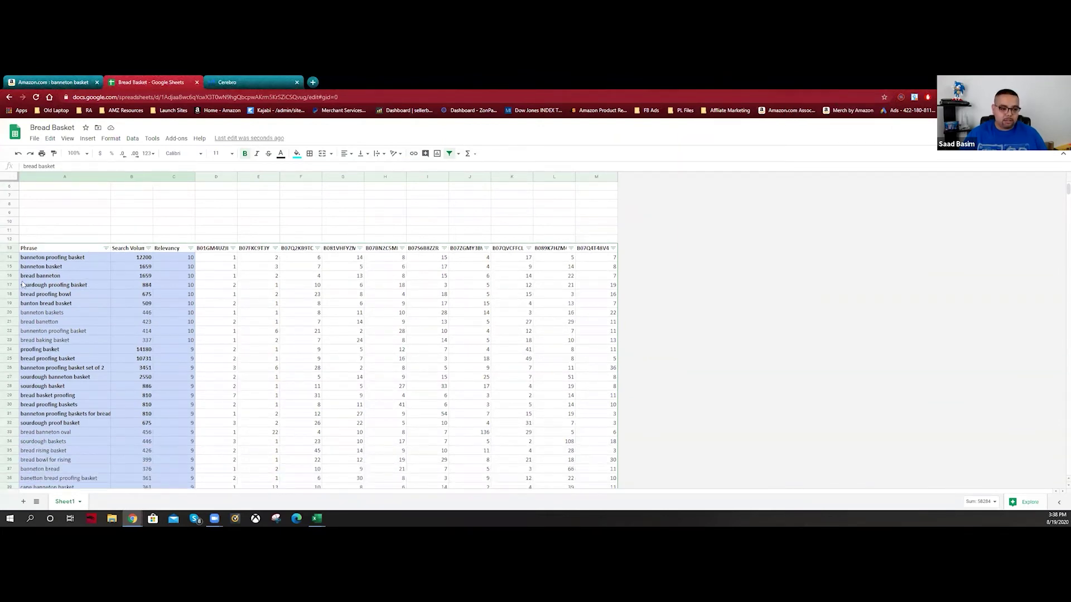
scroll(95, 363, down, 15)
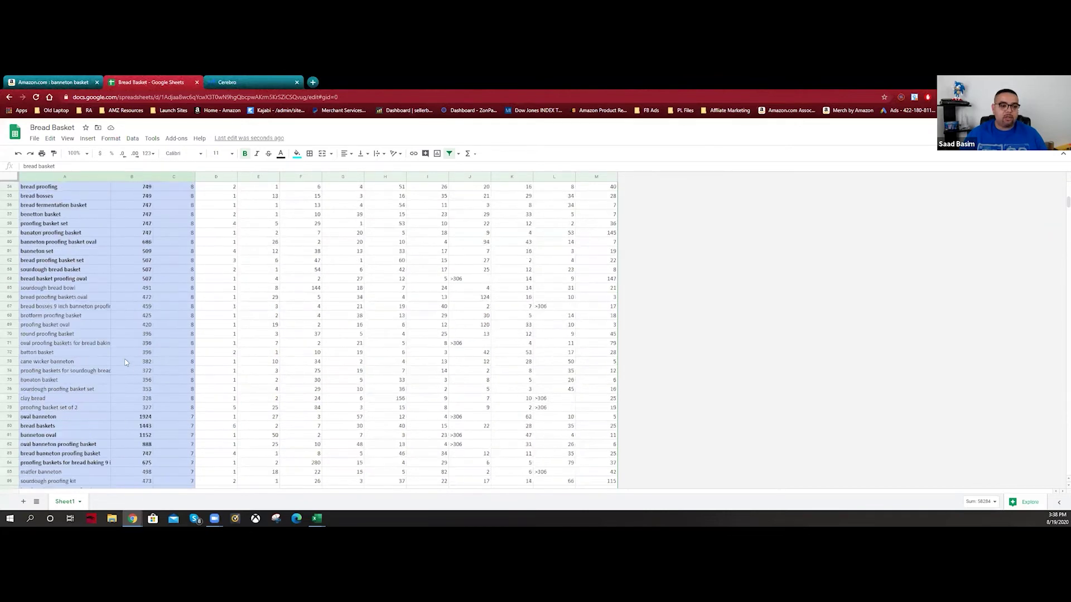
scroll(126, 363, down, 5)
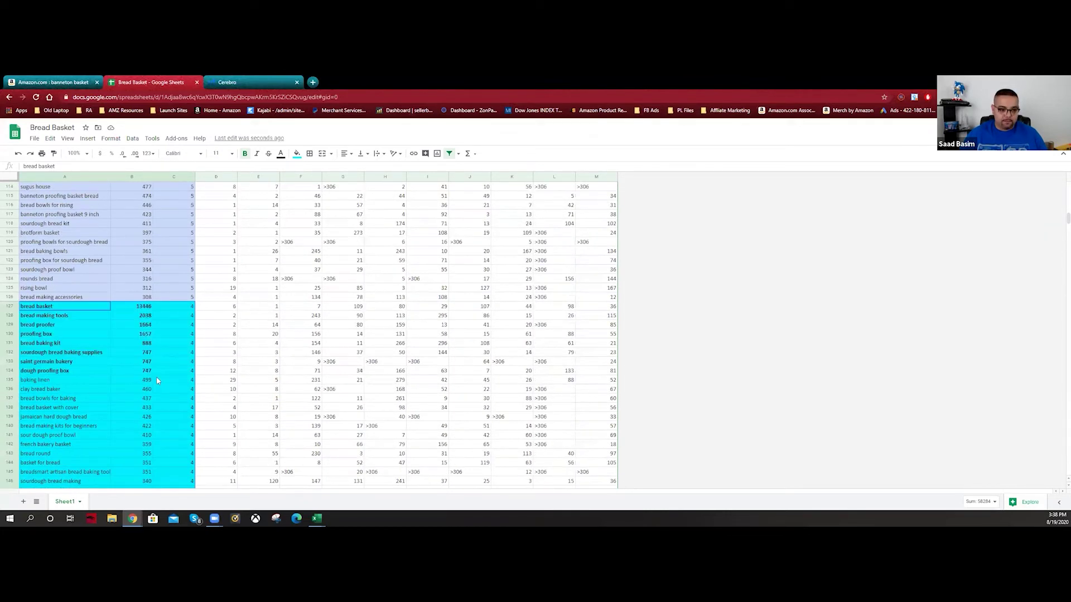
click(171, 243)
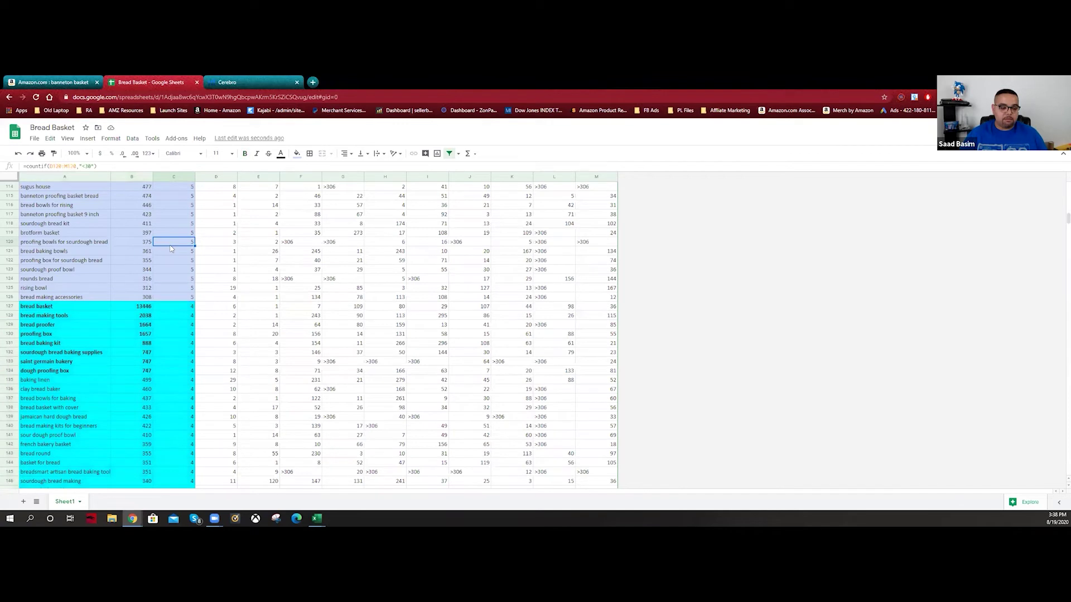
click(174, 362)
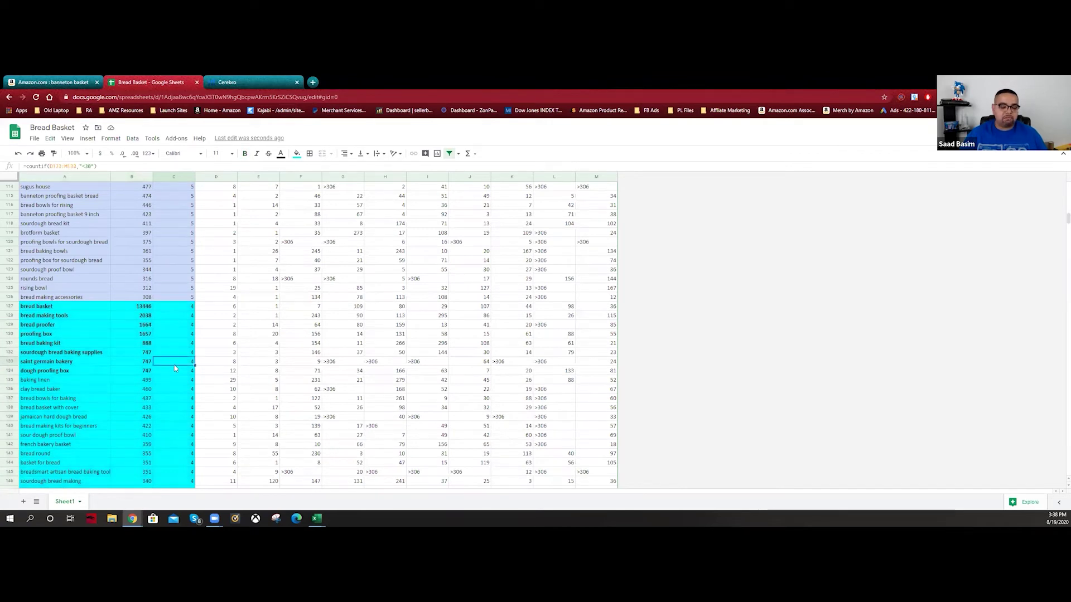
Move all keyword rows with relevancy 2 or lower, from "bread lame" in row 199 onward, down to start at row 210
scroll(175, 368, down, 15)
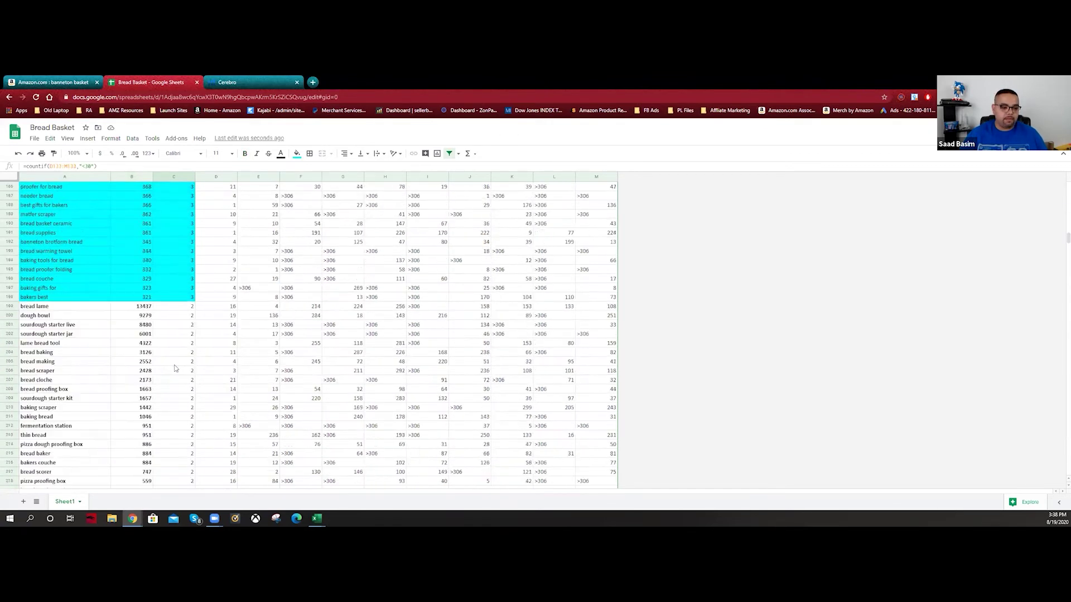
drag(55, 217, 598, 237)
key(ctrl+shift+Down)
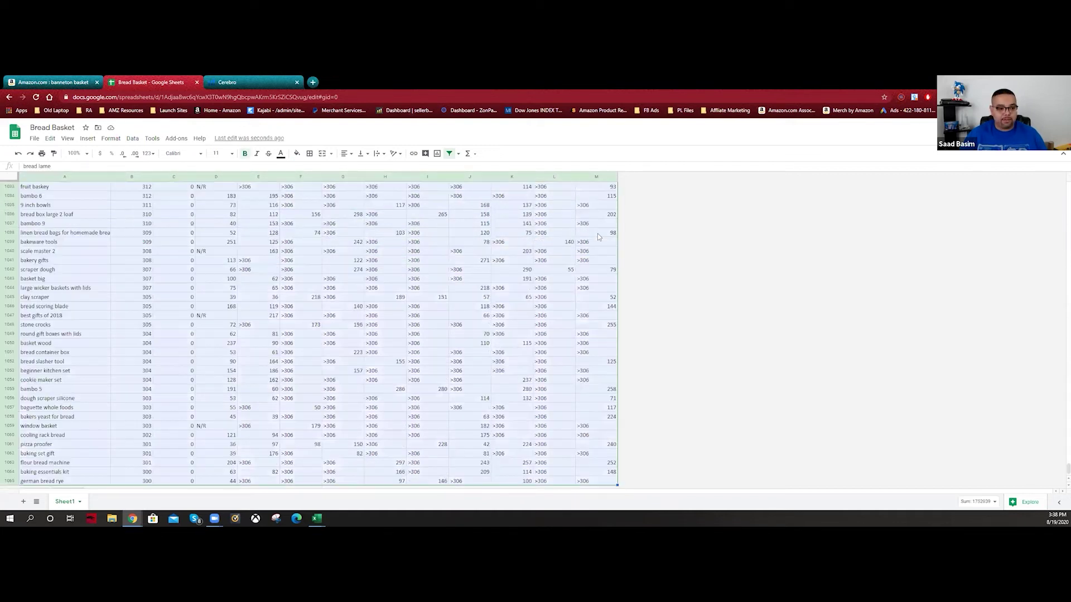
key(ctrl+shift+Up)
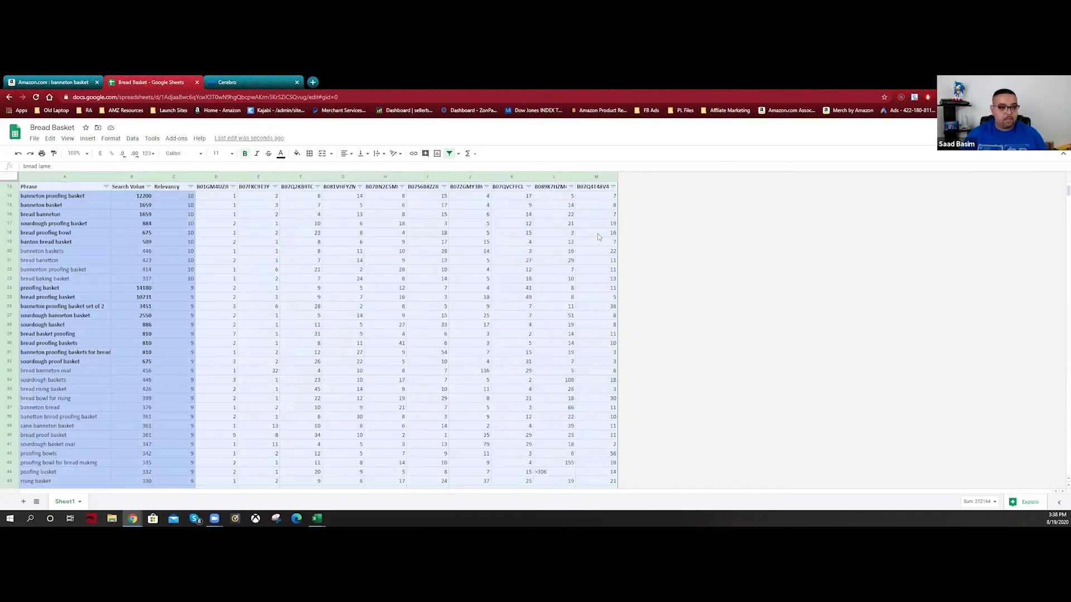
scroll(351, 367, down, 20)
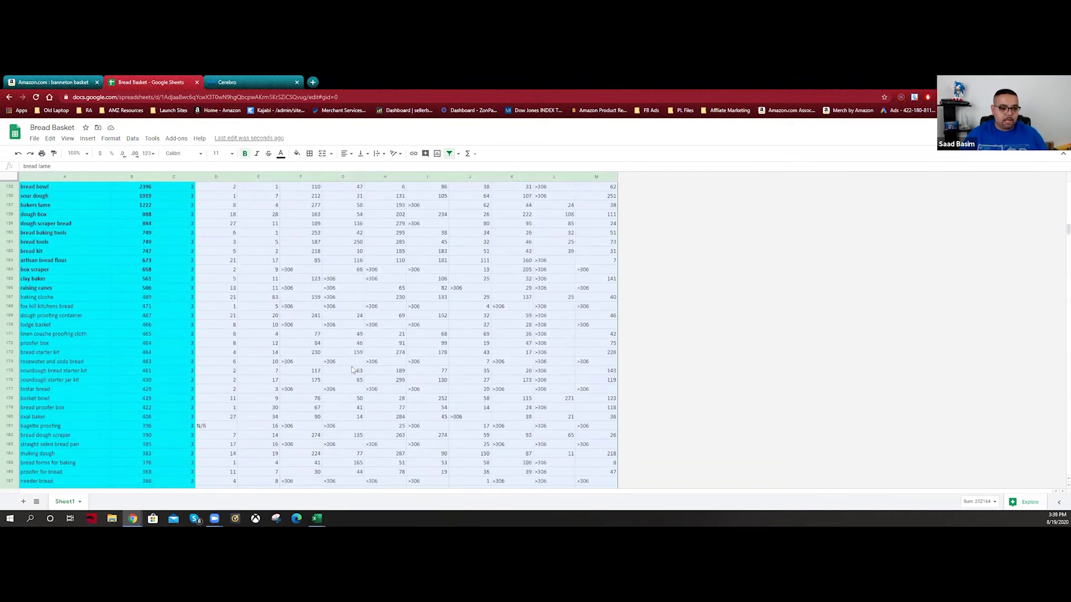
scroll(351, 366, up, 5)
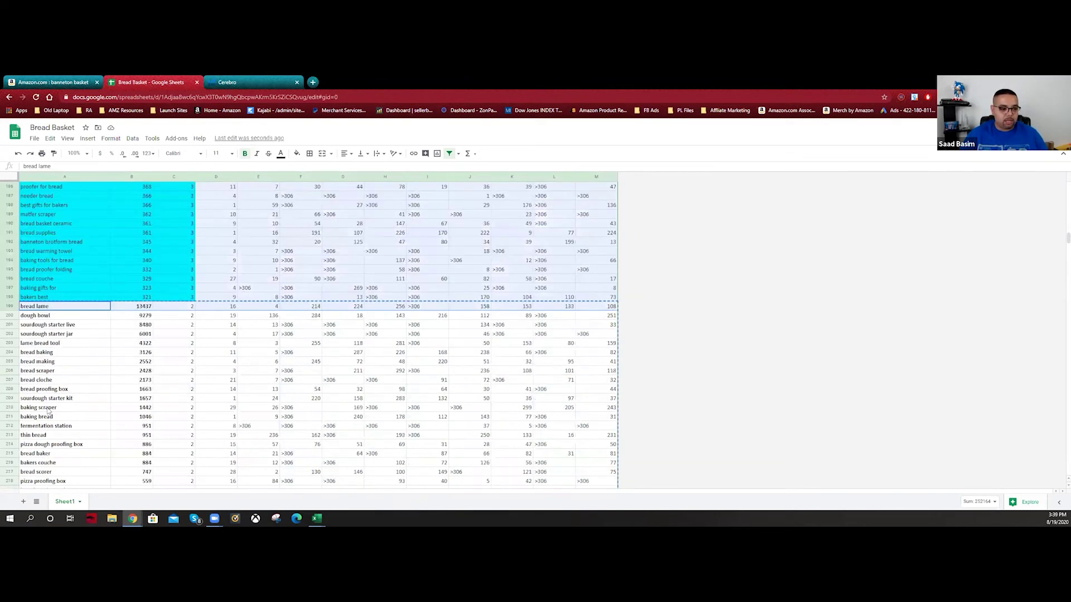
click(50, 409)
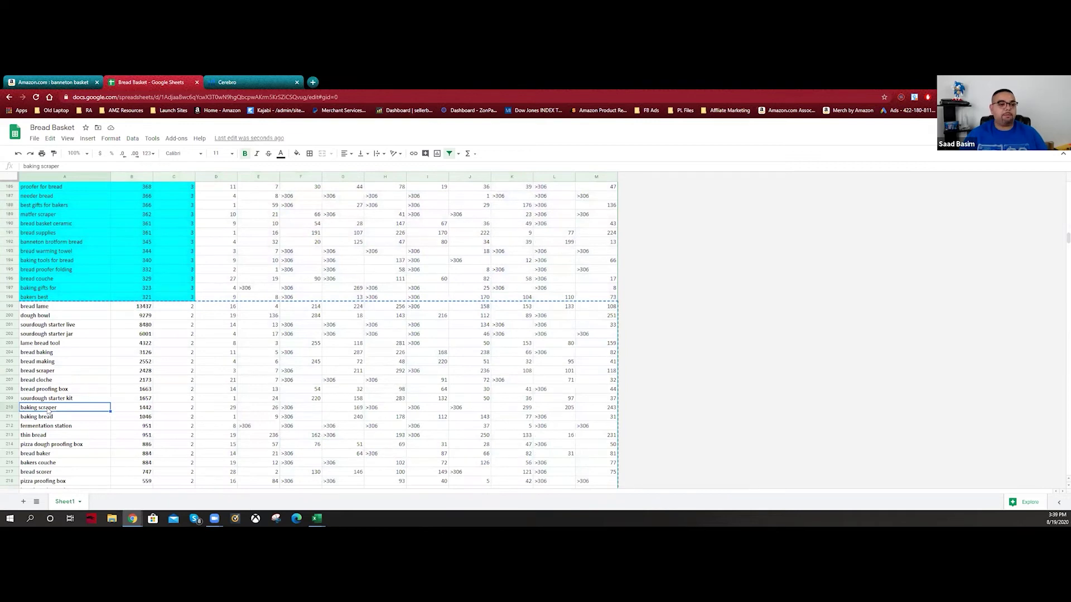
key(ctrl+v)
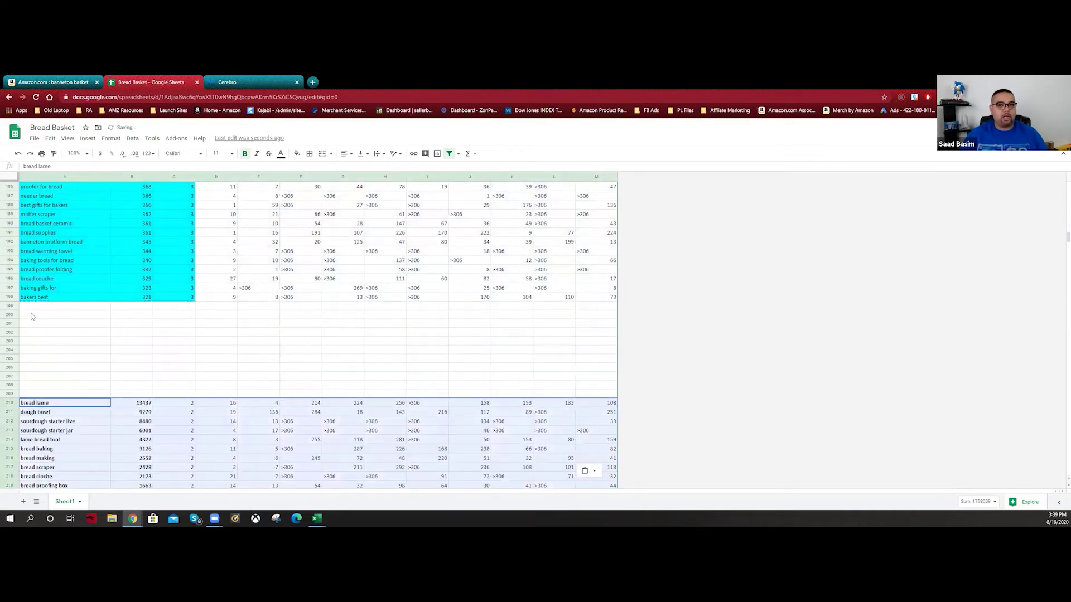
Fill the empty block A200:M209 above the low-relevancy keywords with red as a divider
mouse_move(32, 315)
mouse_down()
mouse_move(106, 387)
mouse_move(587, 395)
mouse_up()
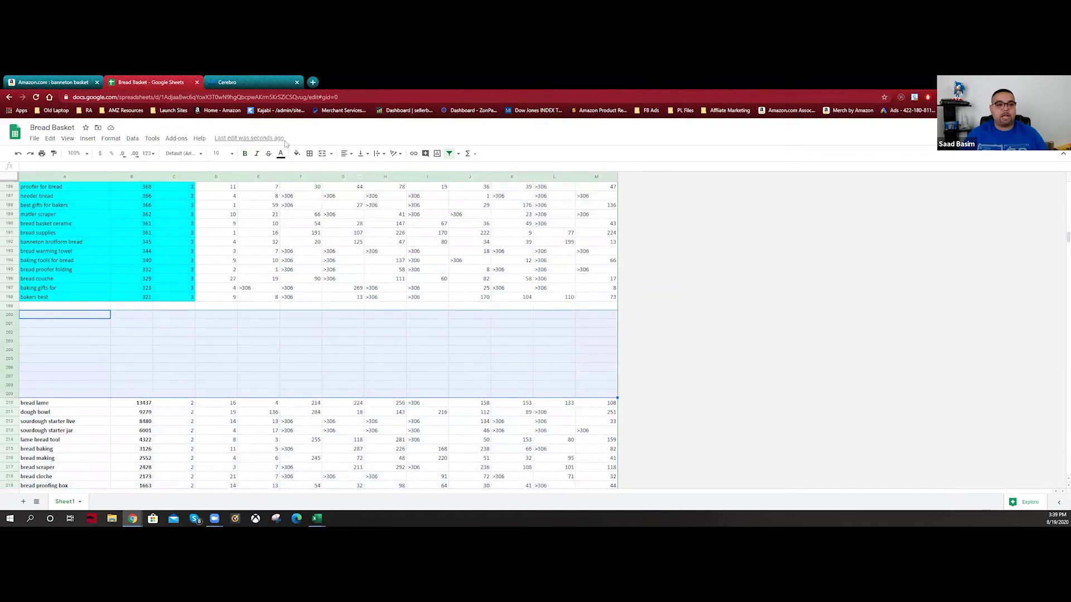
click(297, 153)
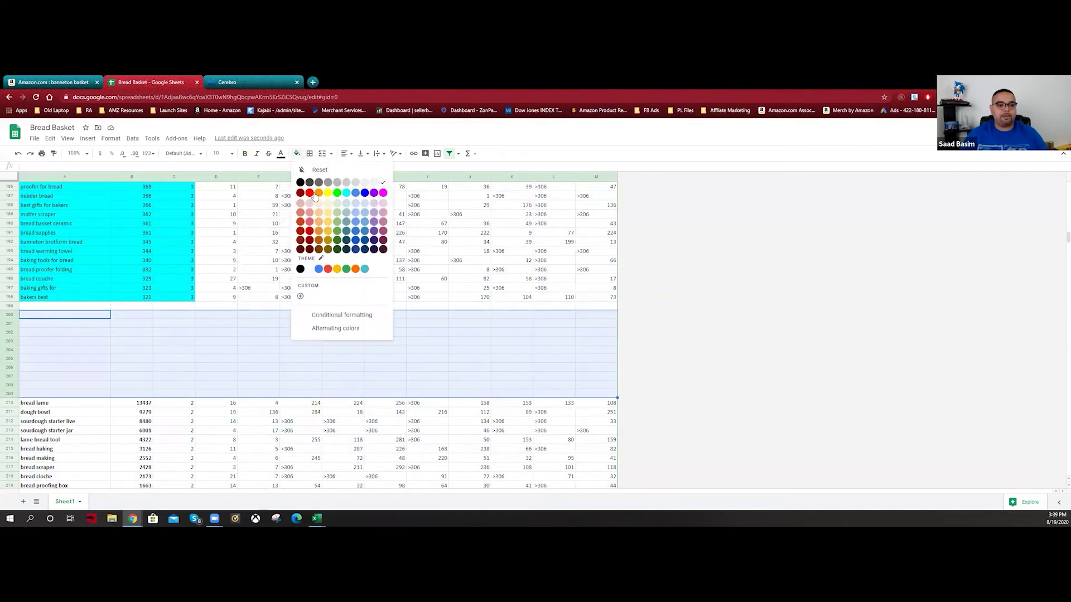
click(309, 193)
scroll(187, 370, up, 20)
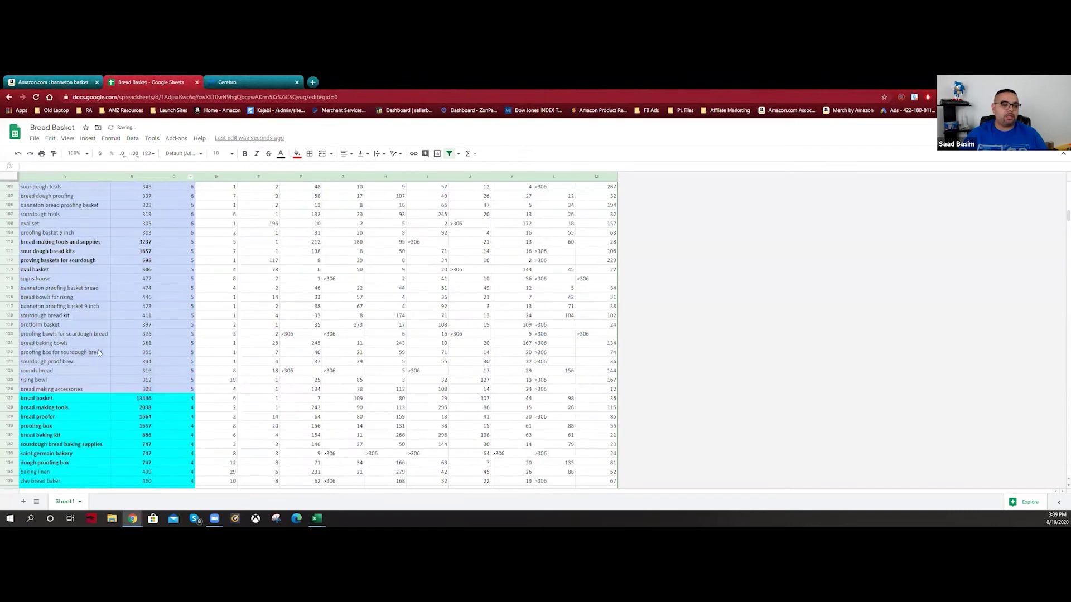
scroll(99, 353, up, 15)
scroll(201, 298, up, 5)
scroll(228, 272, down, 5)
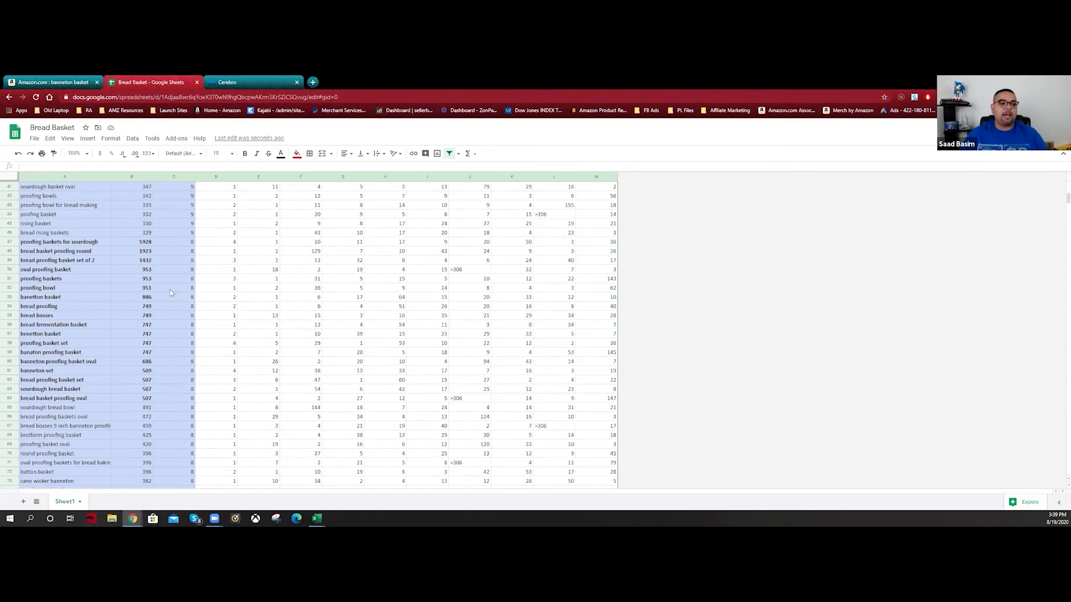
Copy all low-relevancy keyword rows, from "bread lame" in row 210 to the end, into a new sheet starting at A2
key(ctrl+plus)
key(ctrl+plus)
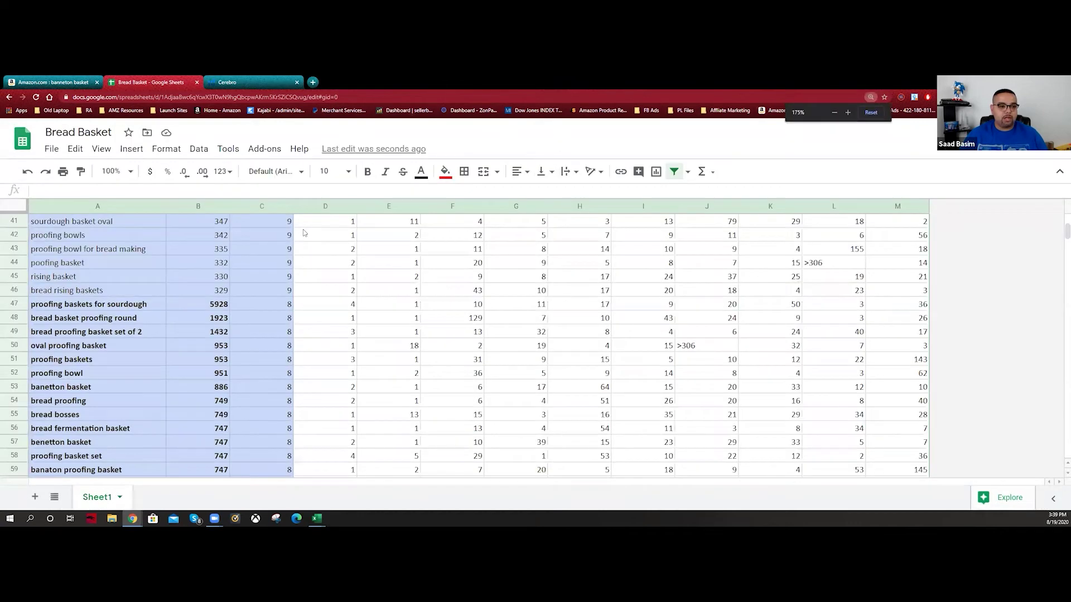
scroll(334, 226, down, 15)
scroll(359, 311, down, 20)
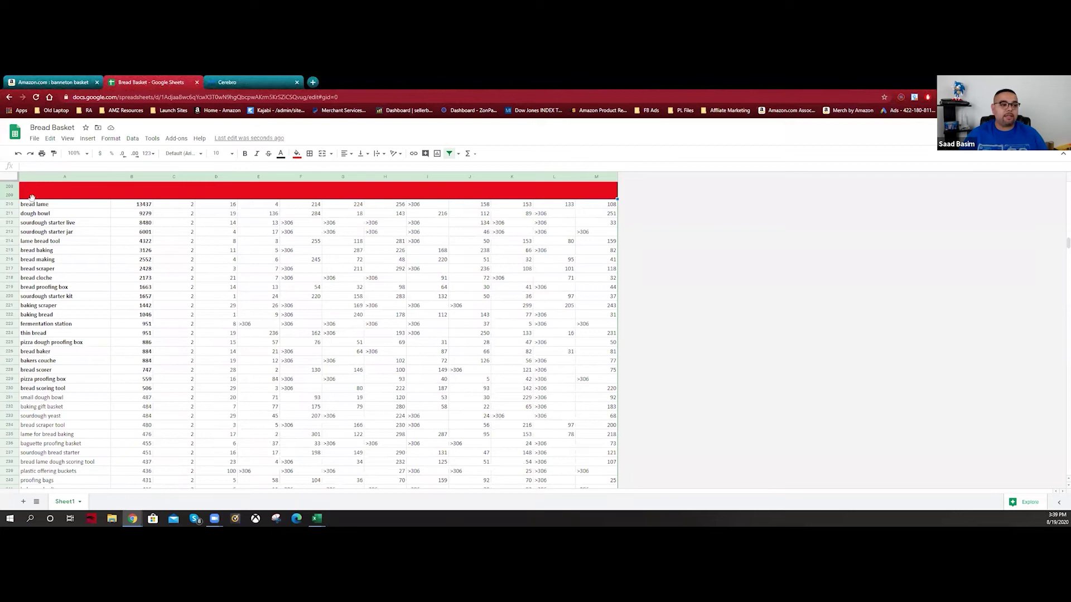
drag(34, 205, 589, 238)
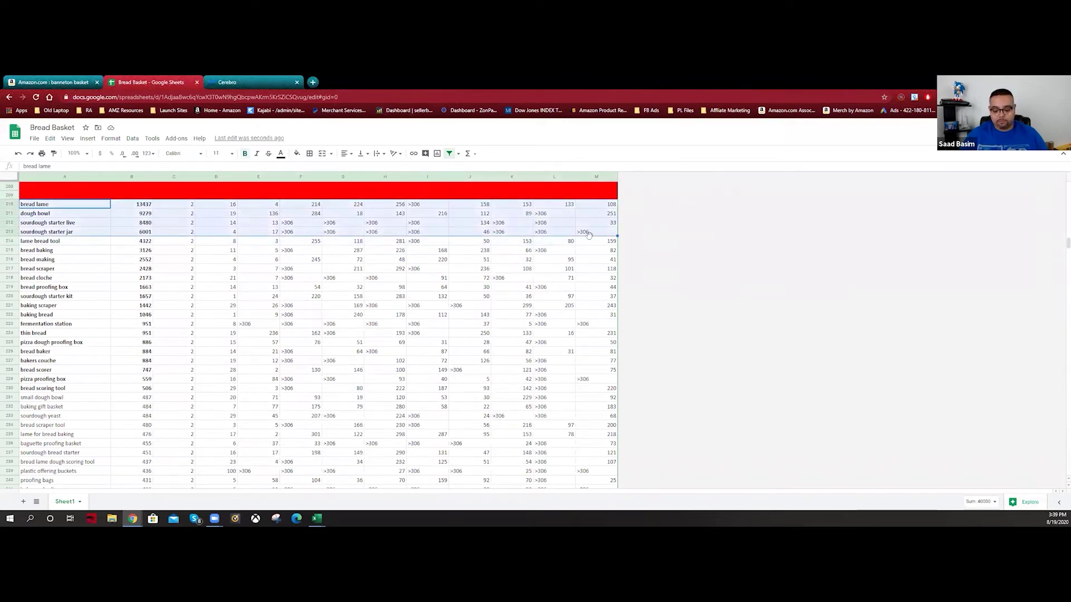
key(ctrl+shift+Down)
key(ctrl+c)
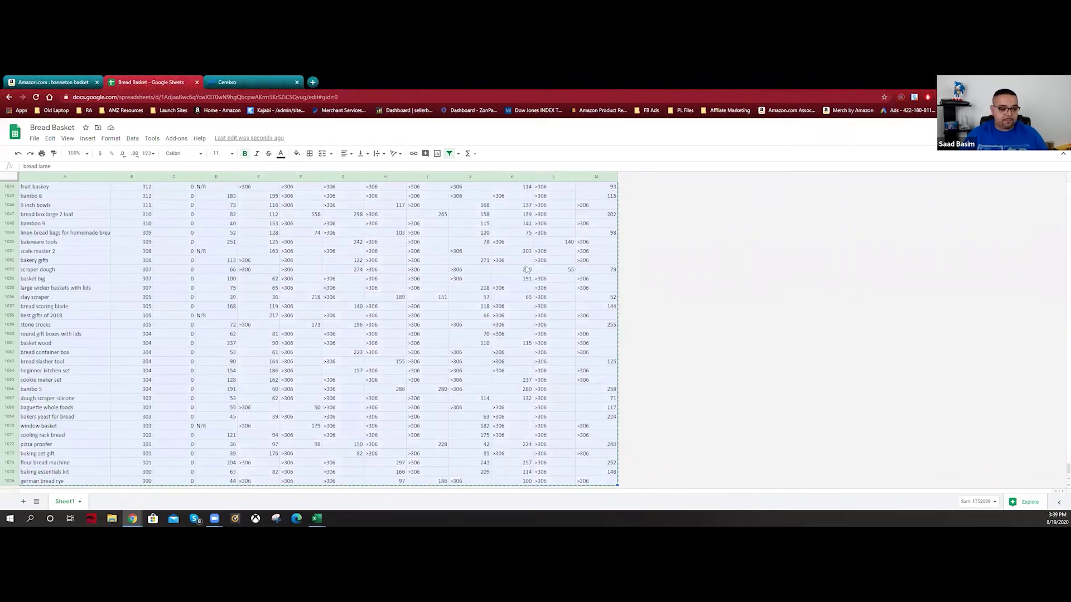
click(23, 502)
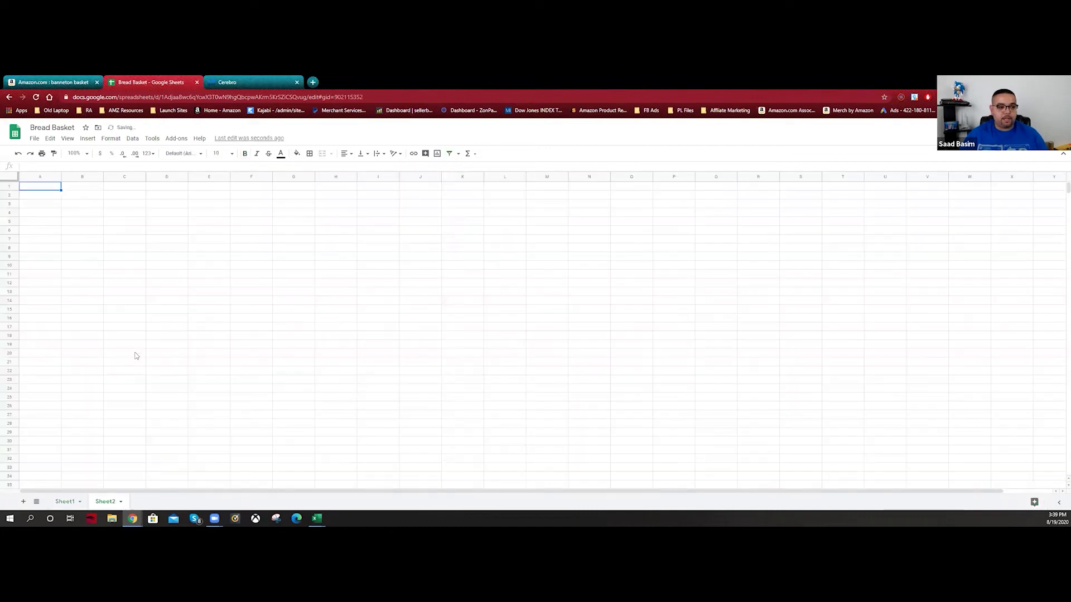
click(42, 196)
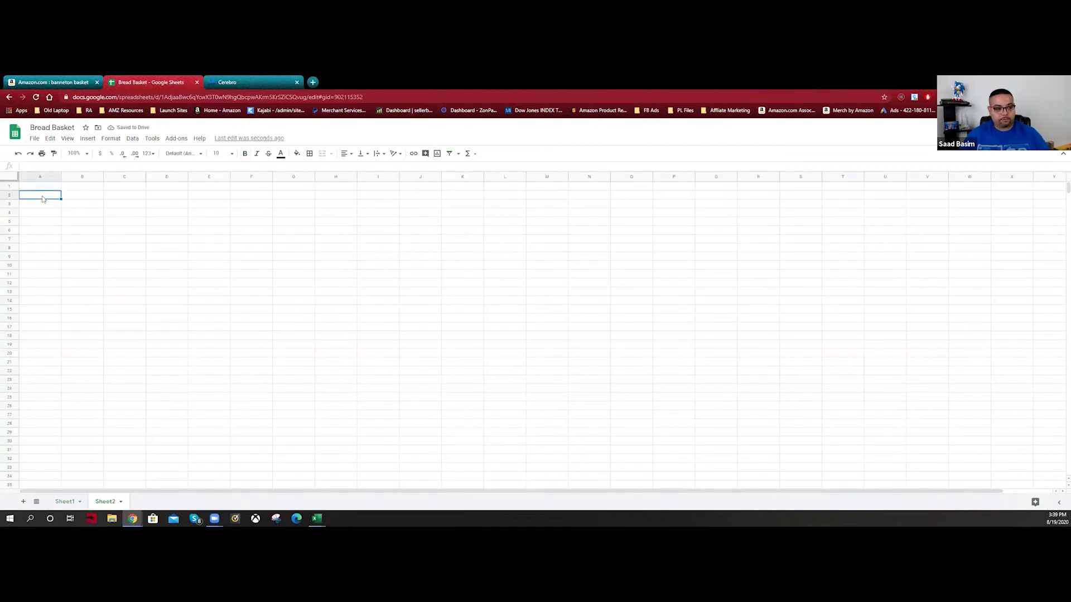
key(ctrl+v)
Copy the header row A13:M13 from Sheet1 into row 1 of Sheet2 and widen the Phrase column to fit its keywords
click(65, 502)
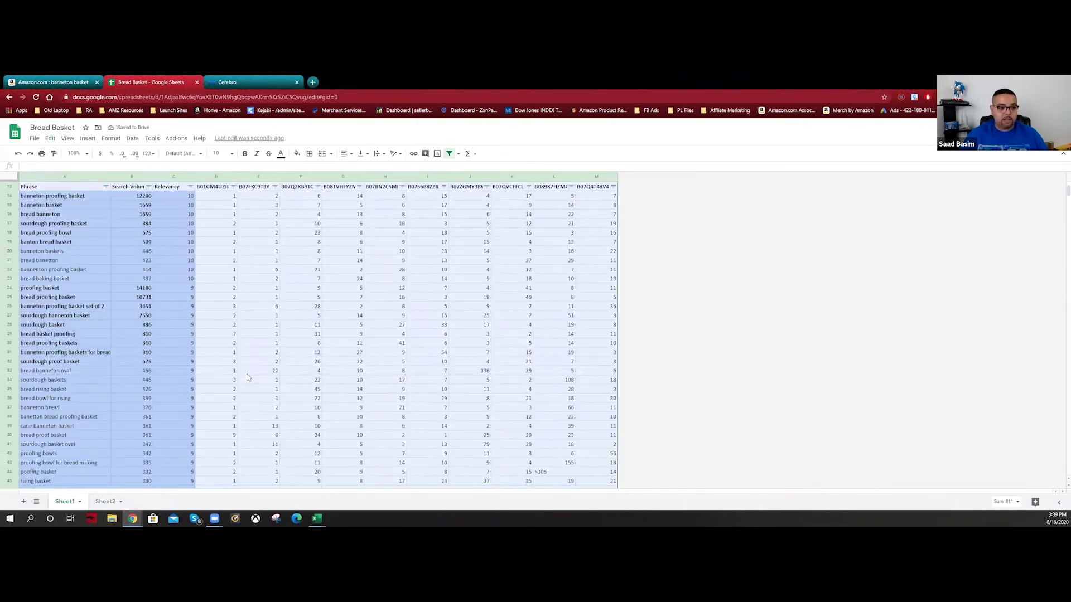
scroll(42, 289, up, 4)
drag(43, 292, 602, 294)
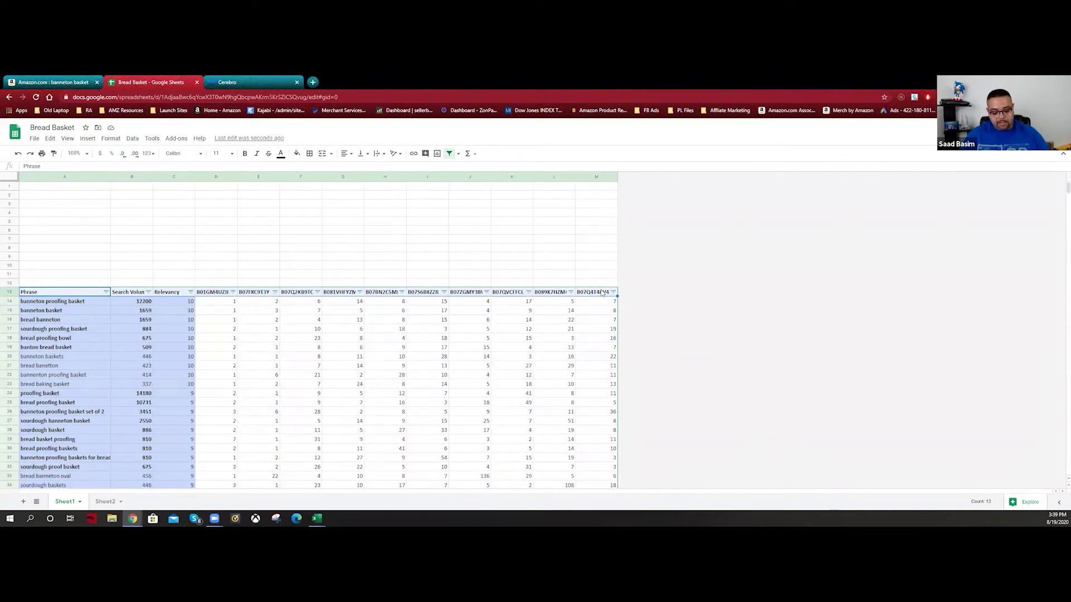
key(ctrl+c)
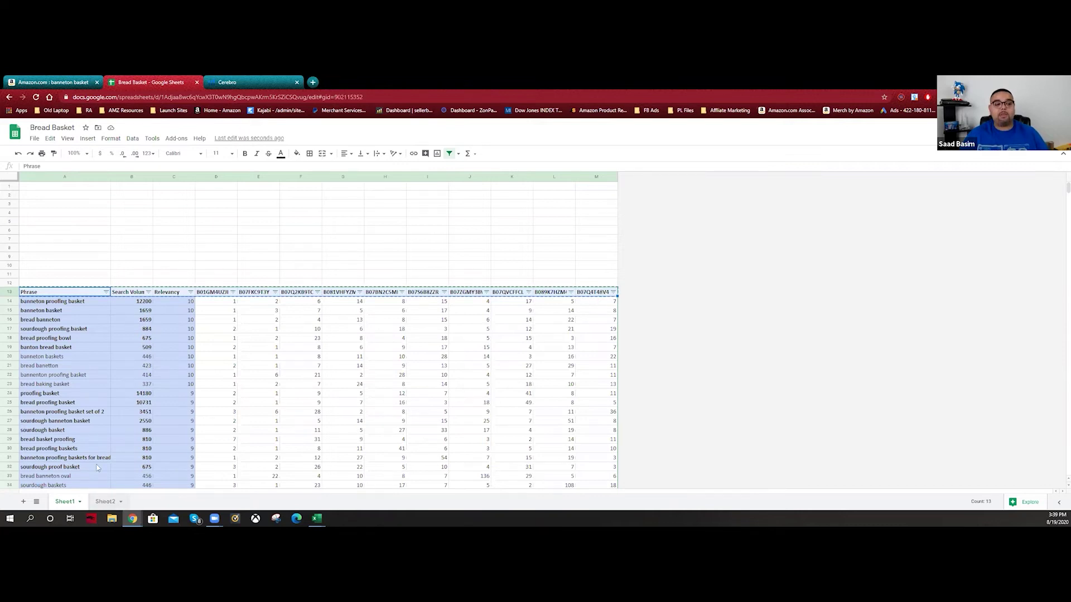
click(106, 501)
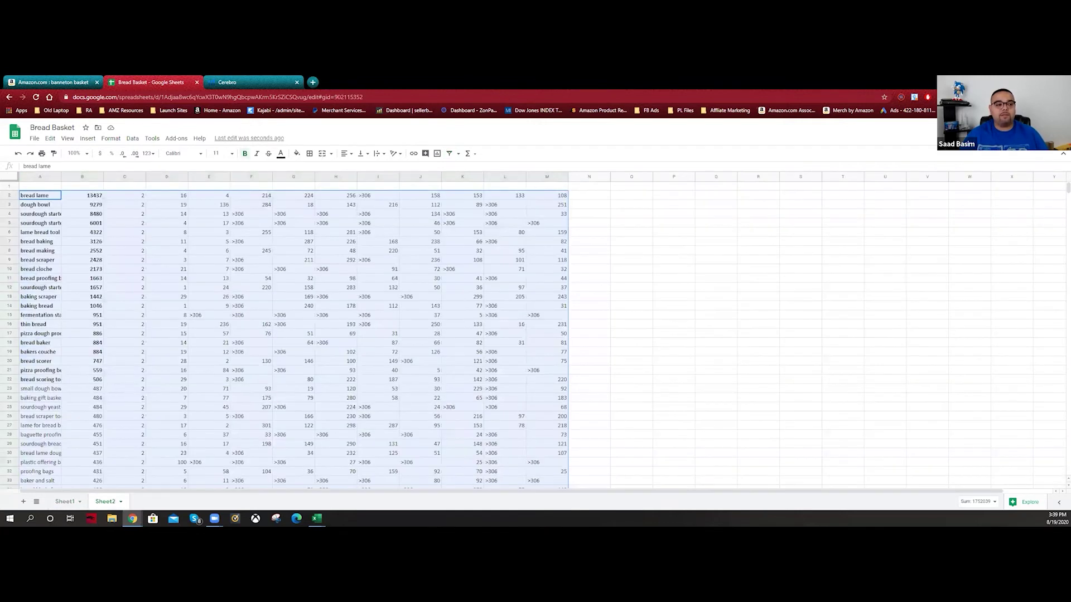
click(38, 186)
key(ctrl+v)
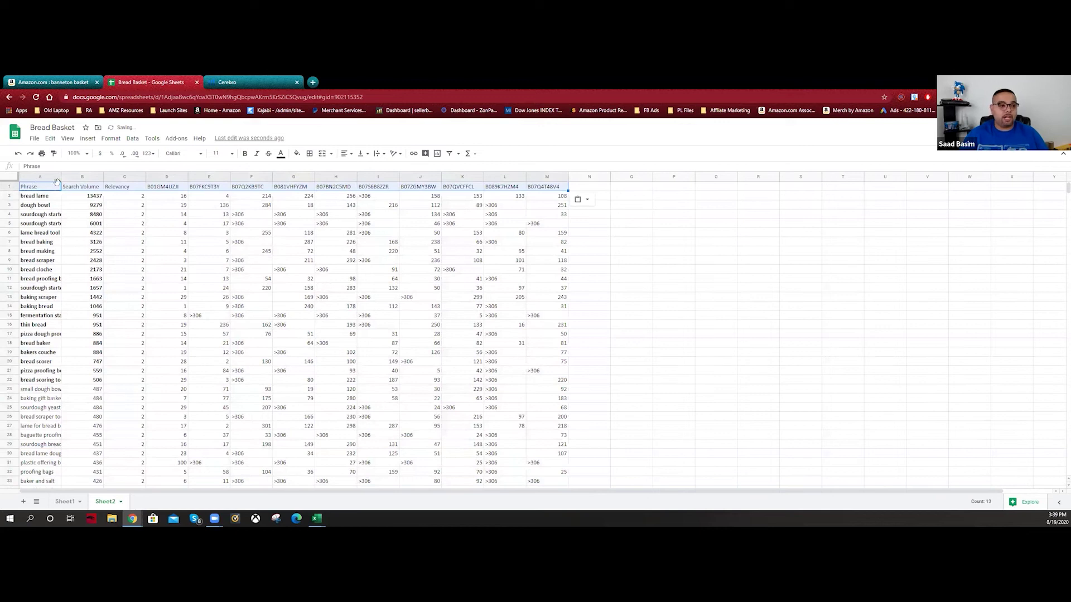
drag(104, 177, 115, 177)
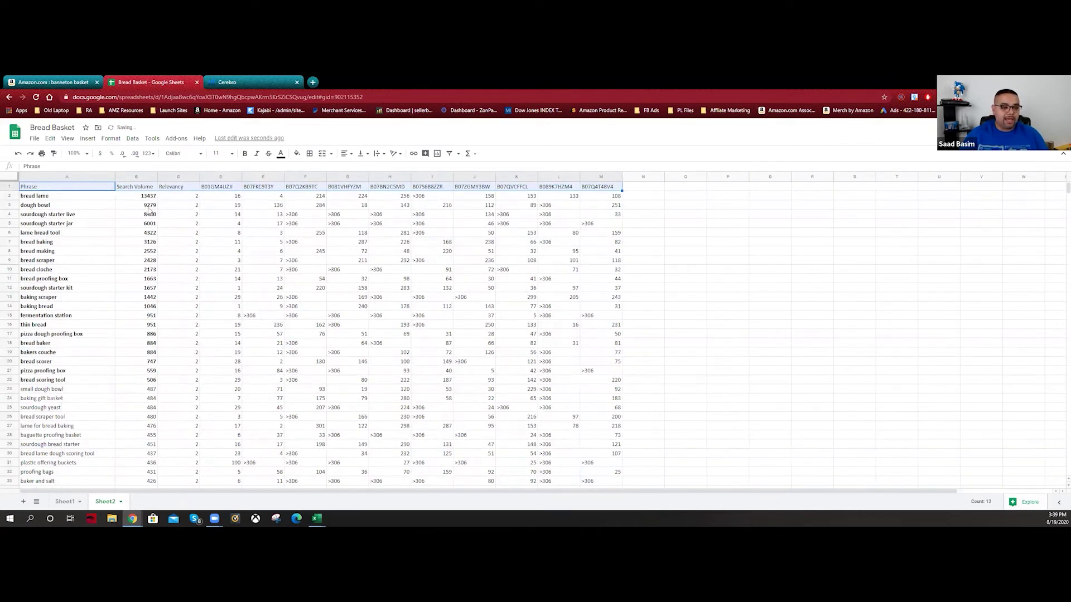
Examine the low-relevancy phrases and their search volumes in Sheet2, from "bread lame" downward
key(ctrl+plus)
key(ctrl+plus)
key(ctrl+plus)
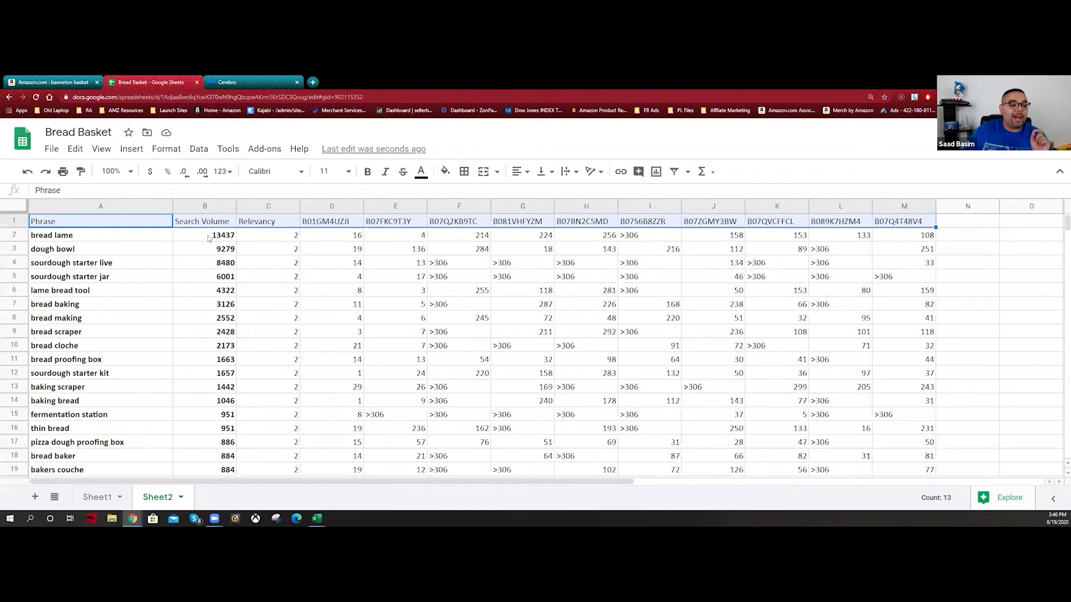
drag(94, 239, 89, 457)
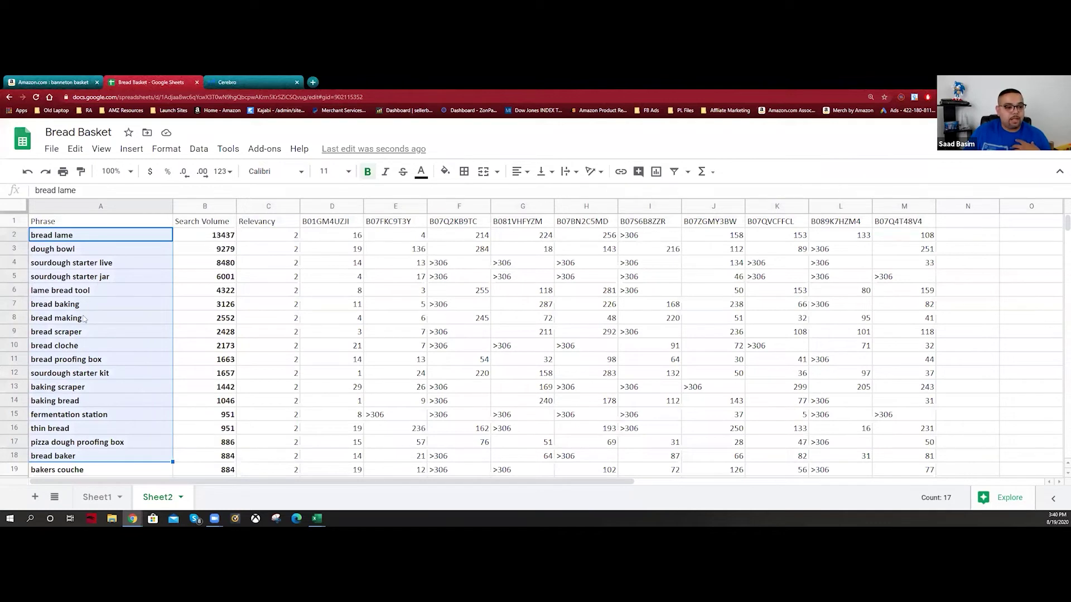
click(82, 329)
click(81, 318)
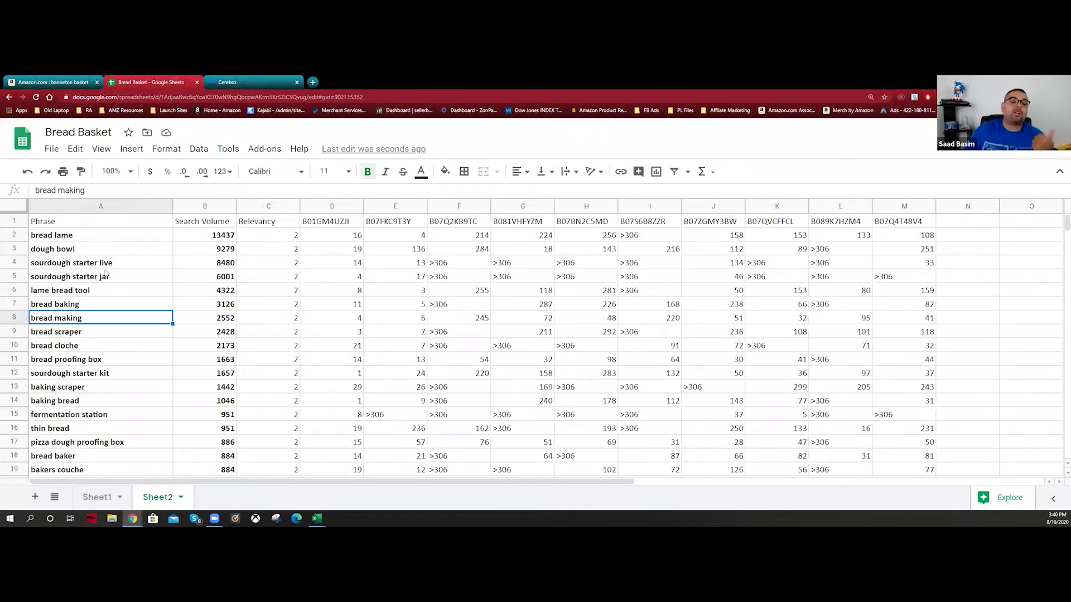
scroll(106, 272, down, 2)
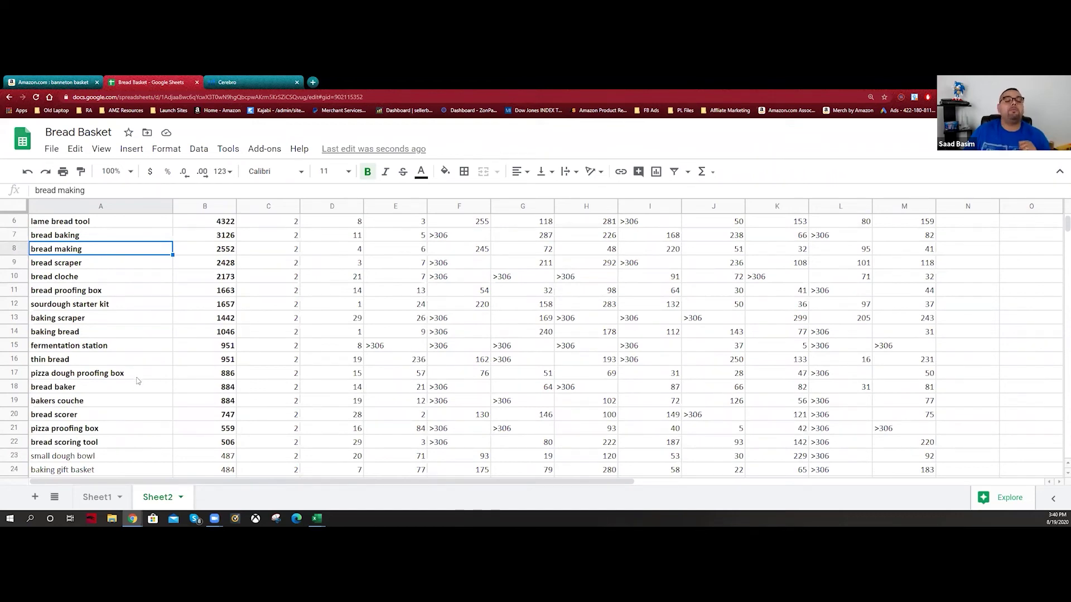
scroll(138, 381, up, 2)
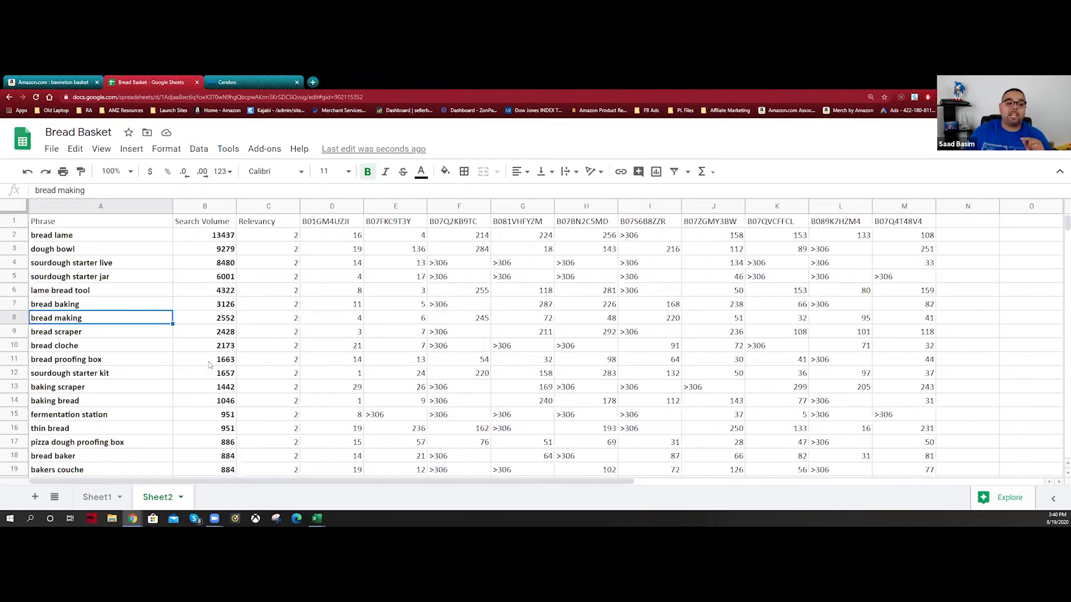
drag(205, 263, 210, 360)
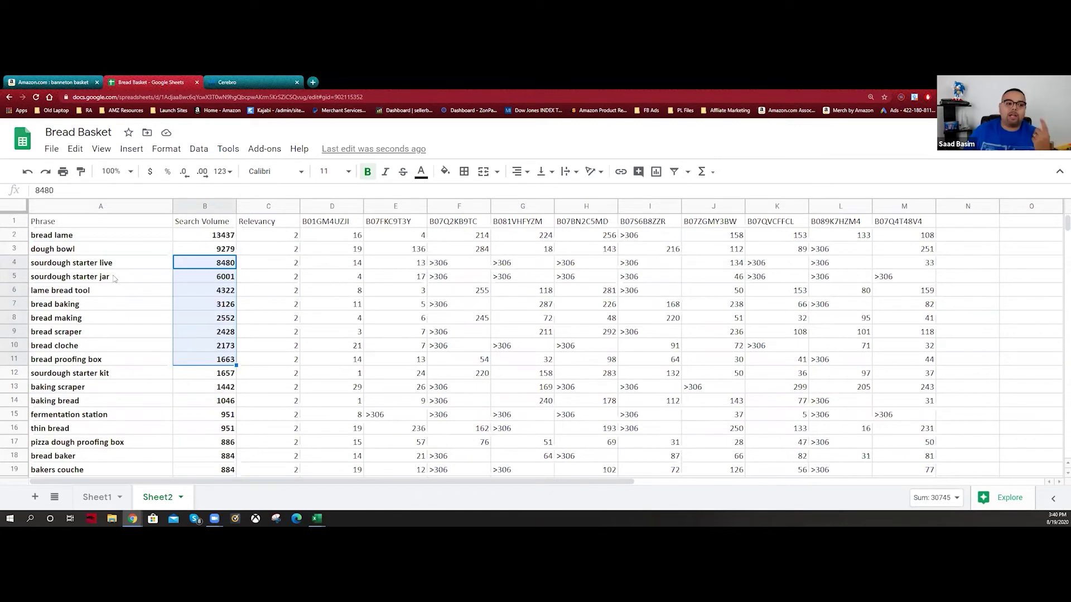
drag(100, 237, 124, 476)
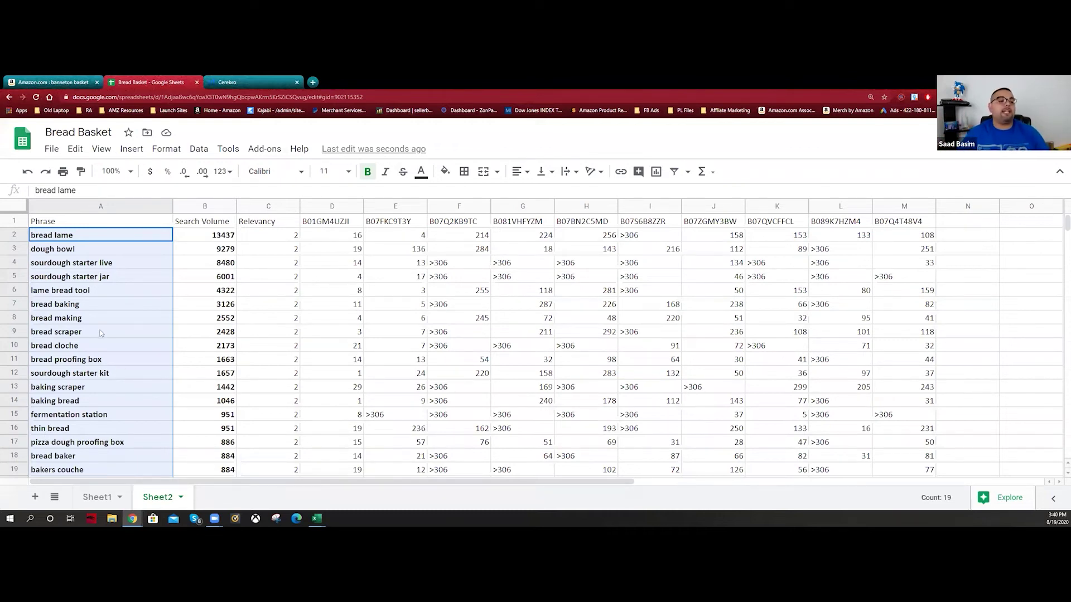
click(76, 239)
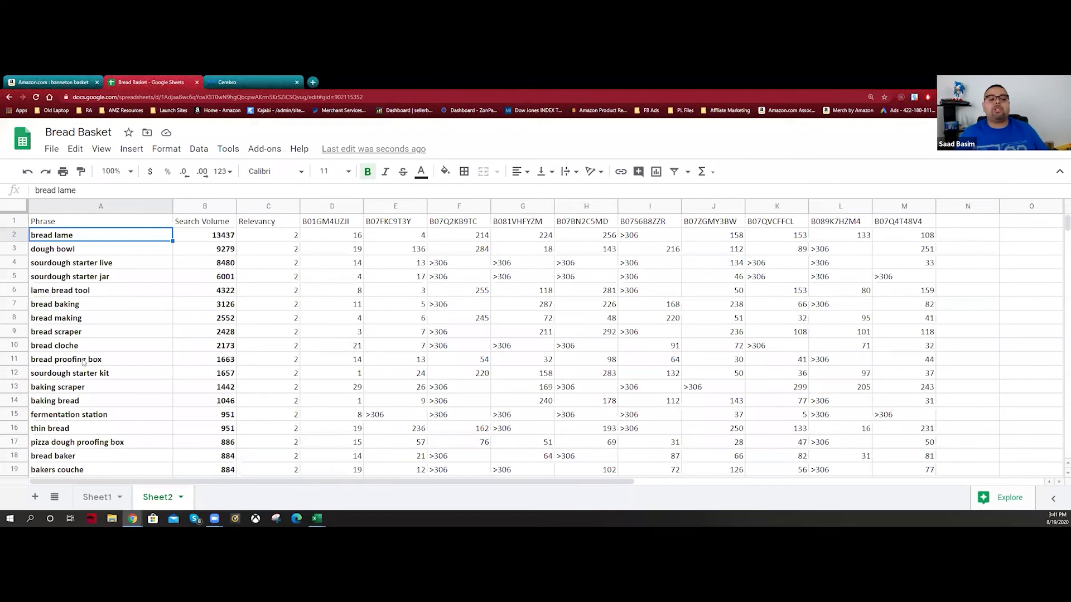
Return to Sheet1 and review the remaining high-relevancy keywords from the header row downward
click(95, 497)
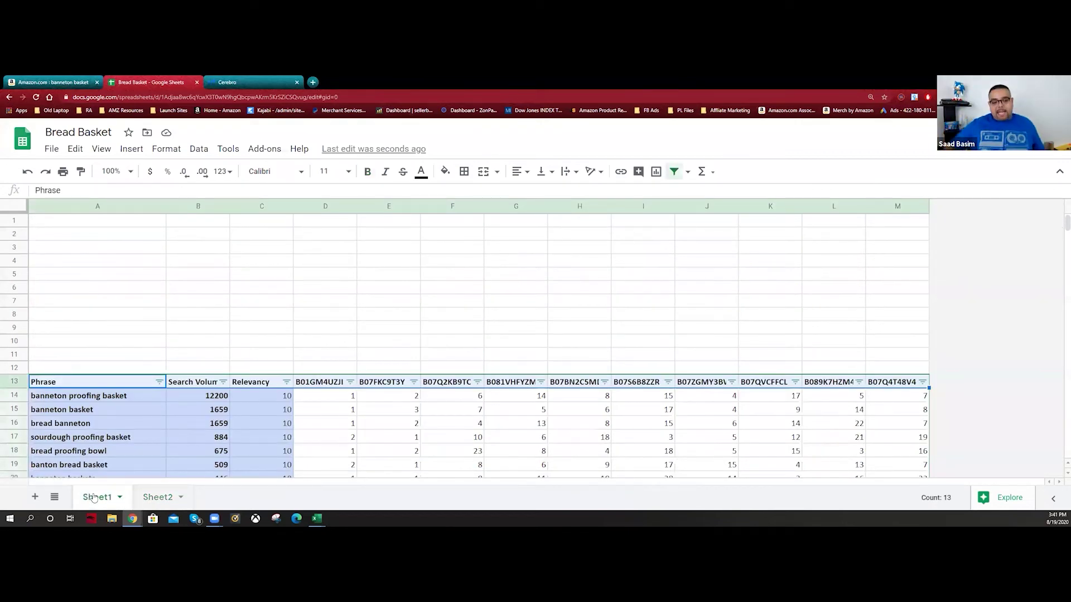
click(262, 342)
scroll(262, 341, down, 5)
scroll(248, 338, up, 4)
scroll(240, 349, down, 2)
scroll(235, 356, down, 15)
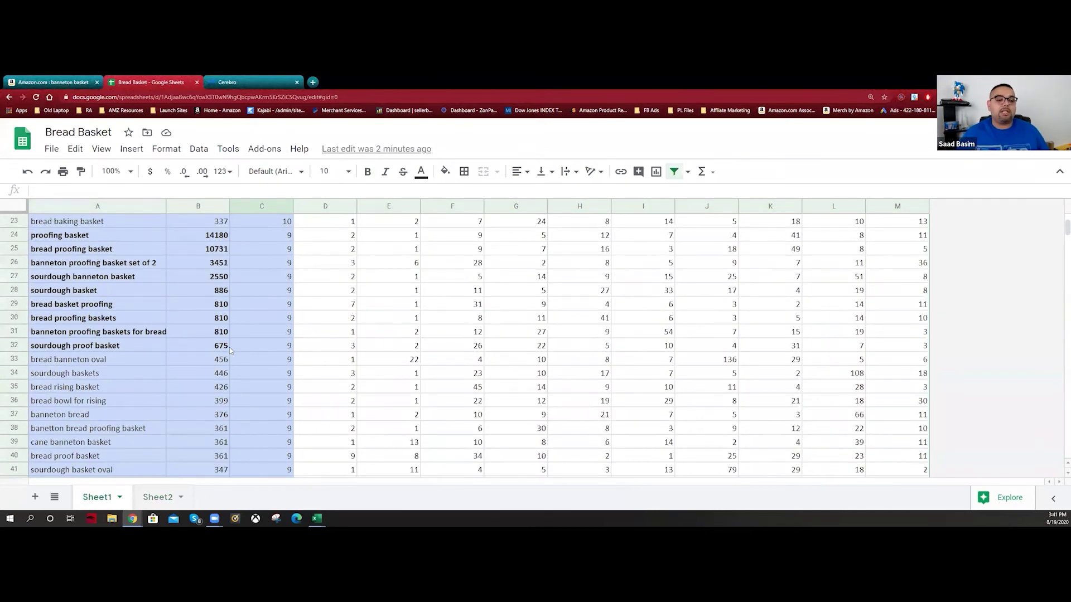
scroll(266, 395, up, 20)
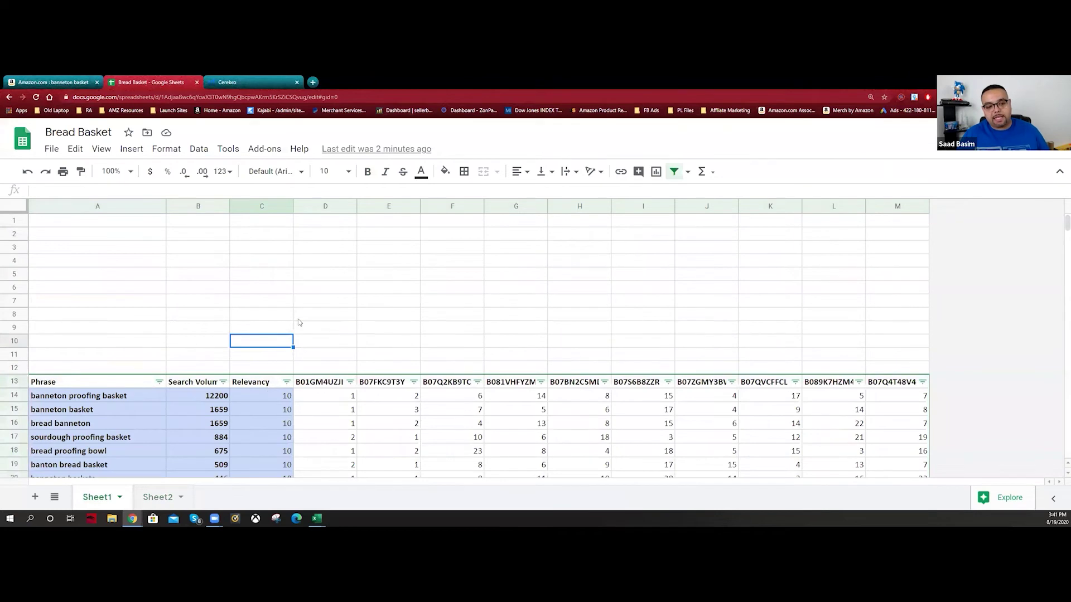
scroll(295, 329, down, 4)
scroll(396, 338, up, 3)
scroll(397, 330, down, 1)
scroll(534, 147, down, 2)
scroll(174, 316, down, 3)
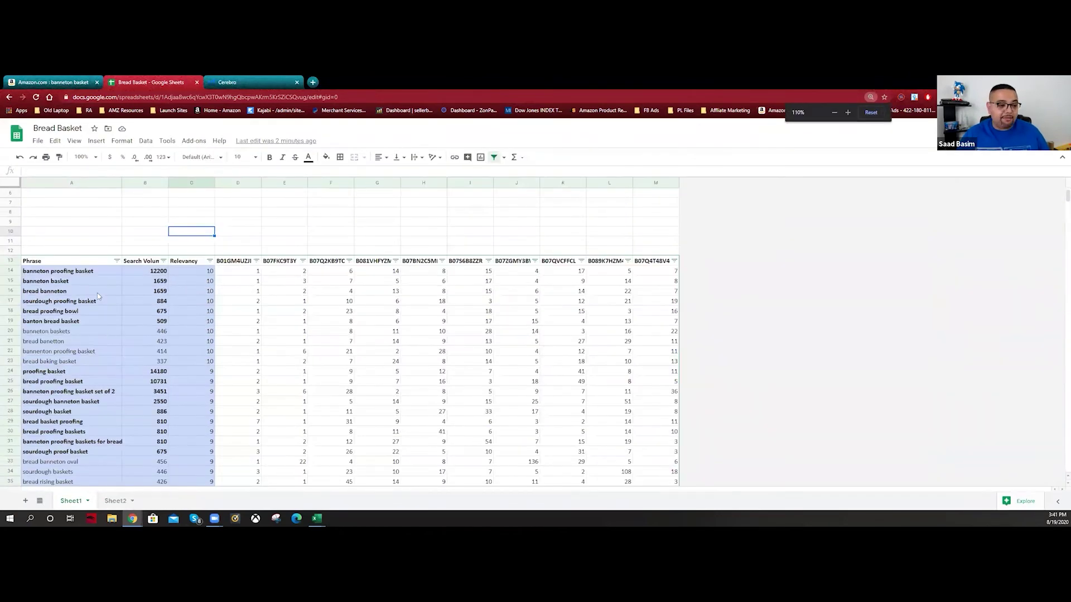
scroll(87, 358, down, 15)
scroll(193, 394, up, 15)
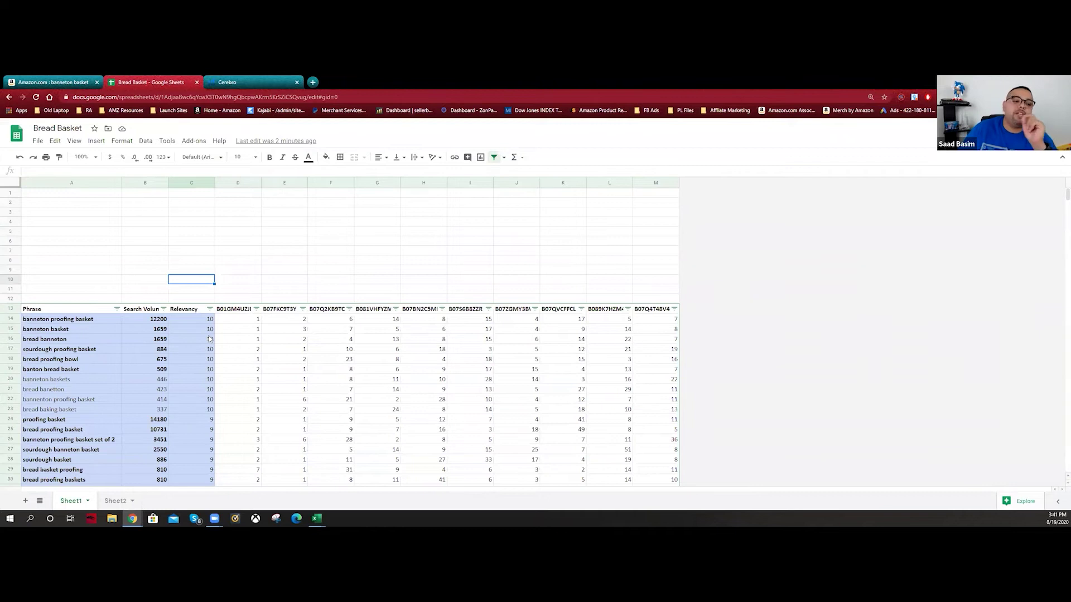
click(243, 311)
click(293, 311)
click(349, 309)
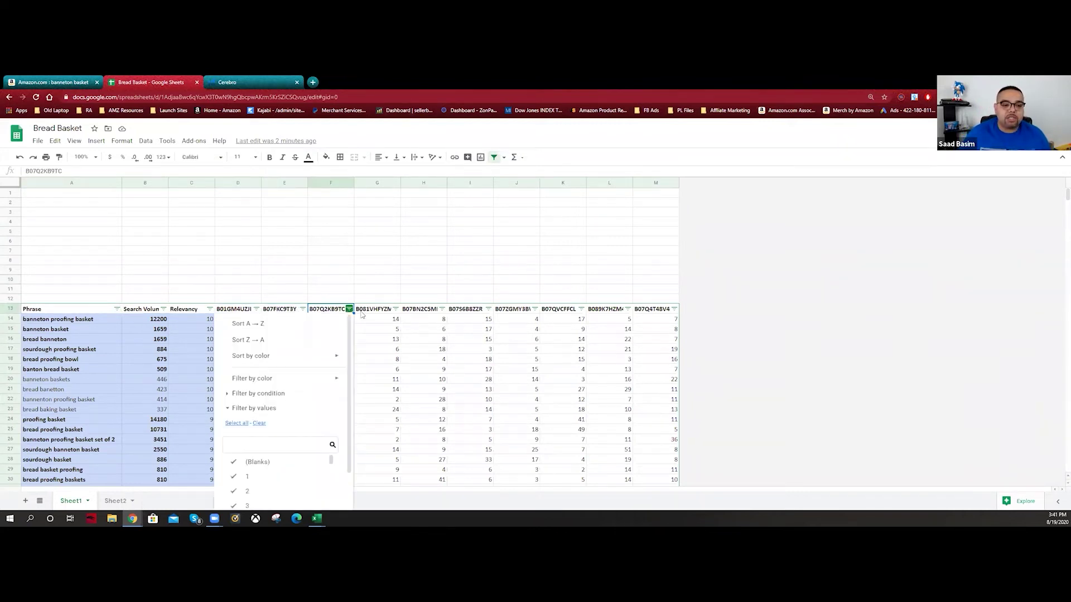
click(357, 282)
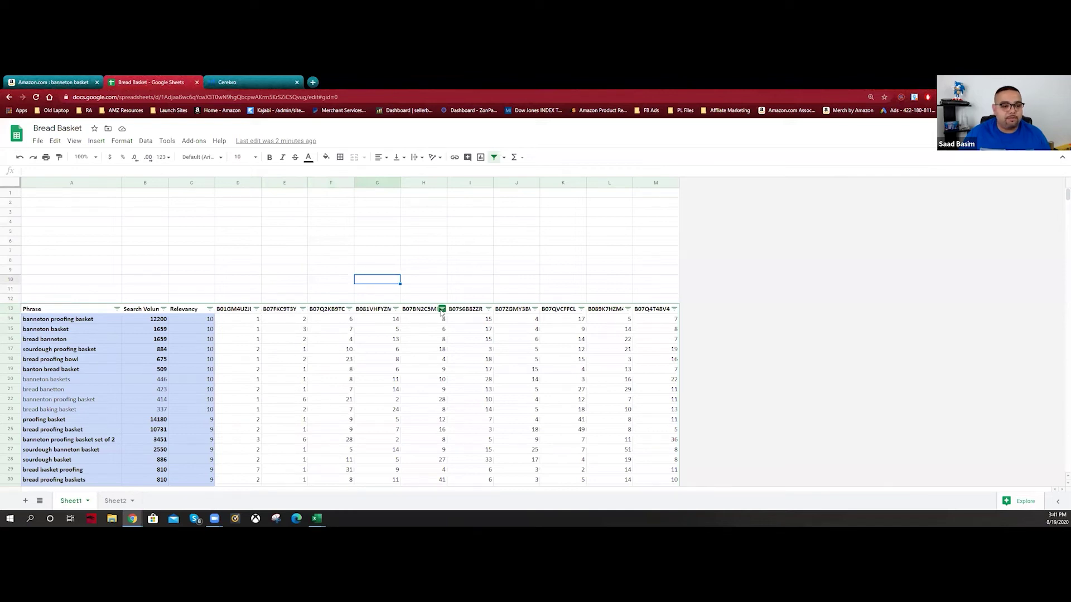
click(246, 299)
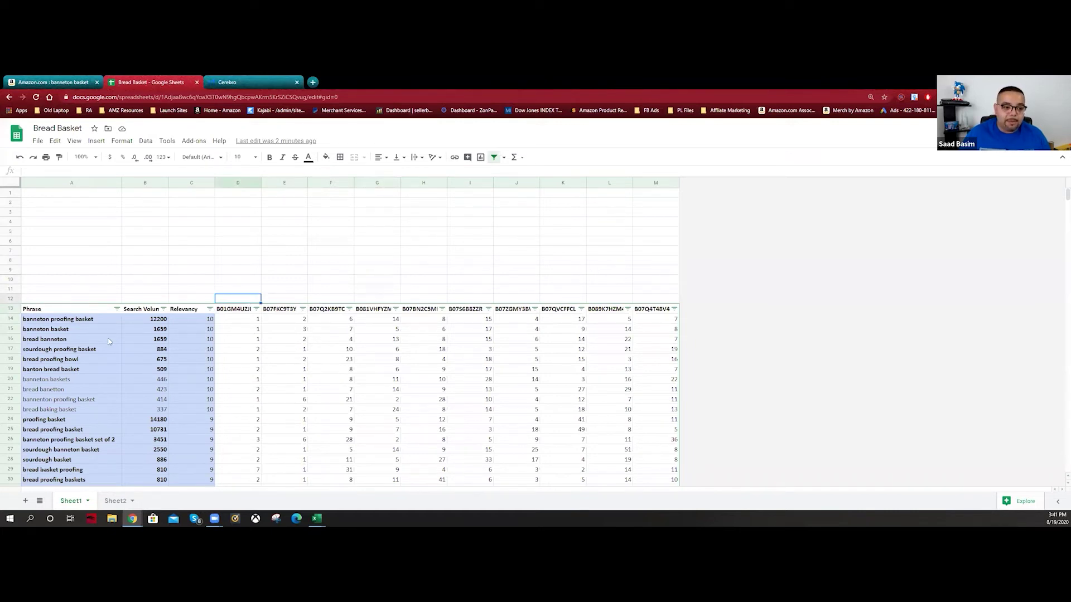
Count the phrases from "banneton proofing basket" down and note "185kws" in A12 above the Phrase header
click(83, 320)
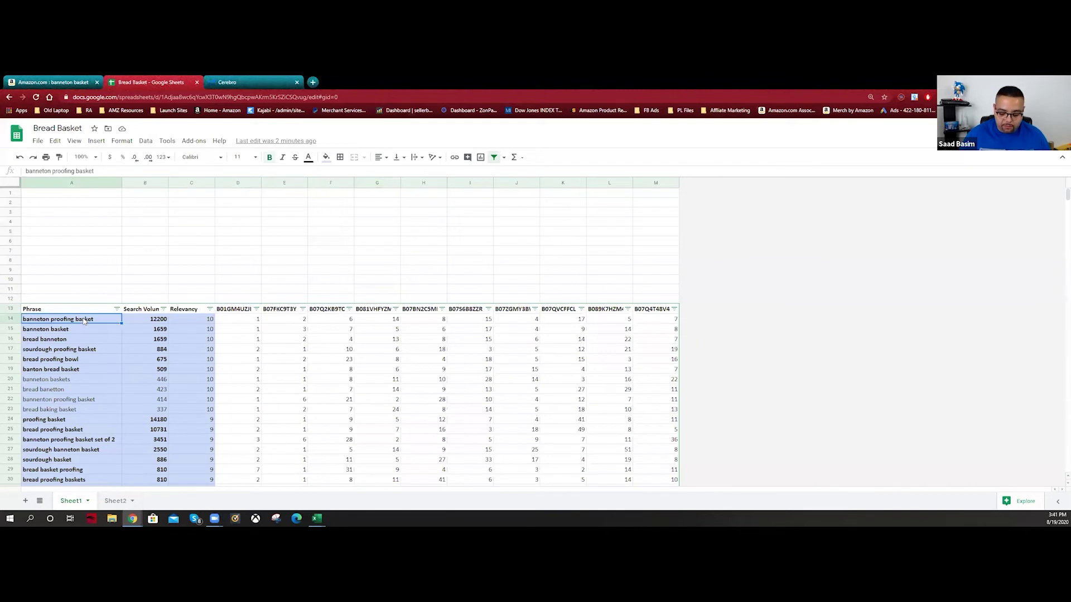
key(ctrl+shift+Down)
key(ctrl+Up)
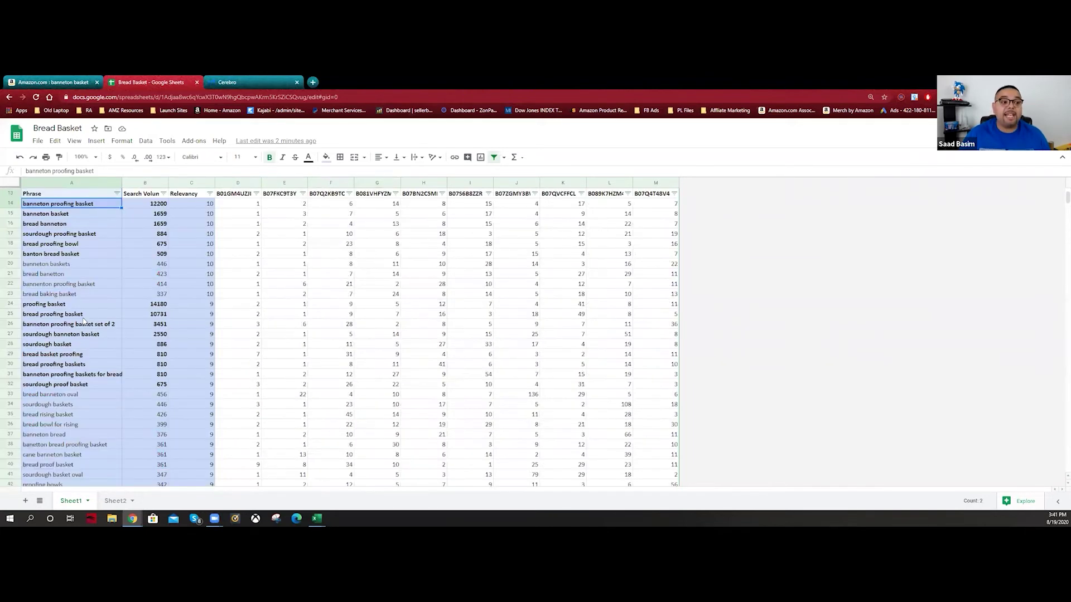
scroll(83, 322, up, 3)
click(71, 302)
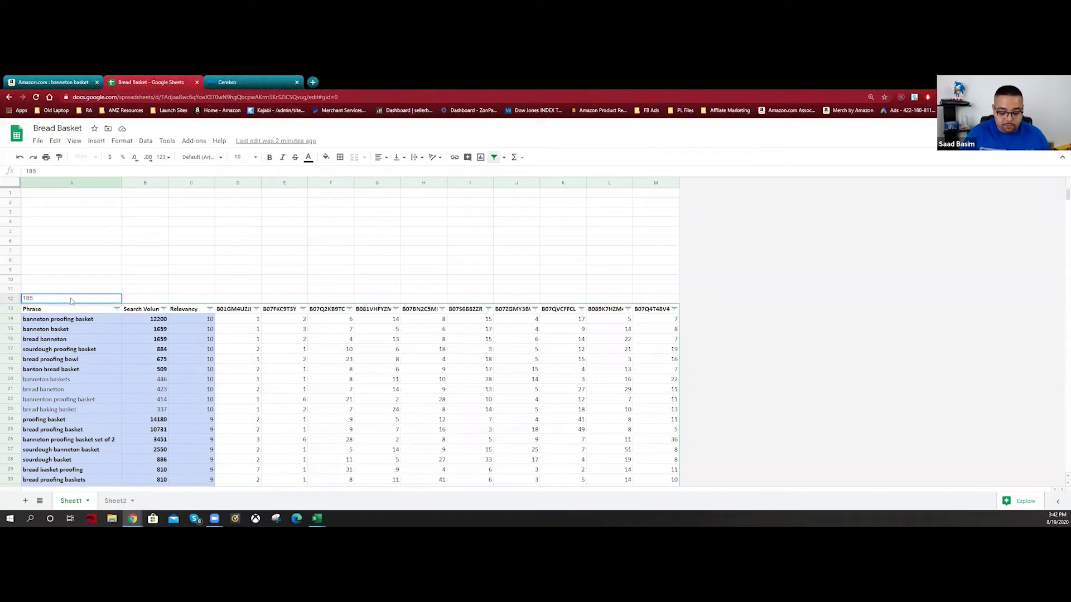
Count the first competitor's rankings below 30 in D12 with COUNTIF over D14:D198 and the criterion "<30"
click(228, 299)
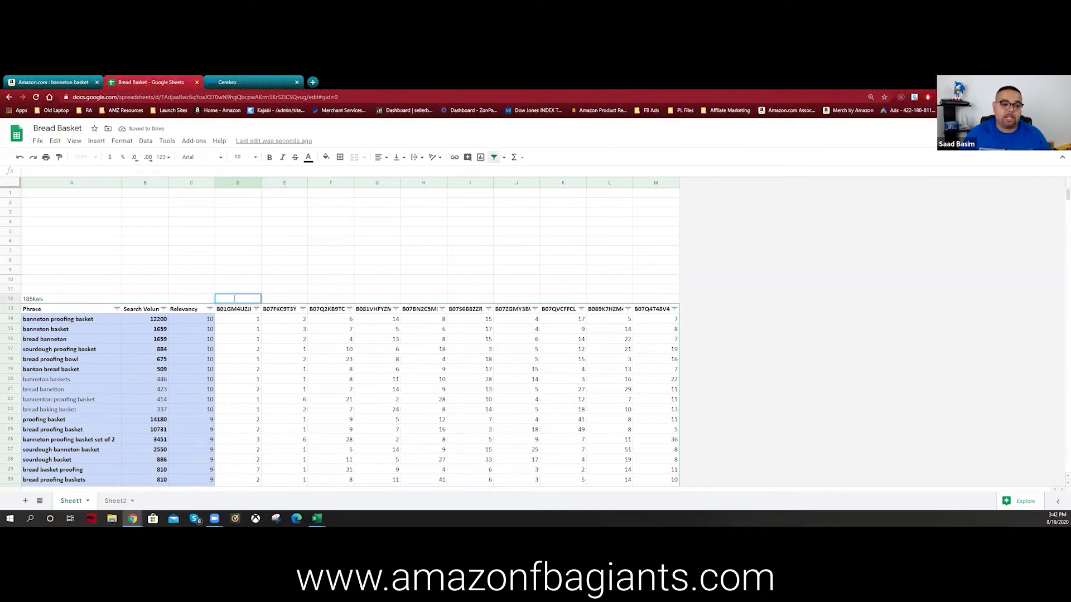
text(=)
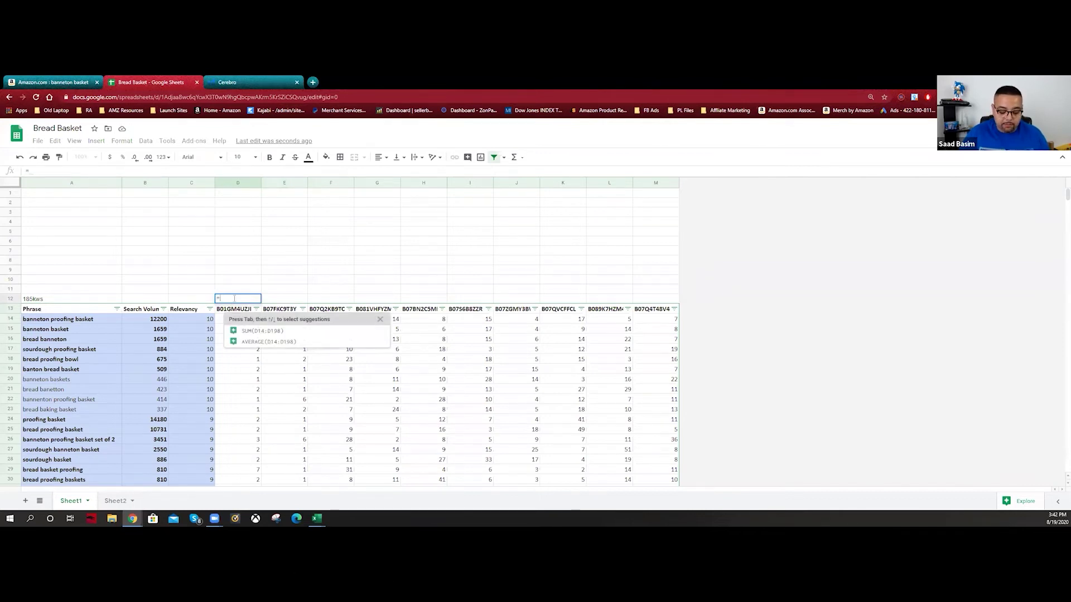
text(count)
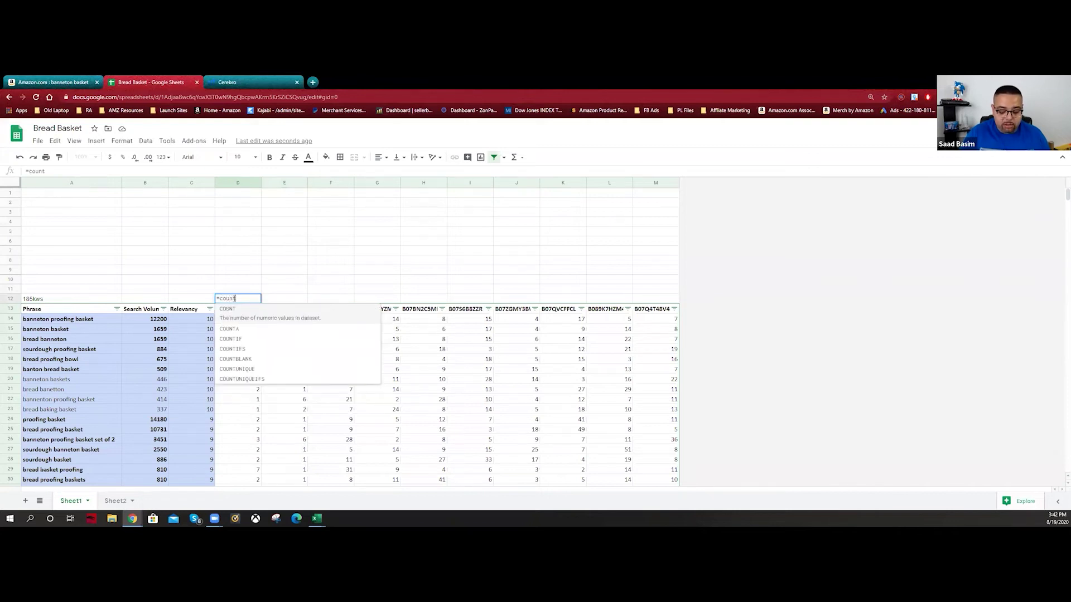
text(if()
click(248, 320)
key(ctrl+shift+Down)
text(,)
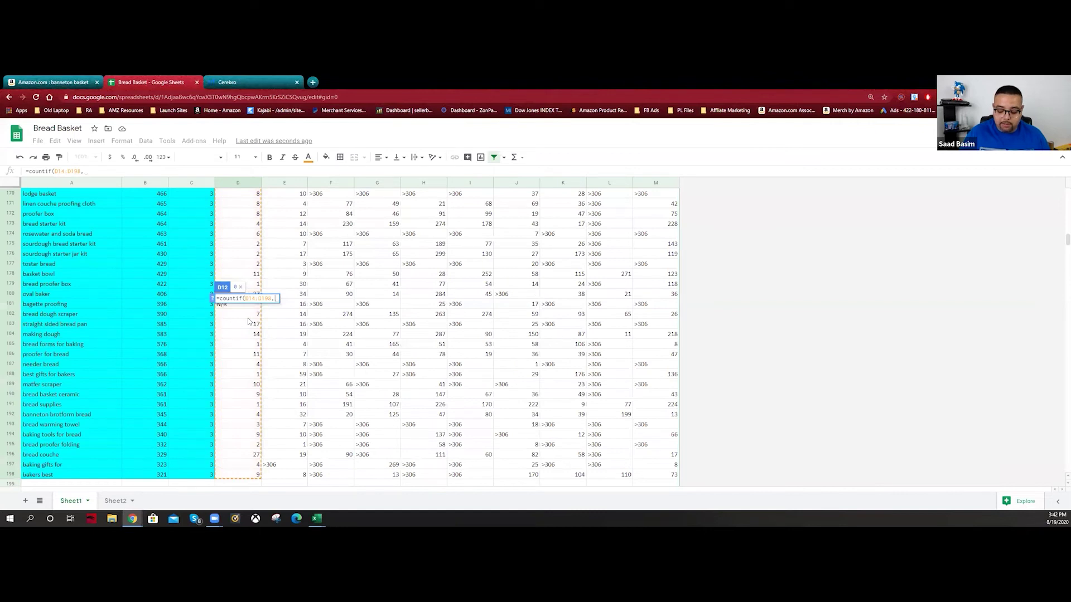
text("<3)
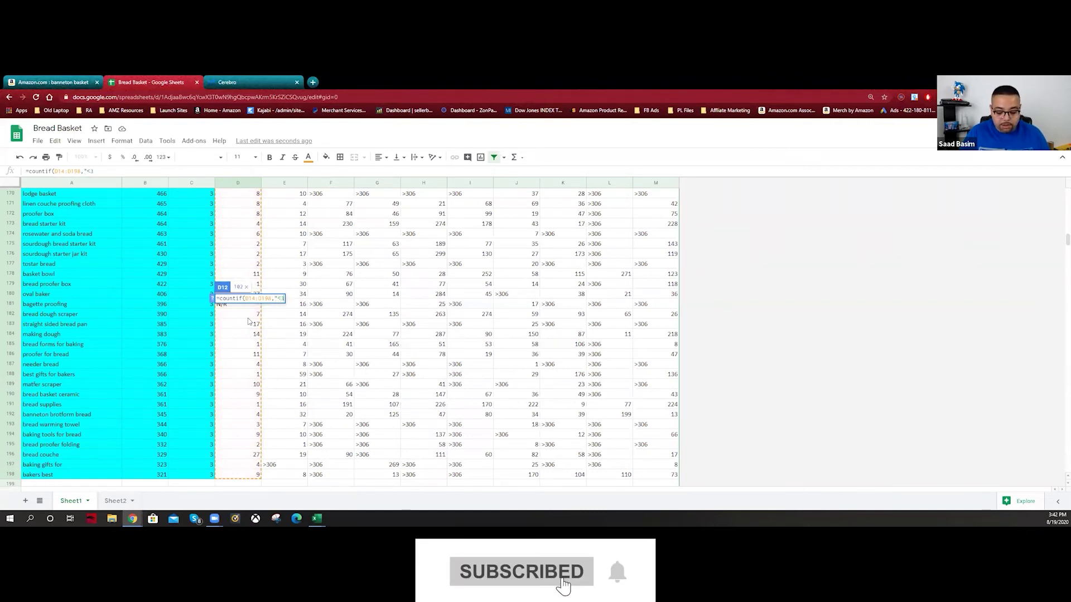
text(0")
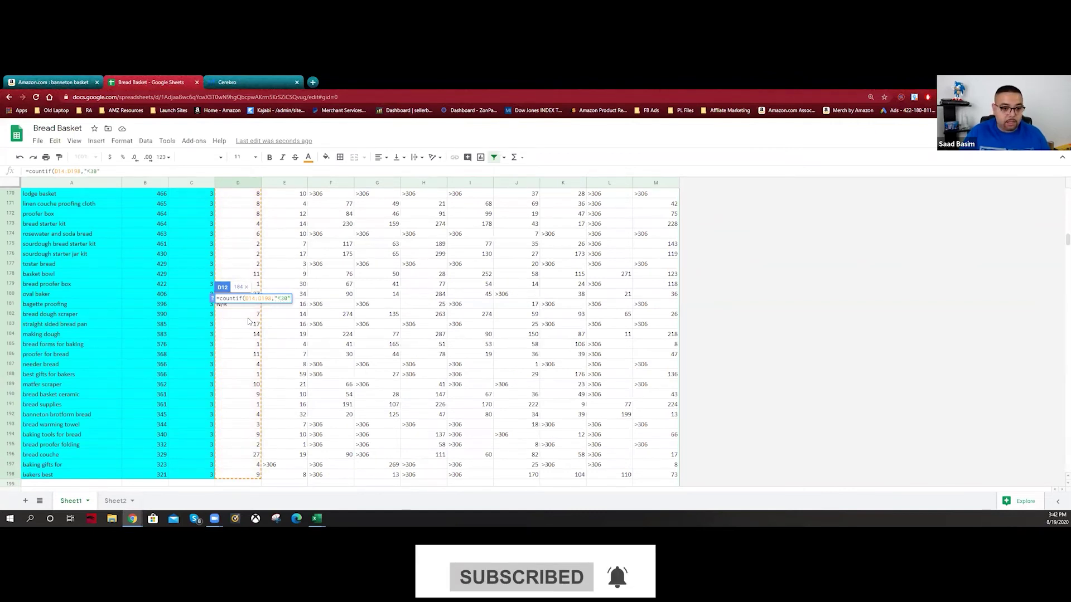
key(Return)
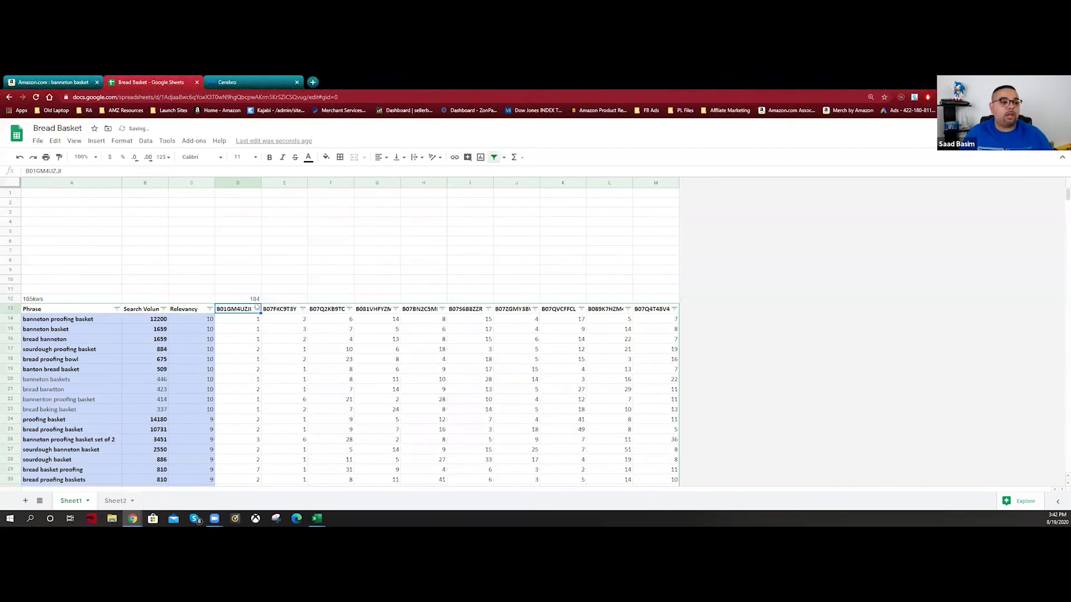
click(252, 301)
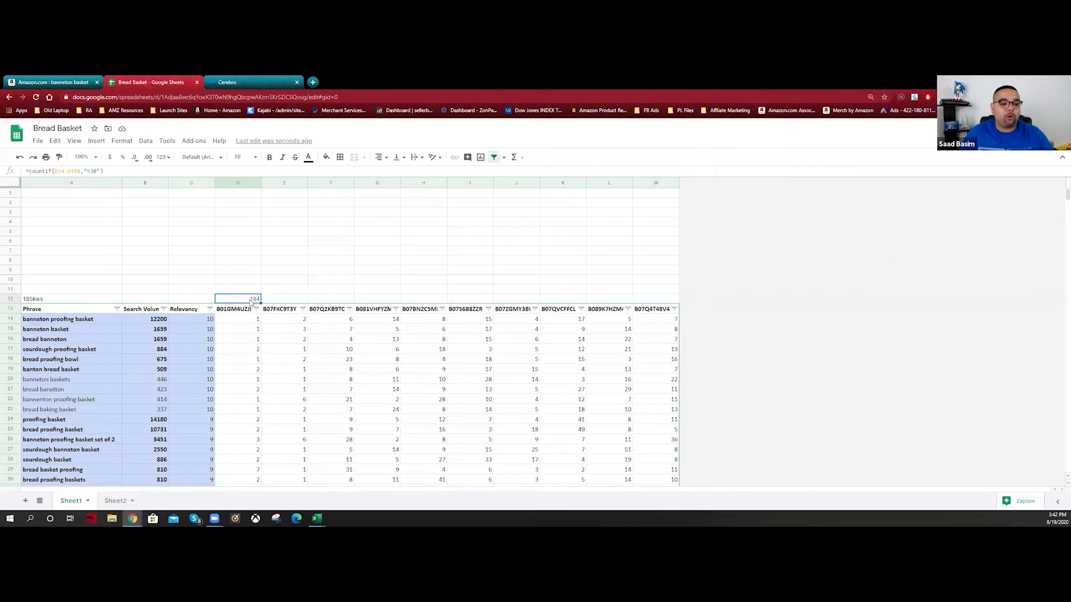
click(91, 301)
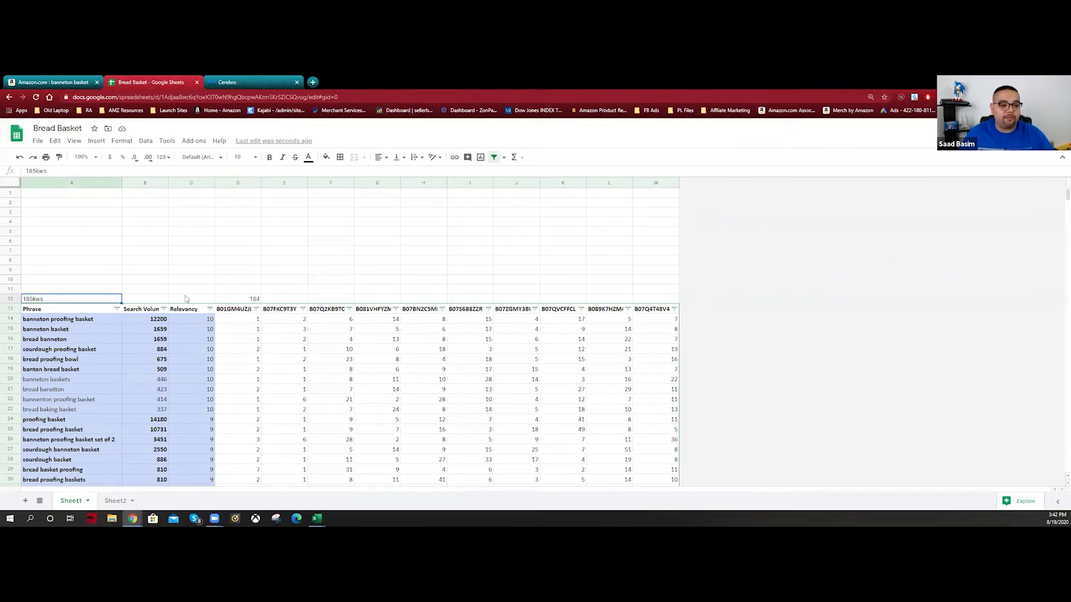
Divide the count in D12 by 185 in cell D11 and format the result as a percentage
click(225, 290)
text(=)
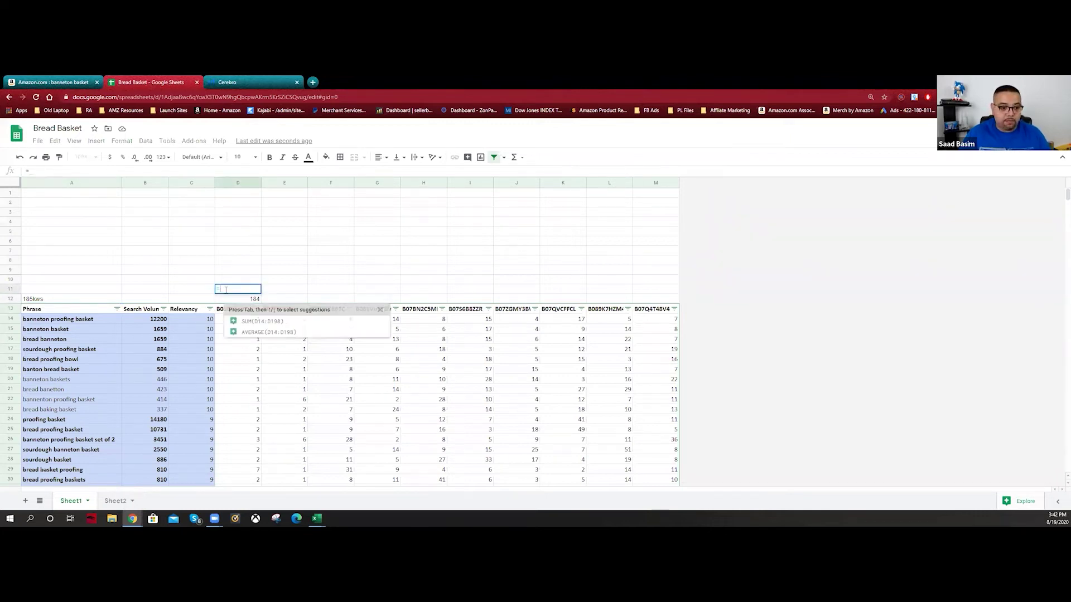
click(226, 300)
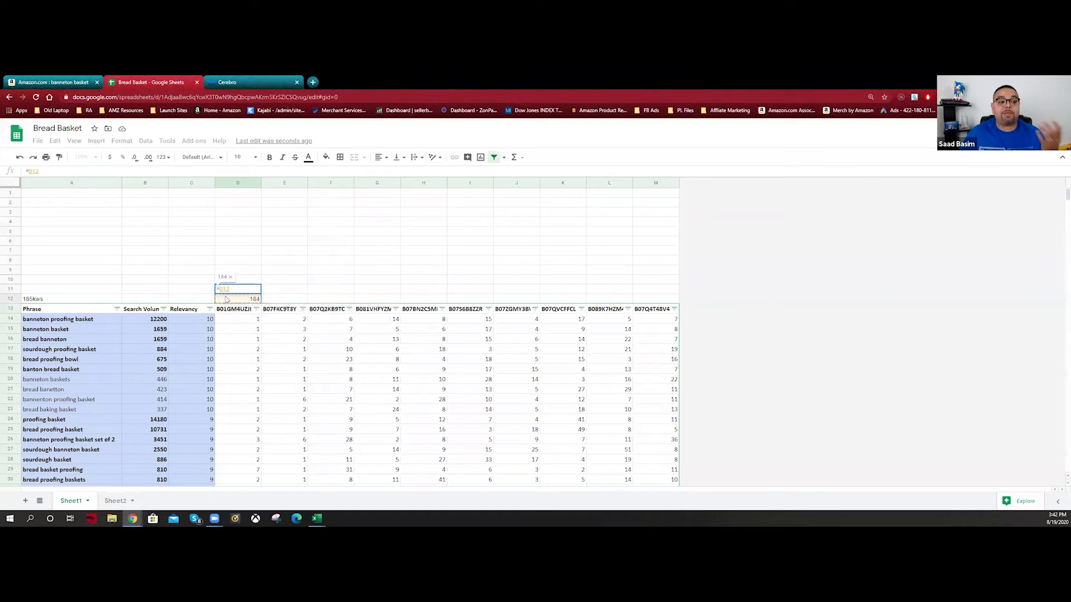
text(/)
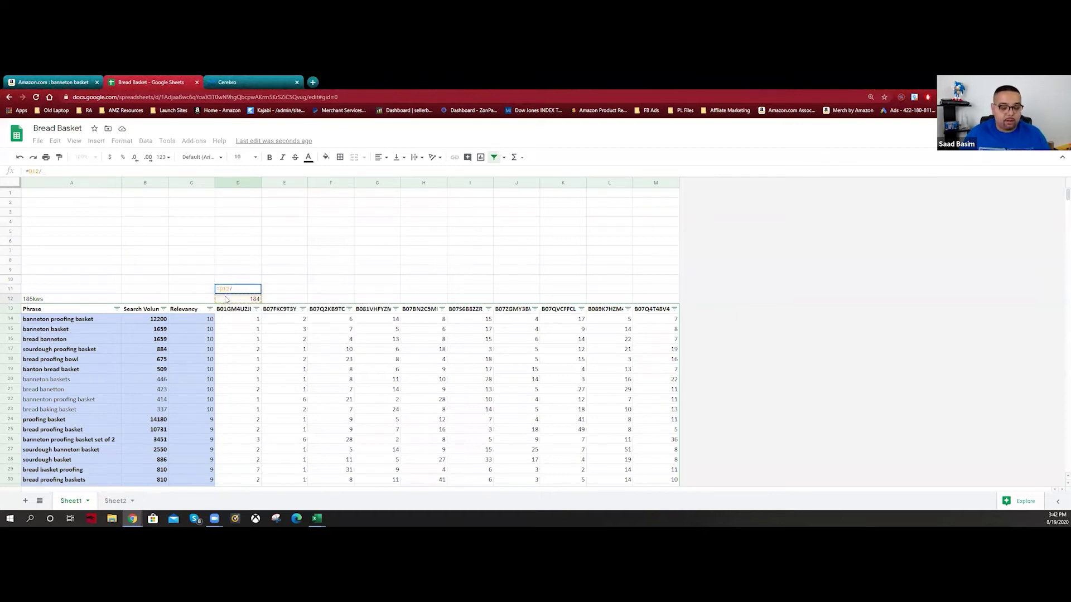
text(185)
key(Return)
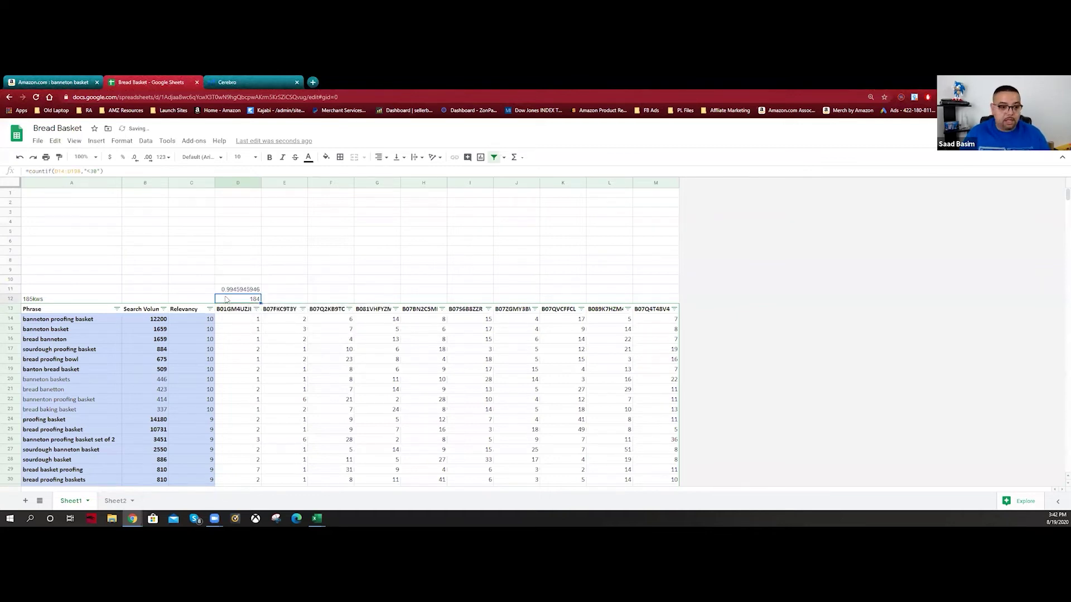
click(228, 290)
click(123, 157)
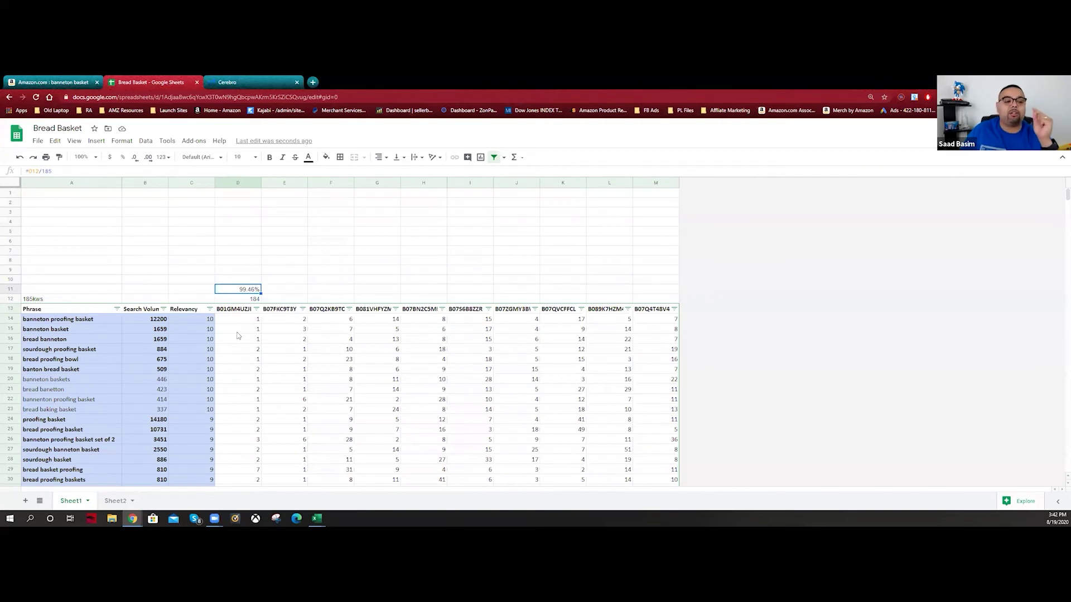
scroll(239, 335, down, 7)
scroll(240, 338, down, 8)
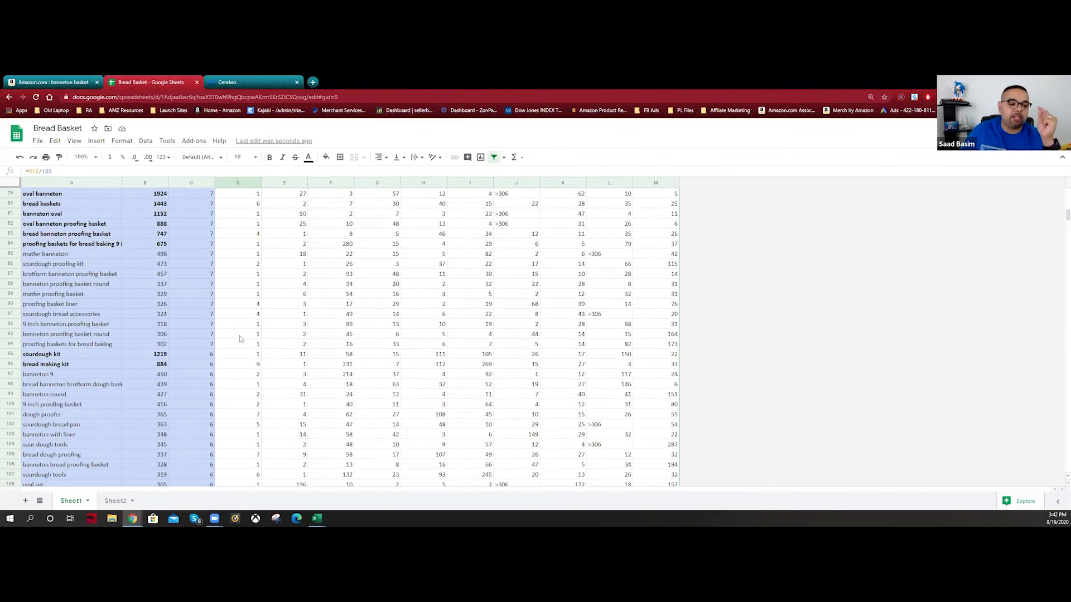
scroll(239, 338, up, 6)
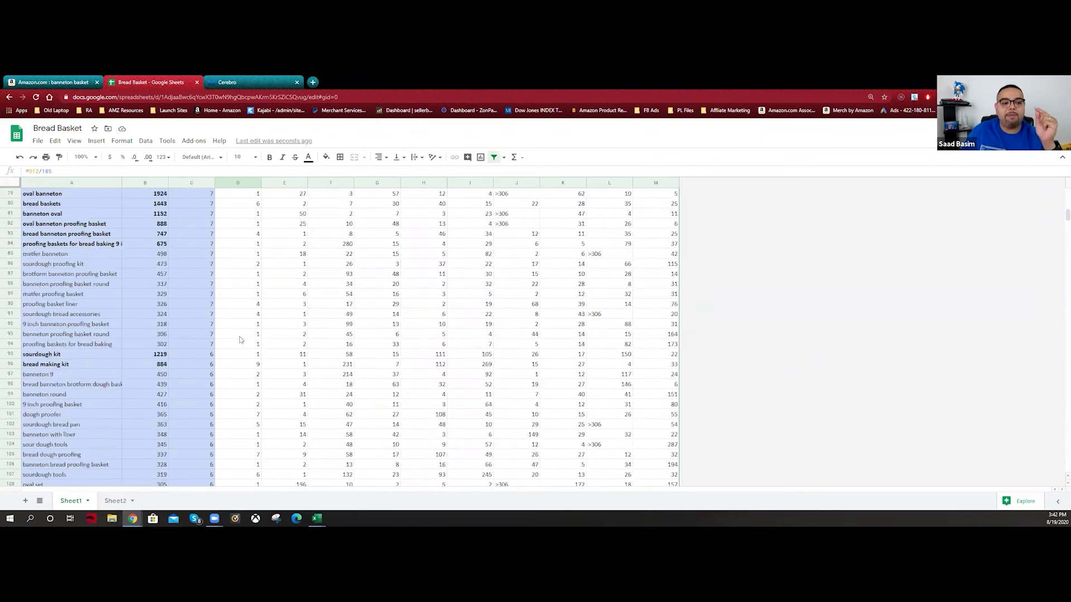
scroll(240, 339, up, 12)
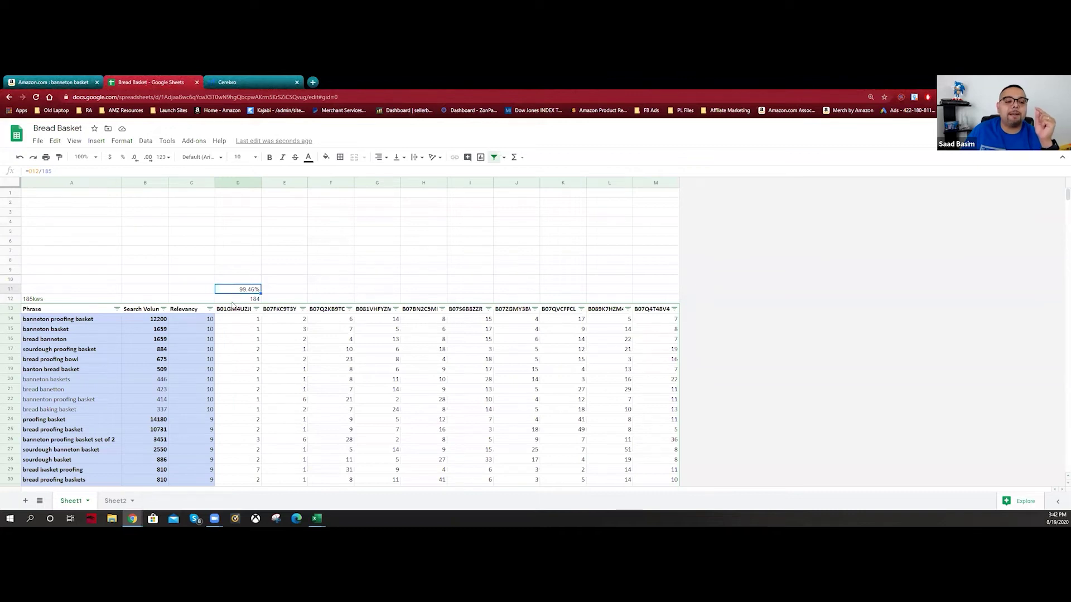
Fill the COUNTIF formula in D12 and the percentage formula in D11 across to column M for all competitors
click(234, 300)
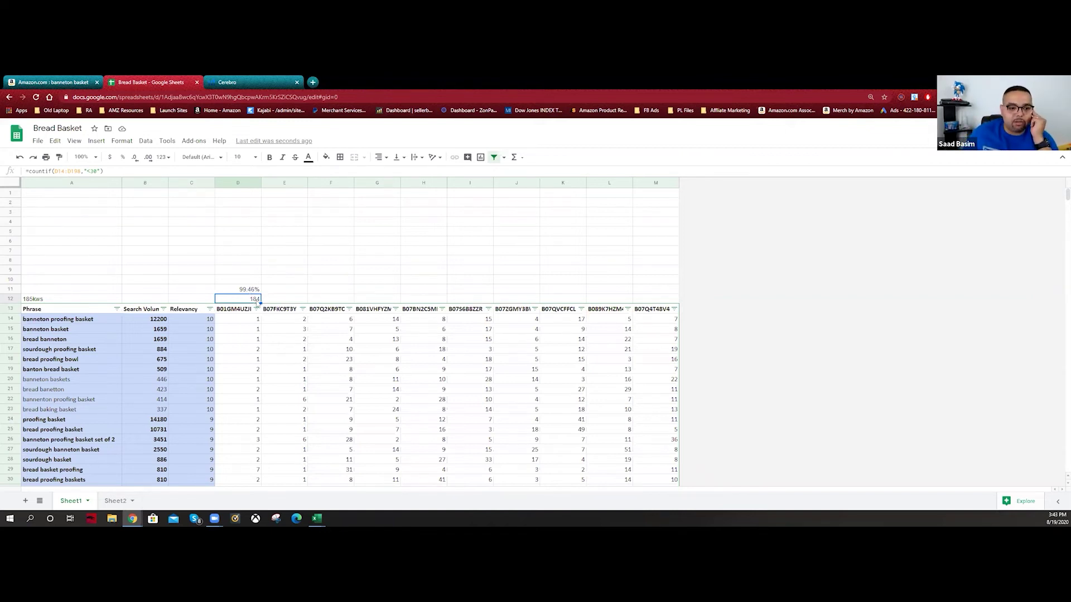
drag(261, 303, 668, 311)
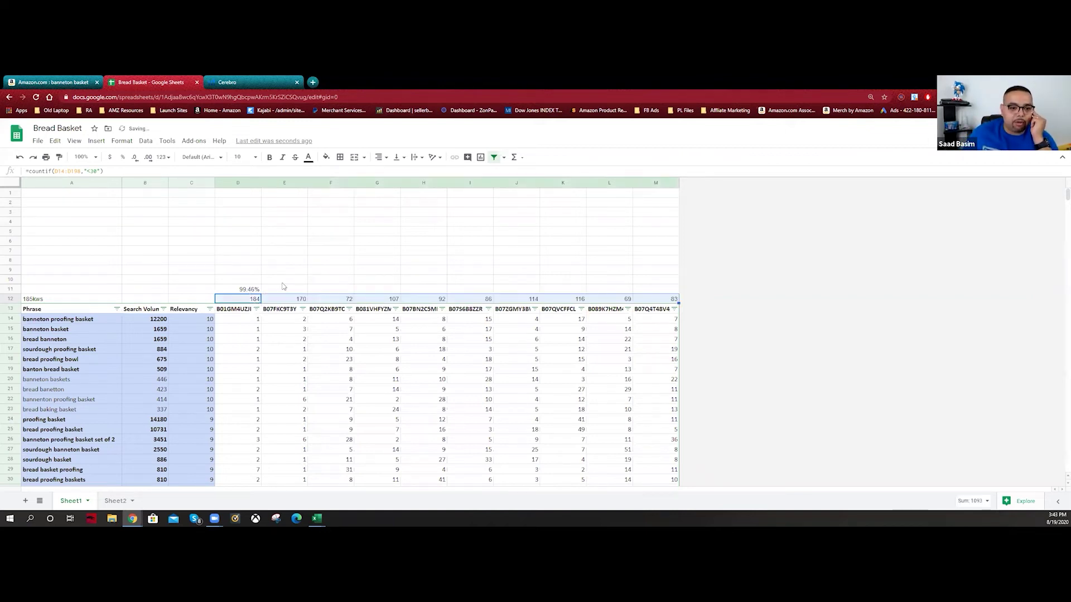
click(253, 291)
drag(261, 291, 655, 296)
click(539, 242)
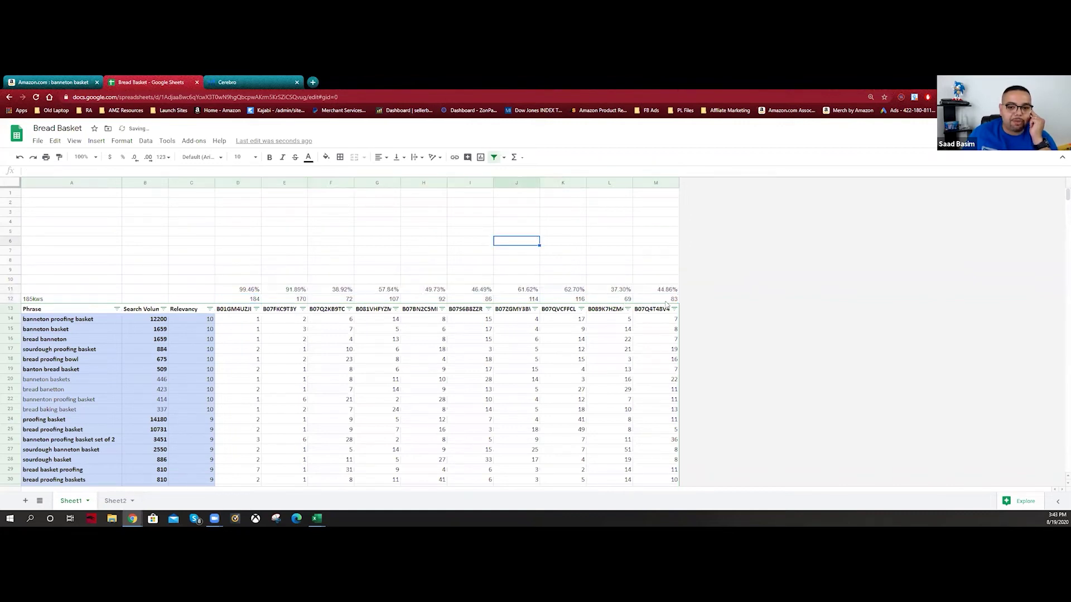
drag(669, 261, 668, 329)
drag(614, 260, 614, 329)
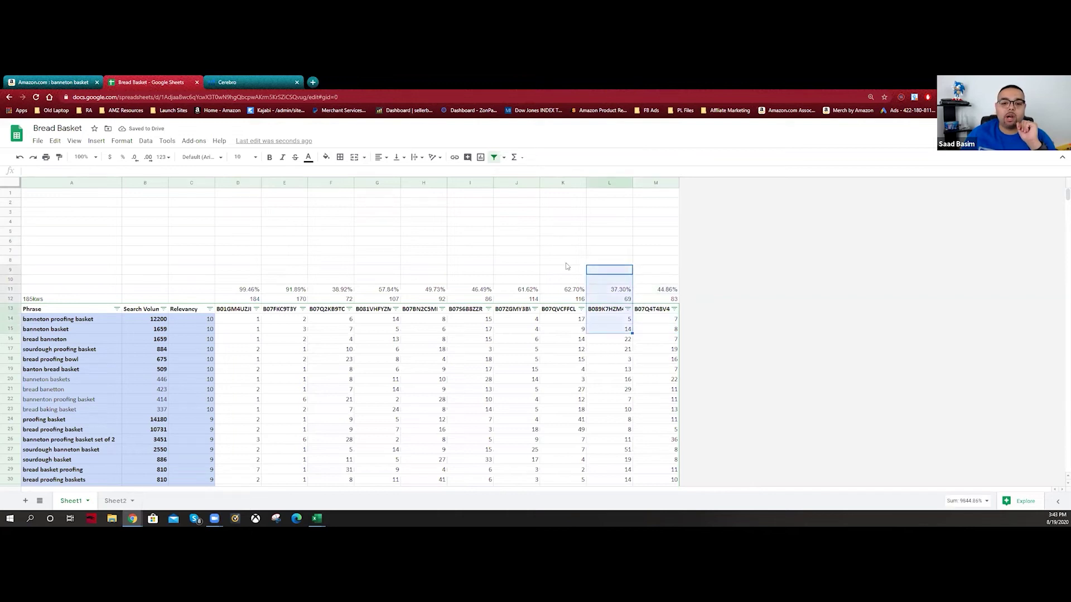
drag(566, 262, 575, 321)
drag(541, 277, 526, 318)
drag(470, 254, 485, 279)
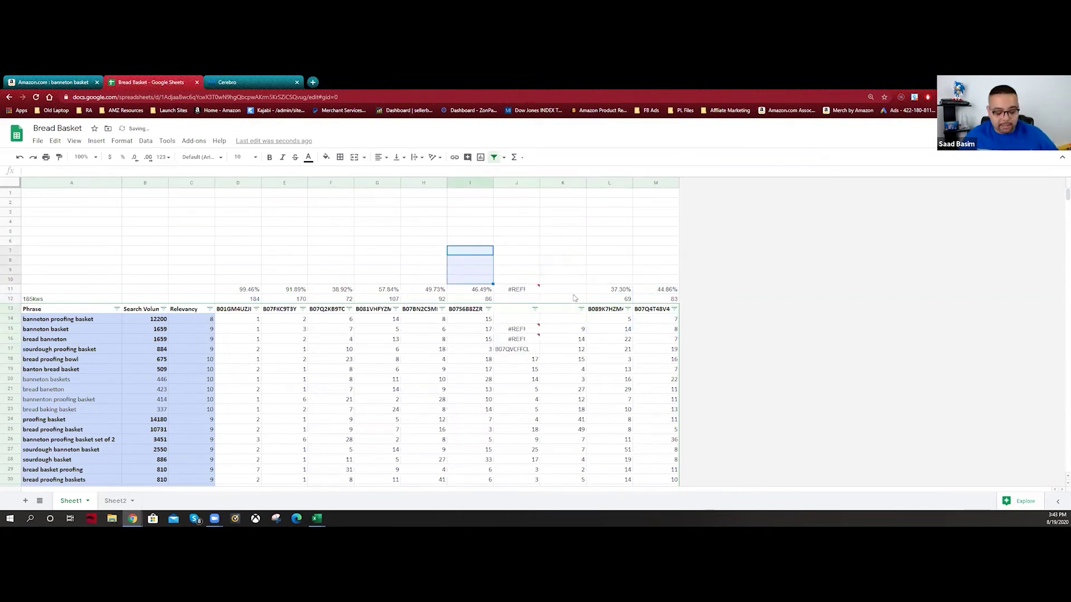
click(581, 251)
key(ctrl+z)
click(517, 250)
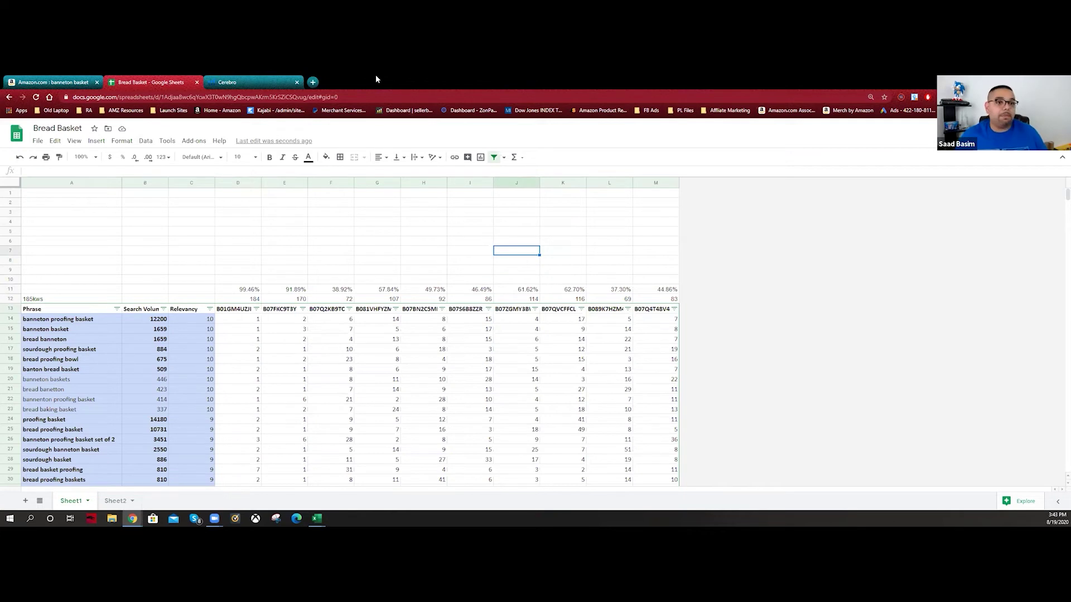
click(313, 82)
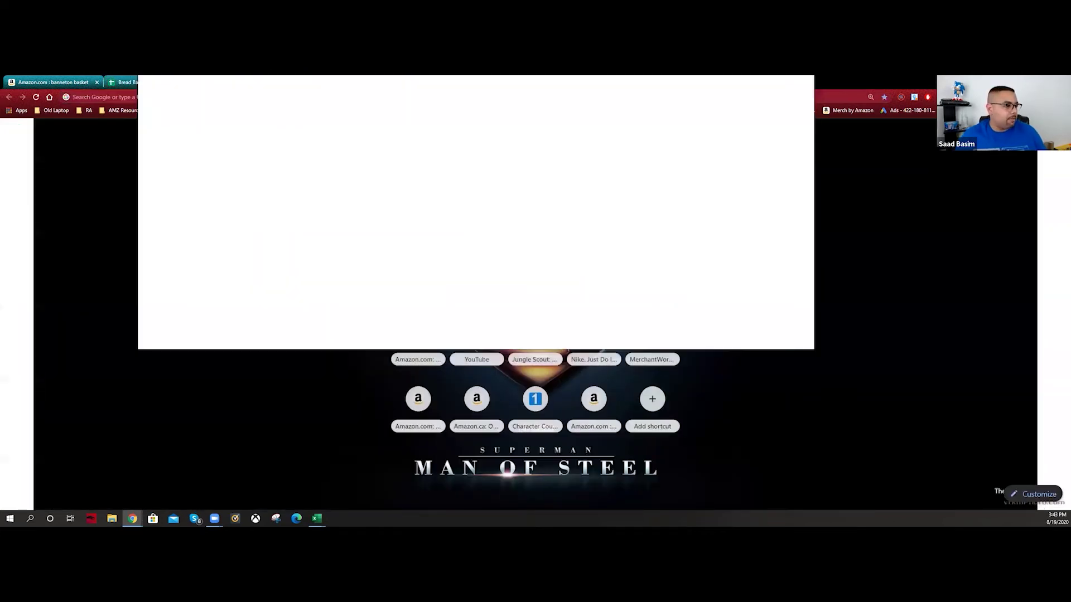
key(ctrl+w)
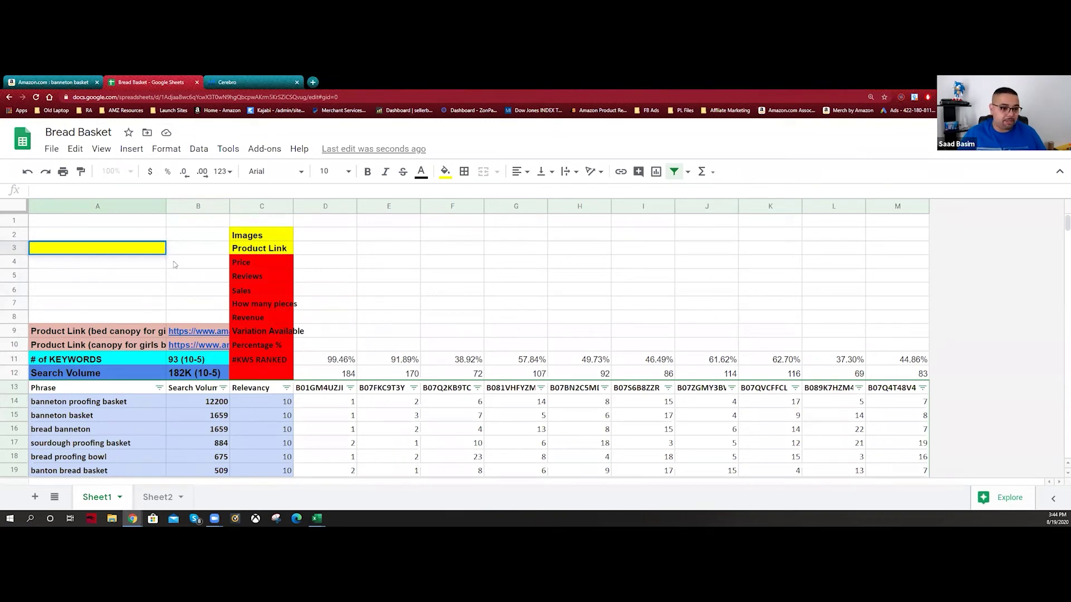
Remove the yellow fill from the empty cell A3
click(131, 279)
click(132, 248)
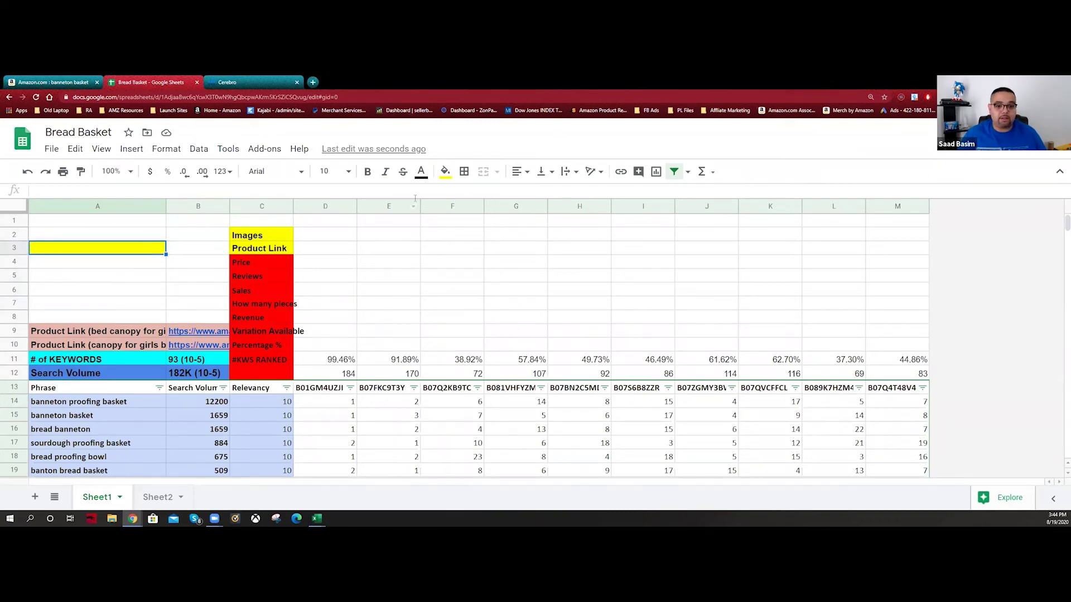
click(445, 172)
click(575, 214)
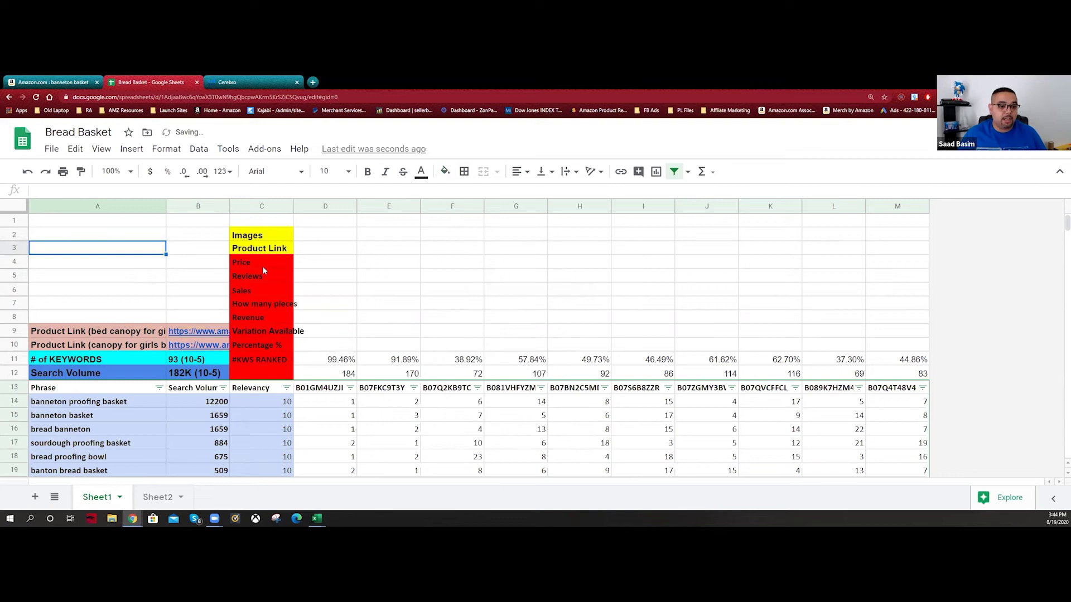
drag(266, 234, 259, 369)
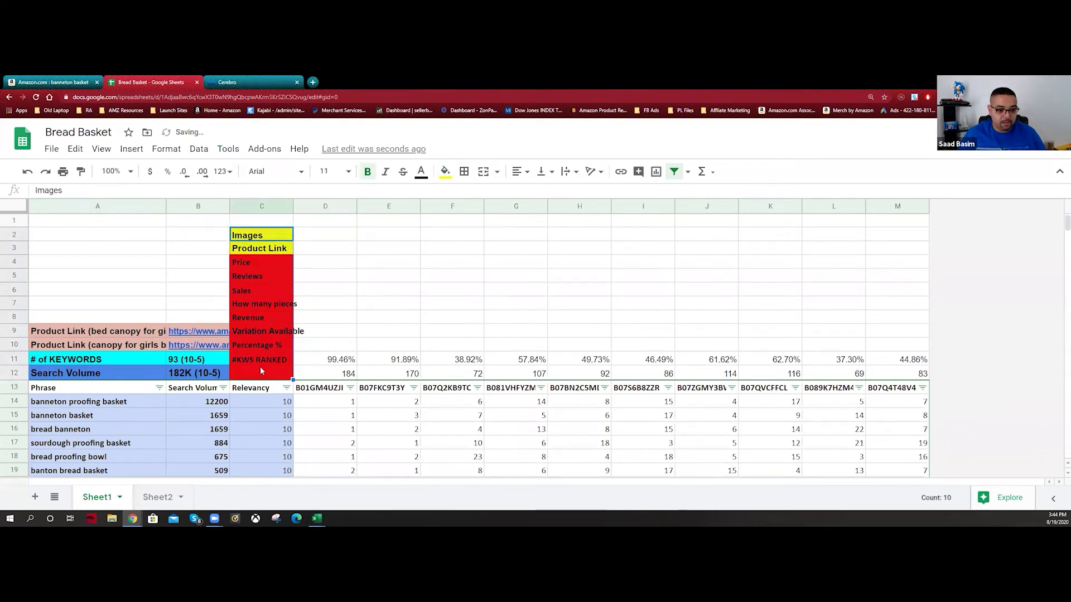
click(330, 287)
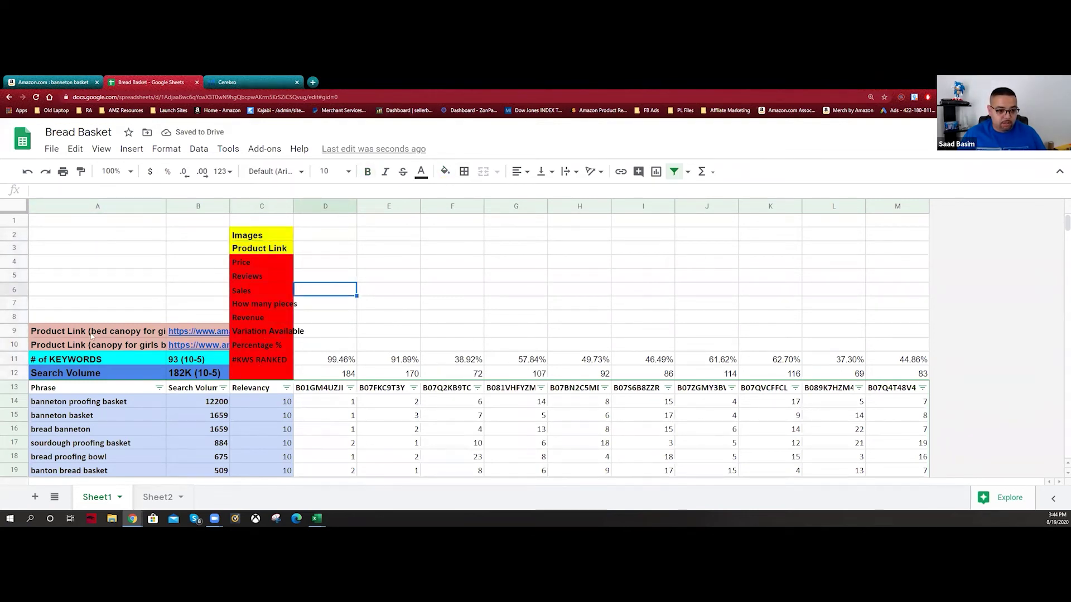
click(150, 331)
drag(191, 353, 206, 373)
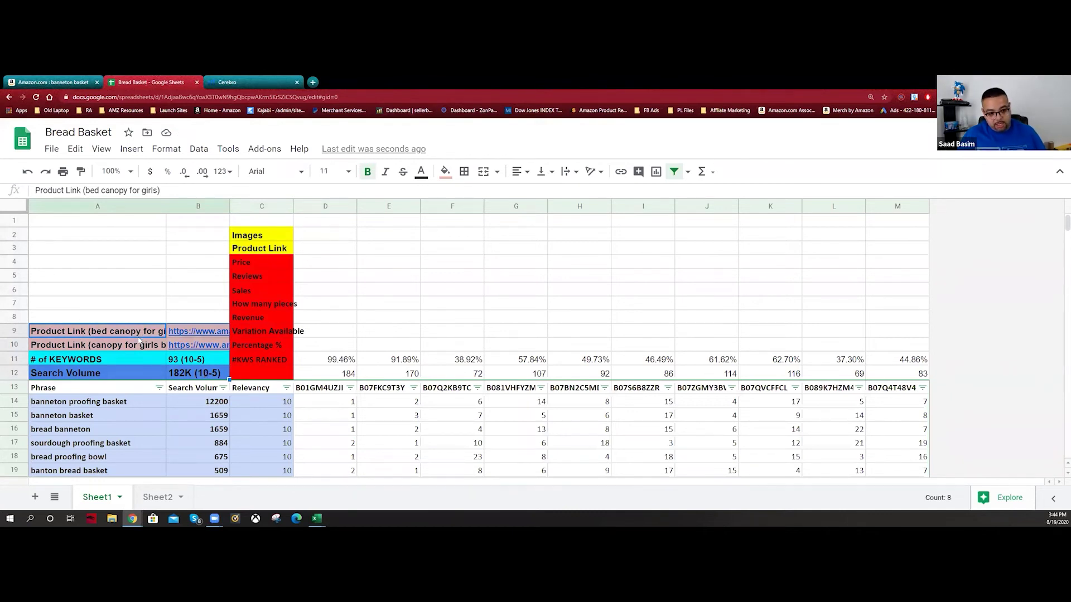
Move the labels from Images to #KWS RANKED down one row to start at C3, and widen column C to fit them
drag(259, 235, 273, 360)
key(ctrl+c)
click(266, 252)
key(ctrl+v)
key(Right)
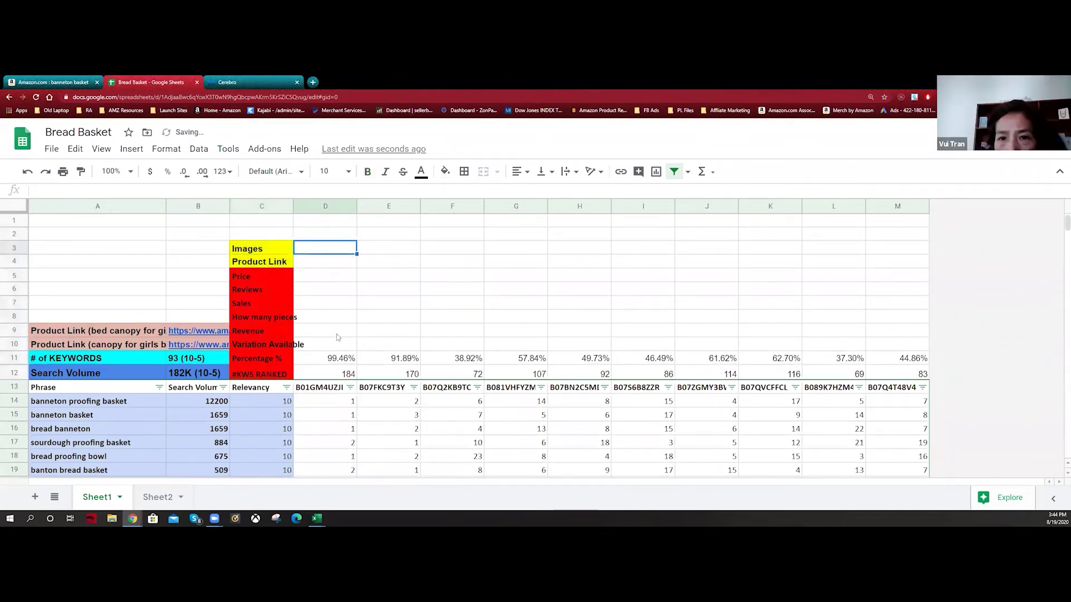
drag(293, 206, 342, 206)
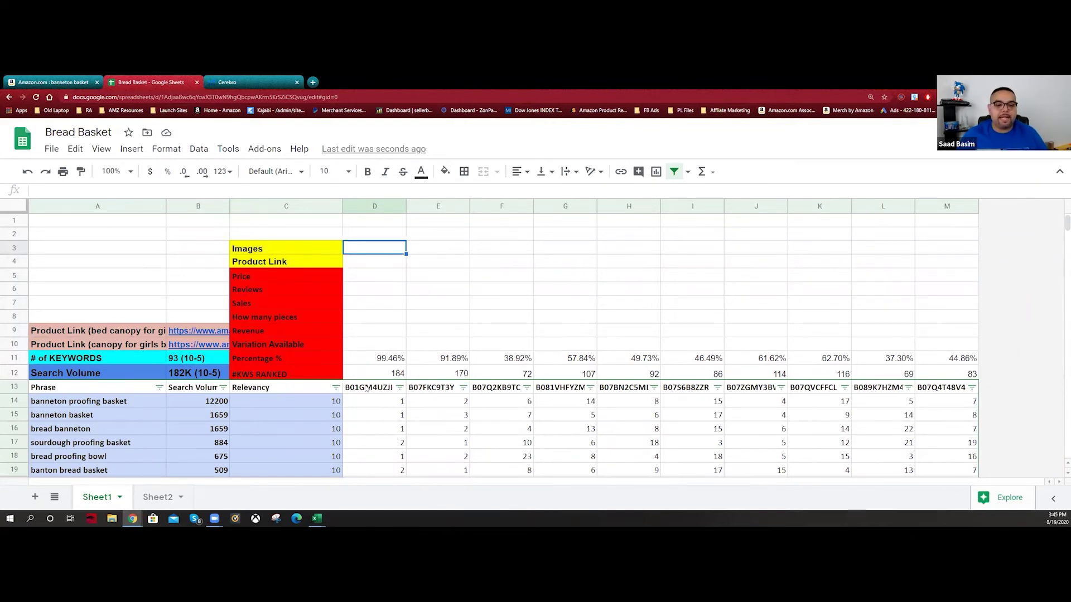
Examine the #KWS RANKED label, the count formula in D12 and the first competitor's ASIN header in D13
click(282, 376)
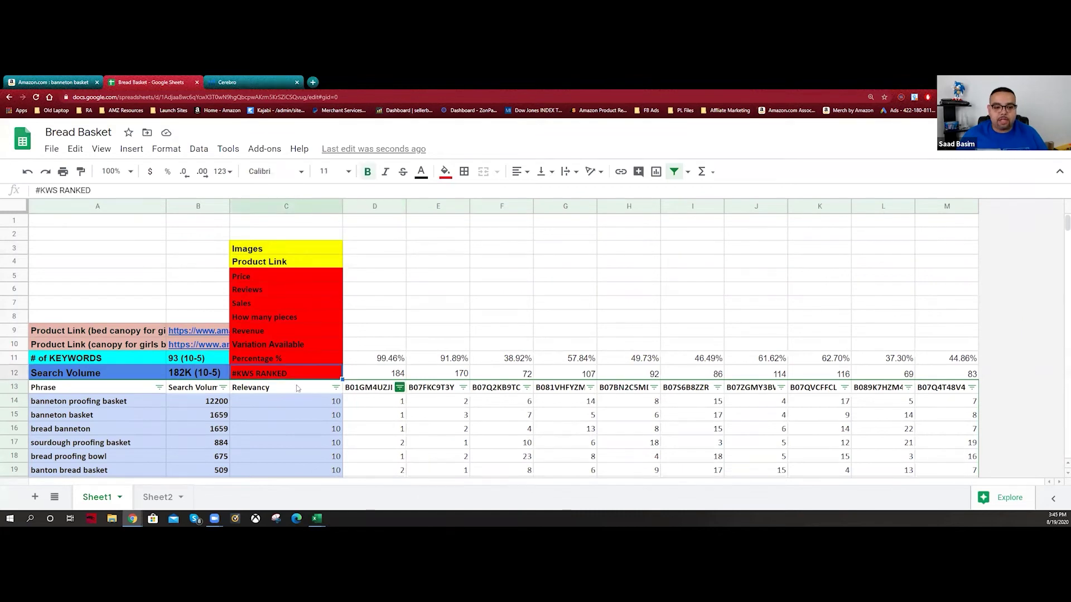
click(381, 375)
scroll(381, 376, down, 1)
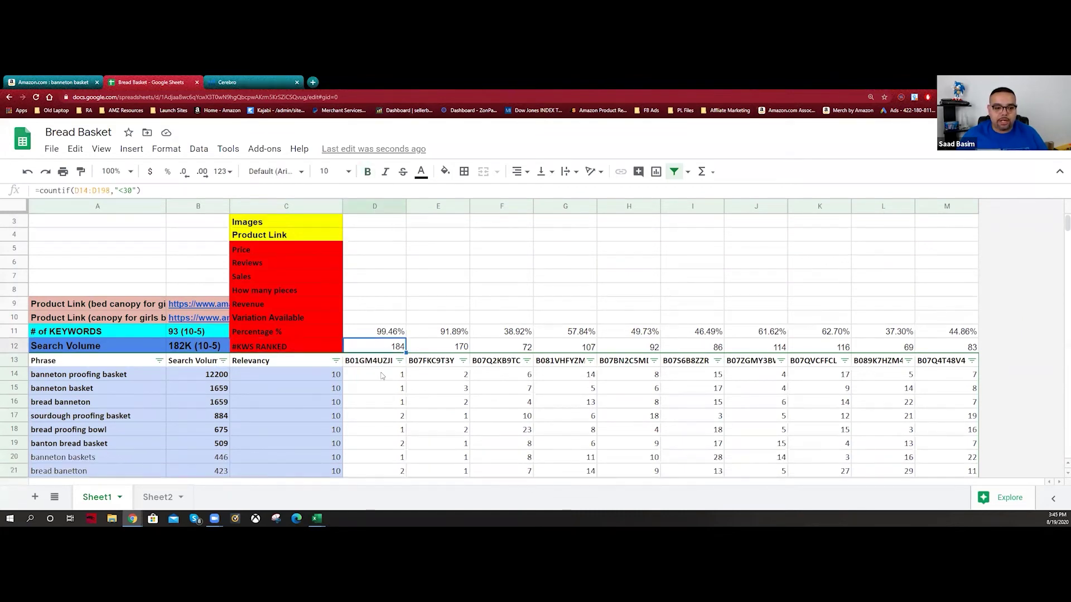
click(377, 363)
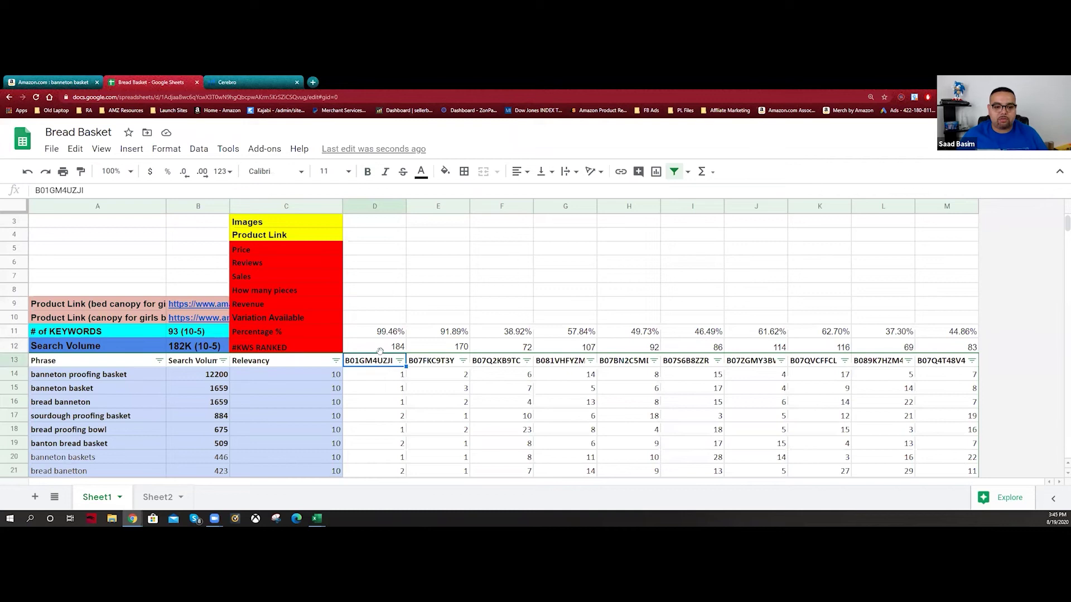
Examine the ranked-keyword counts and percentages across the competitors, plus the detail labels from Images to Variation Available
click(462, 349)
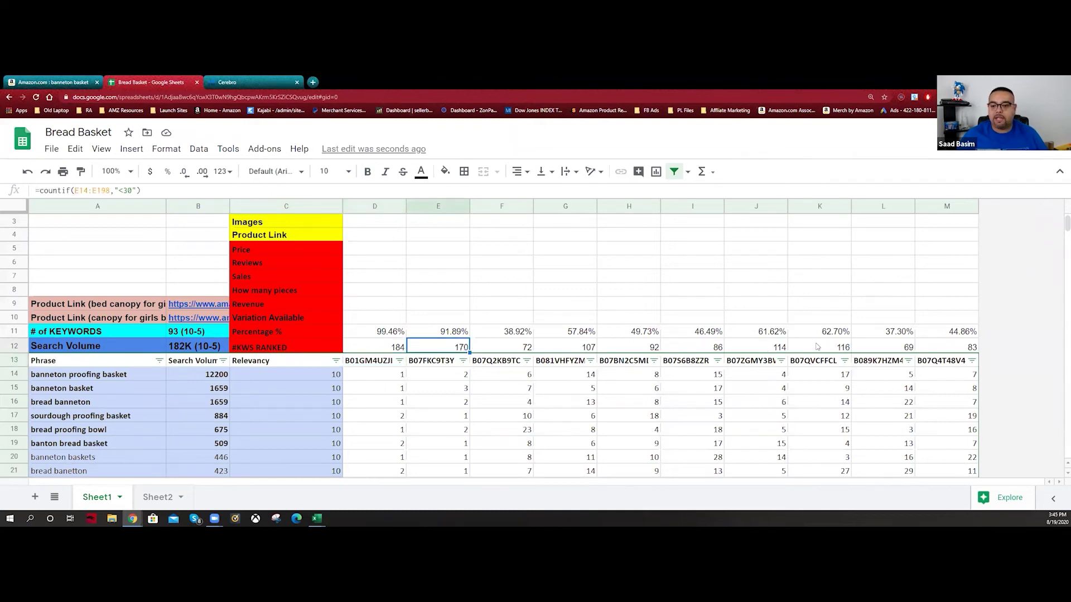
click(275, 335)
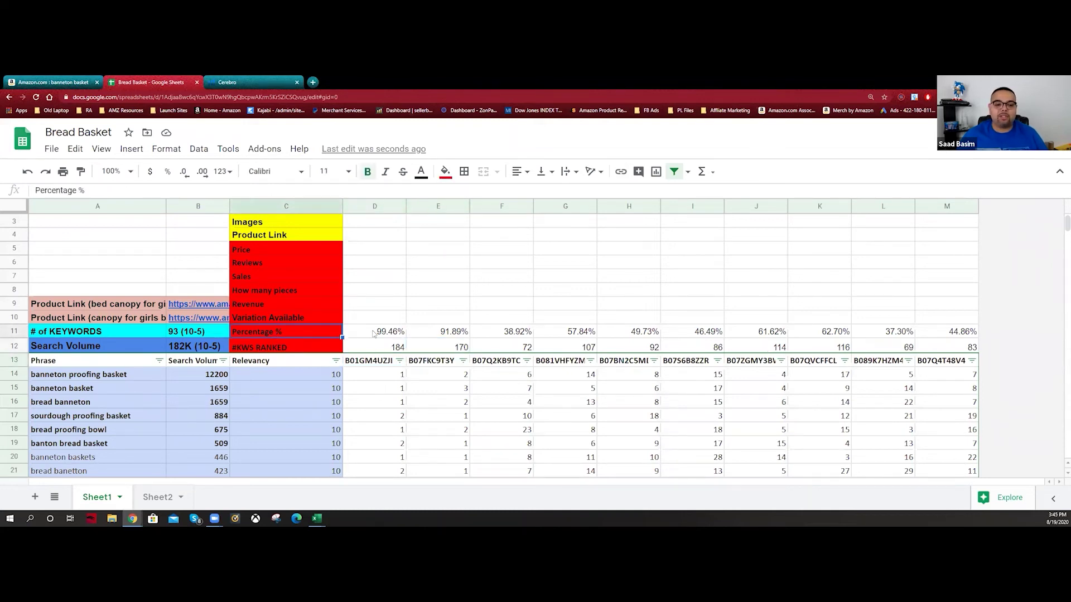
click(433, 338)
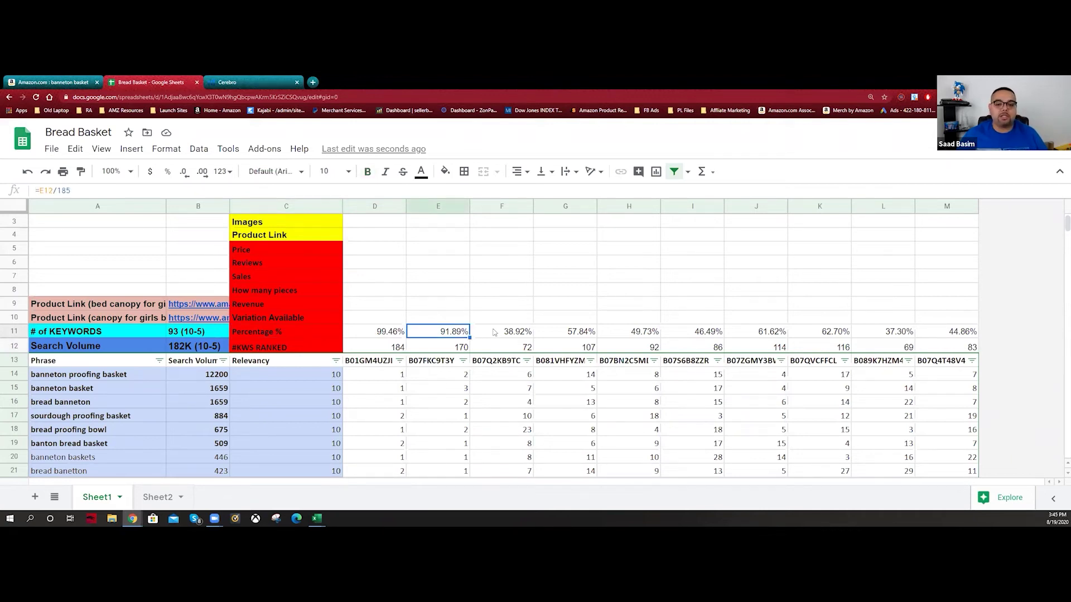
click(495, 333)
click(537, 333)
click(637, 333)
click(702, 332)
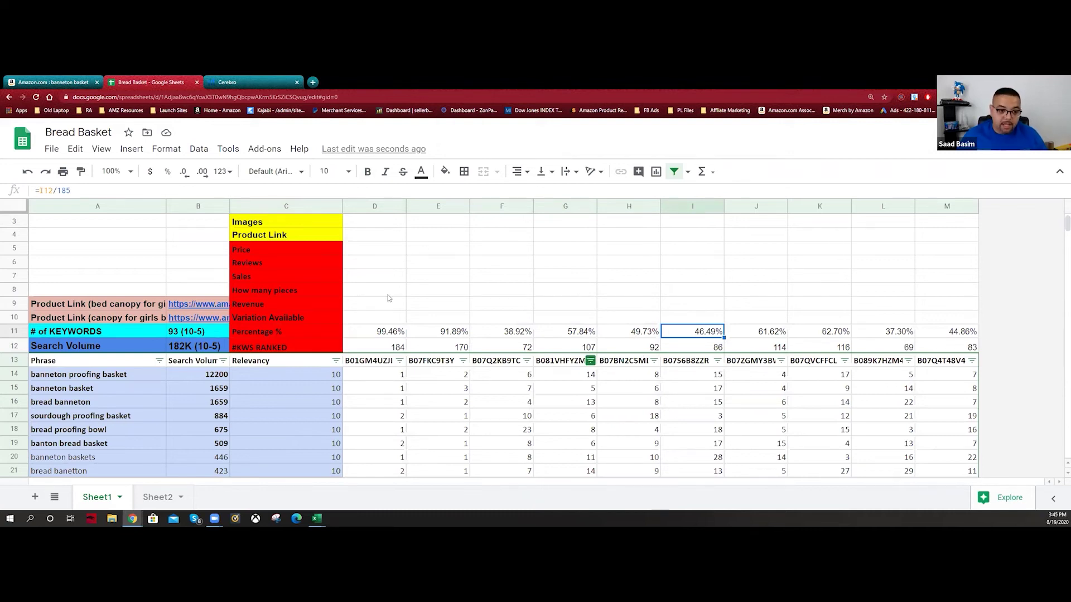
drag(268, 223, 274, 319)
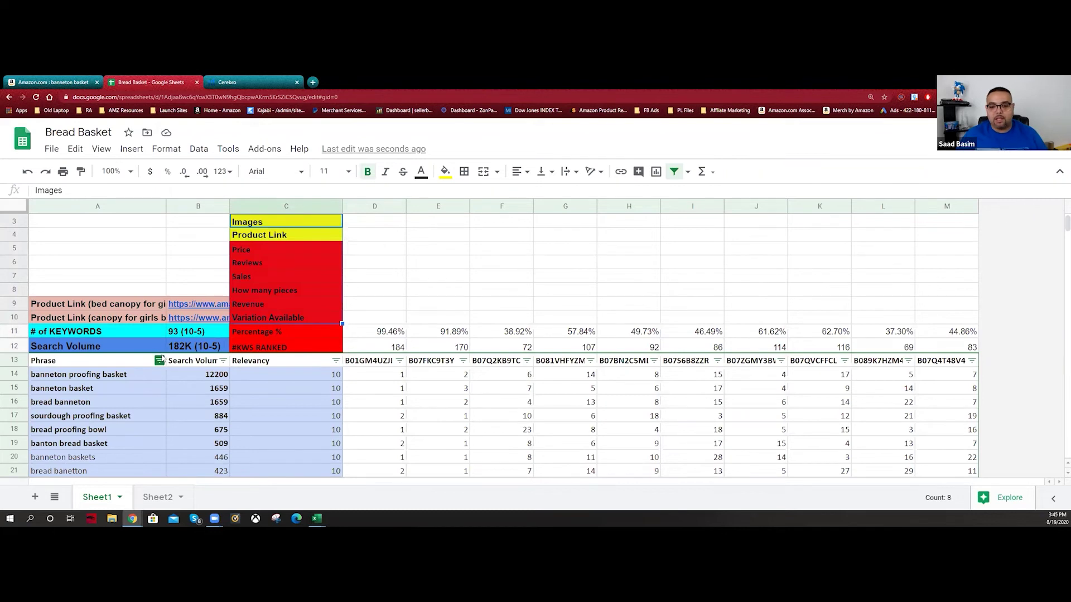
Fill the Phrase, Search Volume and Relevancy header cells in row 13 with red
drag(128, 362, 284, 361)
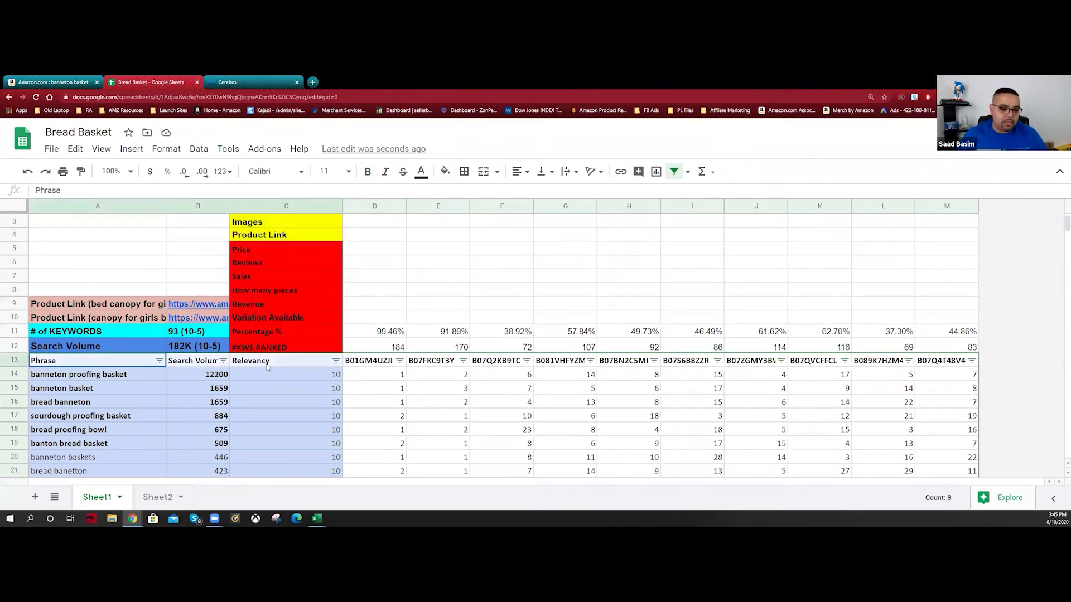
click(444, 171)
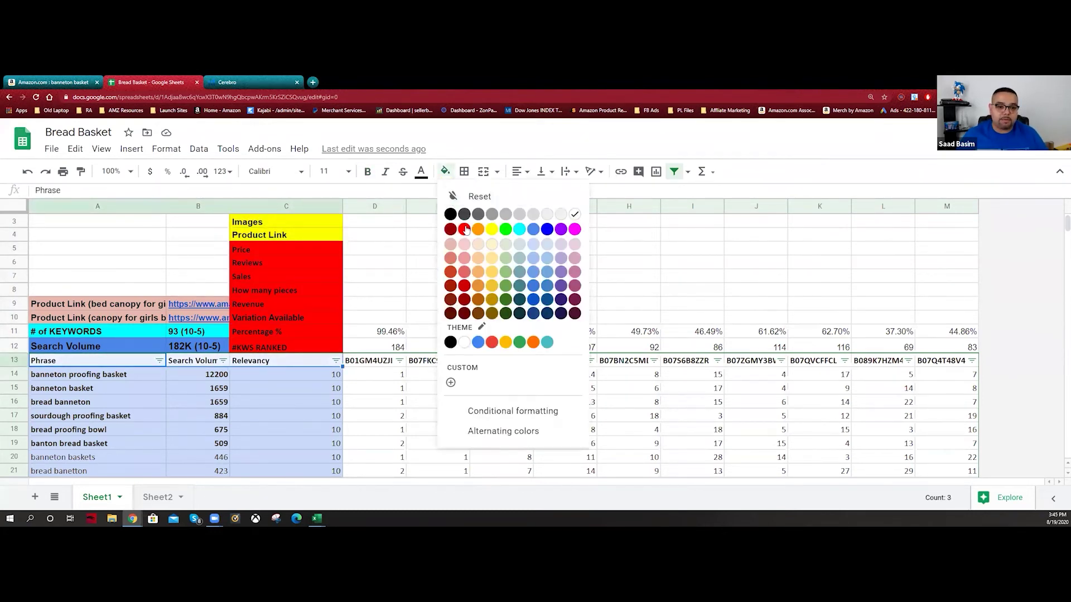
click(468, 230)
click(128, 277)
Total the search volumes in column B for the keywords with relevancy 10 down to 5
scroll(233, 366, down, 1)
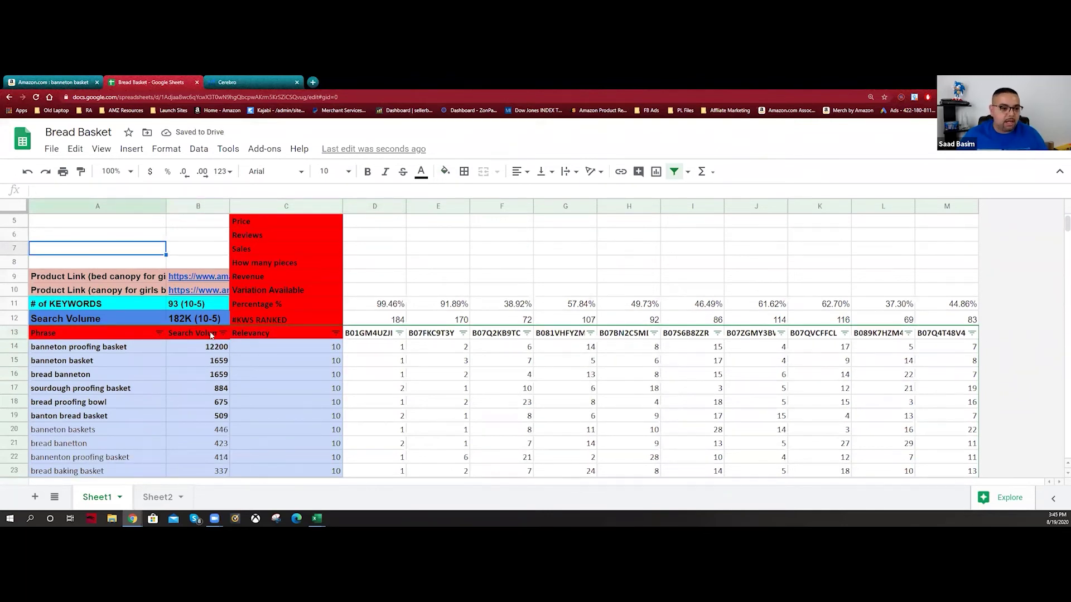
scroll(212, 329, down, 1)
click(202, 292)
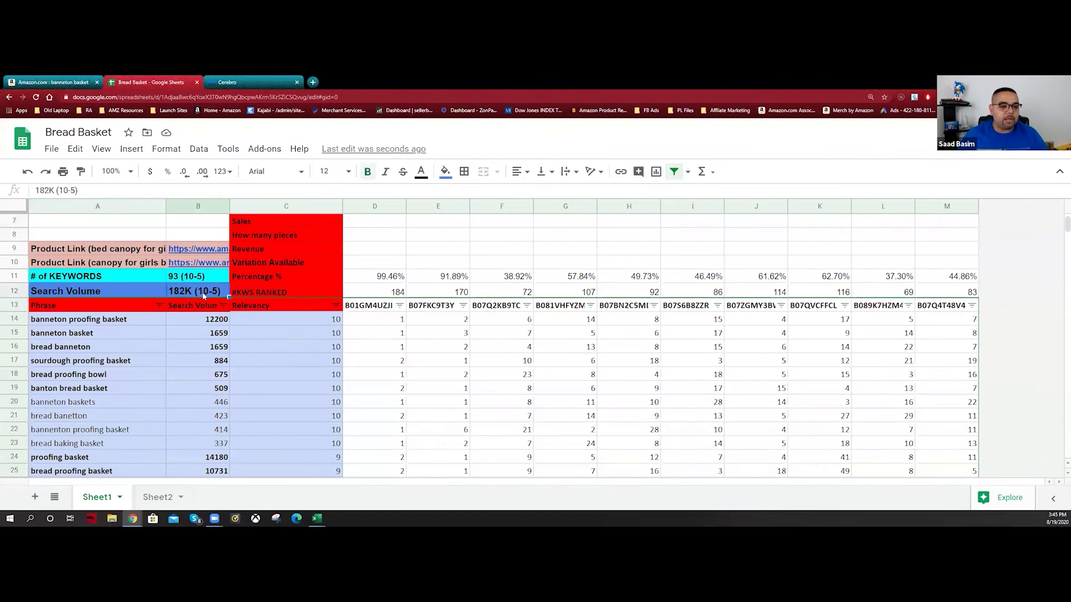
click(96, 293)
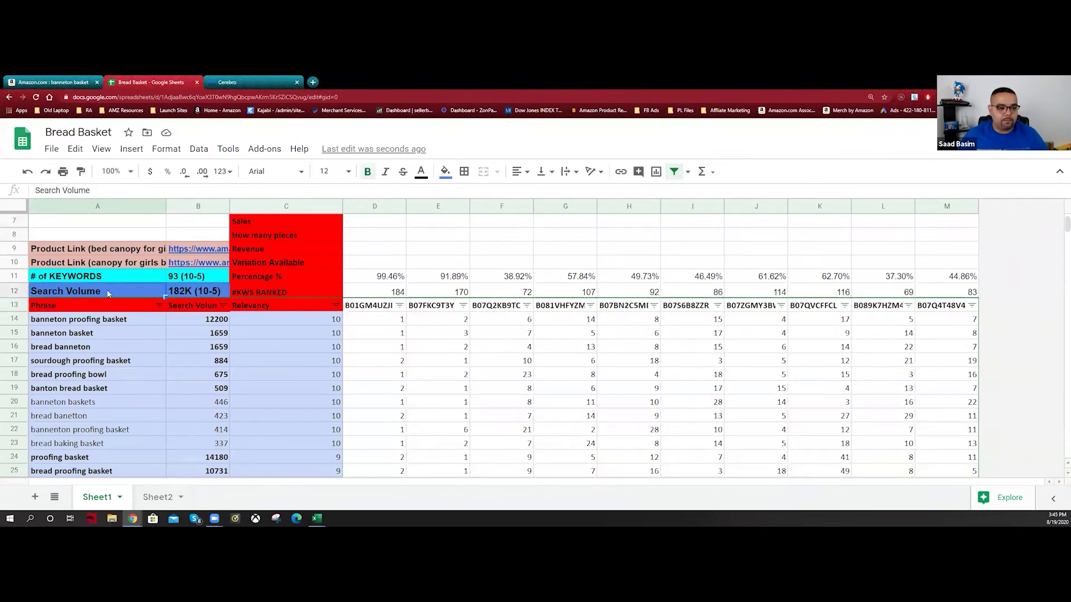
click(291, 317)
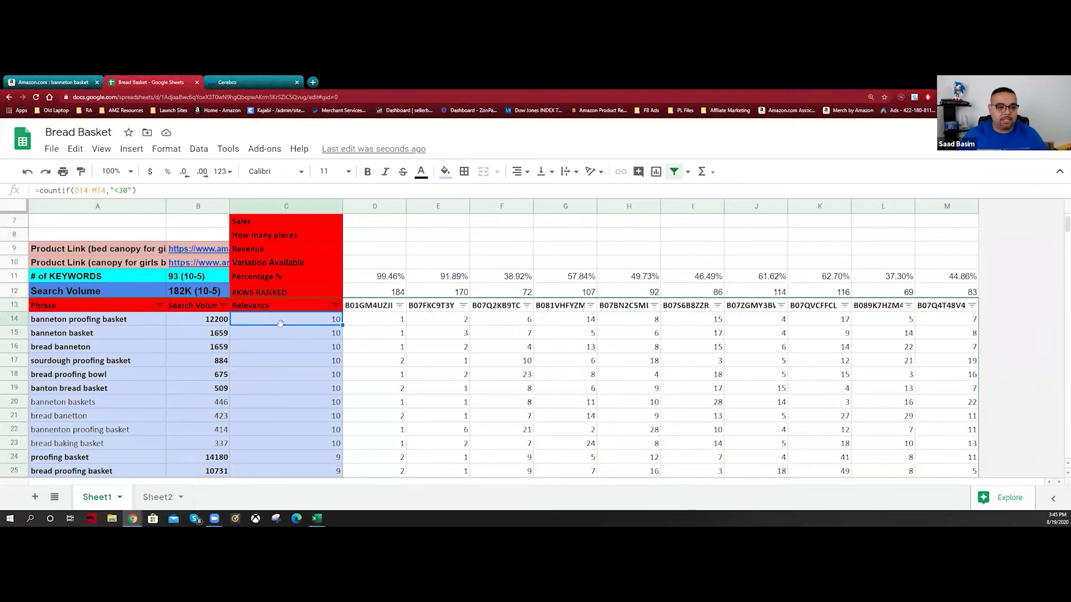
click(210, 323)
scroll(210, 323, down, 15)
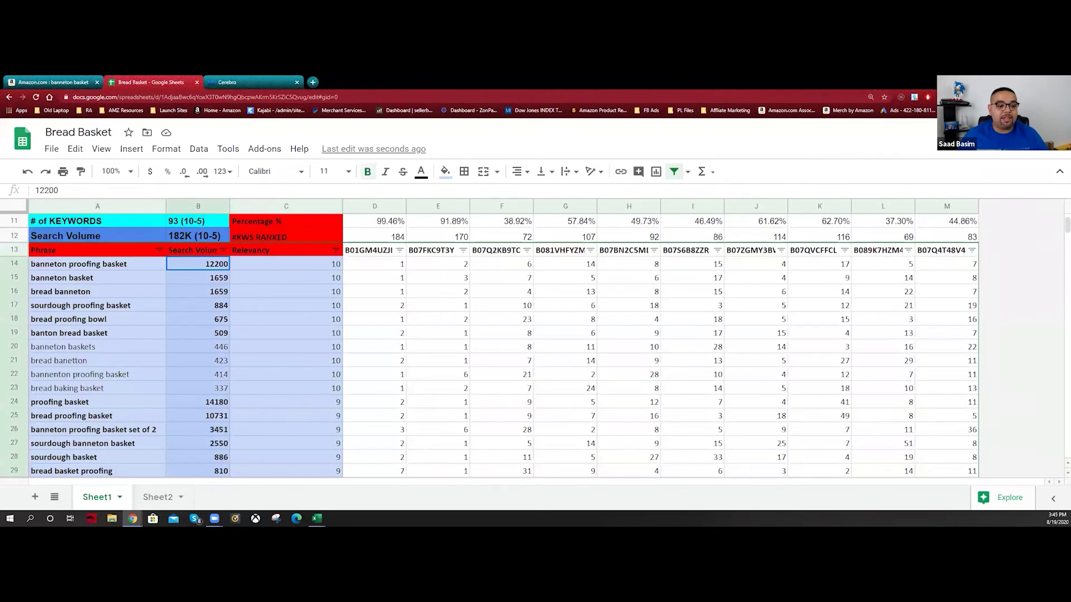
drag(210, 484, 211, 305)
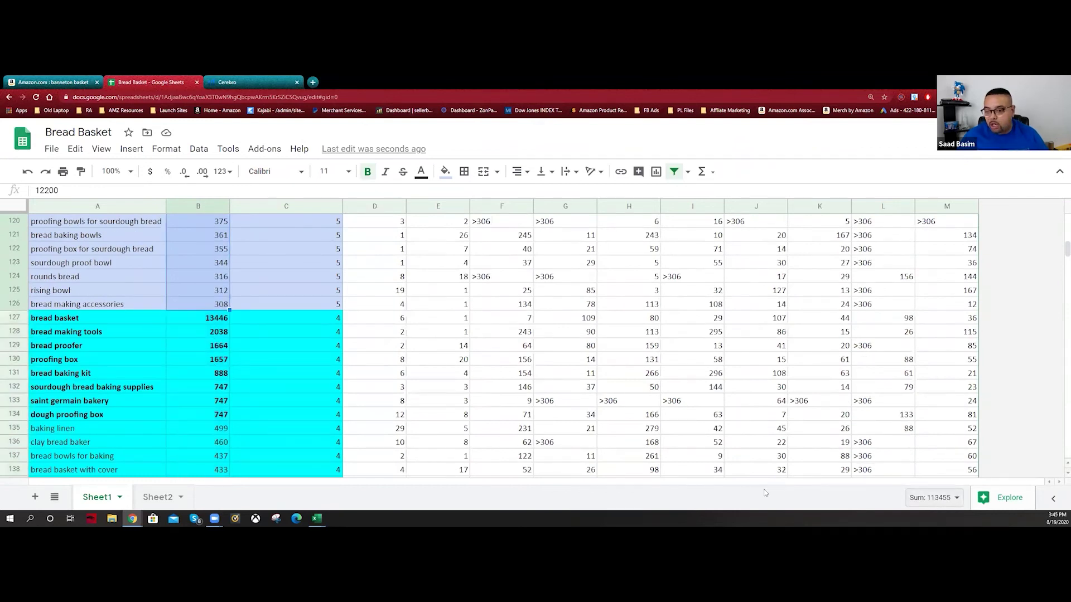
scroll(244, 435, up, 20)
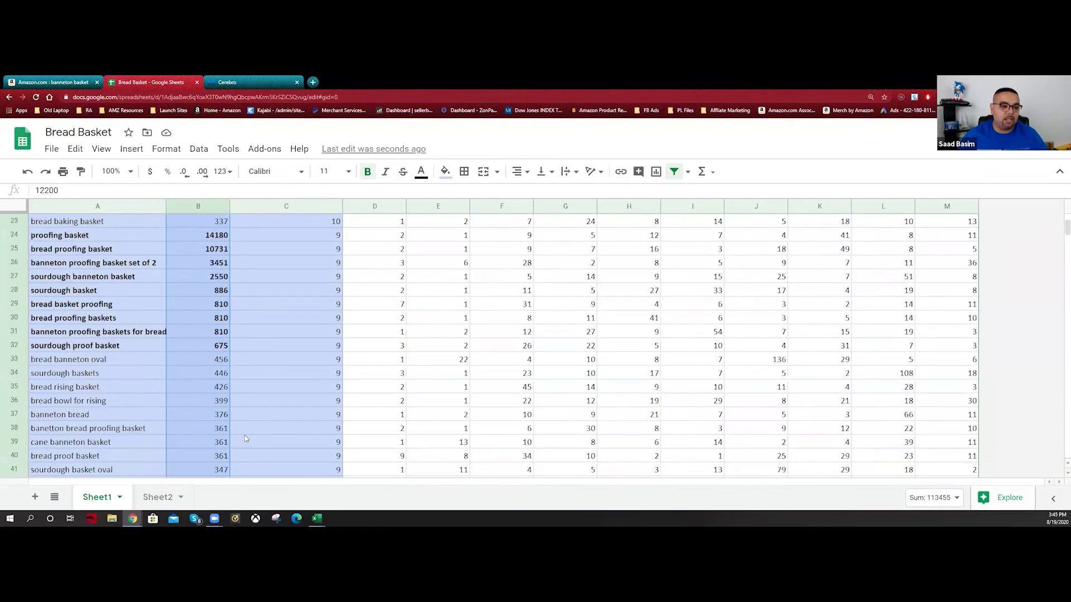
Change the Search Volume summary value in B12 to 113.4K (10-5)
double_click(186, 379)
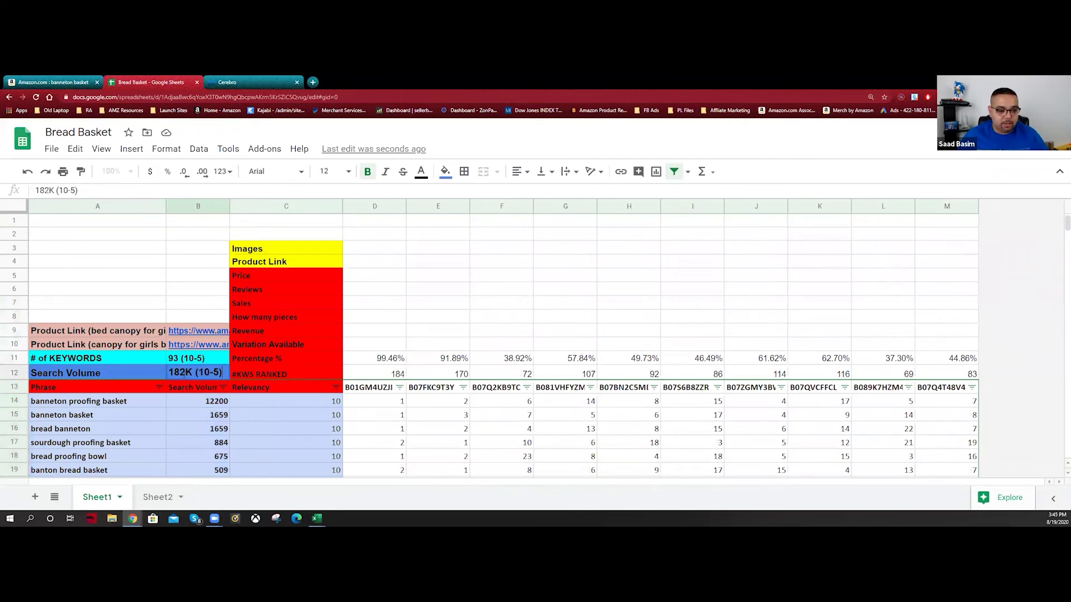
key(BackSpace)
key(BackSpace)
text(1)
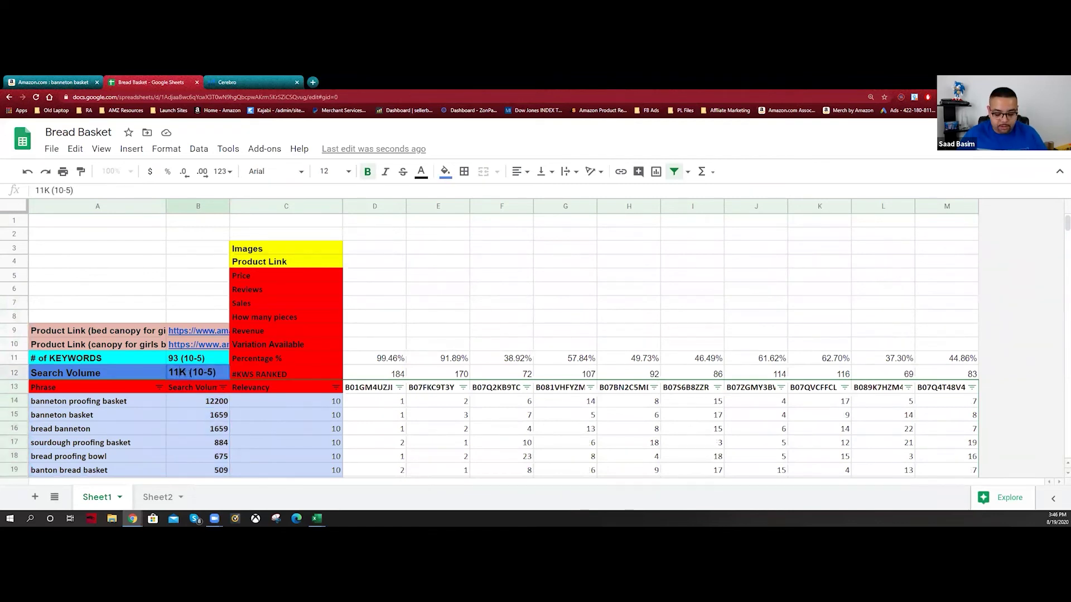
text(3.4)
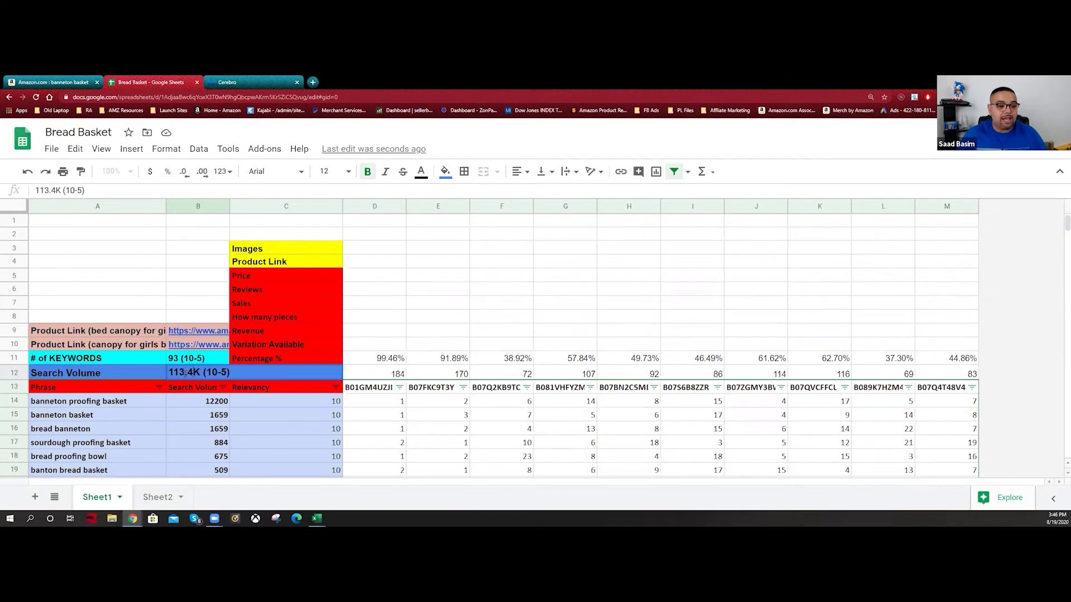
click(385, 289)
scroll(201, 368, down, 4)
scroll(201, 371, up, 4)
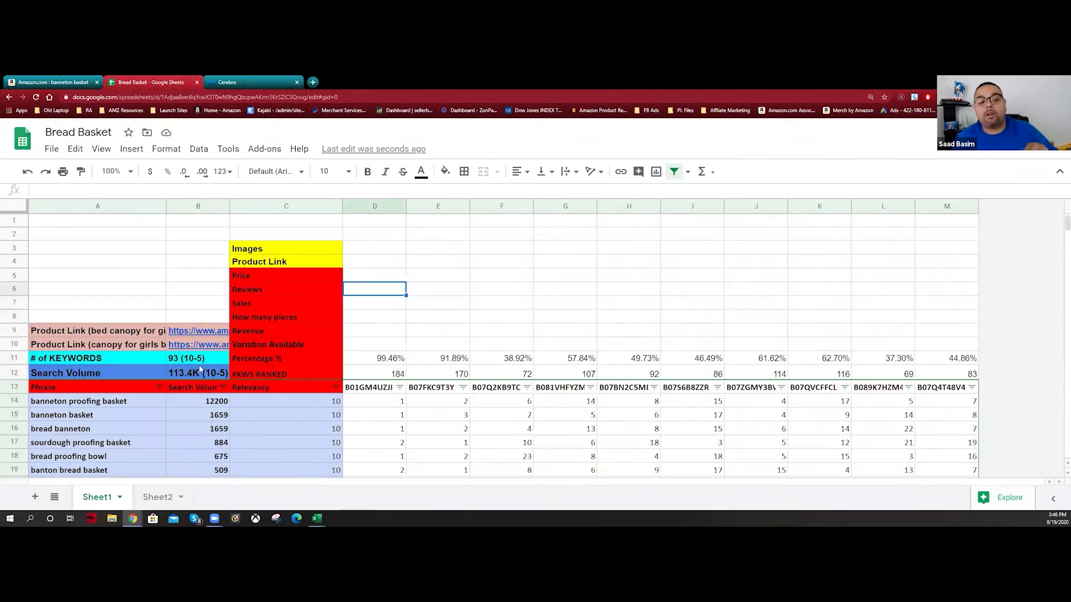
Count the keyword phrases in column A with relevancy 10 down to 5
scroll(202, 374, down, 2)
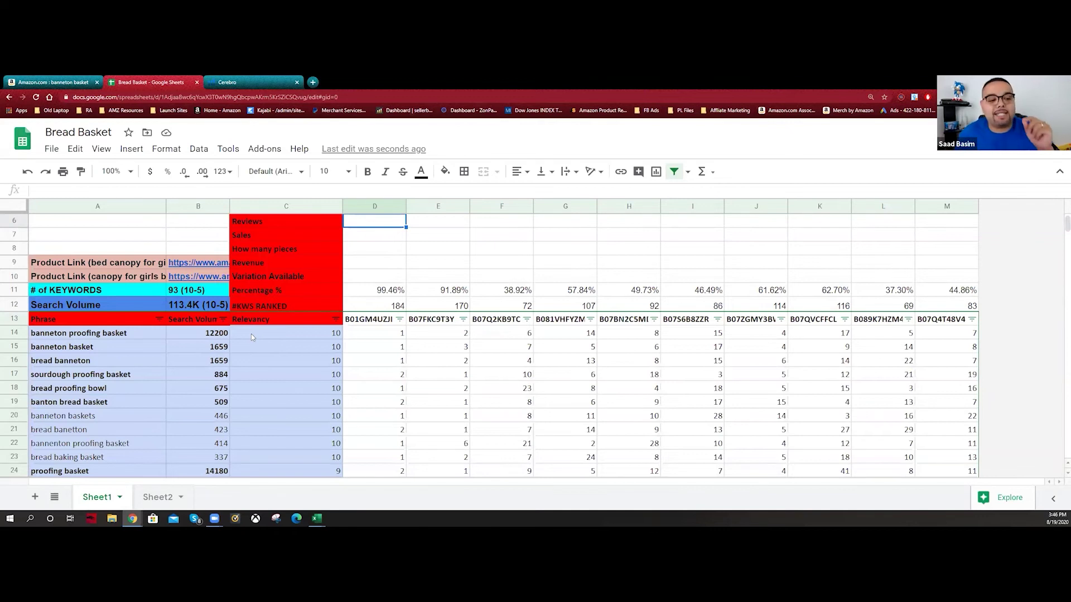
scroll(251, 333, down, 8)
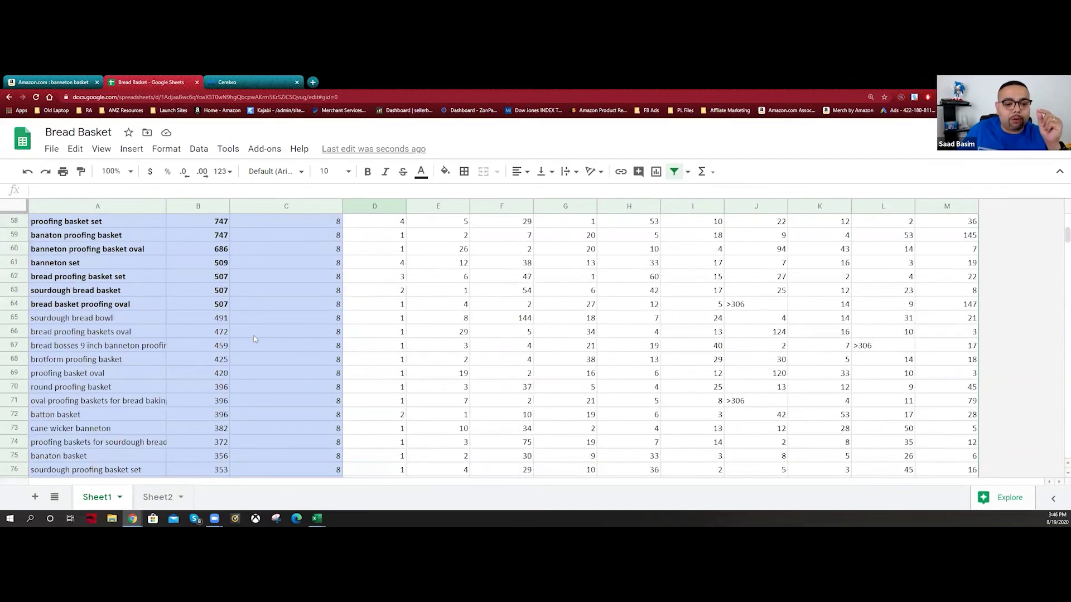
scroll(300, 326, up, 8)
drag(314, 338, 157, 248)
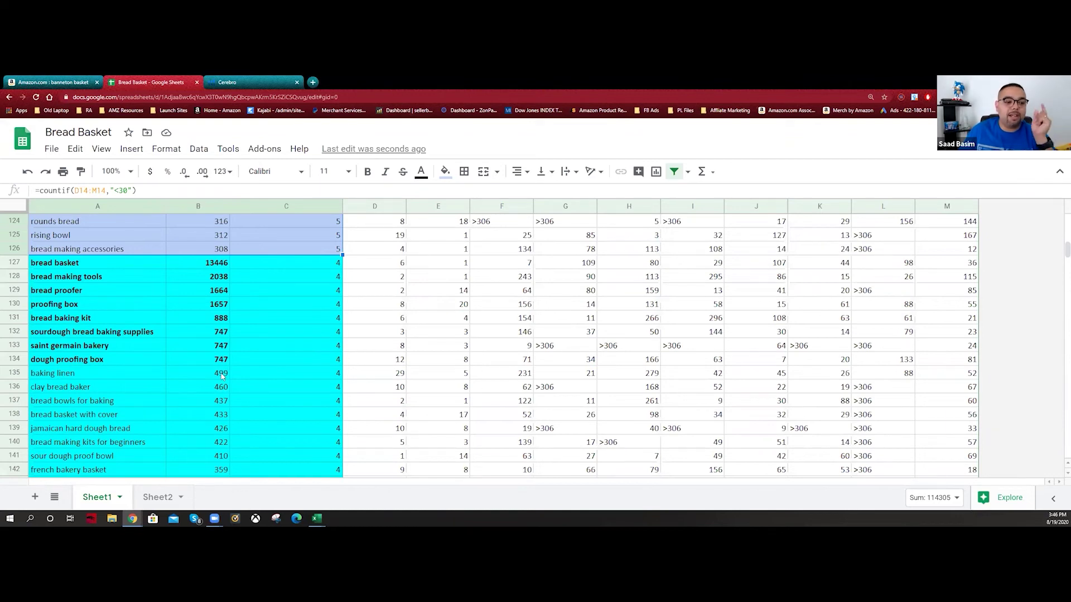
click(138, 249)
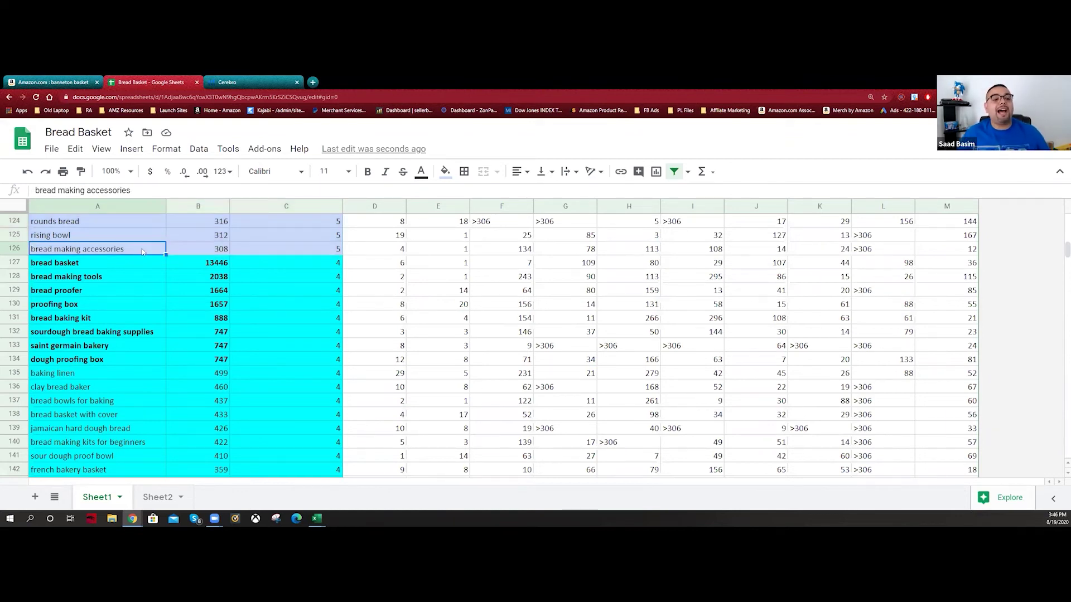
scroll(147, 229, up, 1)
scroll(146, 212, up, 20)
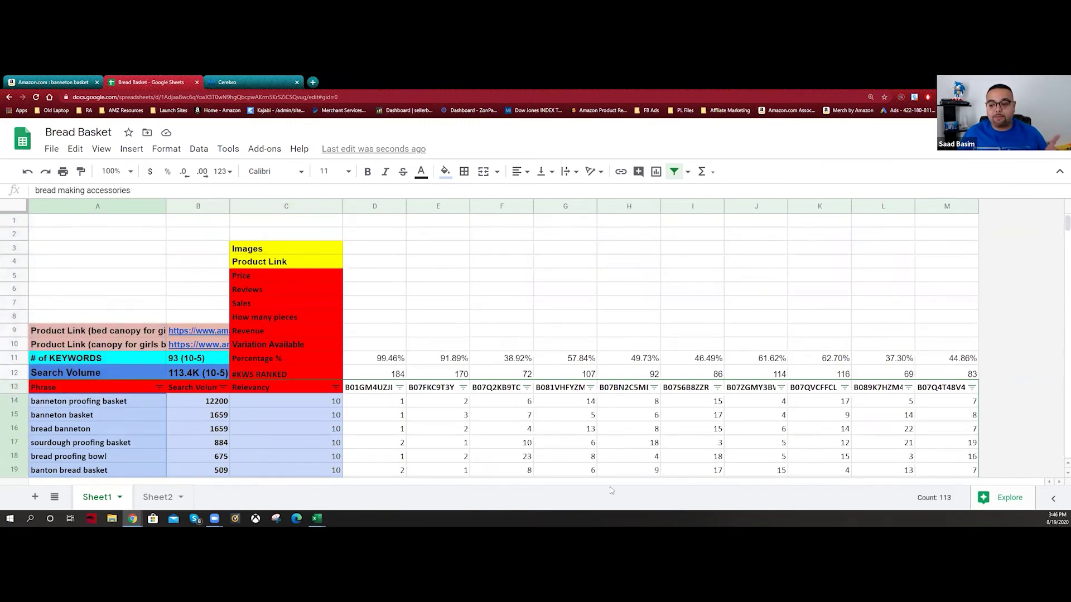
Change the # of KEYWORDS summary value in B11 to 113 (10-5)
click(175, 360)
double_click(175, 360)
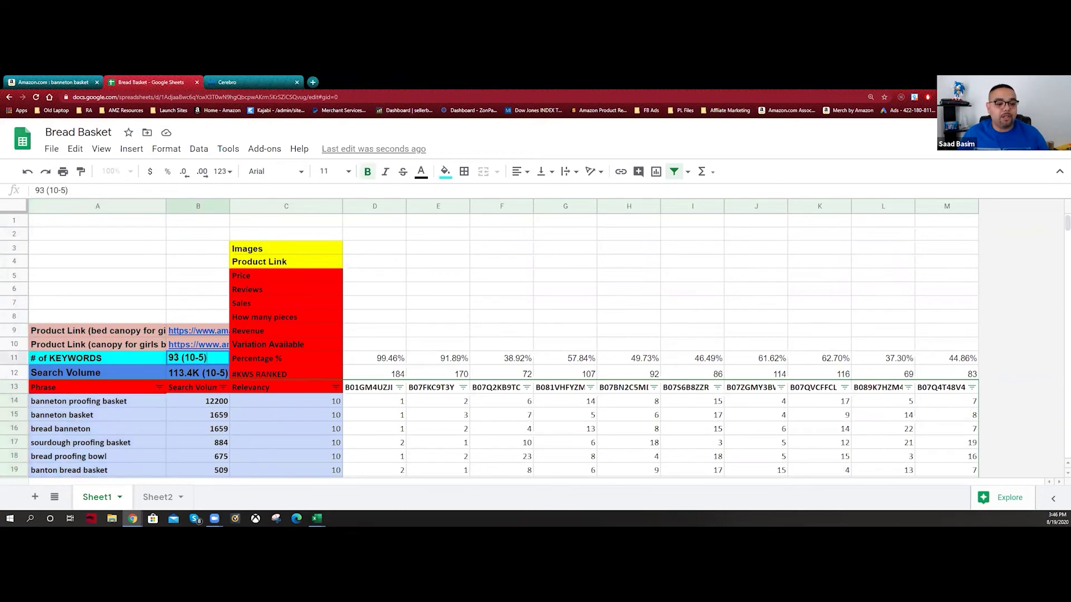
key(BackSpace)
key(BackSpace)
text(113)
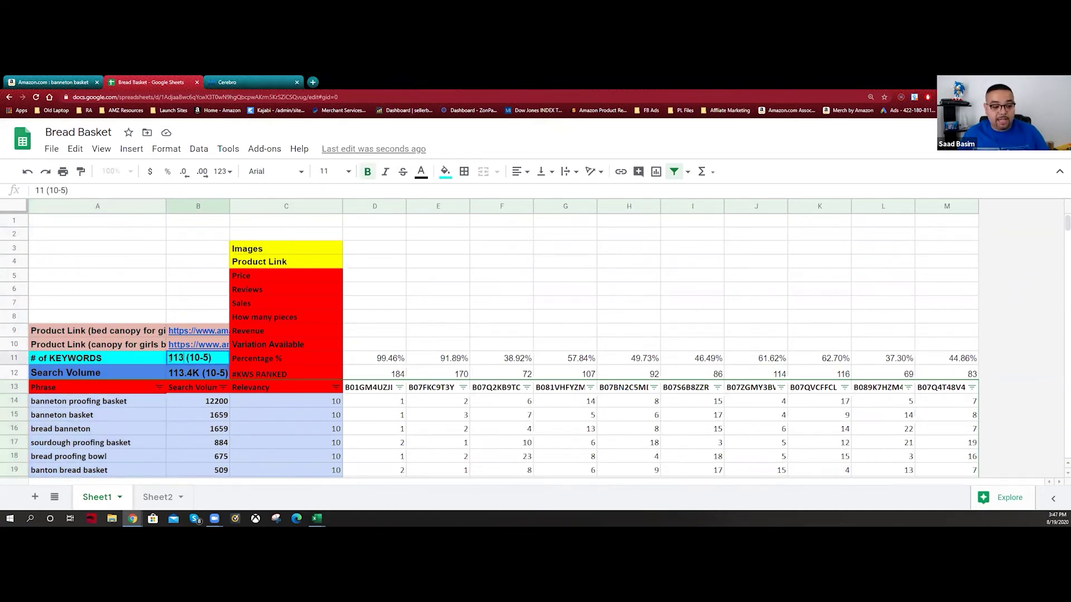
click(200, 261)
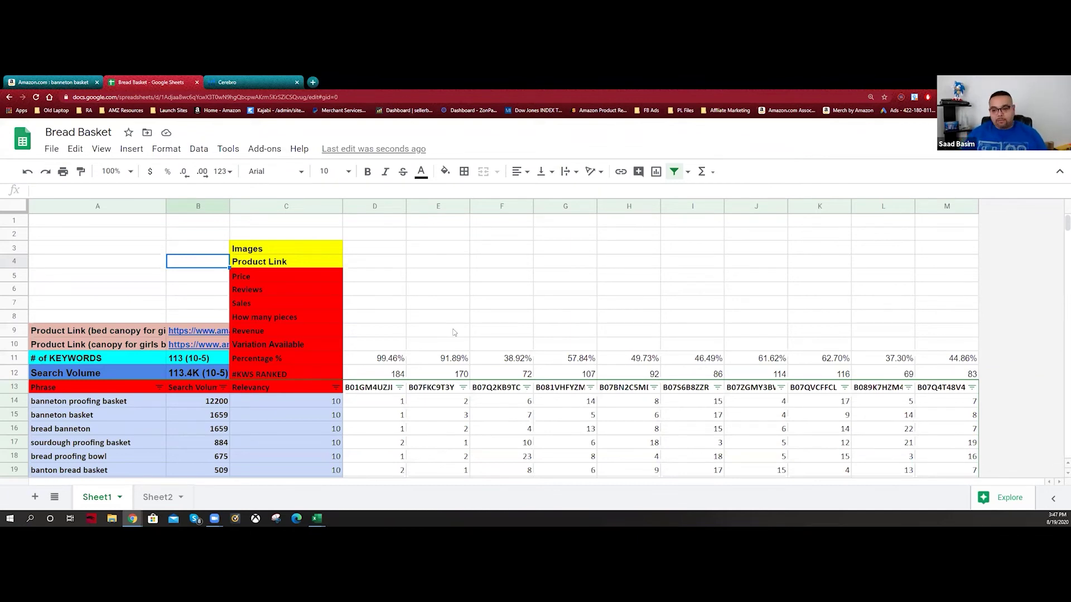
Review the competitors' percentages and fill columns F and L with bright green
scroll(454, 333, down, 1)
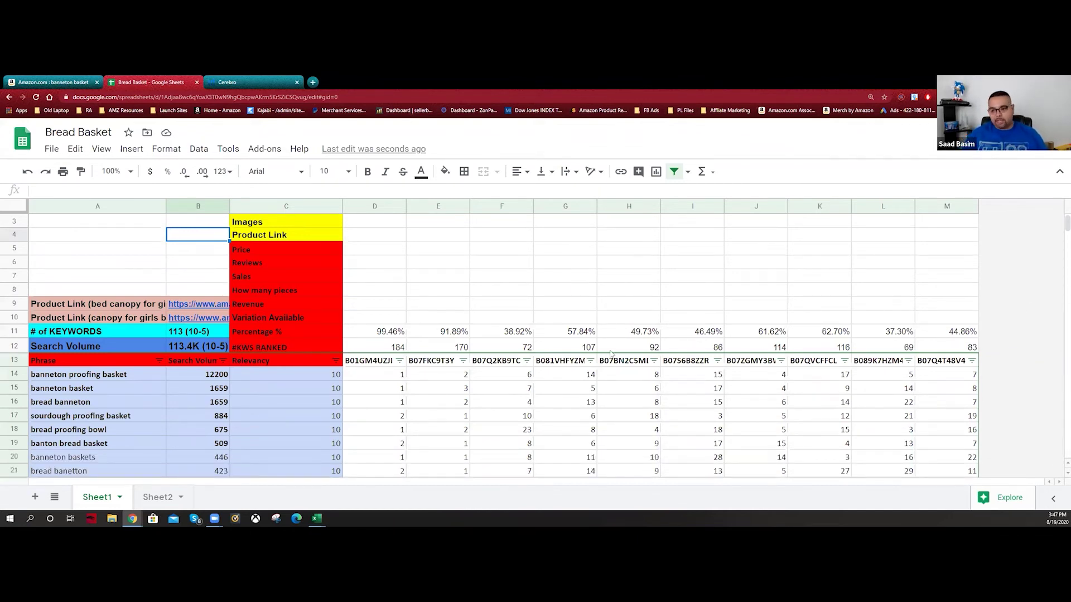
right_click(807, 346)
click(612, 290)
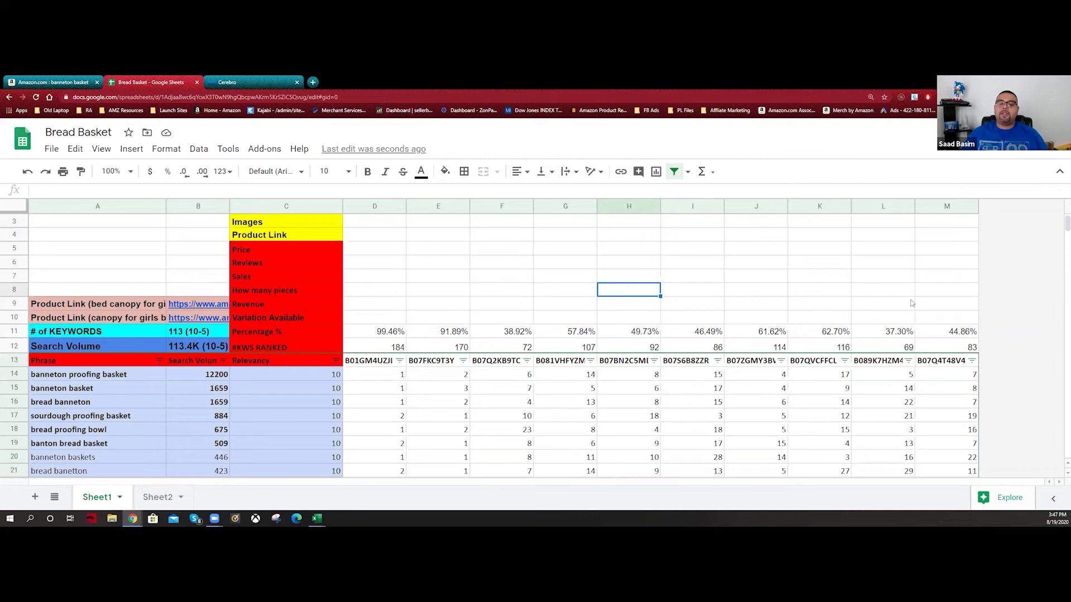
click(941, 330)
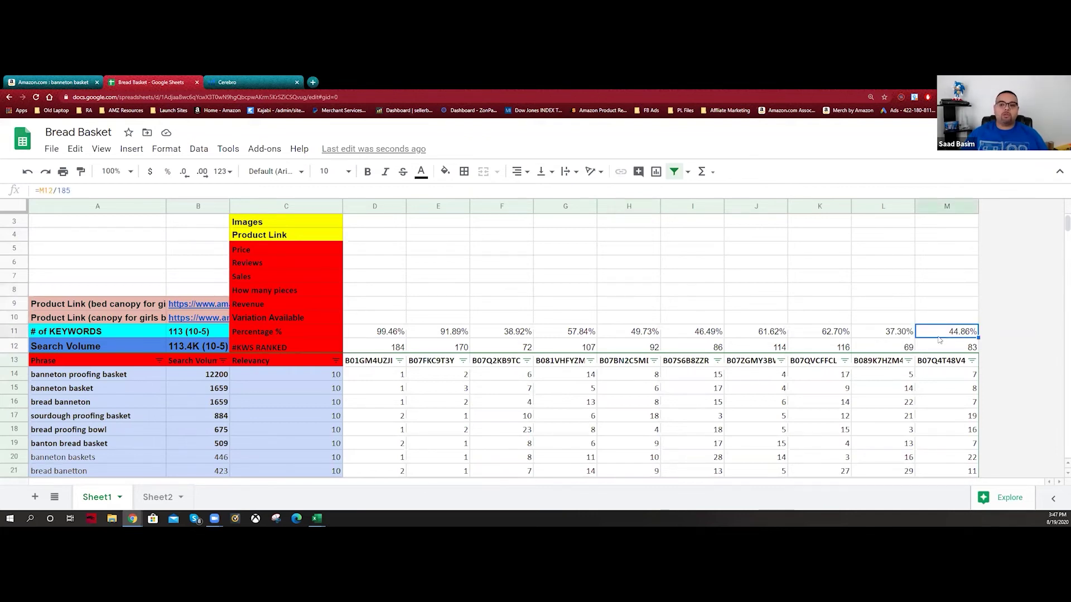
click(877, 201)
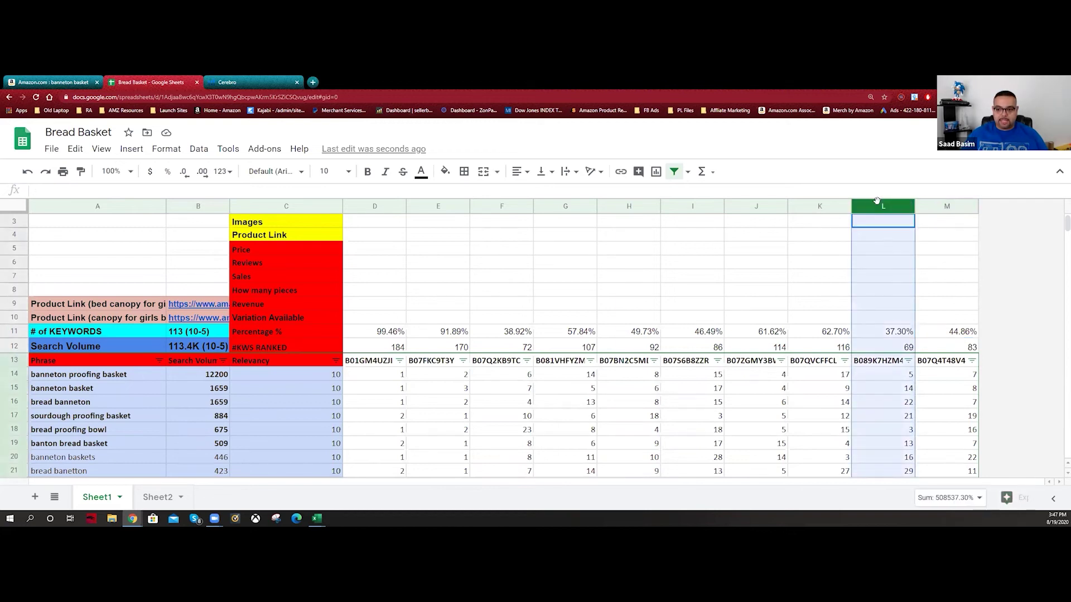
ctrl+click(497, 203)
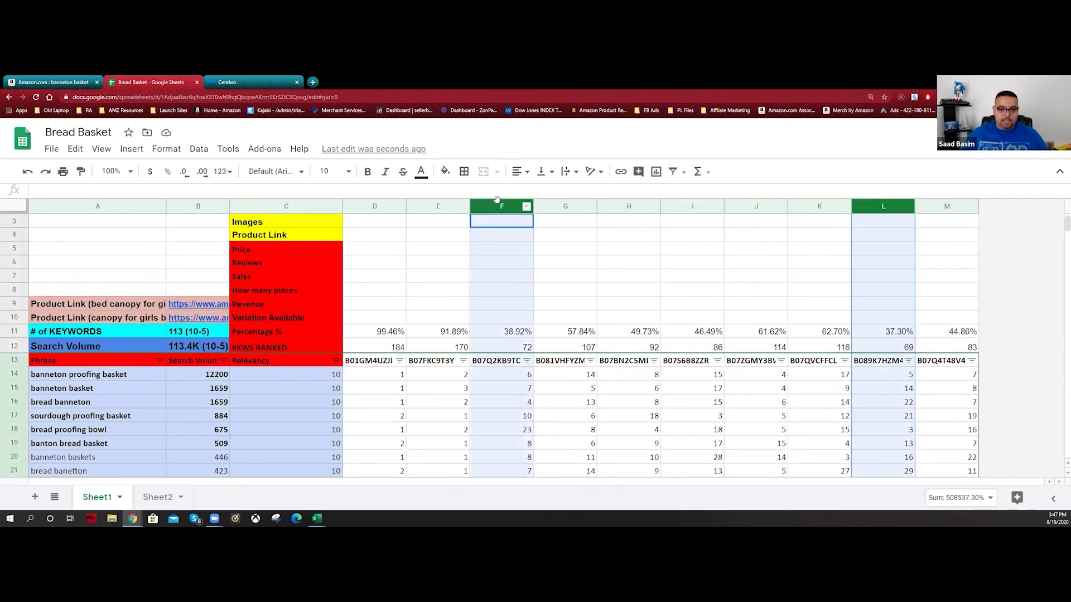
click(444, 171)
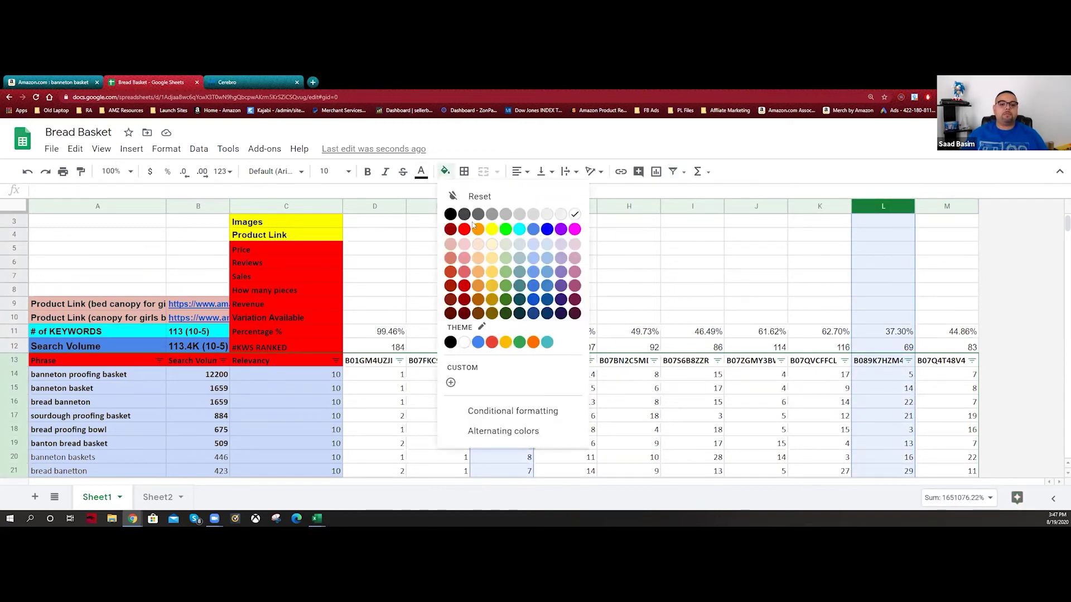
click(506, 229)
click(695, 249)
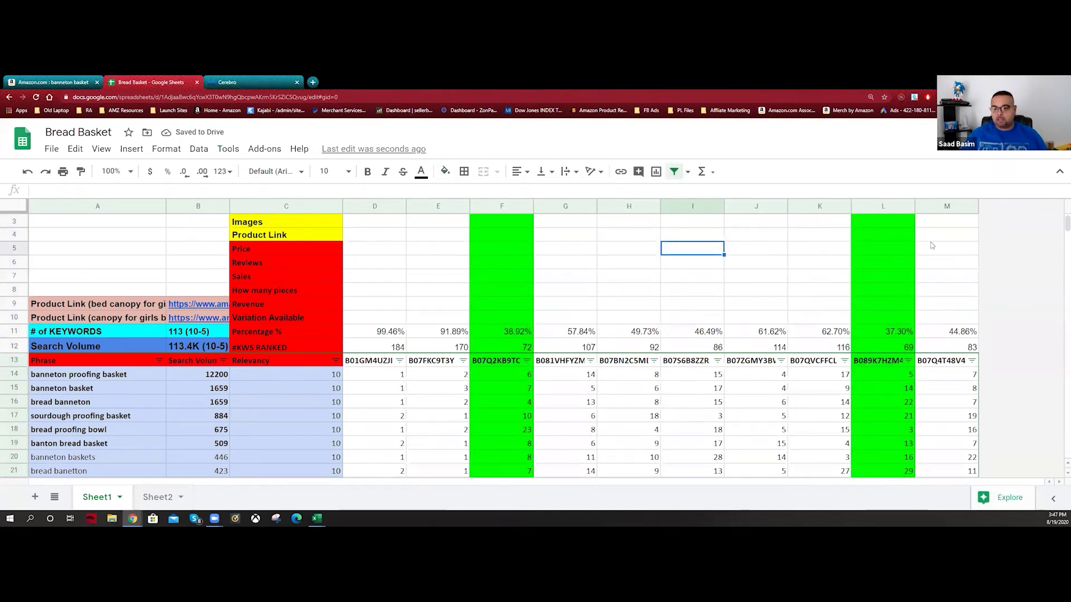
Fill competitor columns G through K and column M with yellow
click(937, 206)
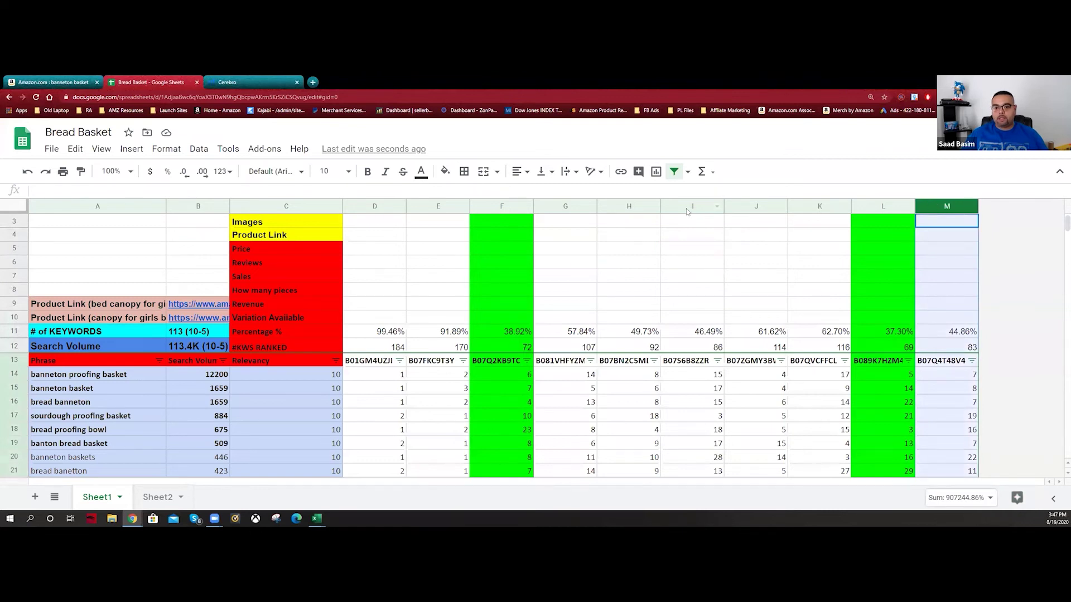
ctrl+click(689, 207)
ctrl+click(618, 206)
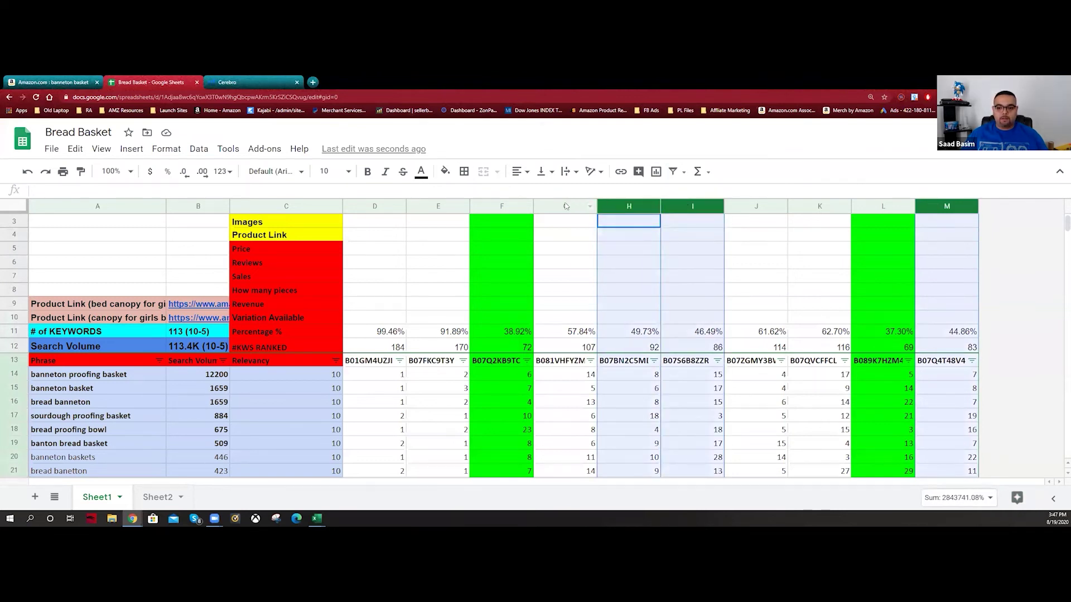
ctrl+click(566, 206)
ctrl+click(750, 206)
ctrl+click(817, 207)
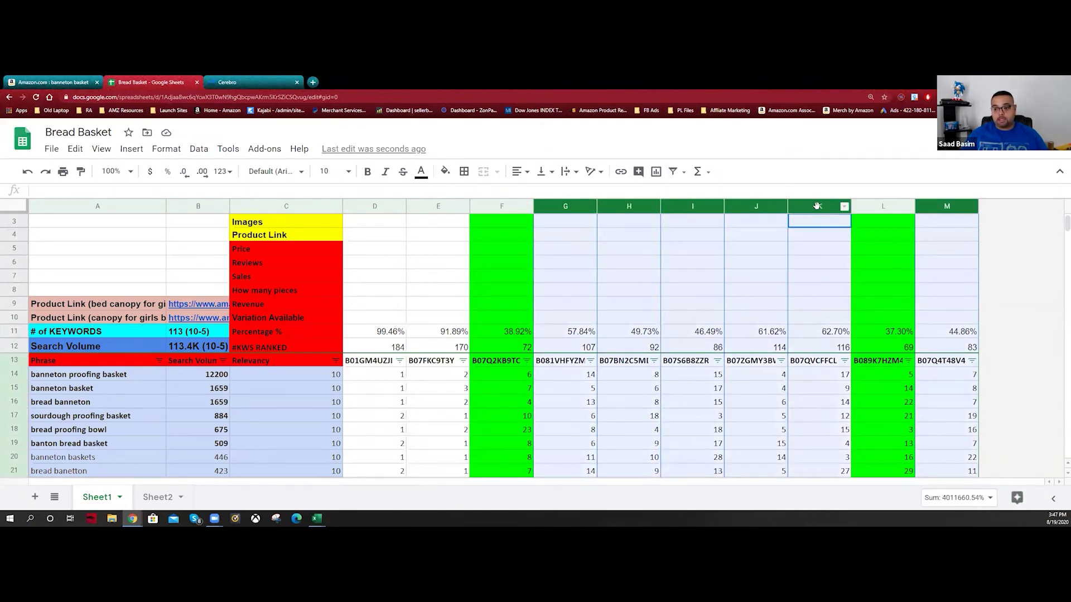
click(444, 171)
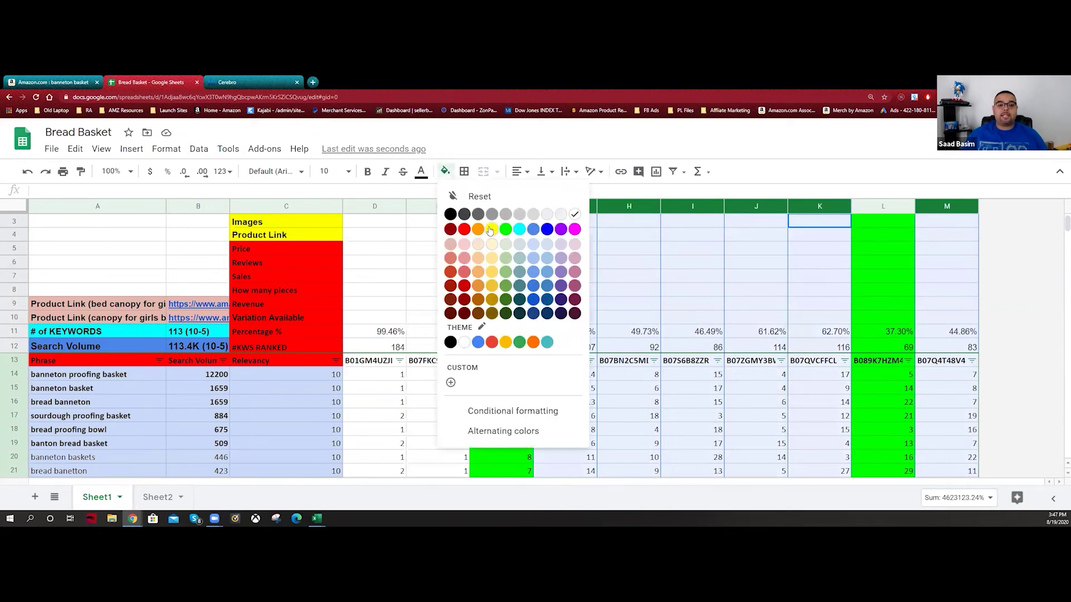
click(490, 229)
Fill competitor columns D and E with orange
click(366, 205)
ctrl+click(438, 207)
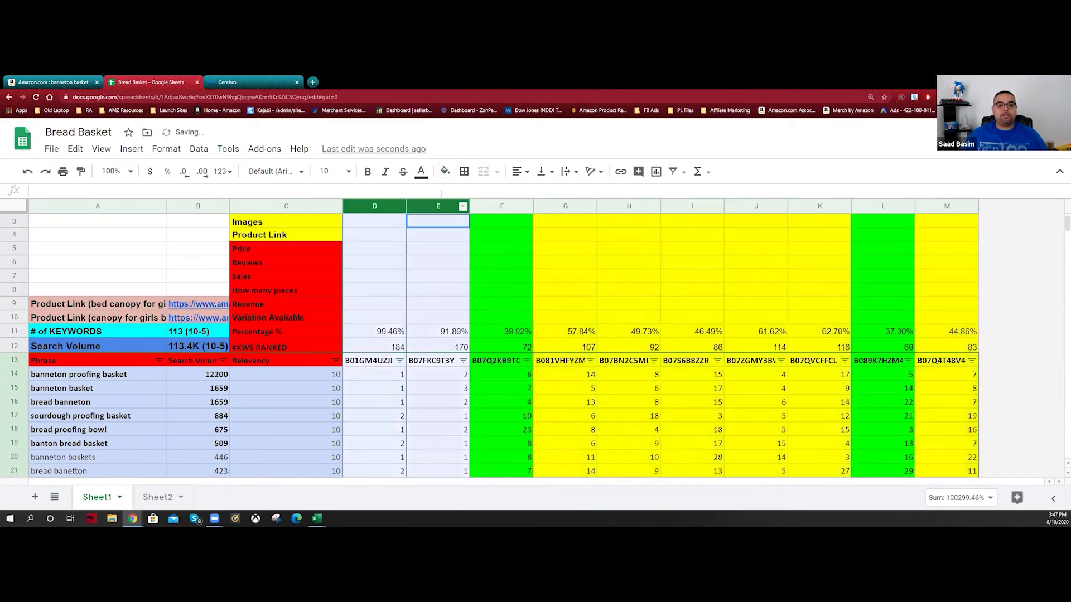
click(444, 172)
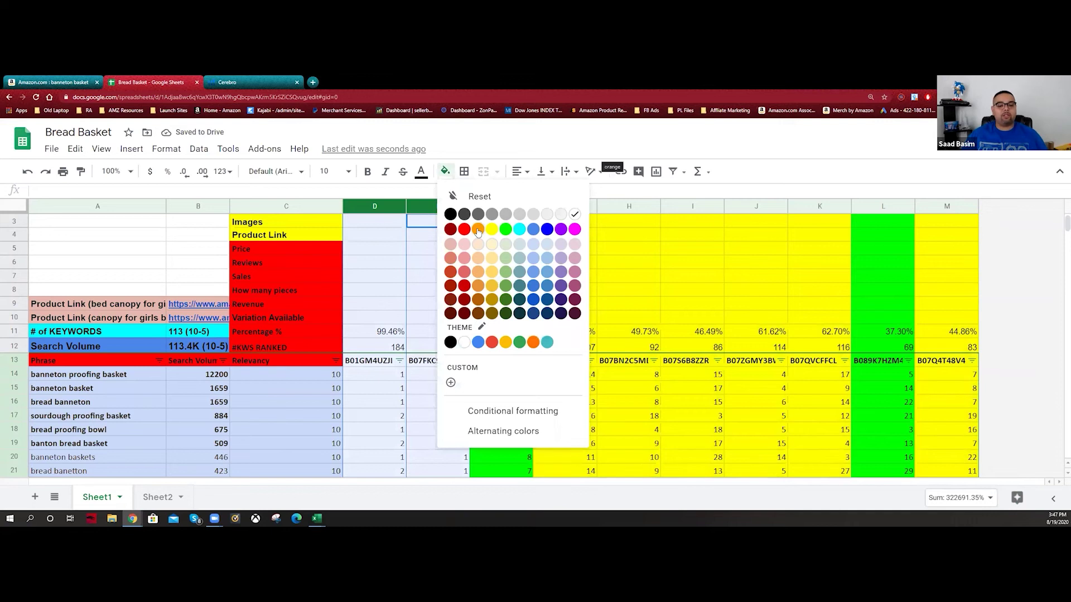
click(477, 230)
click(592, 313)
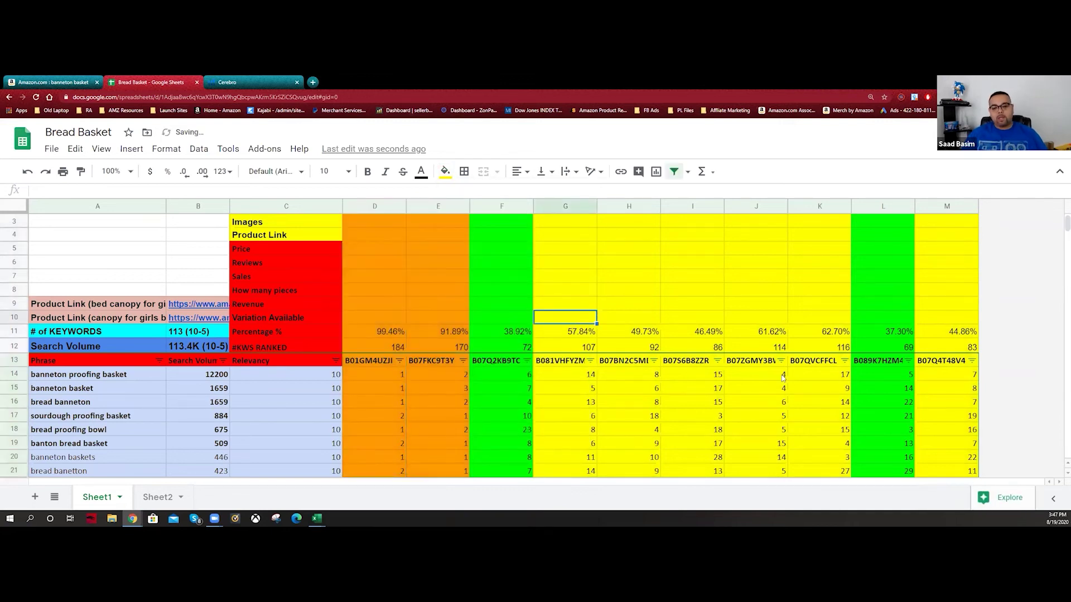
Compare the competitors' percentages in row 11 across the green, yellow and orange columns
scroll(735, 384, down, 3)
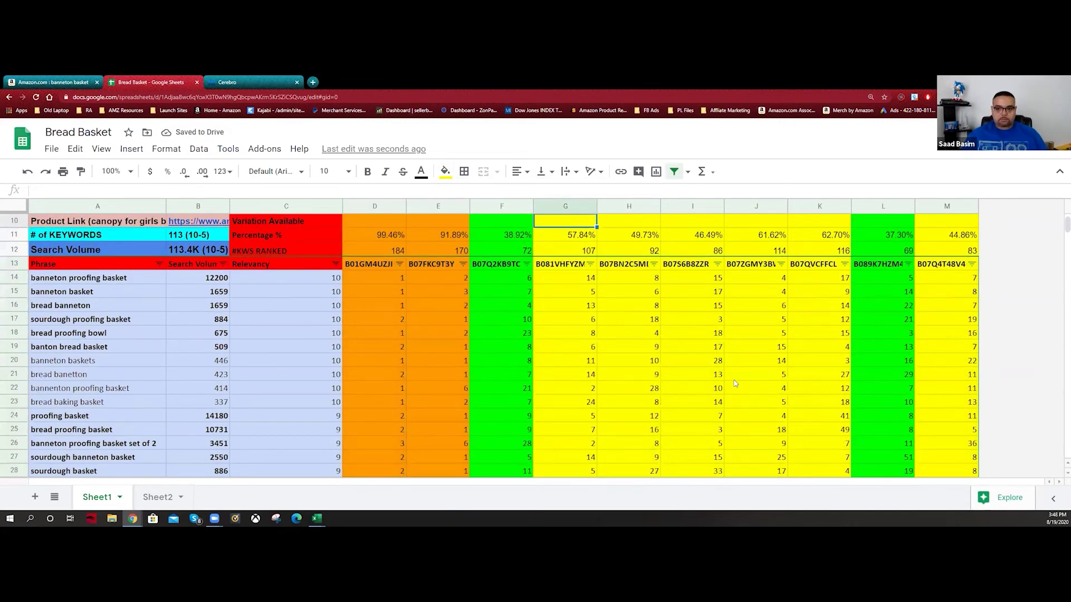
scroll(735, 383, up, 1)
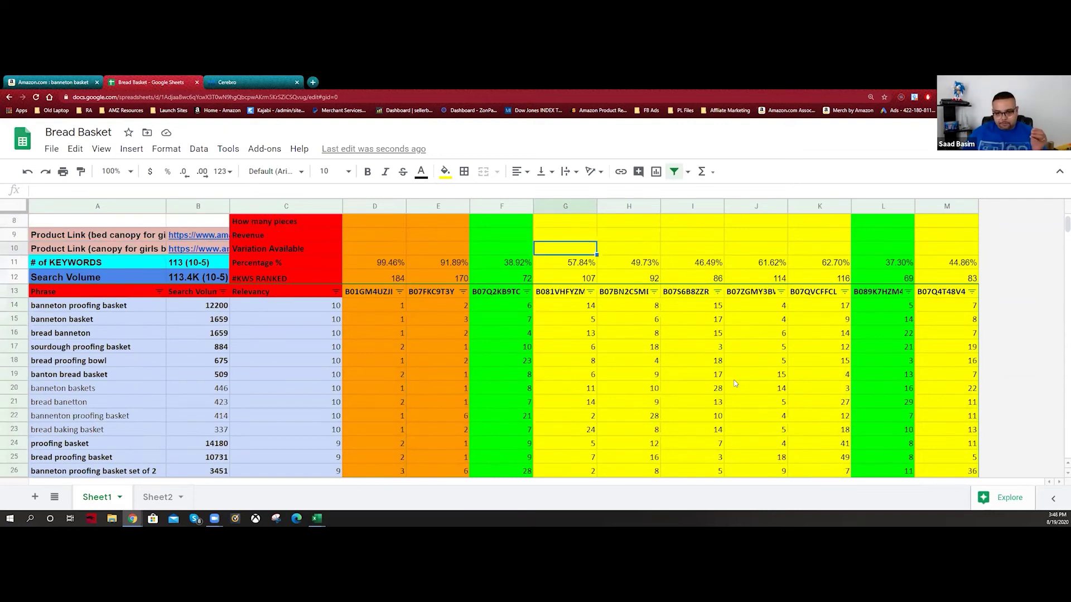
click(854, 248)
click(517, 270)
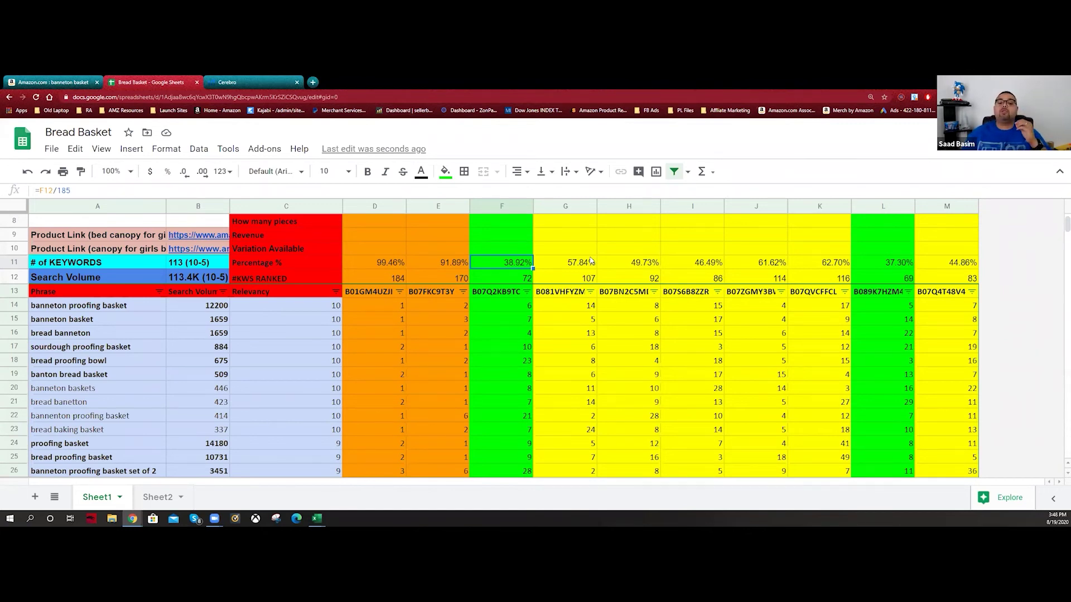
drag(575, 263, 575, 278)
drag(630, 237, 630, 277)
drag(817, 246, 831, 263)
click(943, 240)
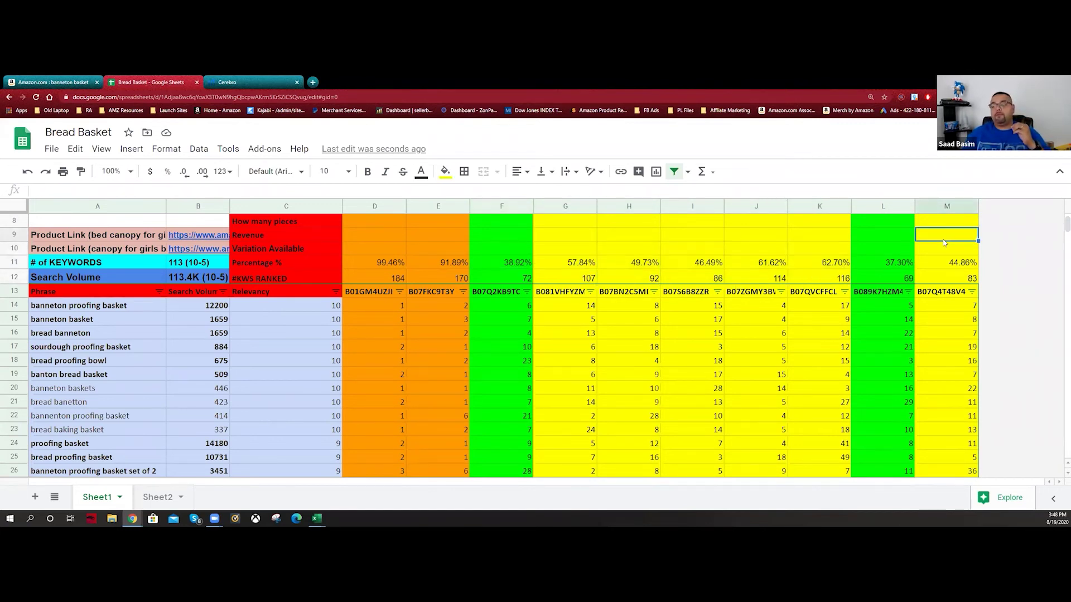
click(452, 266)
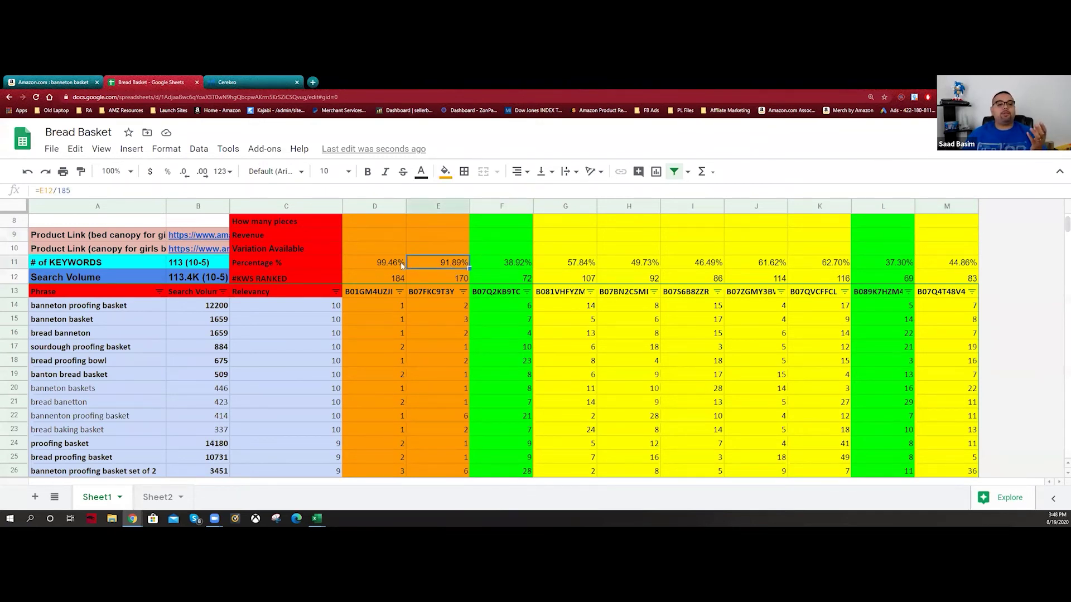
click(402, 266)
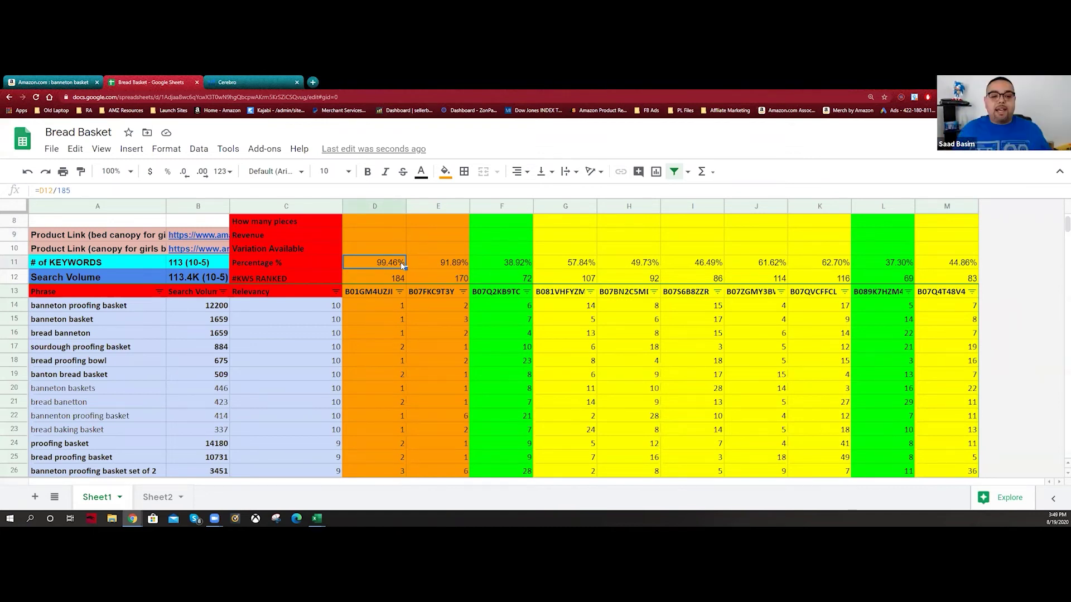
scroll(404, 301, up, 3)
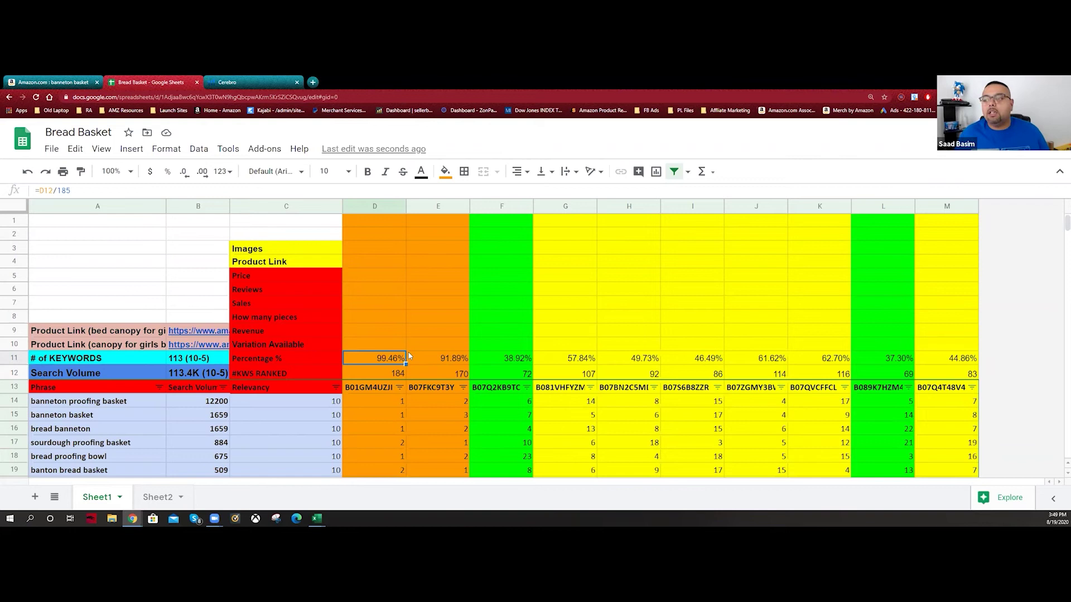
drag(502, 330, 965, 302)
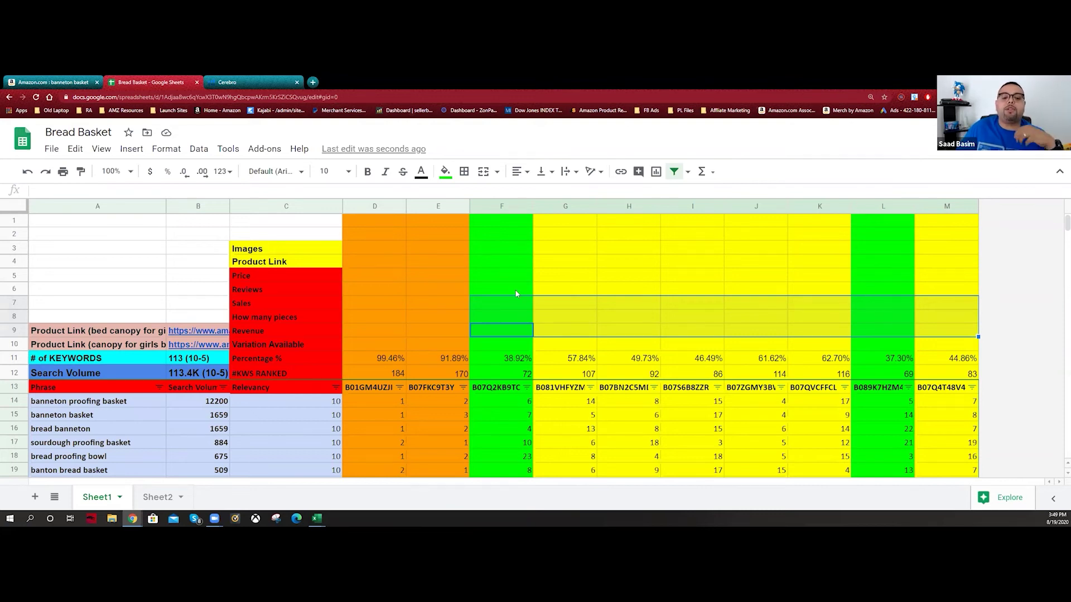
click(547, 314)
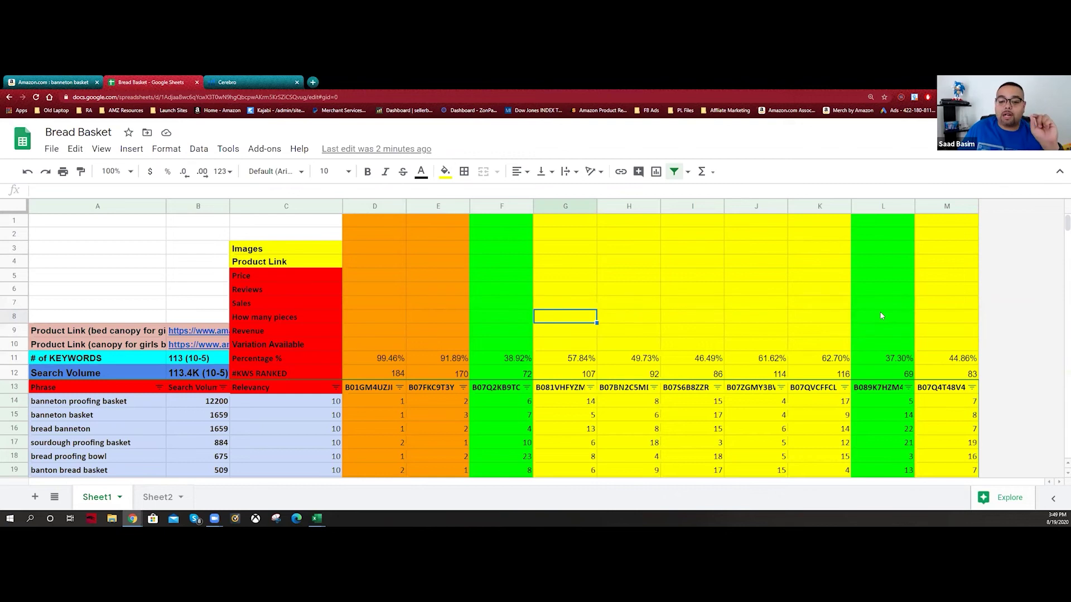
Fill the percentage cells H11, I11 and M11 in the yellow columns with bright green
scroll(882, 316, down, 1)
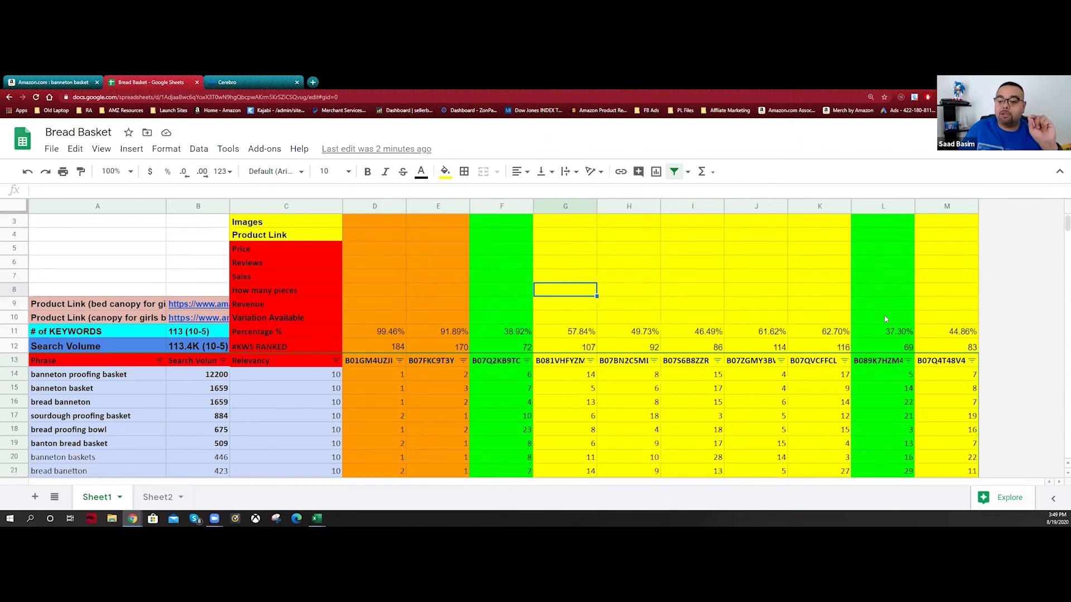
click(959, 338)
ctrl+click(699, 338)
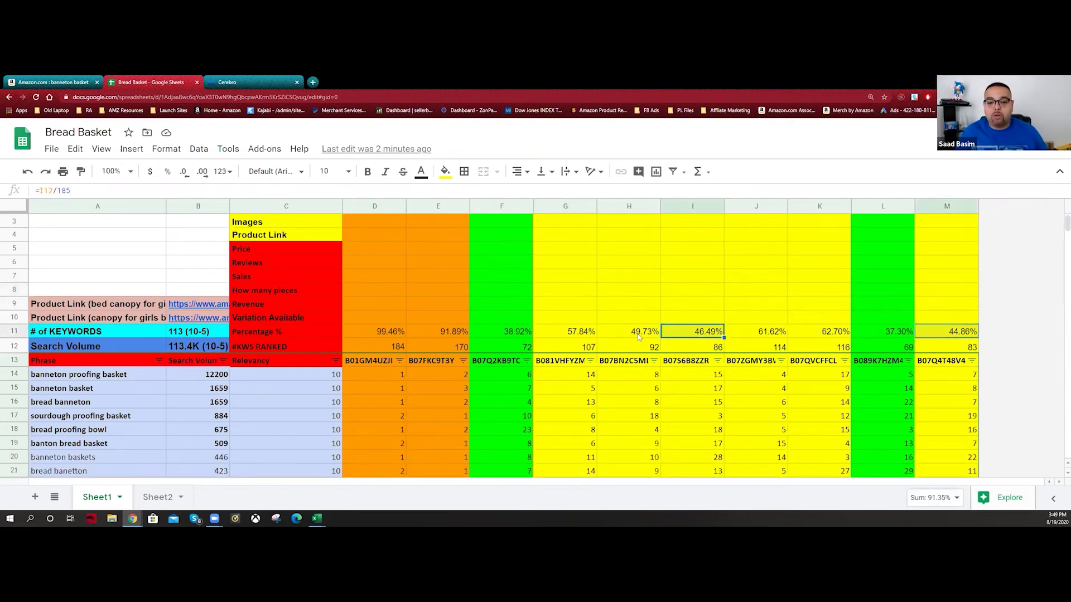
ctrl+click(639, 336)
click(445, 171)
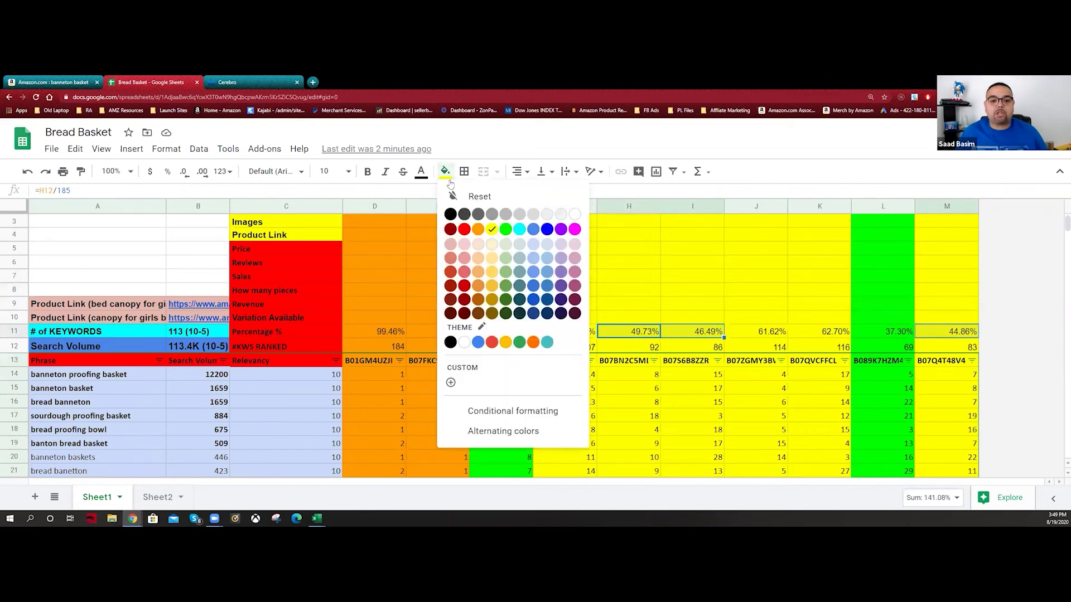
click(506, 230)
click(716, 251)
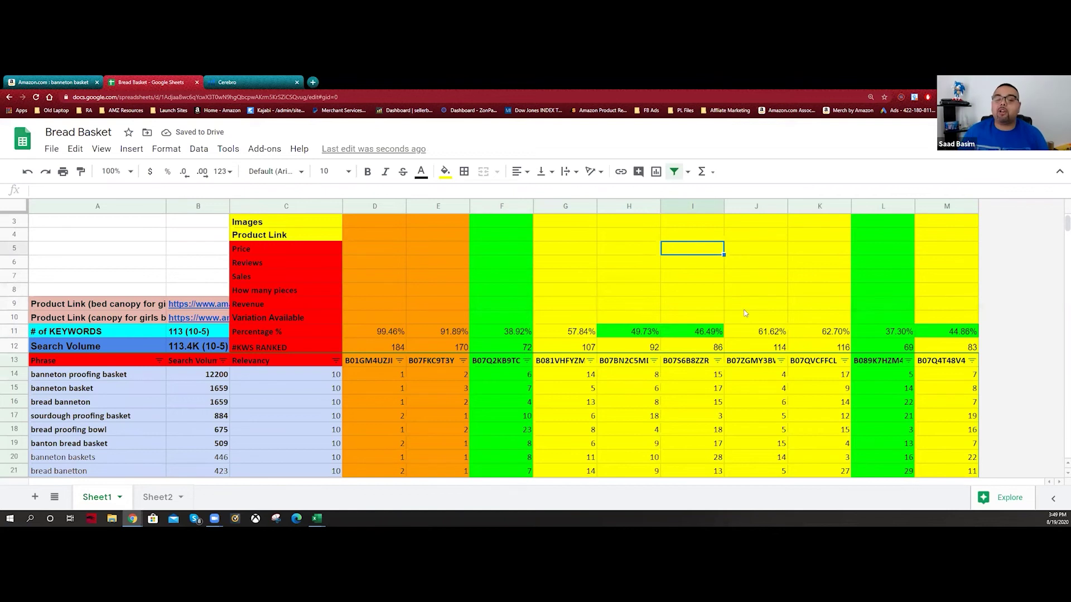
Review the green percentages in row 11 and the # of KEYWORDS and Search Volume summary cells
drag(961, 307, 958, 345)
drag(714, 307, 708, 333)
drag(627, 307, 629, 333)
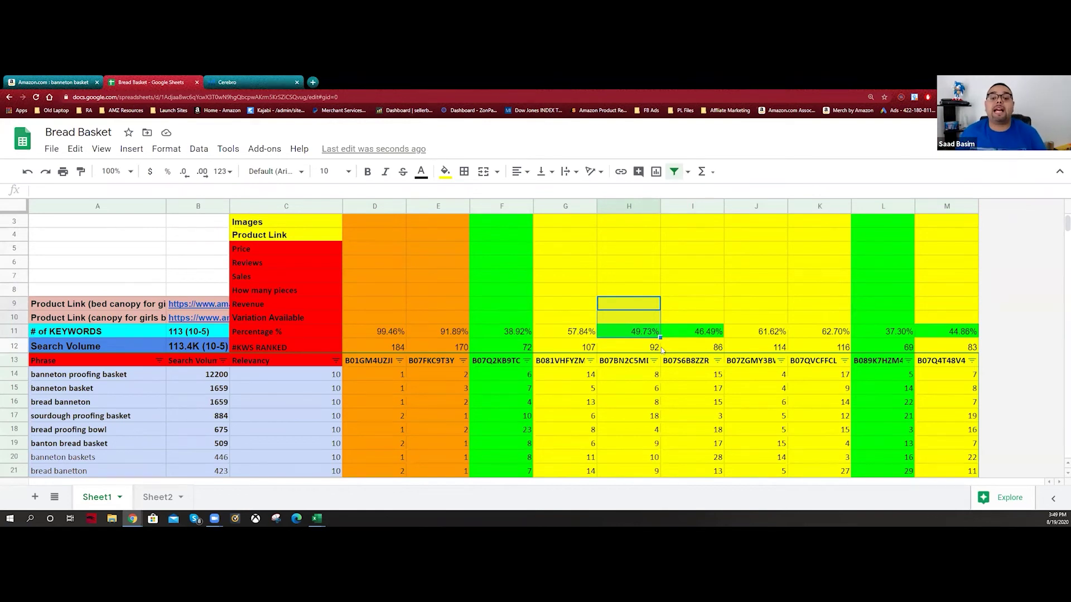
click(683, 332)
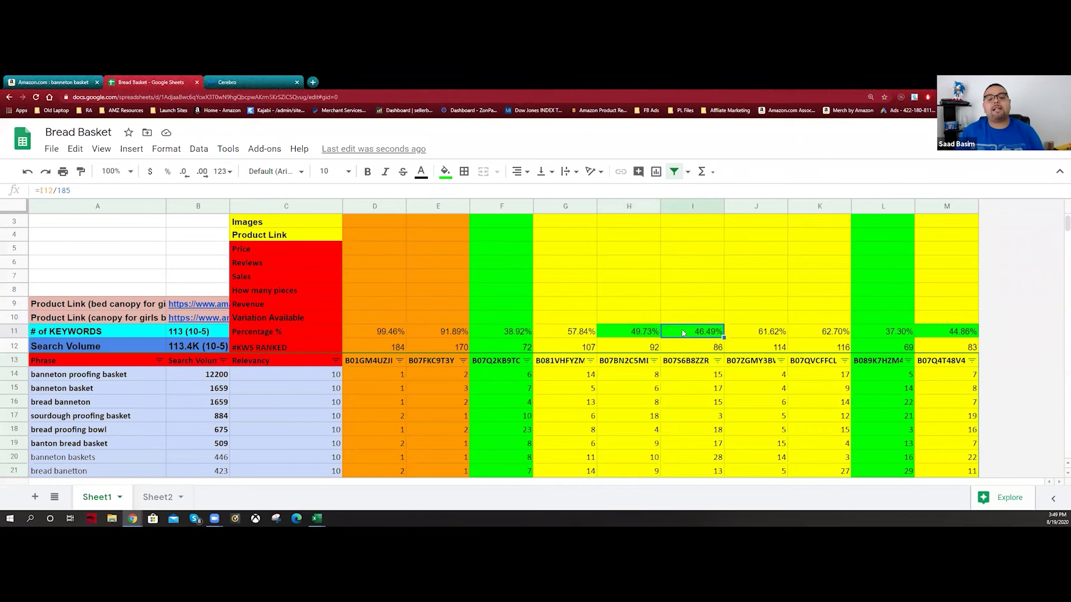
click(941, 294)
click(888, 332)
click(510, 318)
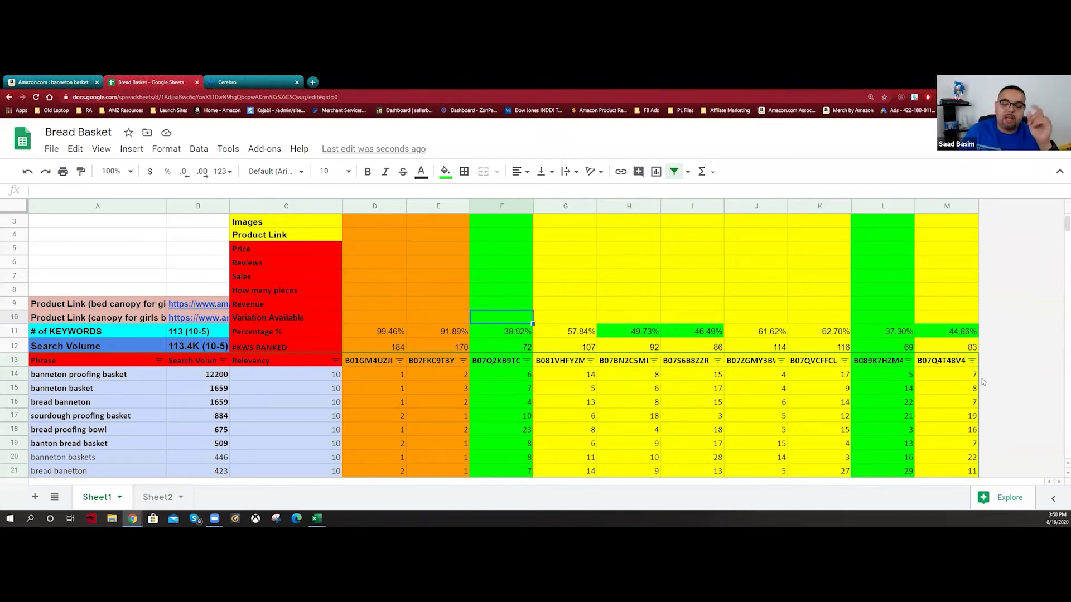
scroll(982, 379, down, 2)
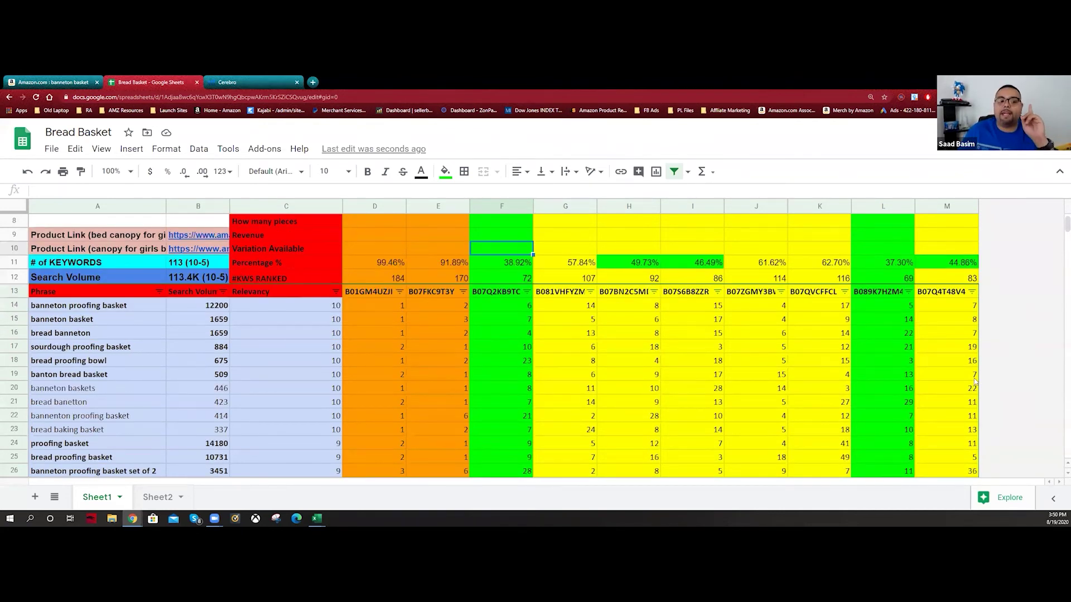
drag(158, 275, 214, 277)
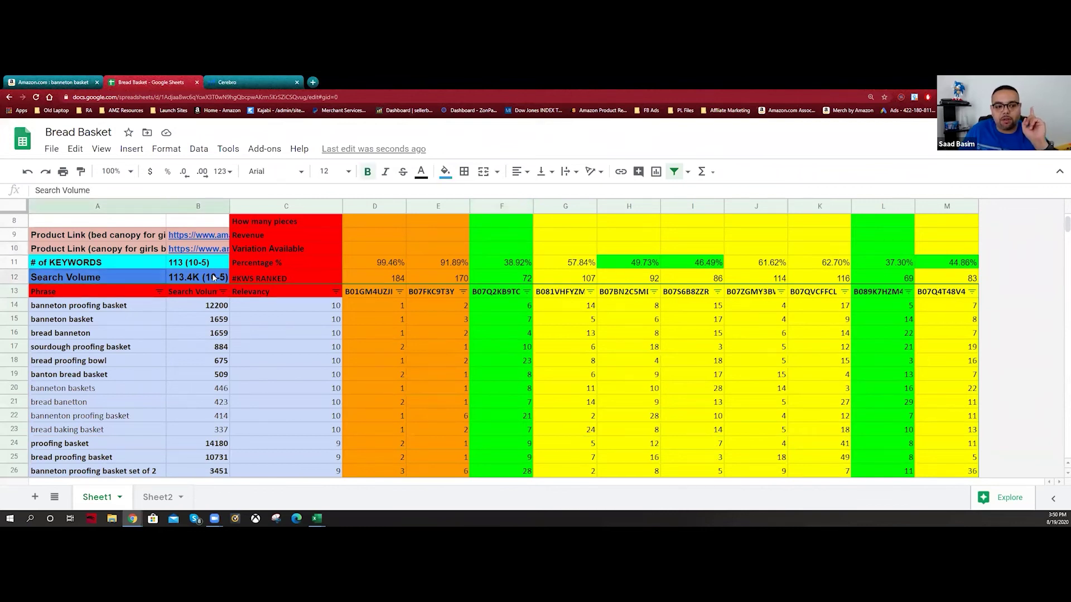
drag(124, 265, 184, 270)
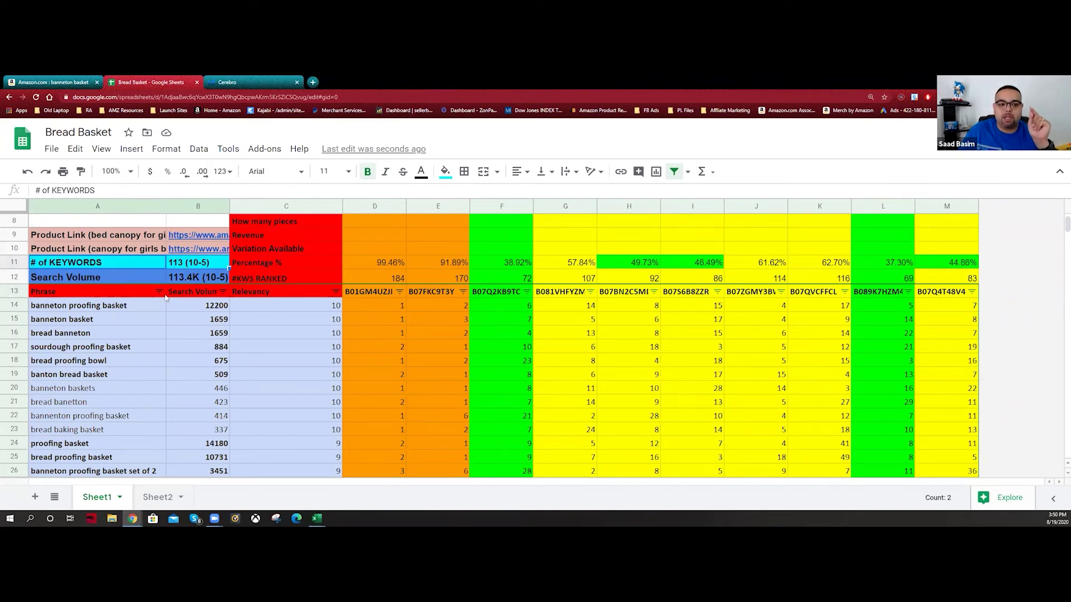
Sum the bold search volumes in column B for phrases with relevancy 10 down to 8
scroll(136, 281, down, 1)
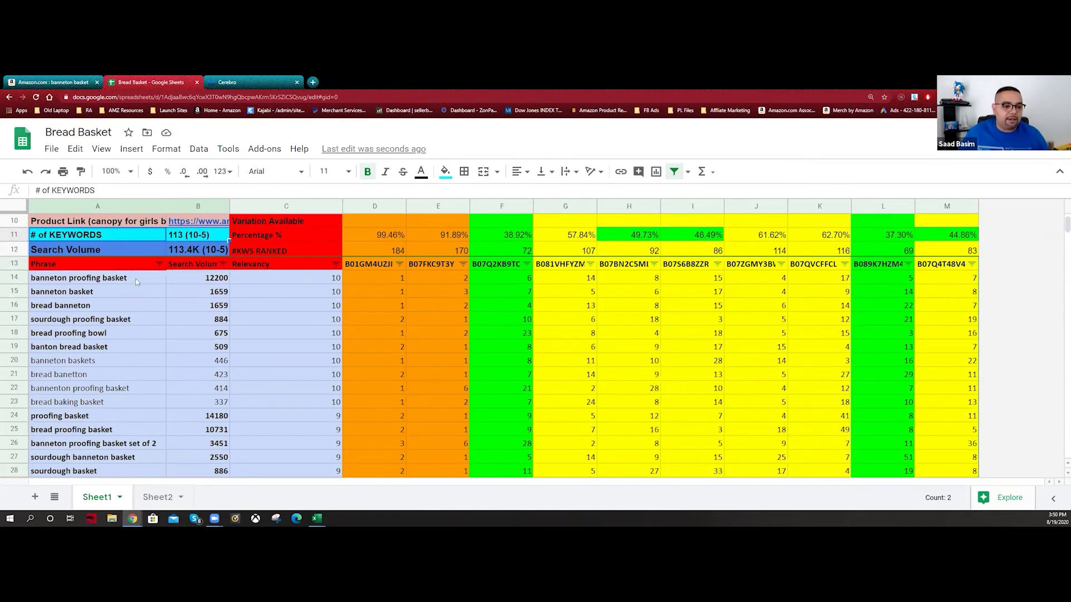
click(221, 282)
drag(221, 282, 222, 351)
drag(220, 423, 214, 457)
scroll(214, 458, down, 4)
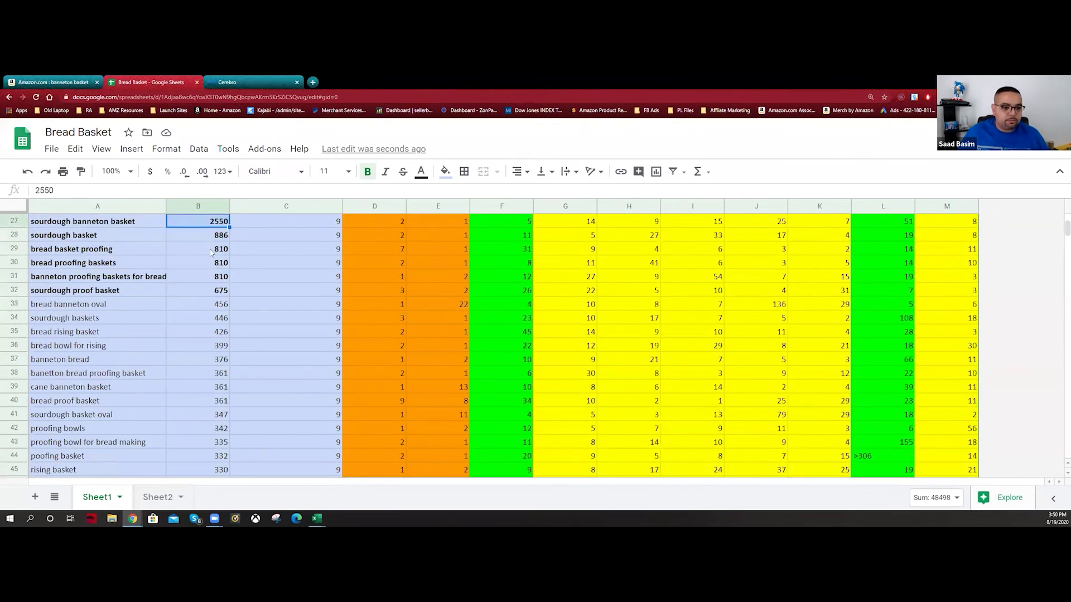
drag(222, 242, 218, 287)
scroll(217, 285, down, 5)
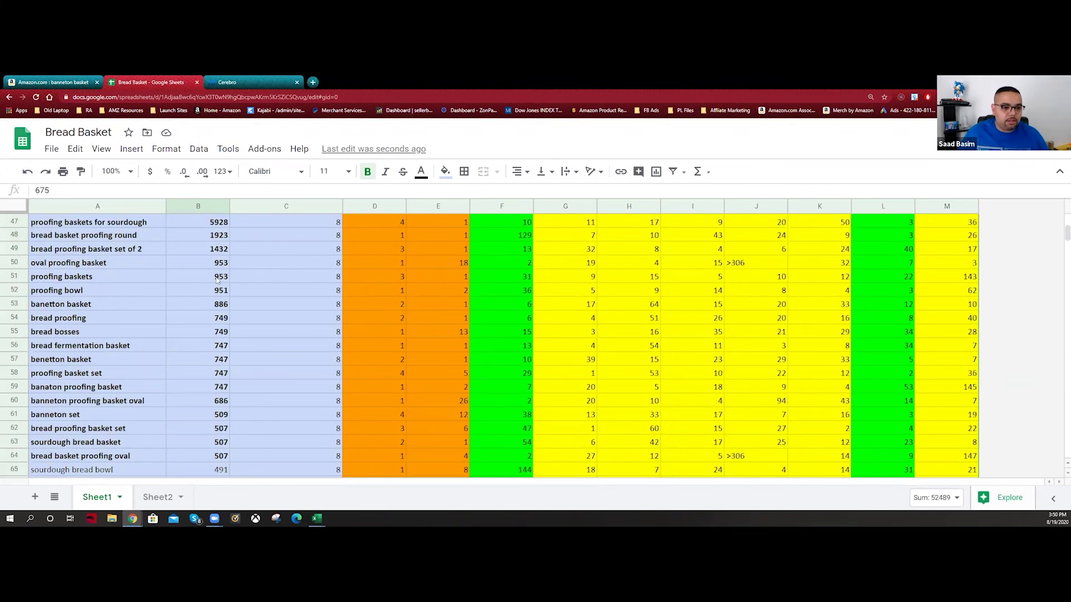
drag(216, 224, 210, 456)
scroll(221, 432, down, 2)
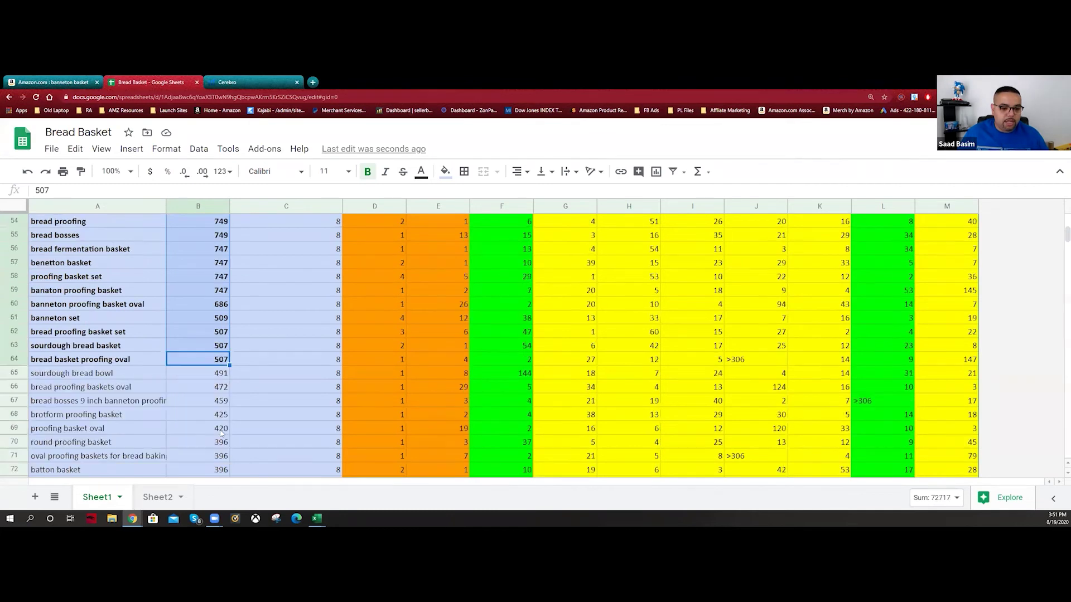
Add the bold search volumes in column B for relevancy 7 down to 5 to the selected sum
scroll(221, 432, down, 4)
drag(222, 386, 209, 457)
scroll(212, 447, down, 5)
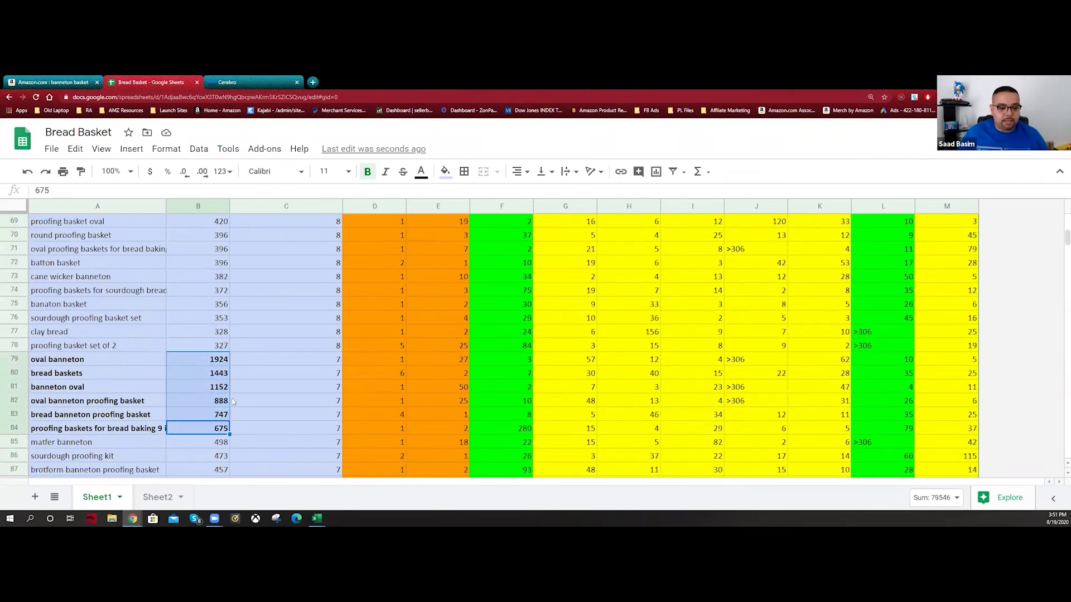
drag(221, 377, 221, 392)
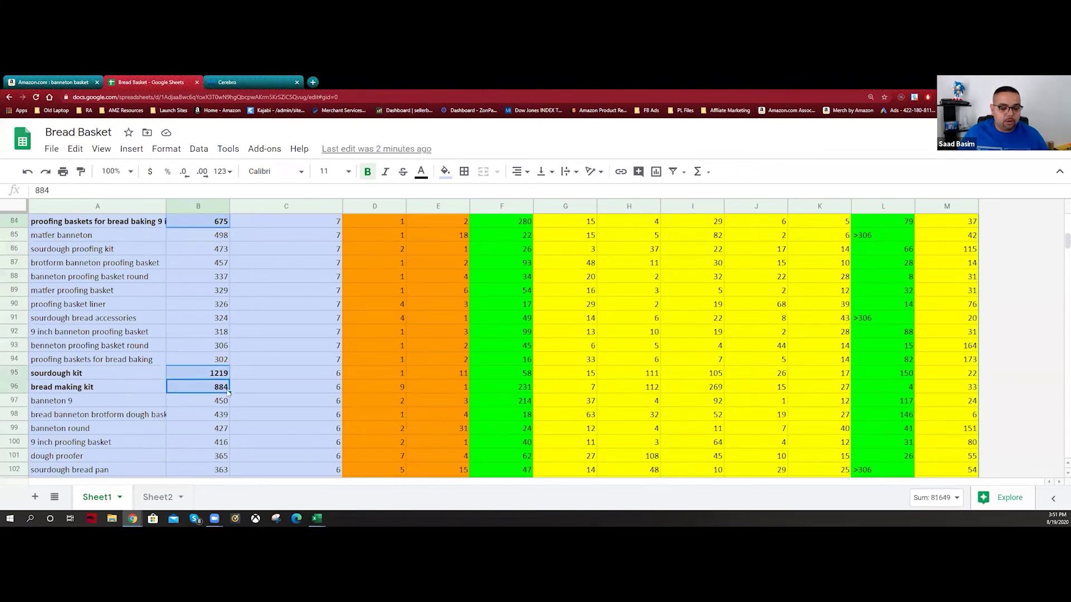
scroll(221, 390, down, 5)
drag(220, 349, 218, 391)
scroll(219, 392, down, 5)
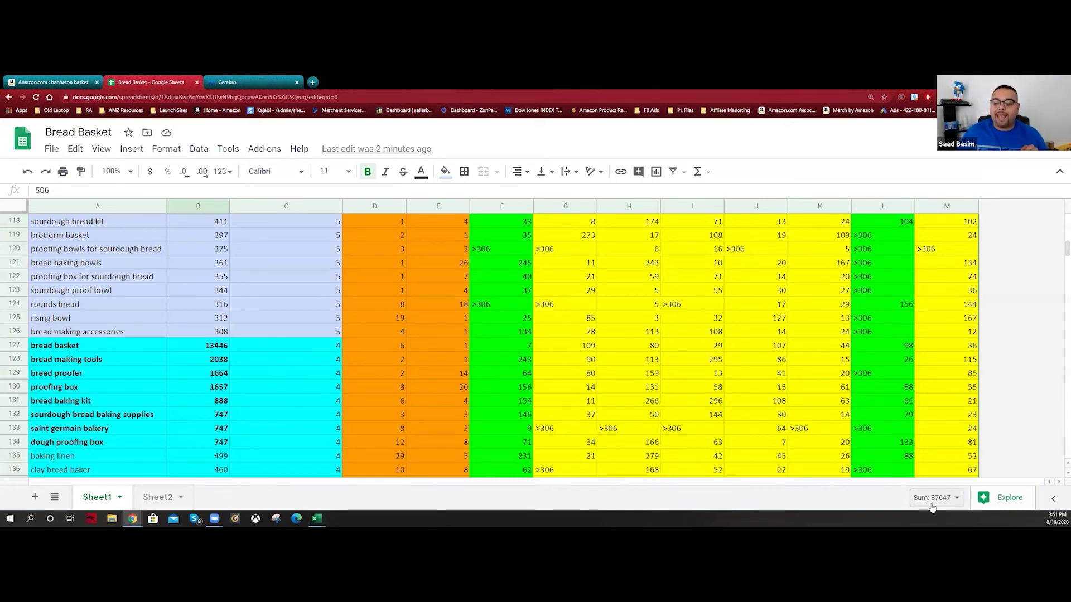
scroll(95, 357, up, 7)
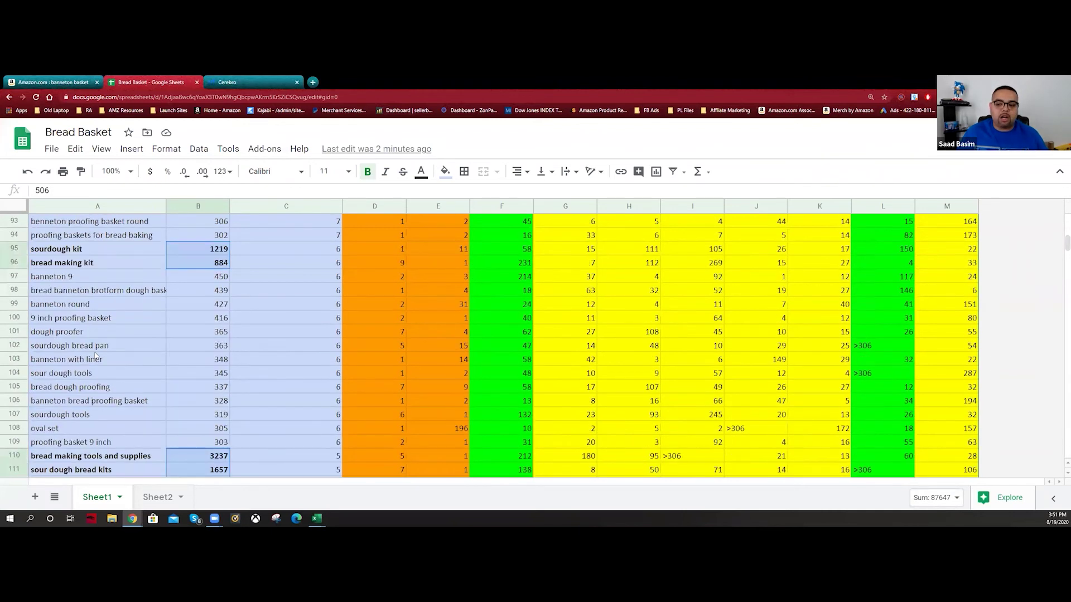
scroll(95, 357, up, 12)
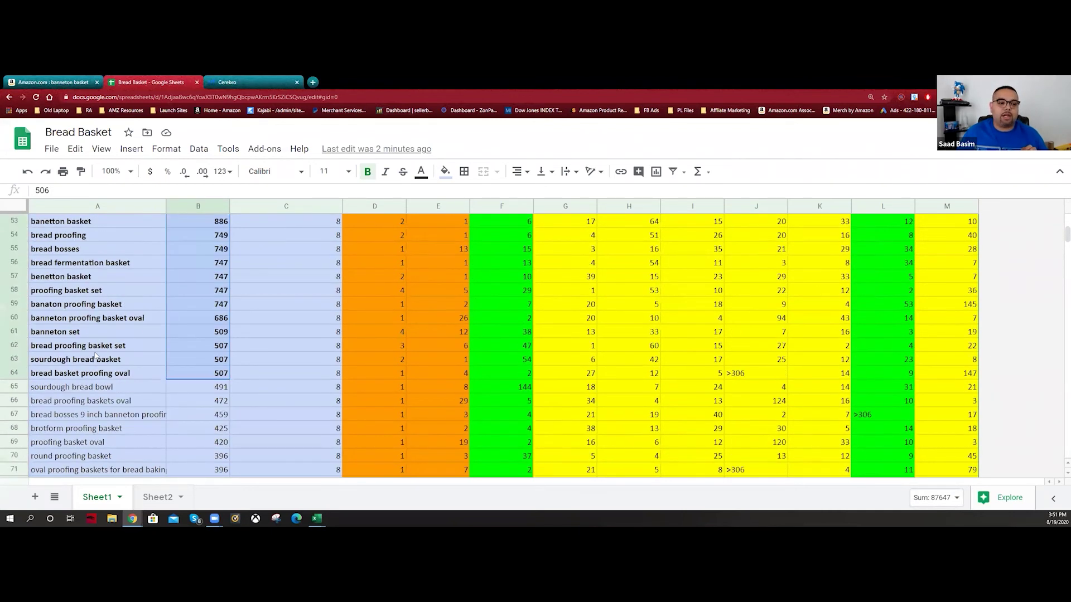
scroll(95, 356, up, 14)
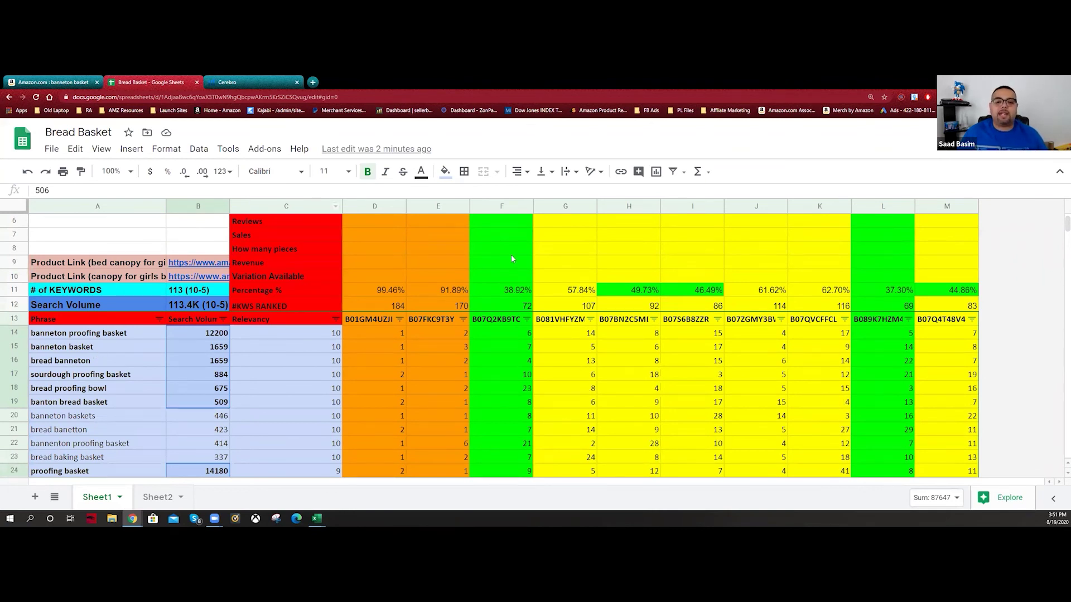
drag(511, 254, 568, 284)
drag(629, 249, 631, 275)
drag(722, 260, 753, 279)
drag(814, 262, 817, 290)
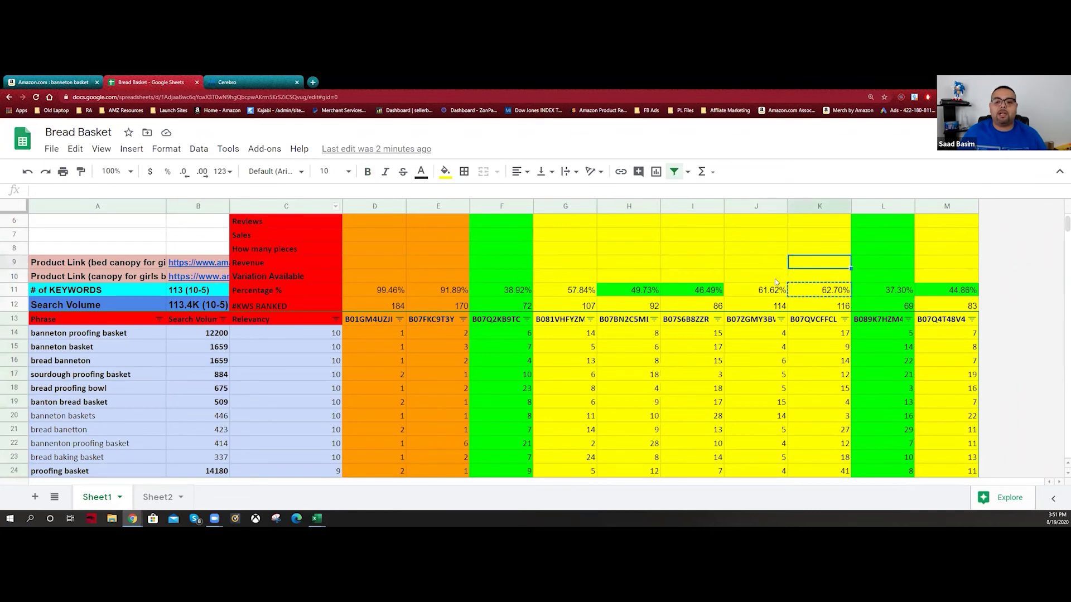
key(Delete)
drag(753, 262, 748, 290)
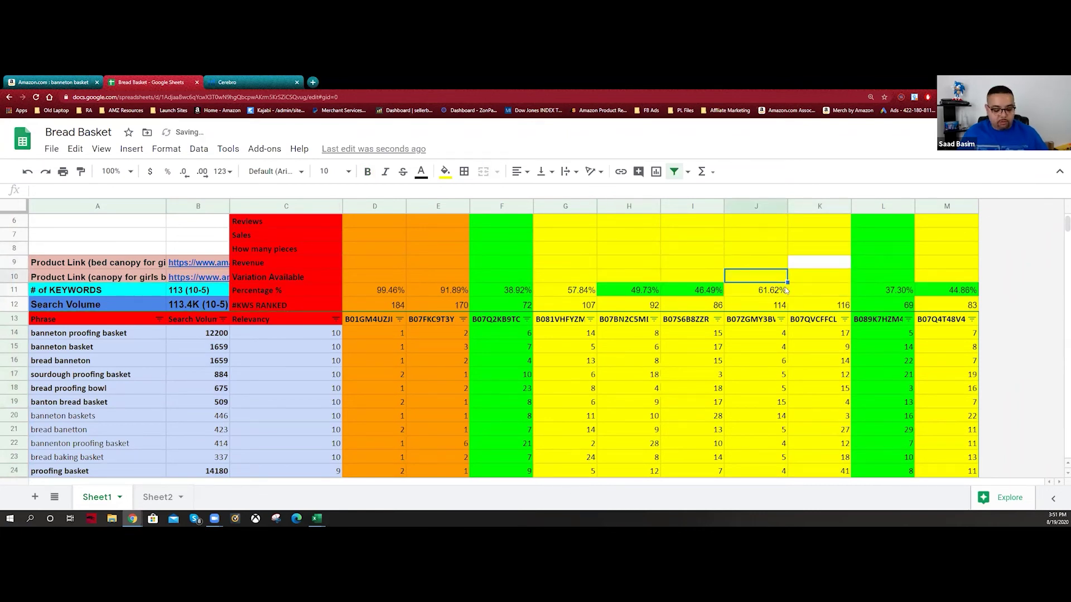
key(ctrl+z)
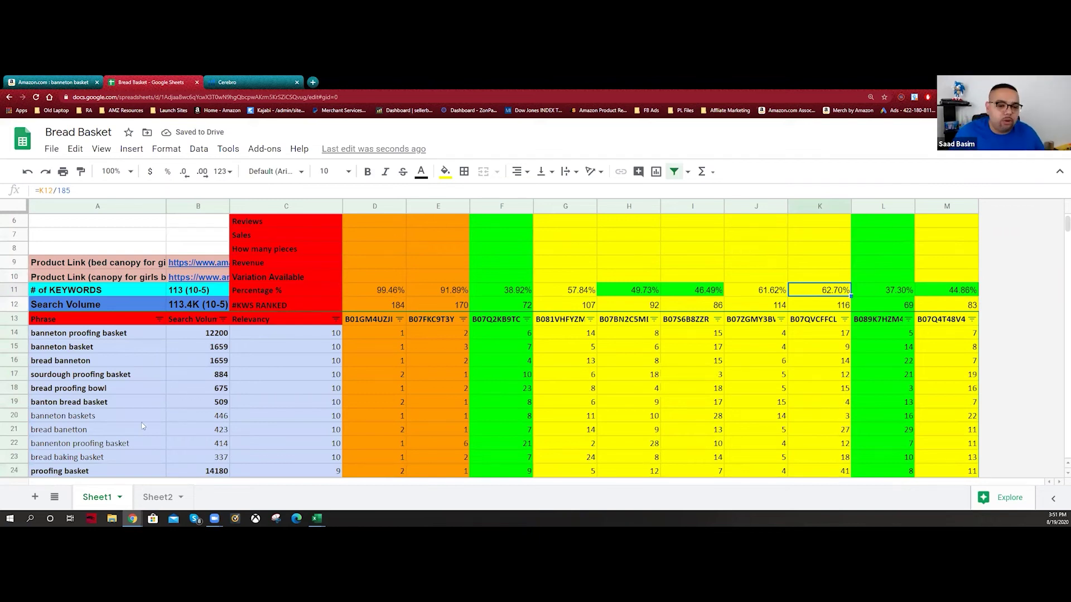
Examine the bold relevancy-10 phrases, the competitors' row 11 percentages, and the blank Variation Available, Revenue and How many pieces cells in column F
drag(101, 333, 161, 413)
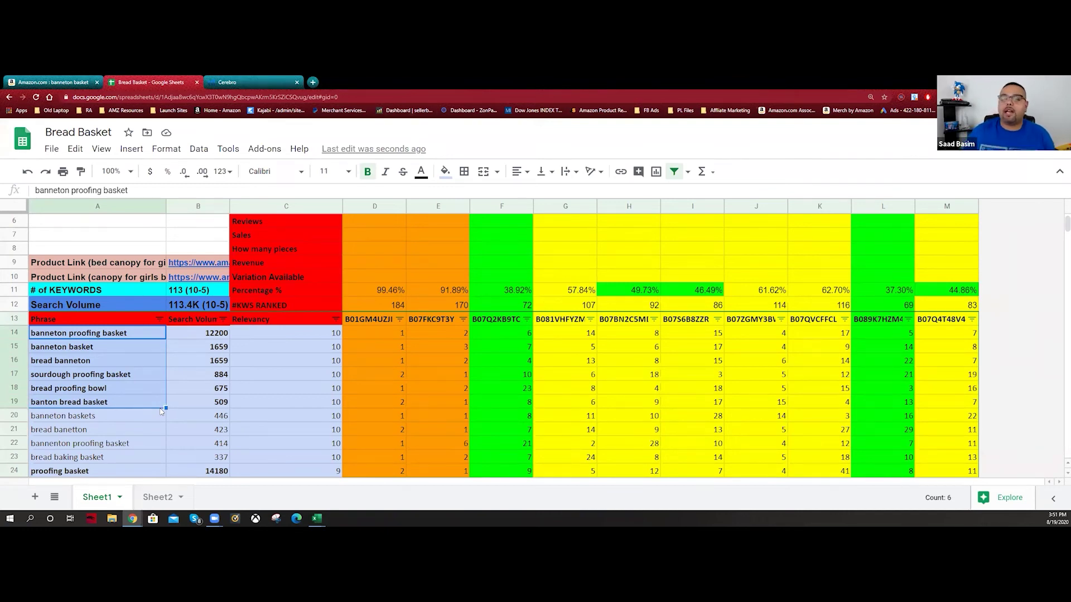
drag(953, 291, 948, 305)
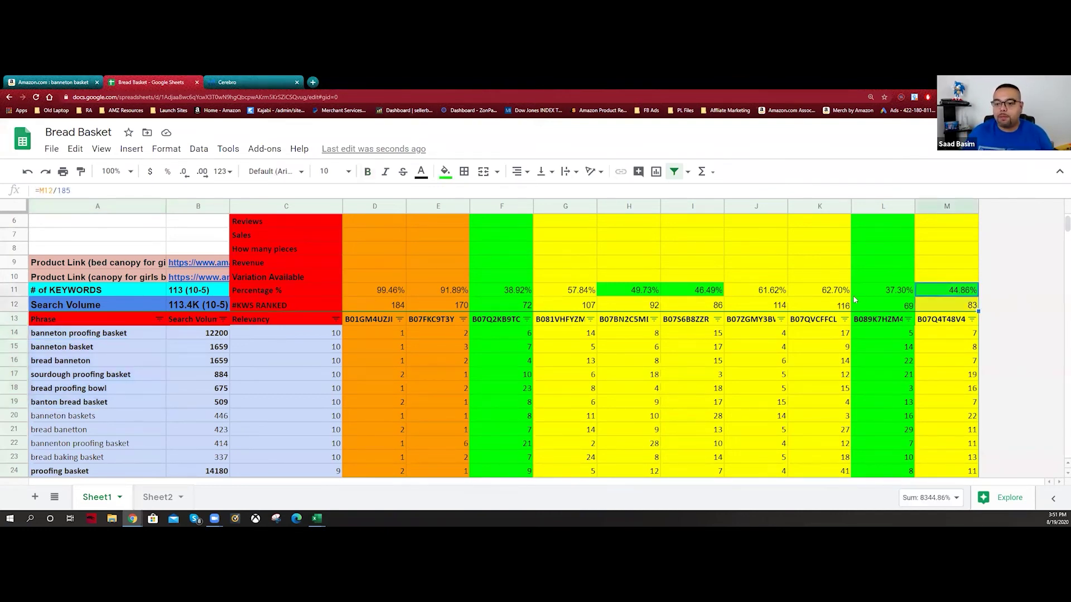
click(749, 291)
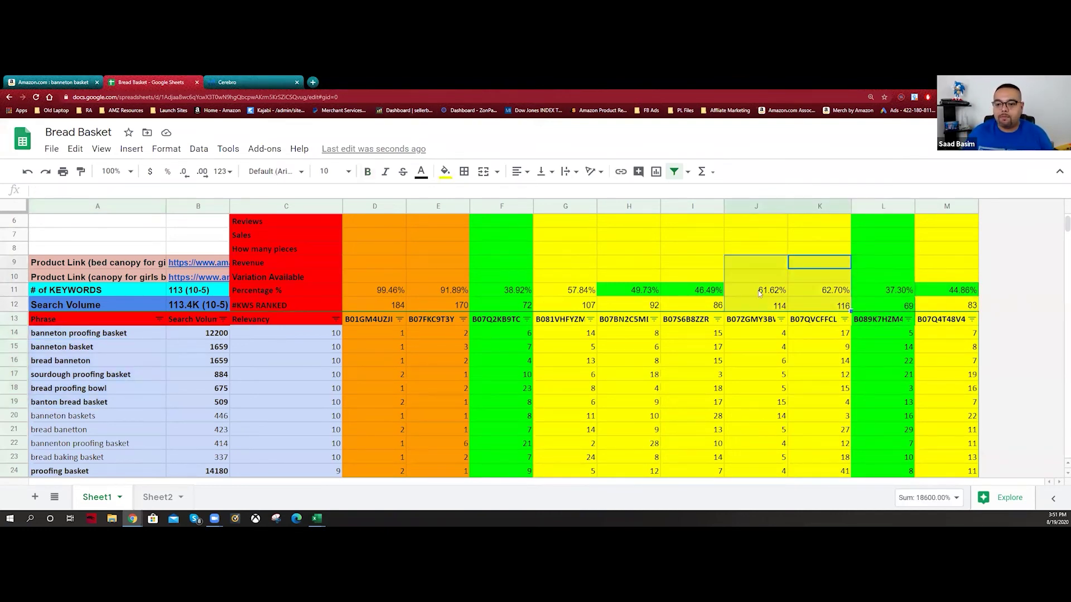
click(687, 289)
click(639, 290)
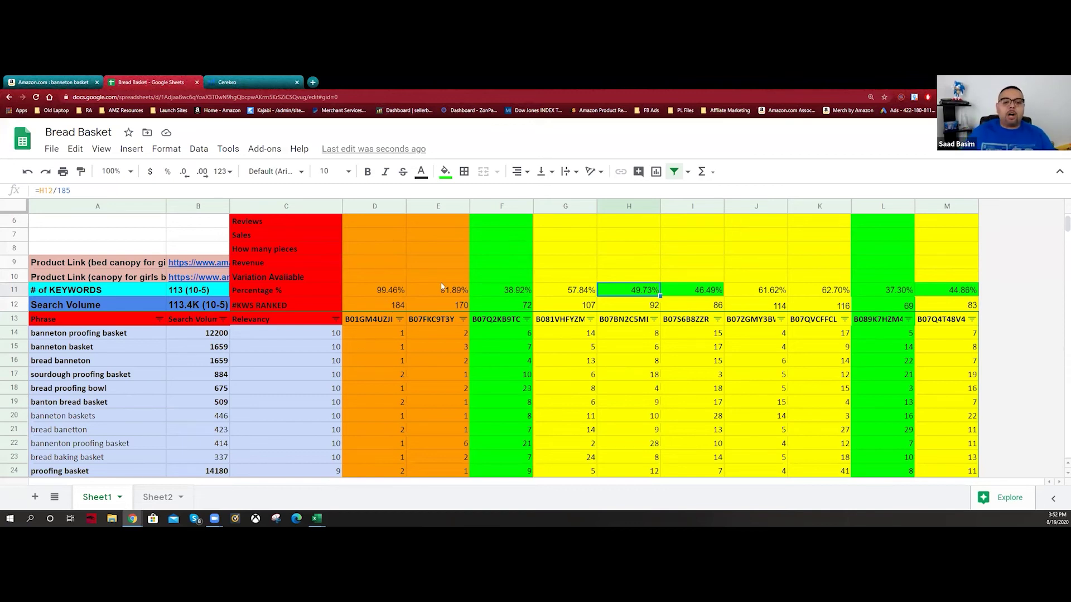
click(510, 294)
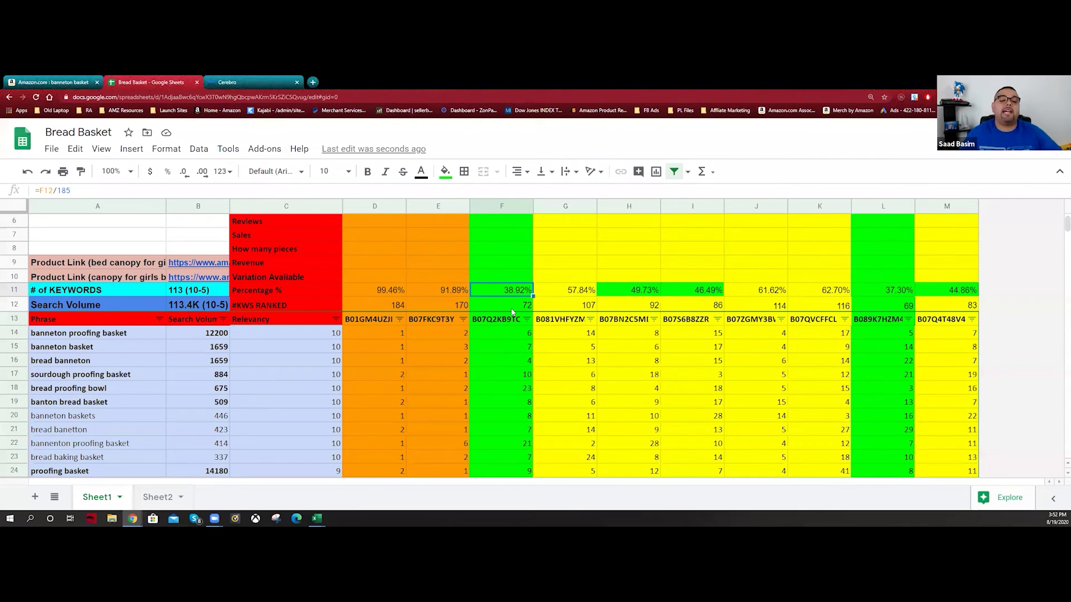
click(505, 277)
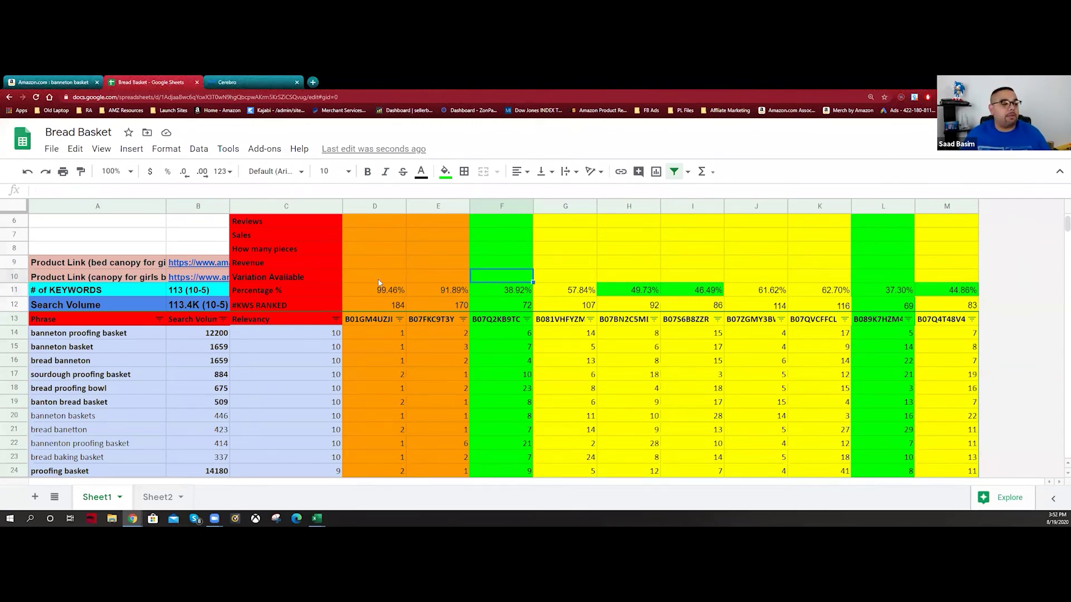
drag(306, 273, 506, 268)
click(511, 281)
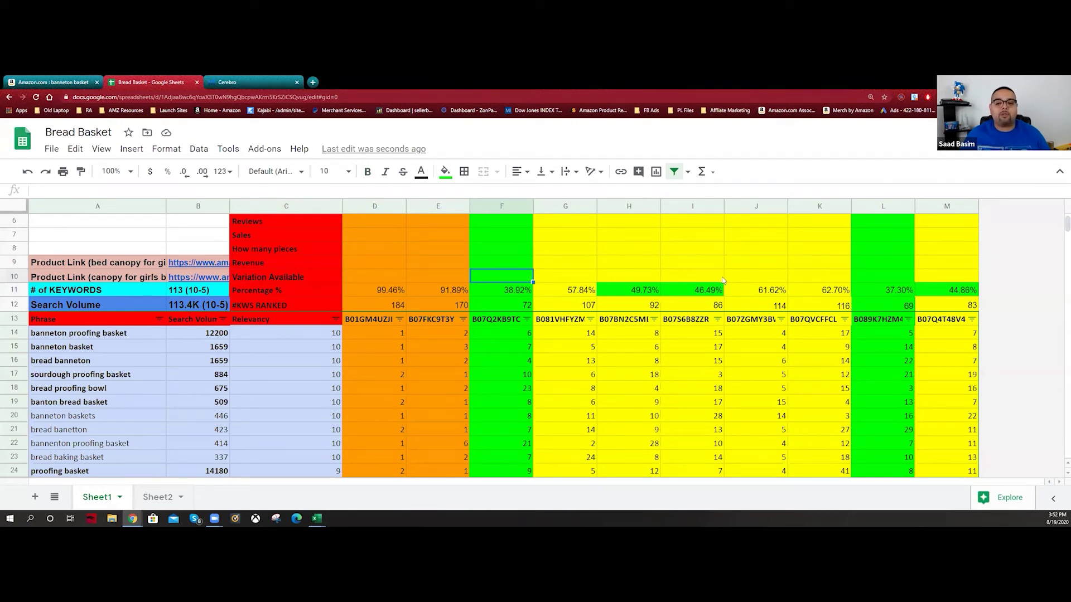
click(494, 263)
click(501, 249)
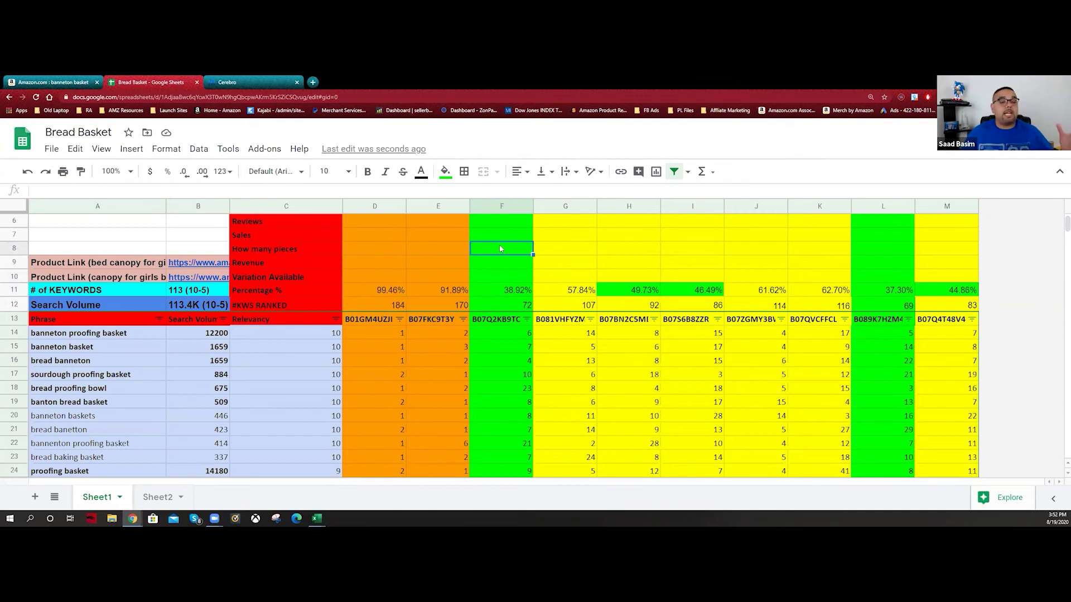
Extend the "How many pieces" label in cell C8 to read "How many pieces/differ"
double_click(307, 248)
text(/diffentation)
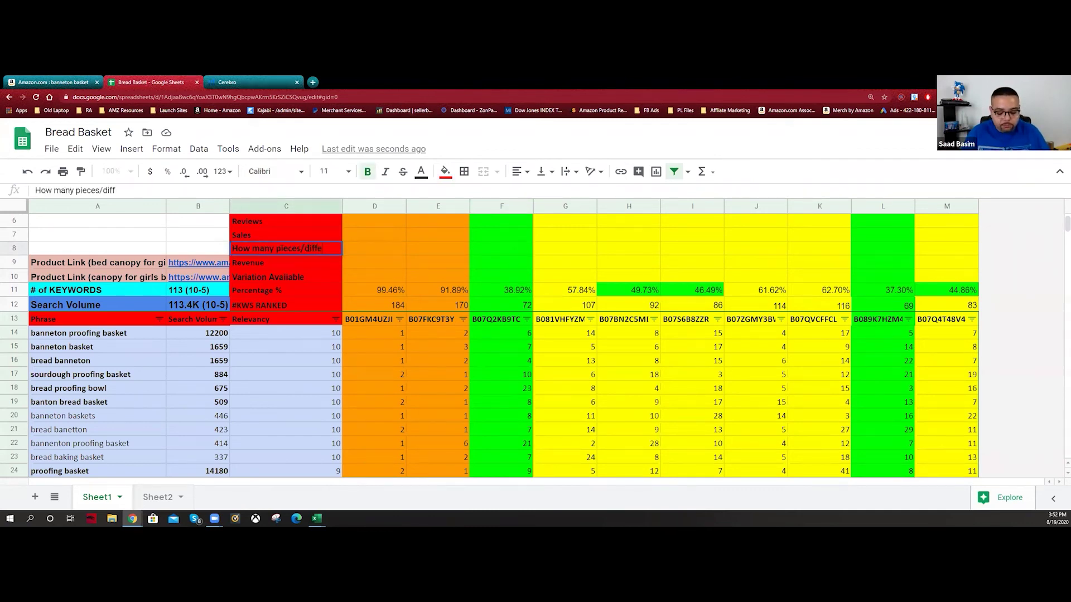
drag(322, 249, 326, 249)
click(356, 249)
key(BackSpace)
key(BackSpace)
key(BackSpace)
key(BackSpace)
key(BackSpace)
key(BackSpace)
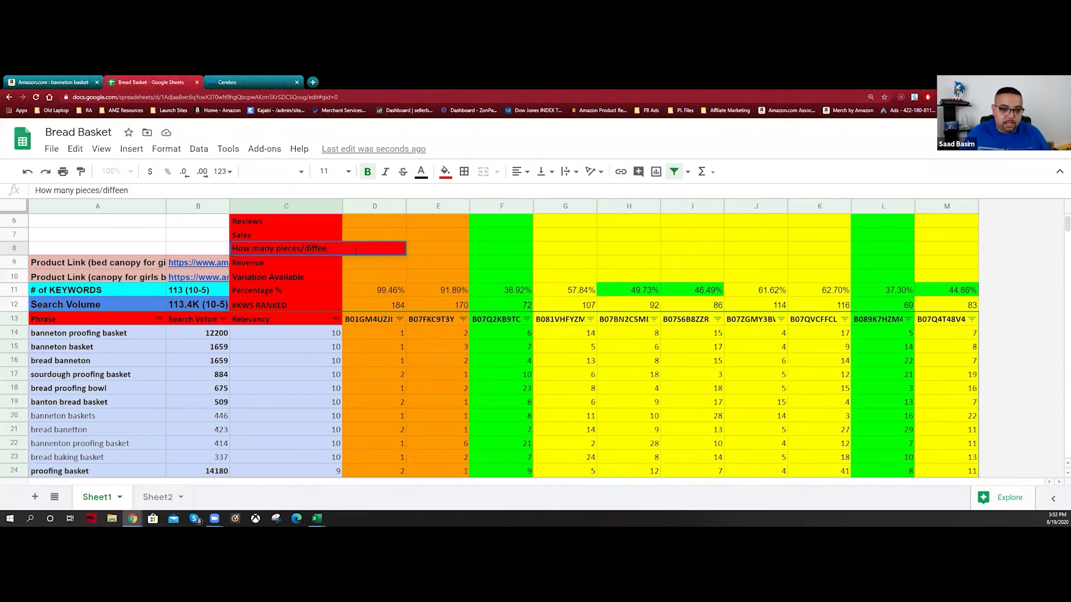
click(324, 282)
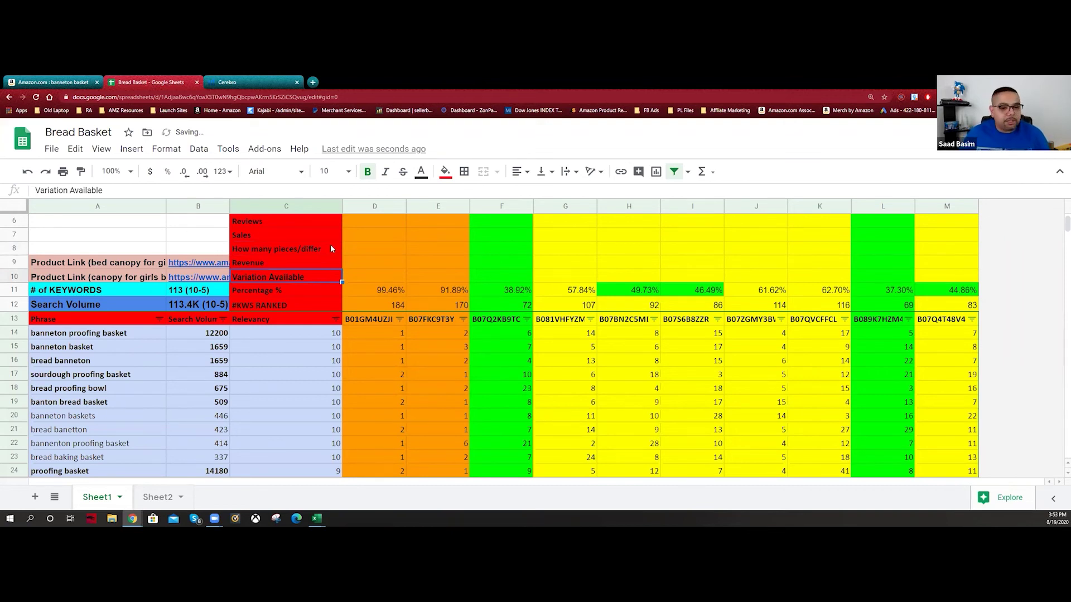
Review the "How many pieces/differ" and Sales rows across the competitor columns
click(371, 250)
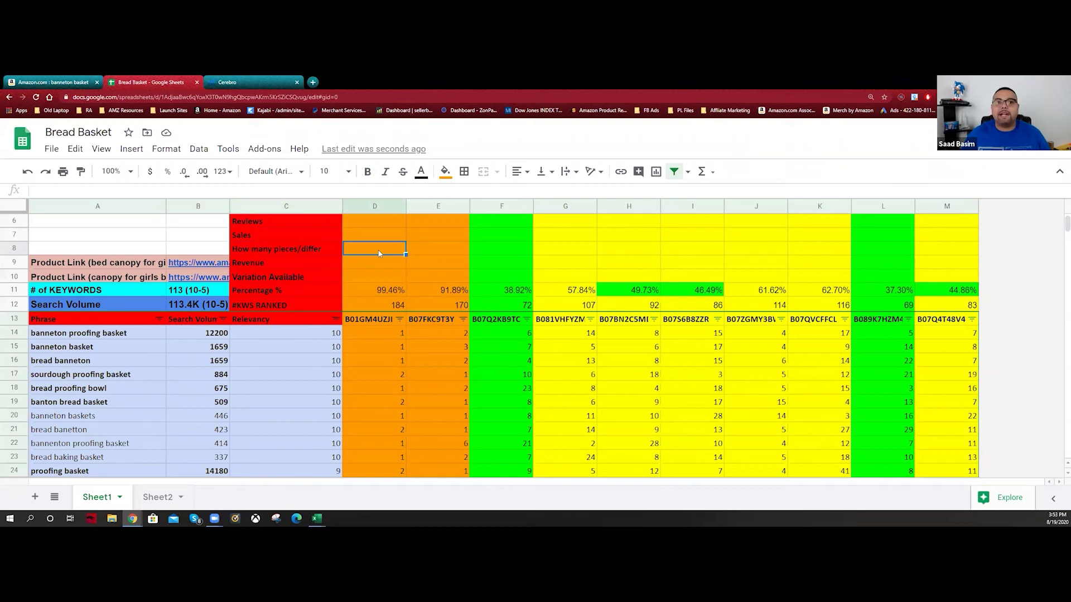
click(424, 245)
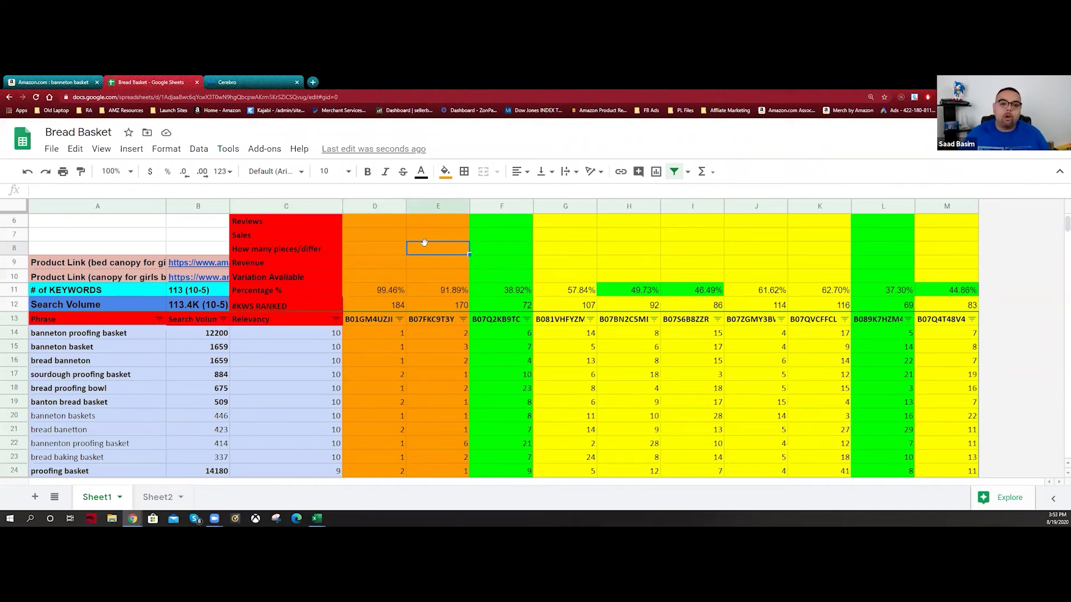
key(Right)
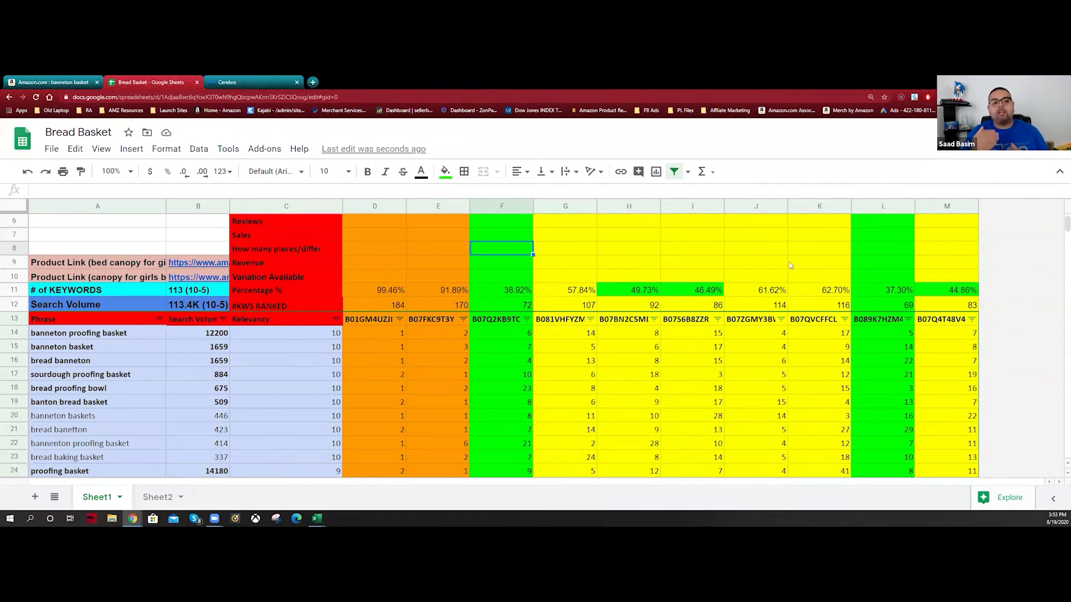
scroll(283, 274, up, 2)
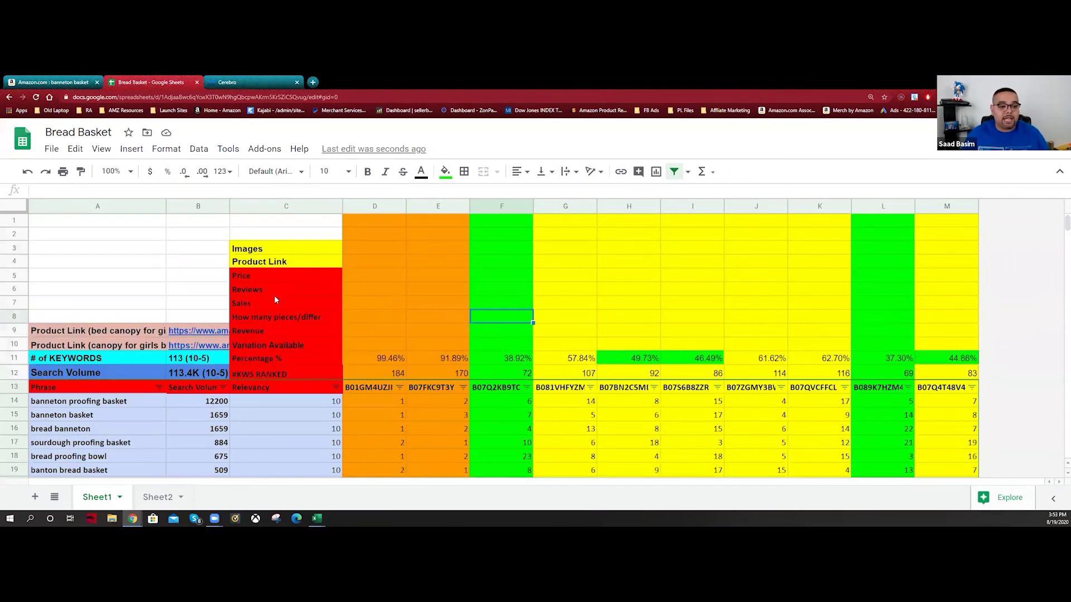
drag(333, 303, 448, 307)
click(448, 307)
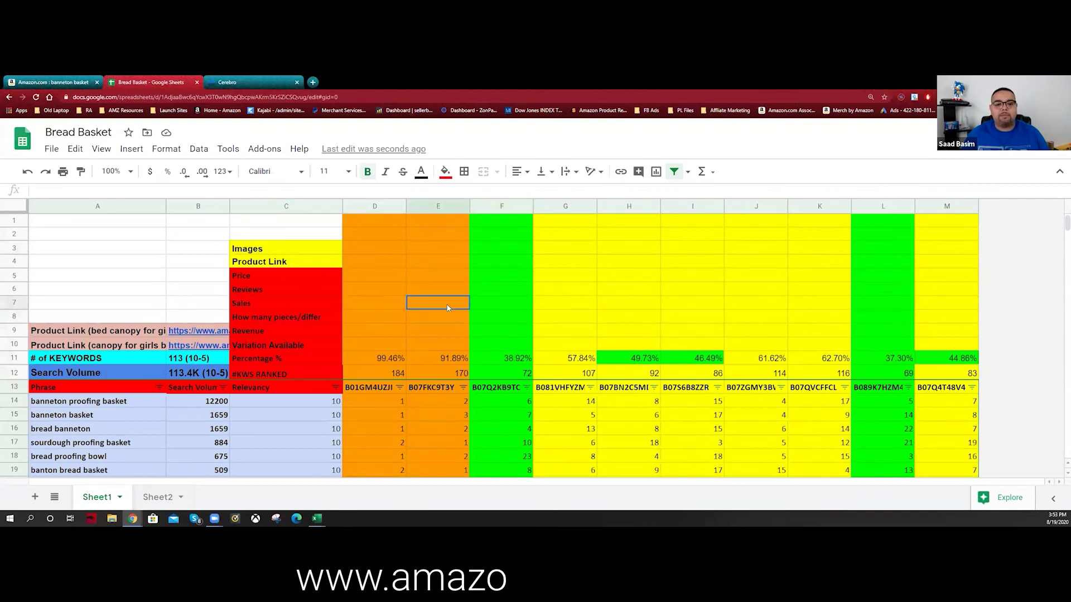
click(500, 305)
click(606, 312)
click(692, 317)
click(806, 293)
click(953, 325)
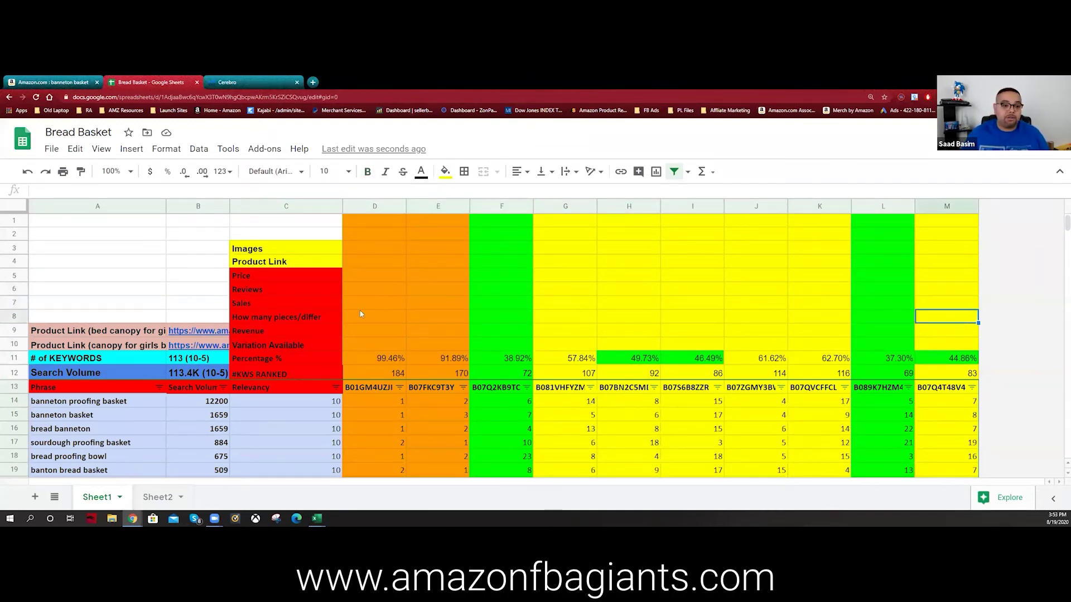
Review the Reviews and Price rows across the competitor columns, plus the Product Link and Images labels in column C
click(338, 290)
click(375, 289)
click(438, 289)
click(629, 288)
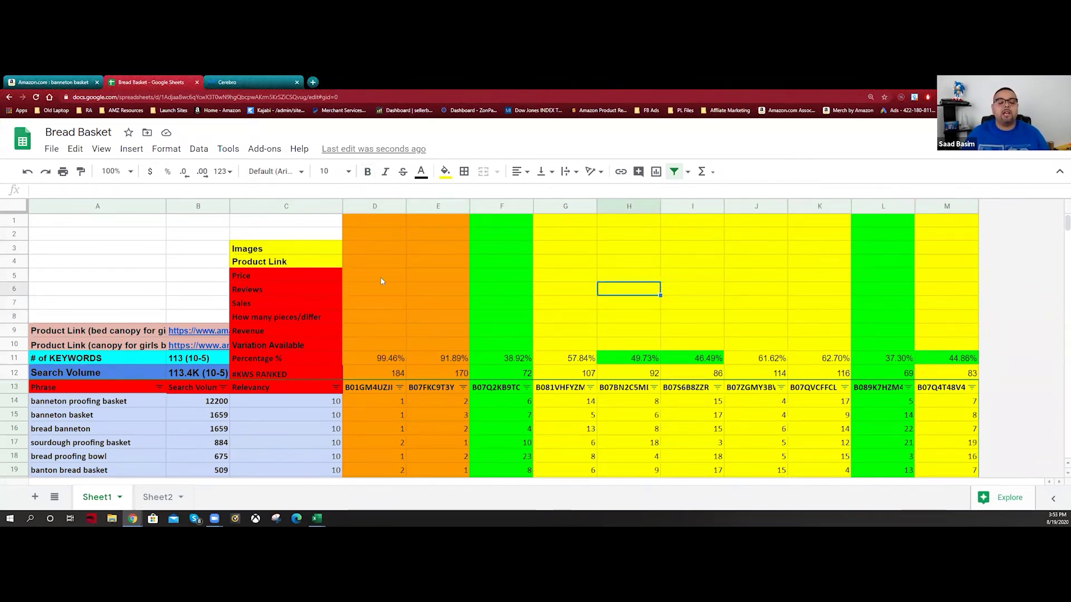
click(365, 289)
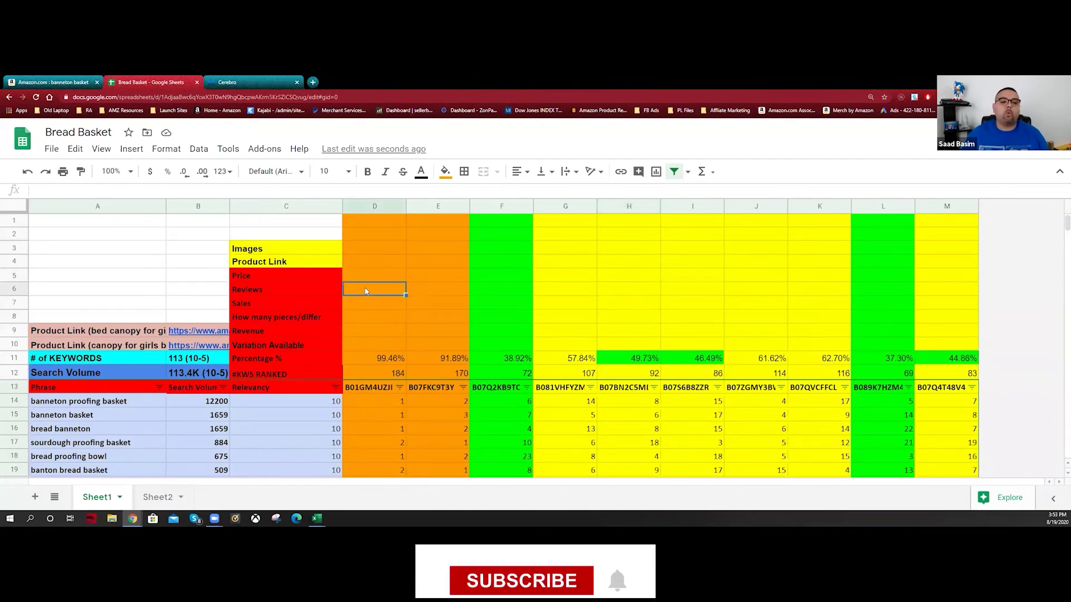
click(512, 279)
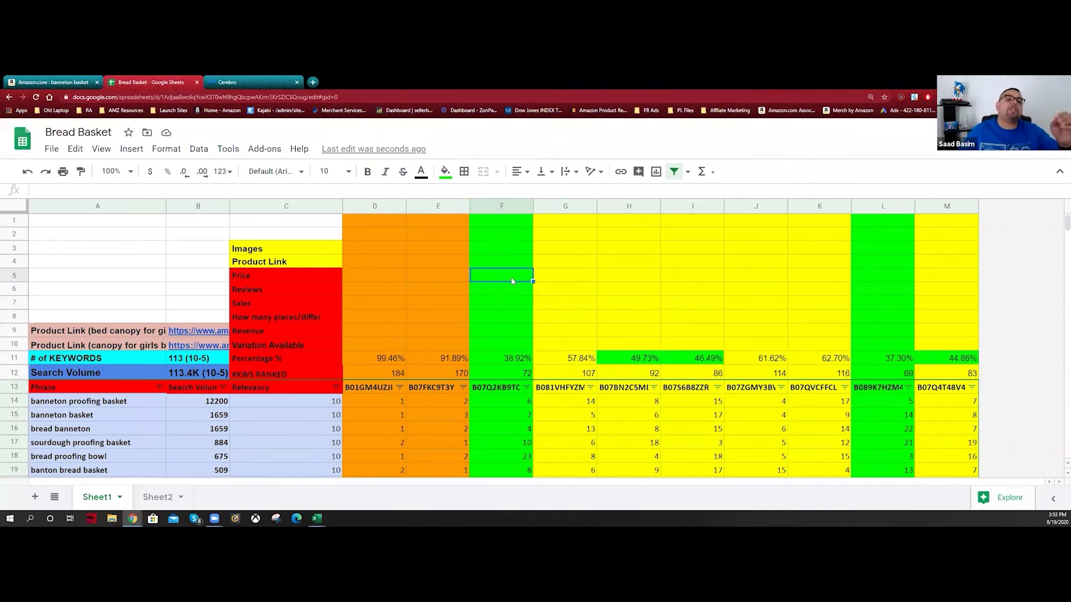
click(327, 272)
click(400, 283)
click(448, 279)
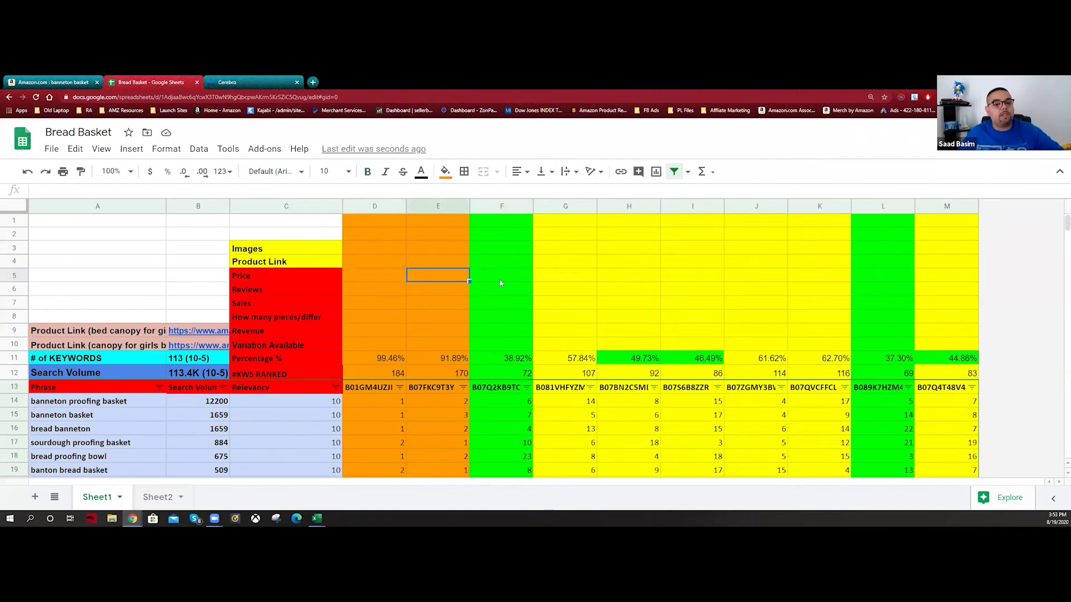
click(374, 278)
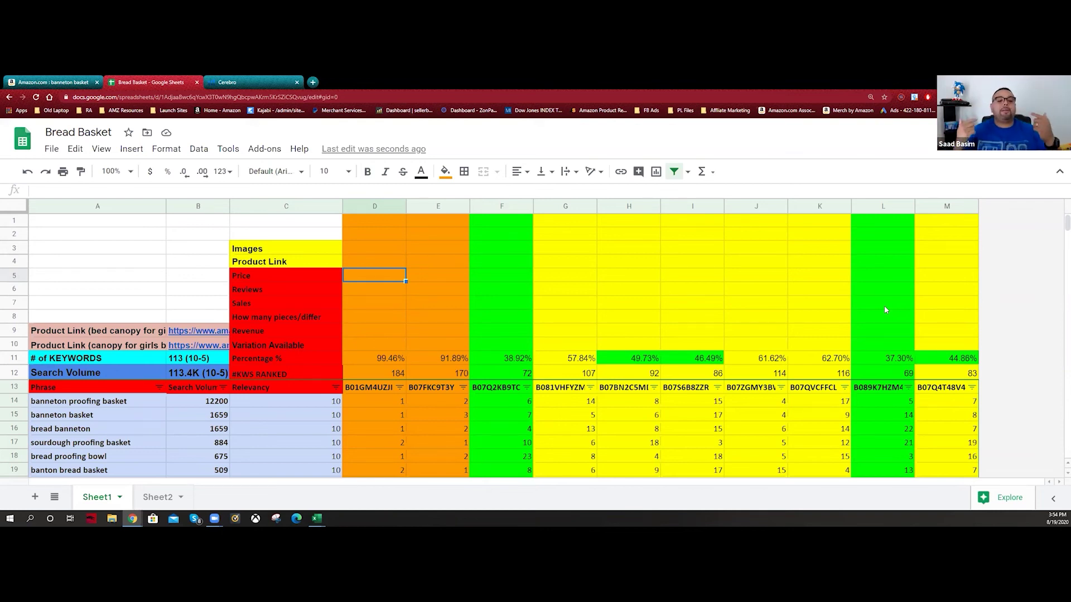
drag(502, 275, 940, 279)
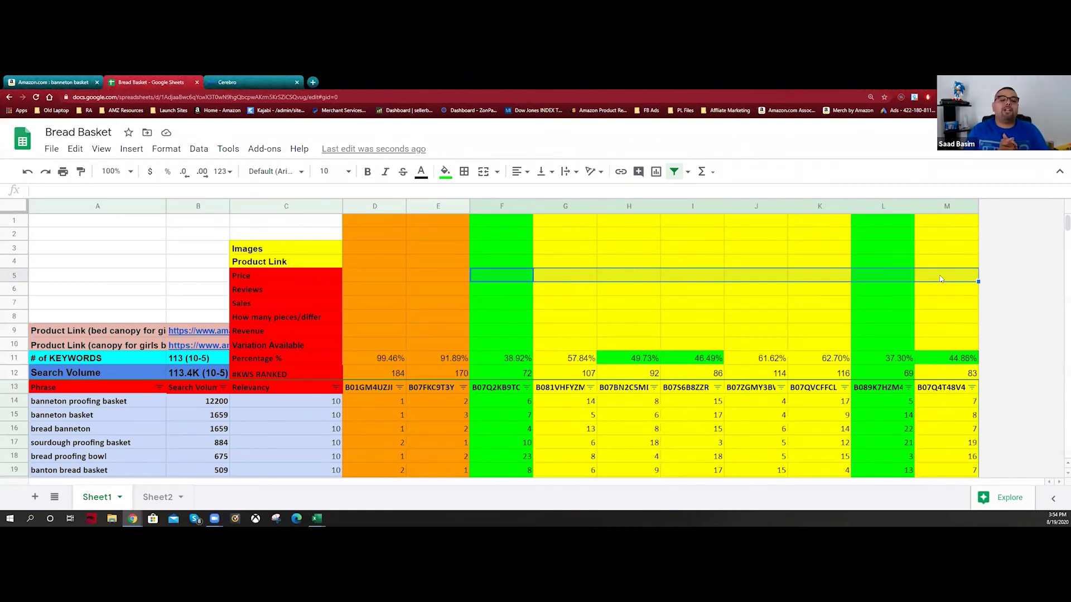
click(330, 266)
click(320, 248)
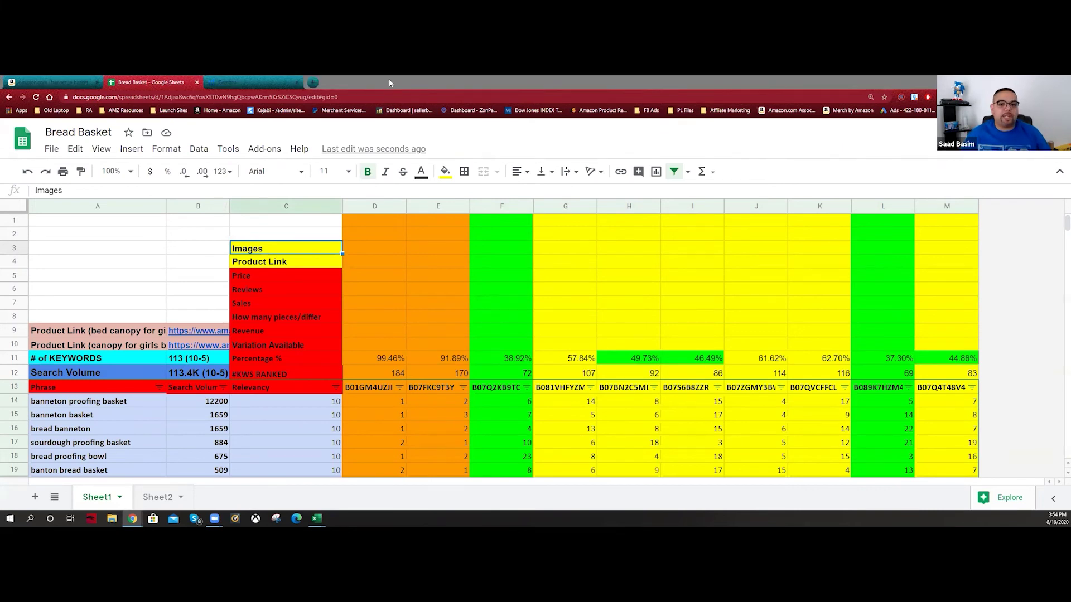
Switch to the Bed Canopy example spreadsheet and examine its completed images, links, prices, reviews, sales, variations and percentages for all competitors
drag(390, 81, 379, 83)
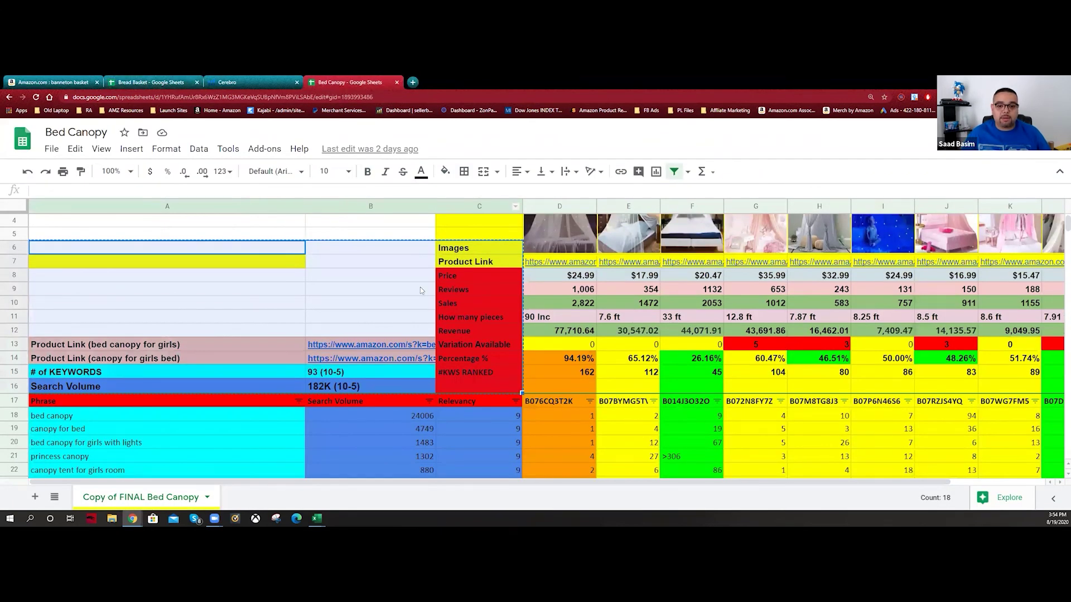
click(368, 321)
scroll(368, 320, down, 3)
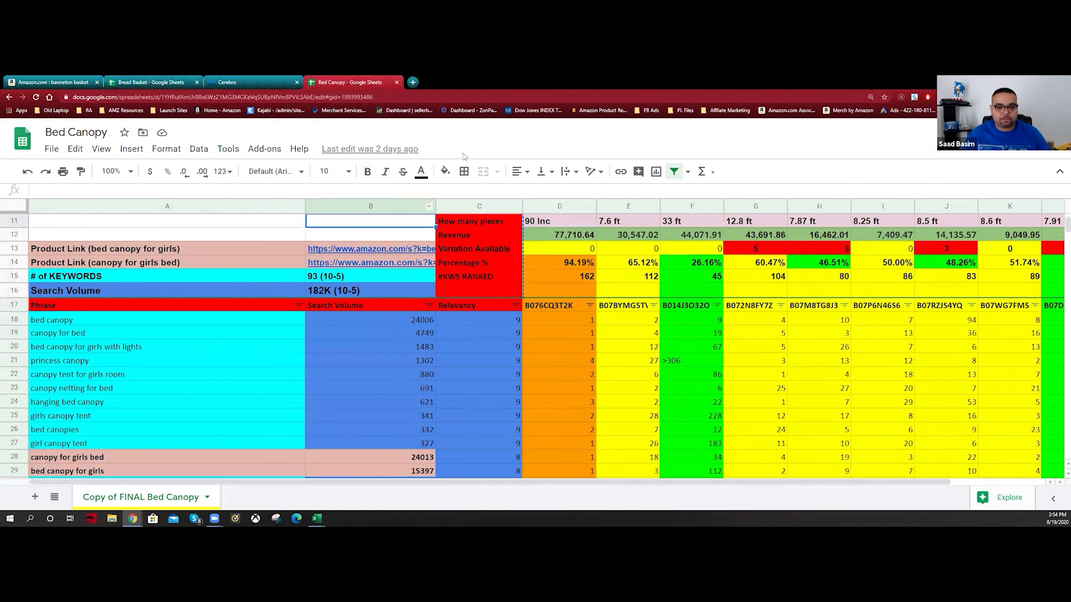
key(ctrl+plus)
key(ctrl+minus)
key(ctrl+minus)
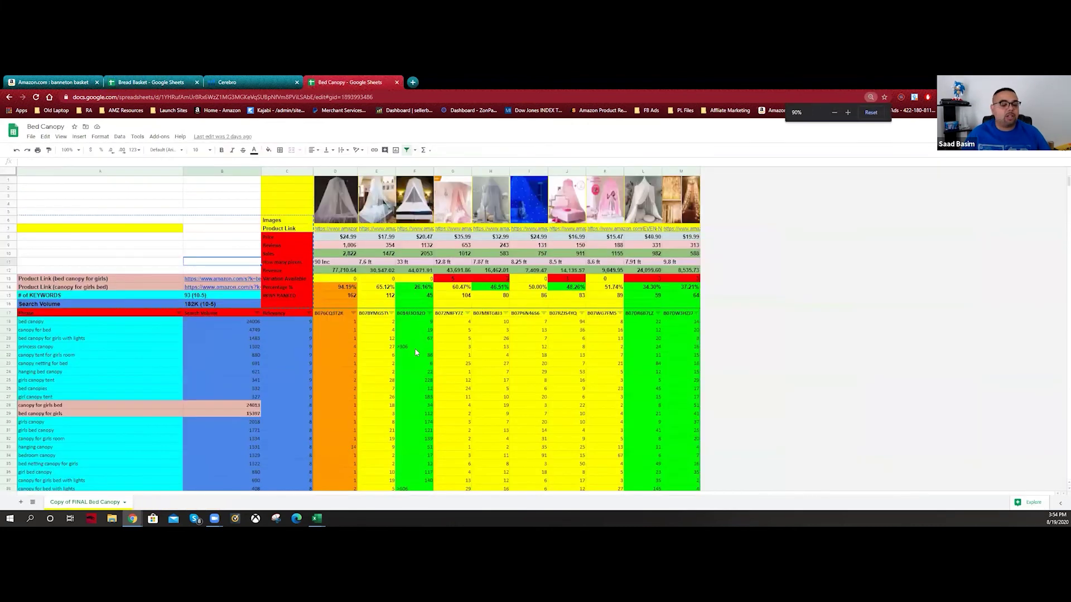
key(ctrl+plus)
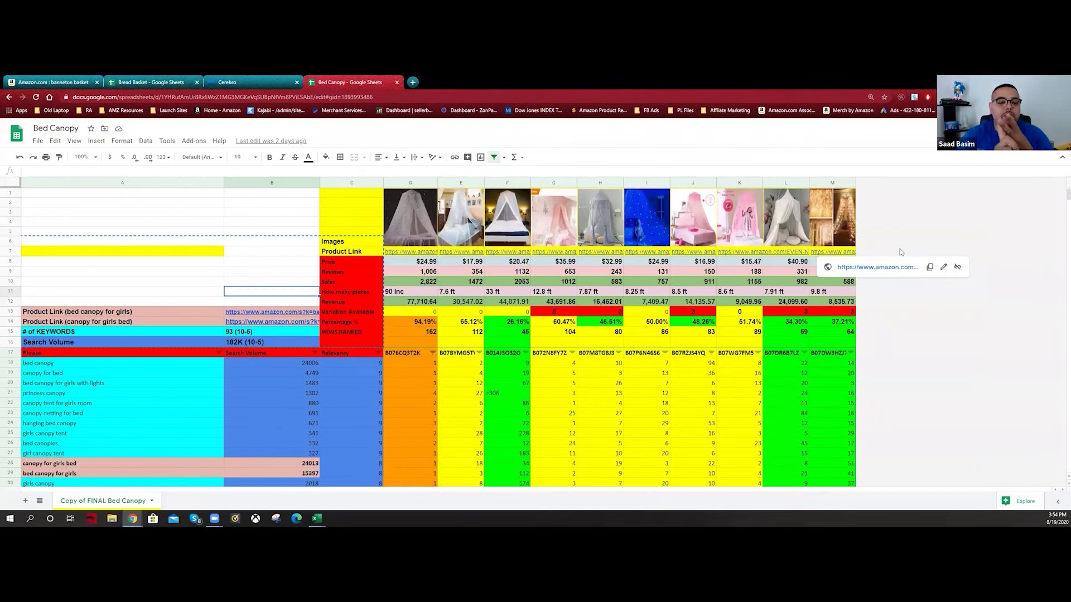
click(834, 365)
click(605, 323)
click(371, 374)
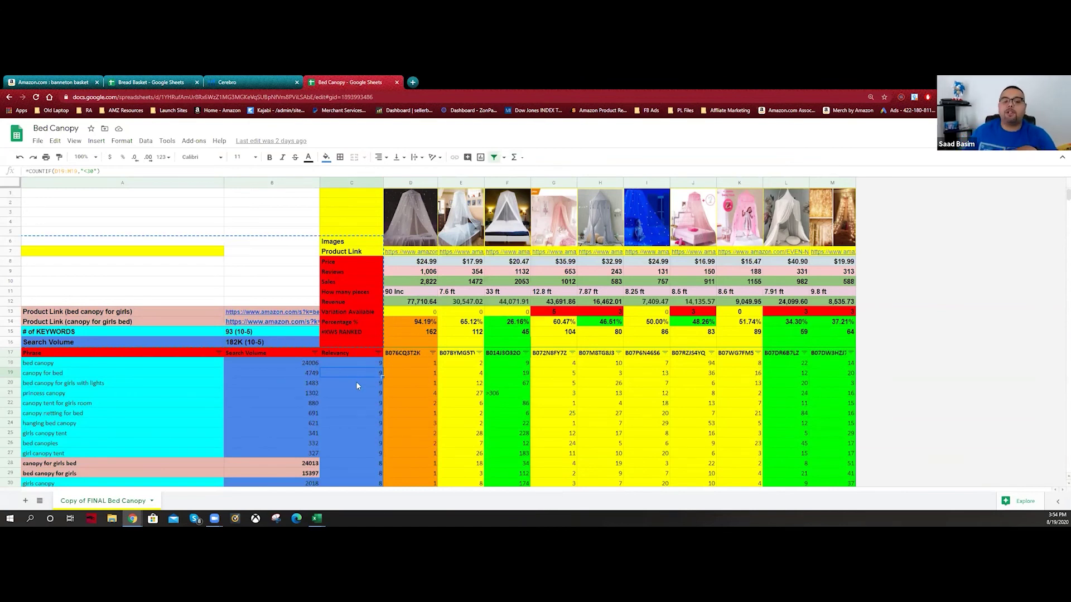
scroll(342, 377, down, 1)
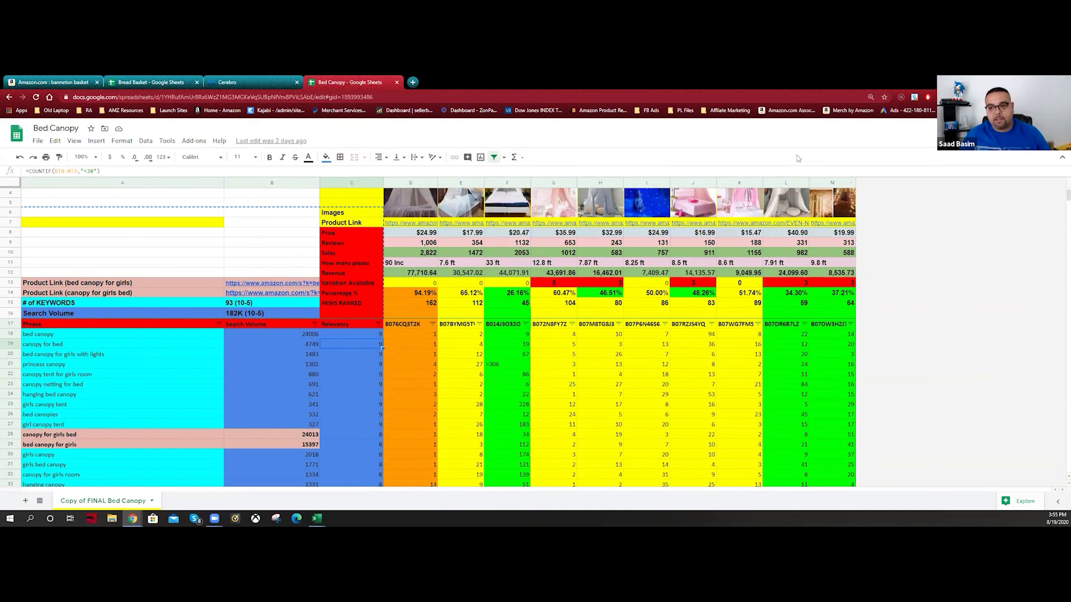
key(ctrl+plus)
click(270, 81)
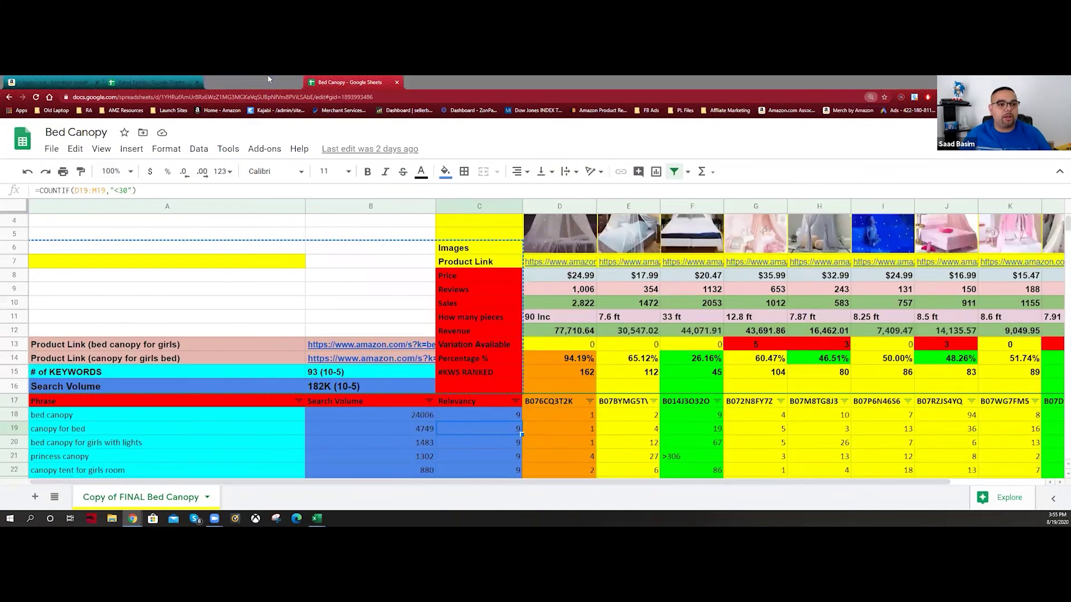
Close the spare browser tab and examine the last competitors' sales, reviews, variations and percentages in the Bed Canopy sheet
key(ctrl+w)
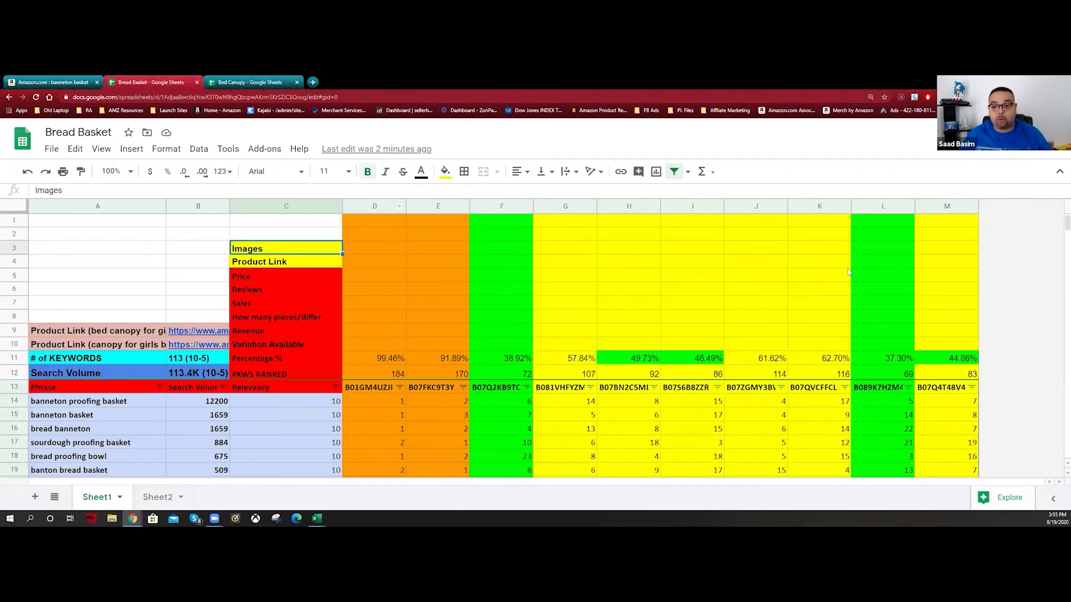
click(281, 82)
click(483, 347)
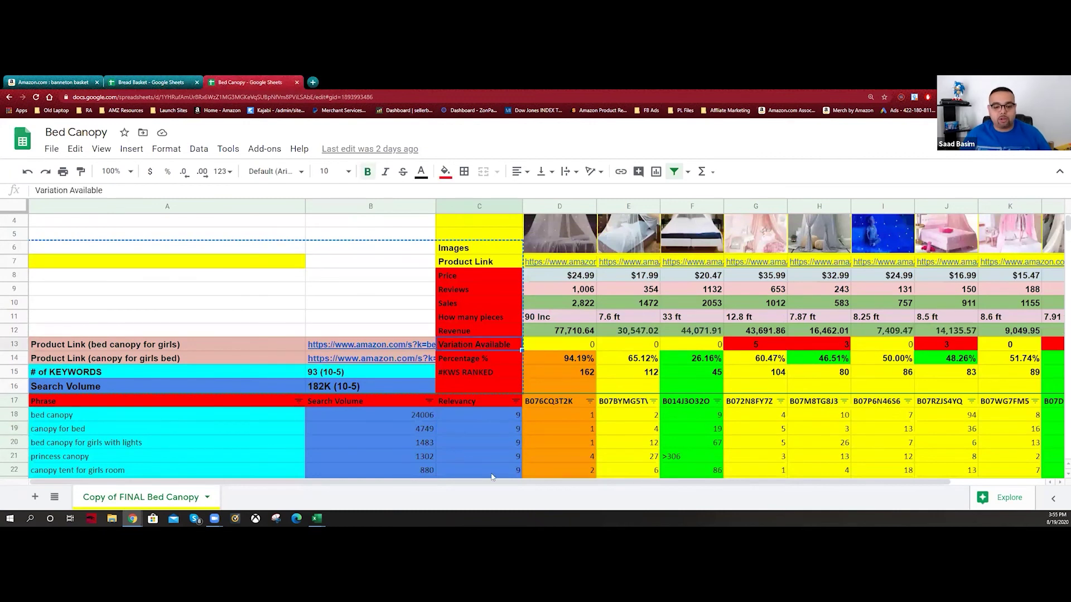
drag(493, 482, 588, 482)
click(669, 386)
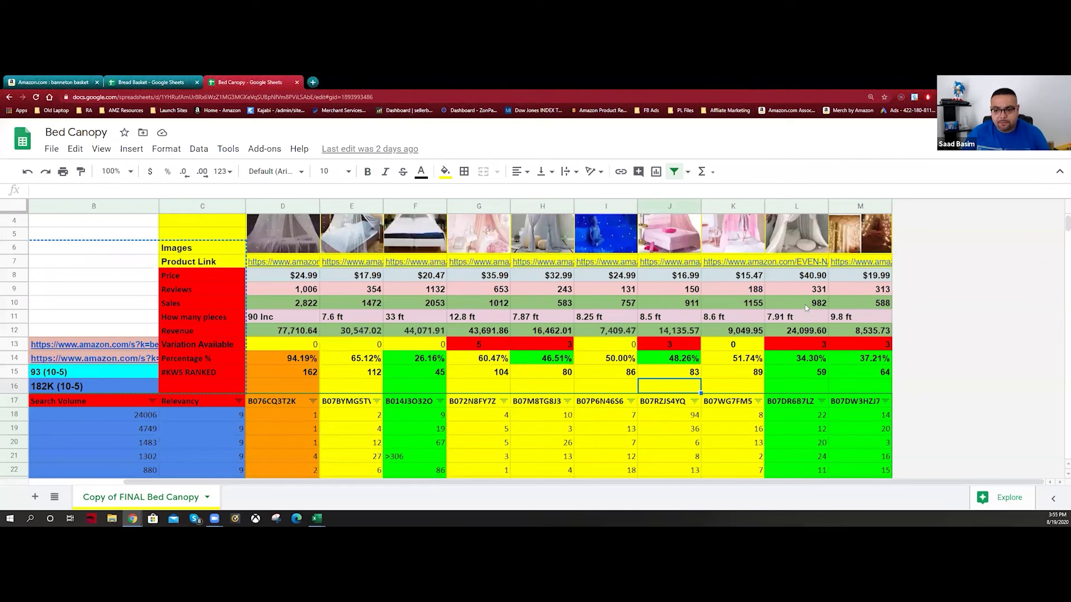
click(879, 306)
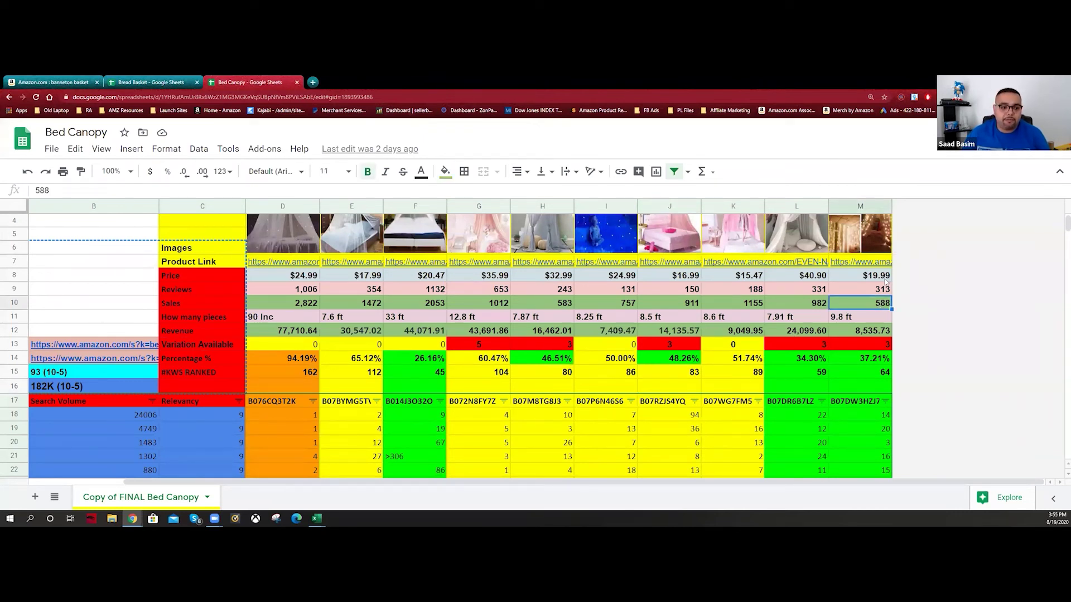
click(882, 293)
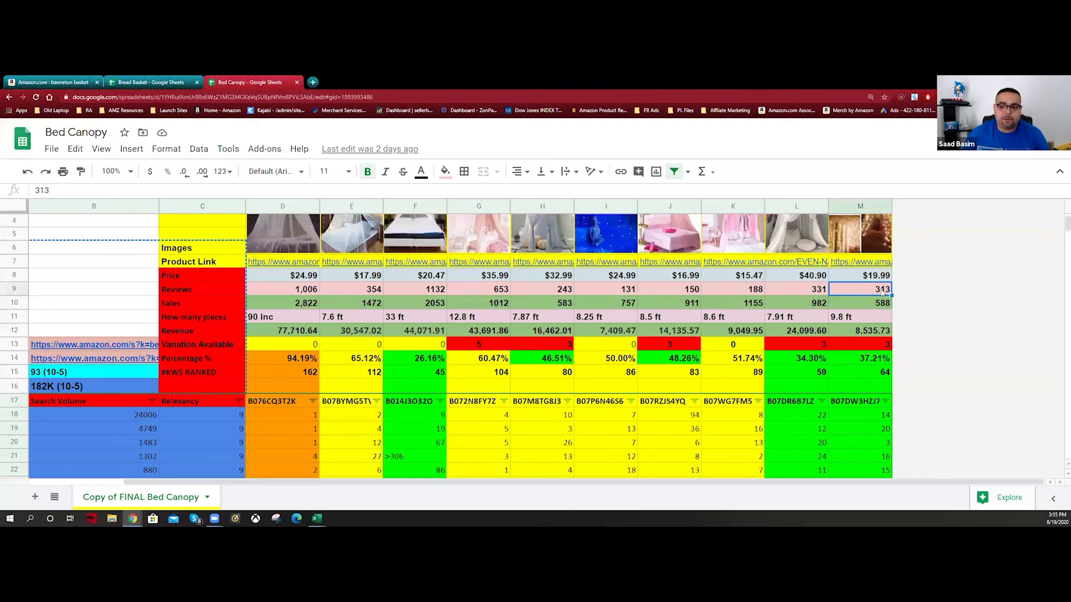
click(879, 341)
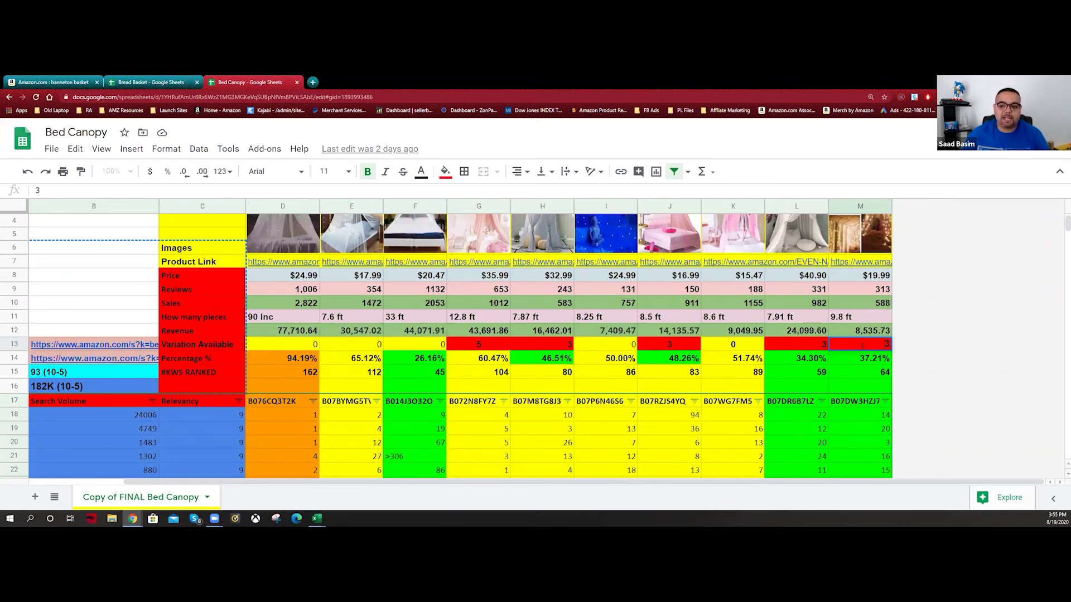
click(778, 361)
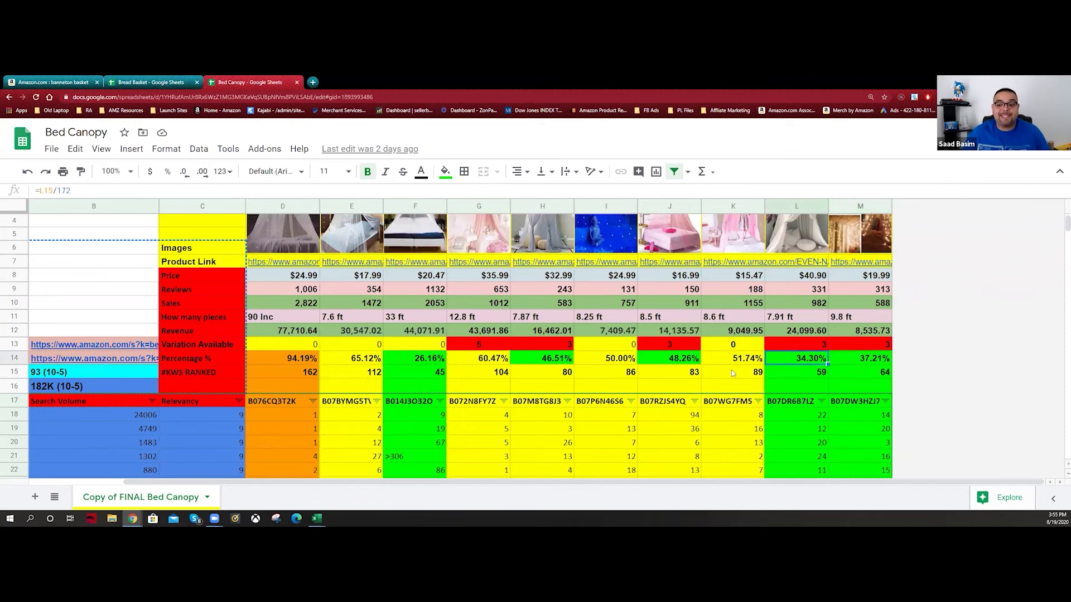
Compare the Variation Available row with sales and revenue across the Bed Canopy competitor columns
click(663, 345)
click(479, 345)
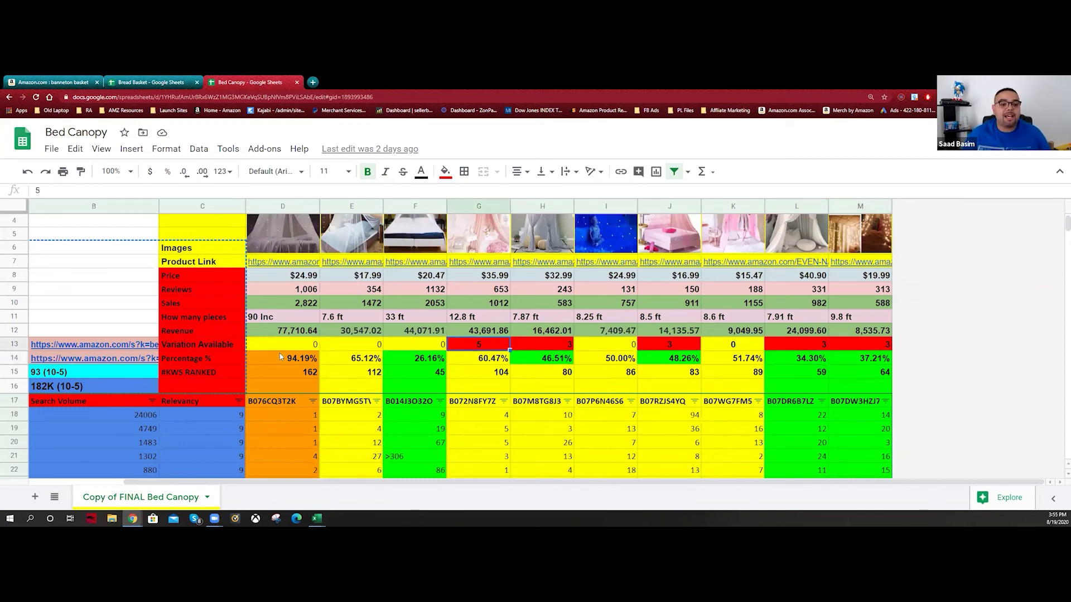
drag(282, 293, 284, 357)
drag(350, 304, 352, 357)
drag(408, 306, 413, 345)
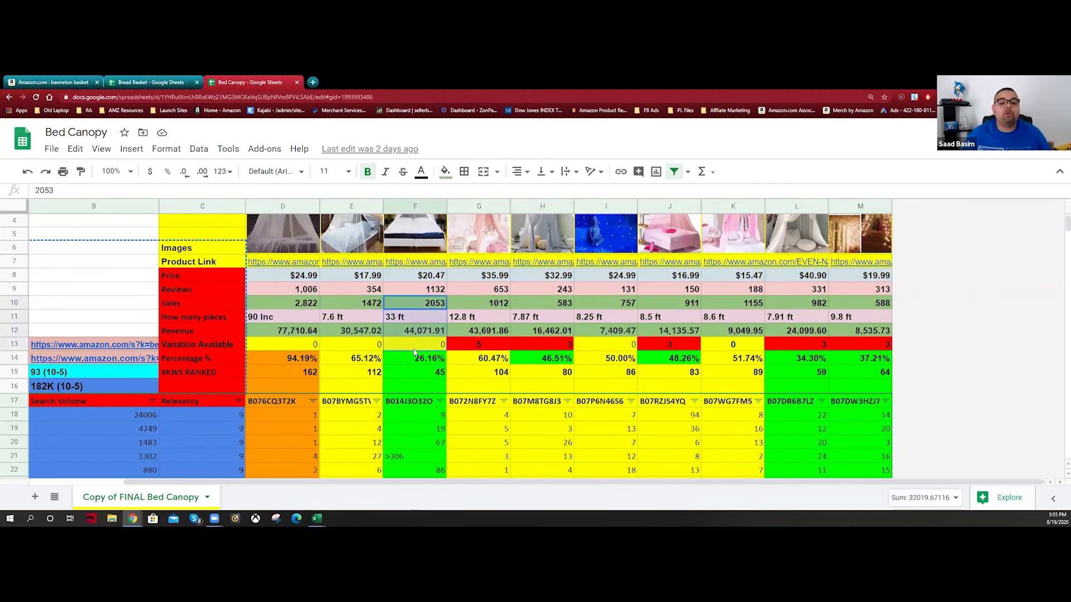
drag(608, 303, 611, 344)
drag(725, 317, 731, 344)
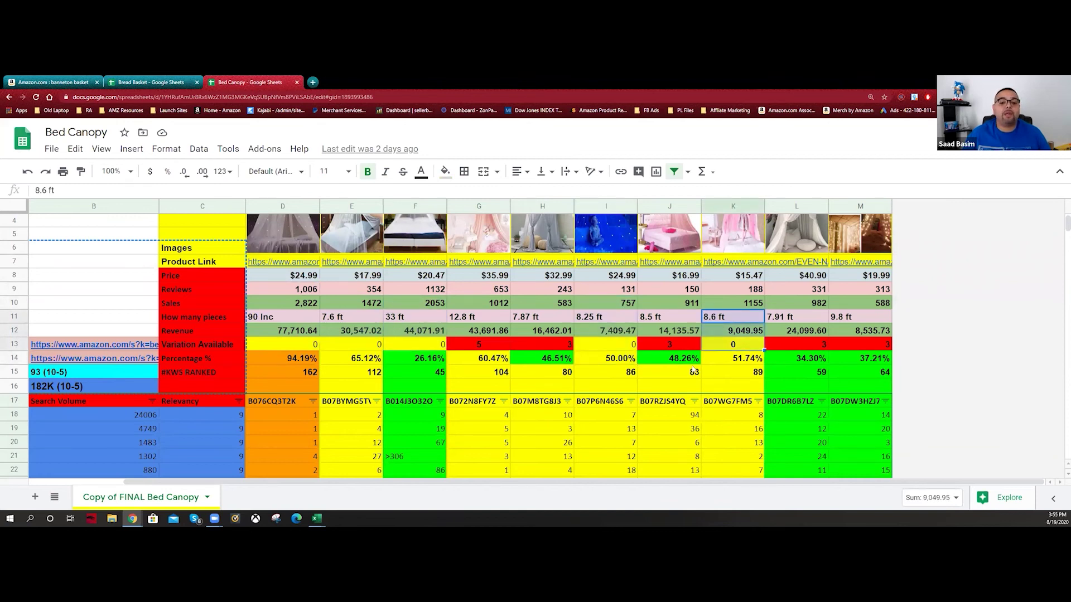
click(303, 346)
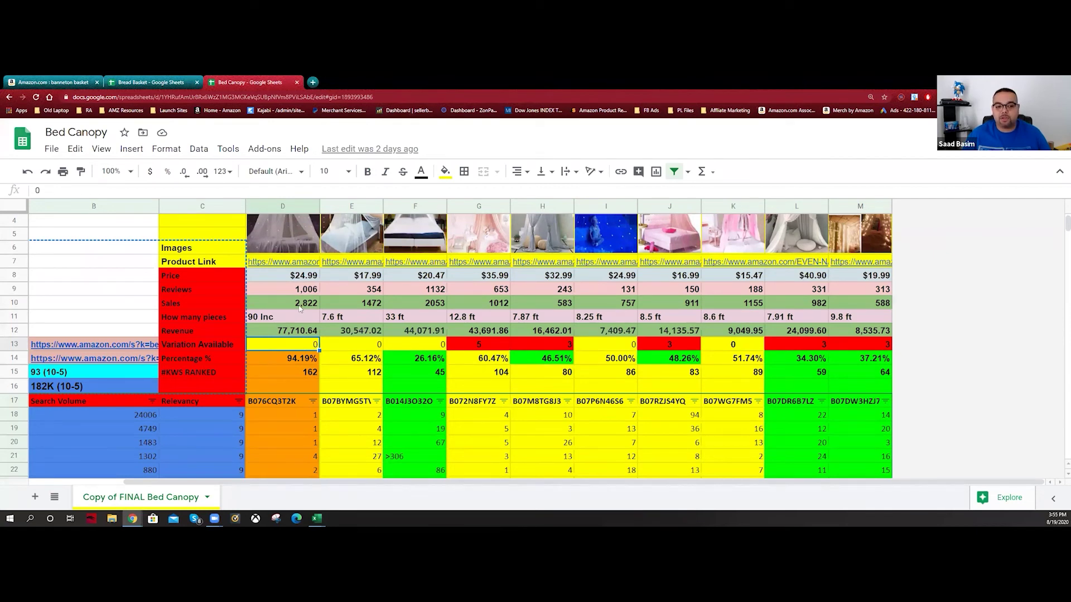
Compare the prices, sales, reviews and "How many pieces" values of the competitors in columns D to I
scroll(300, 310, up, 1)
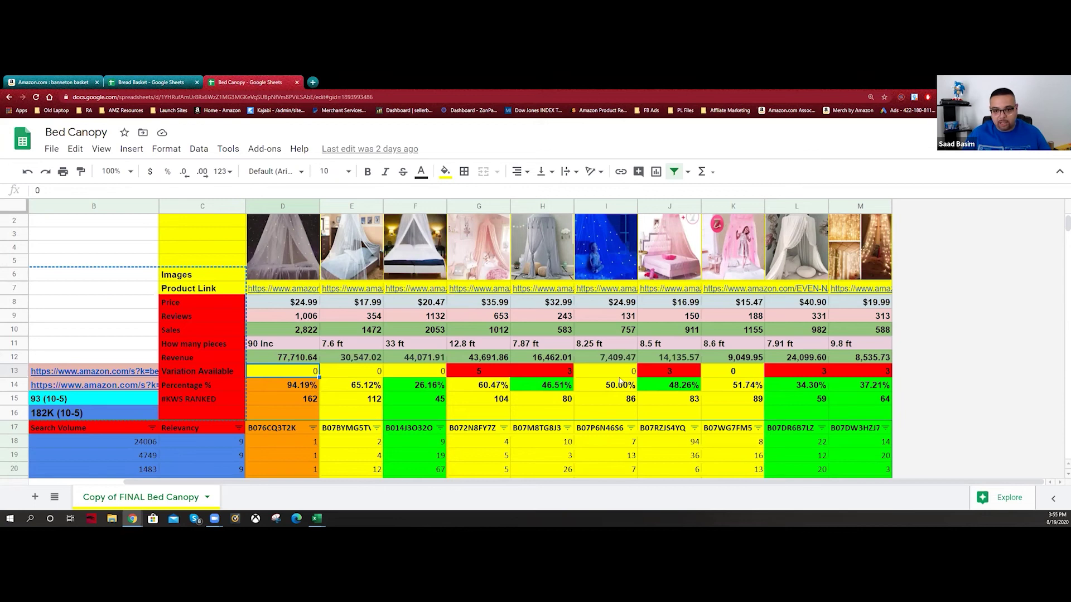
drag(612, 302, 298, 302)
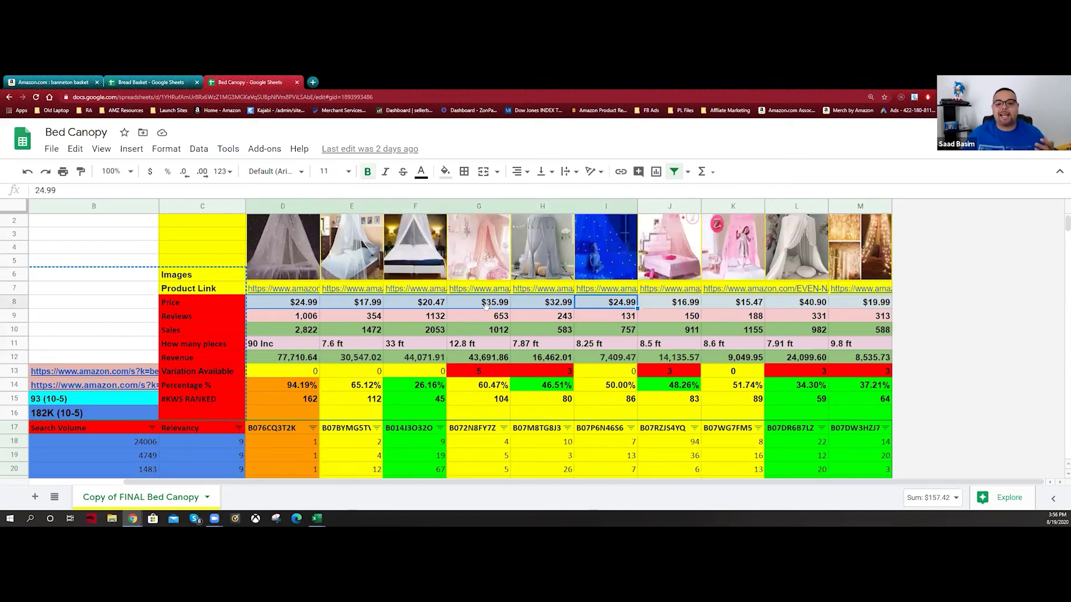
drag(293, 331, 617, 333)
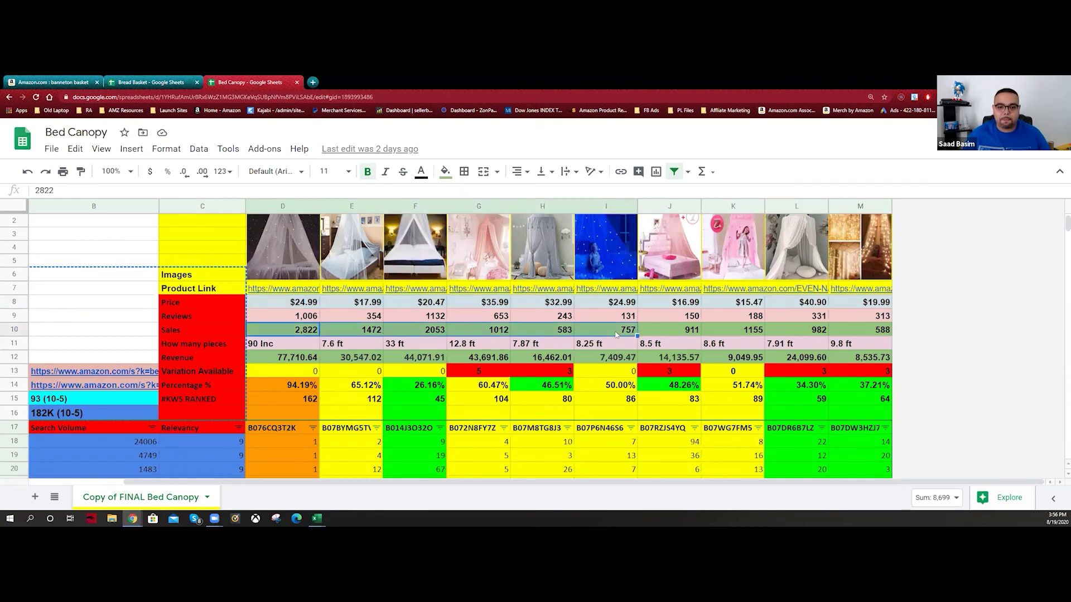
drag(293, 323, 621, 321)
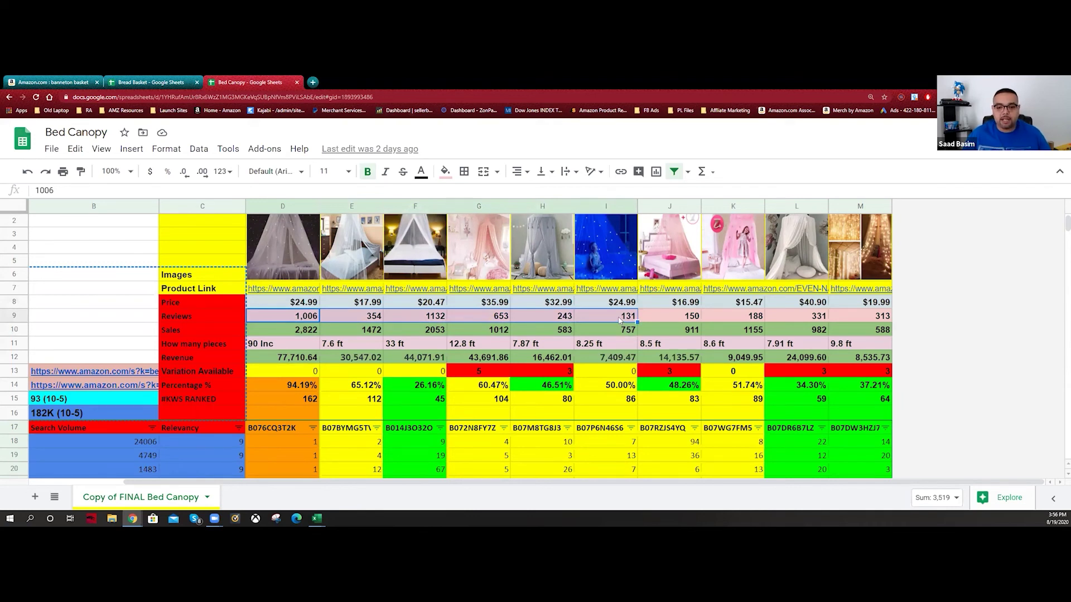
click(238, 343)
drag(279, 347, 608, 346)
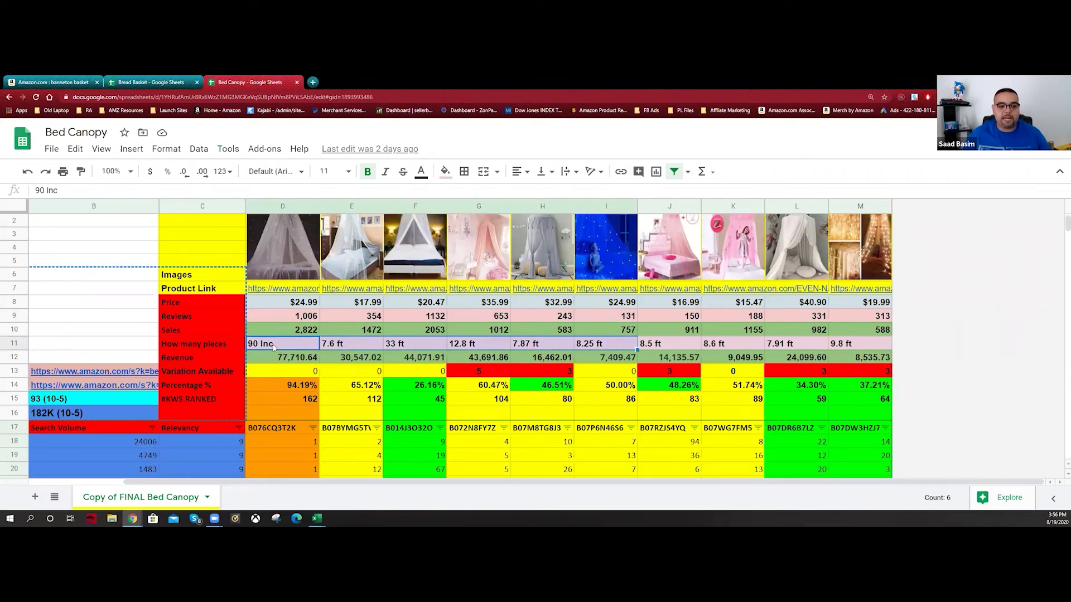
click(334, 346)
click(400, 350)
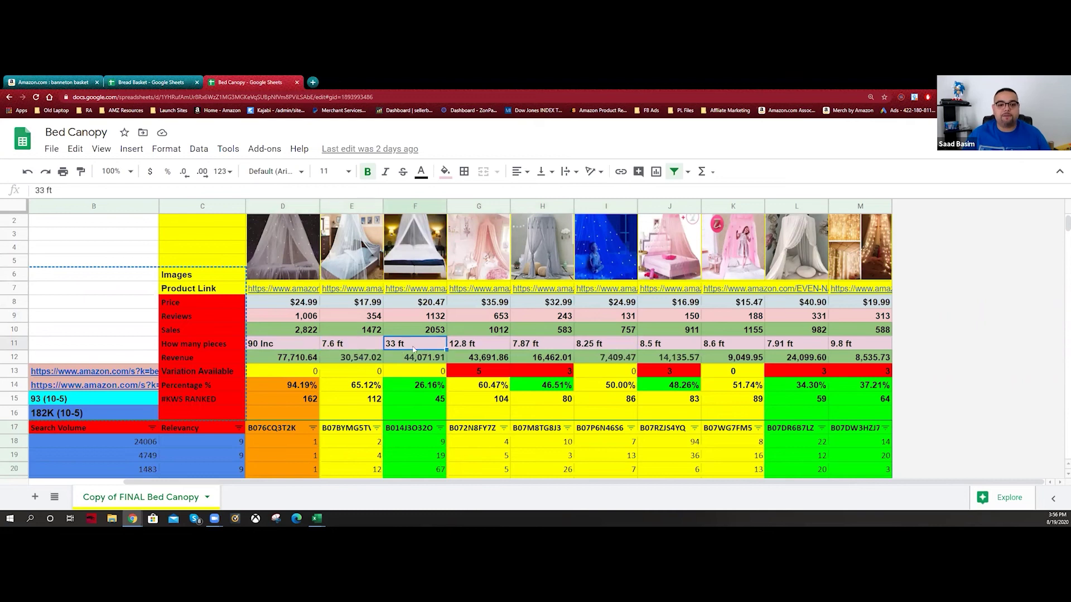
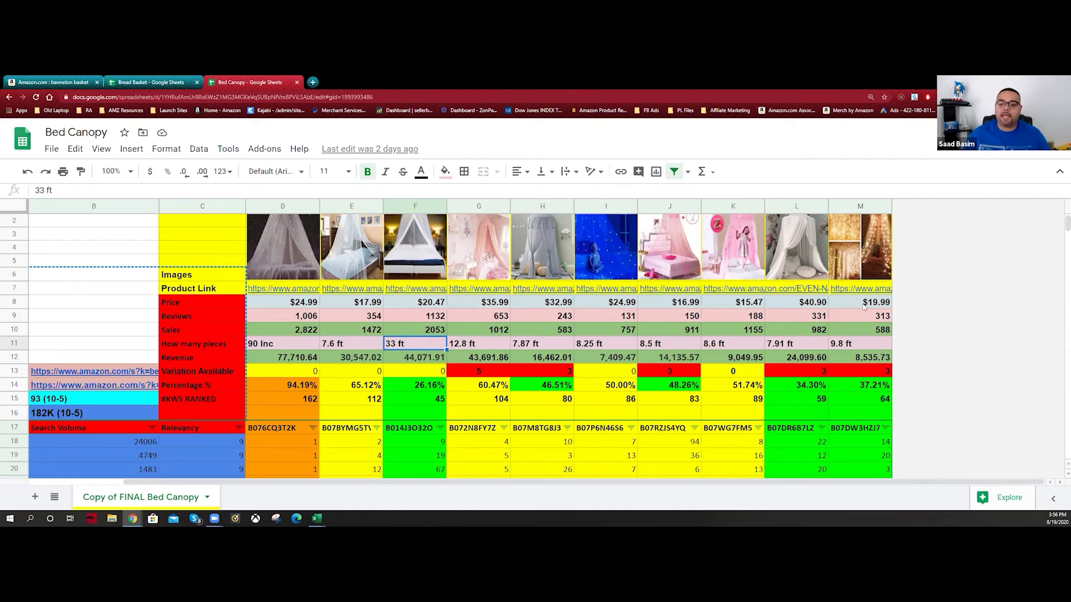
Examine the details of competitor B07DW3HZJ7 in column M, including its size and available variations
drag(860, 315, 865, 441)
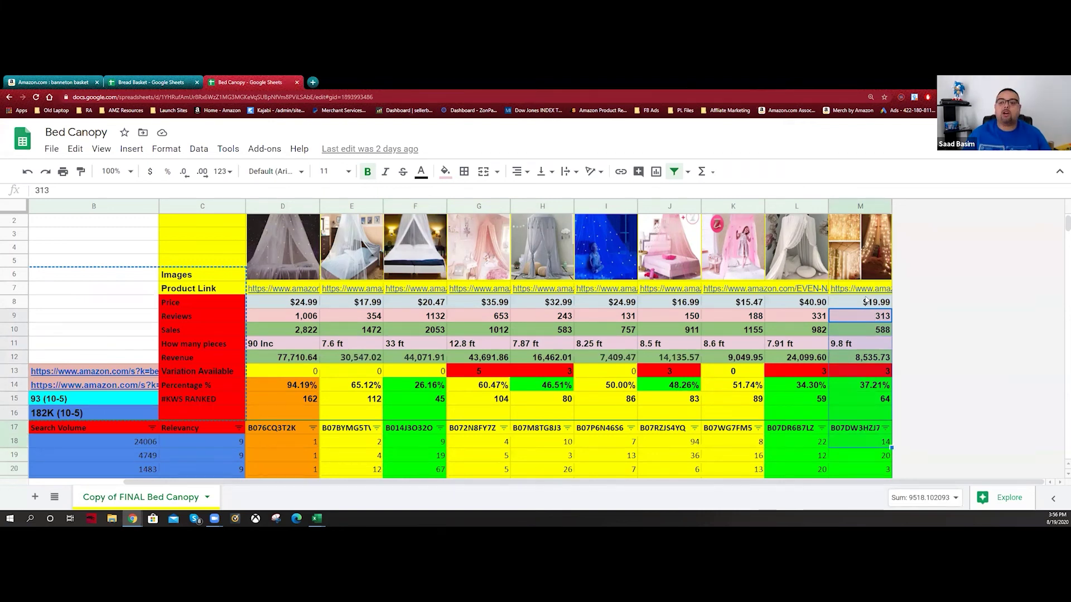
mouse_move(866, 299)
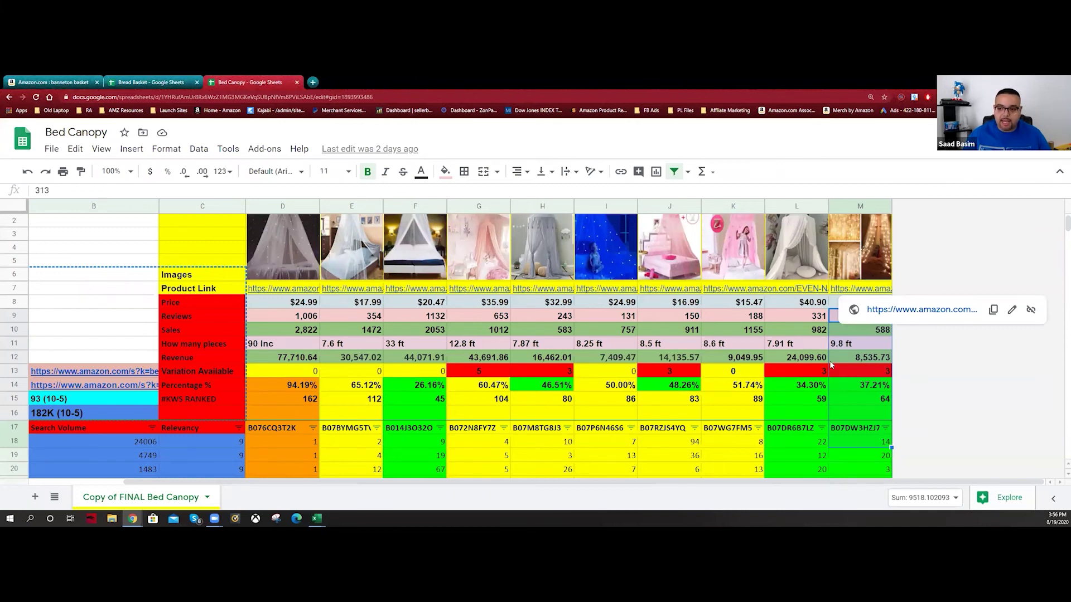
click(838, 344)
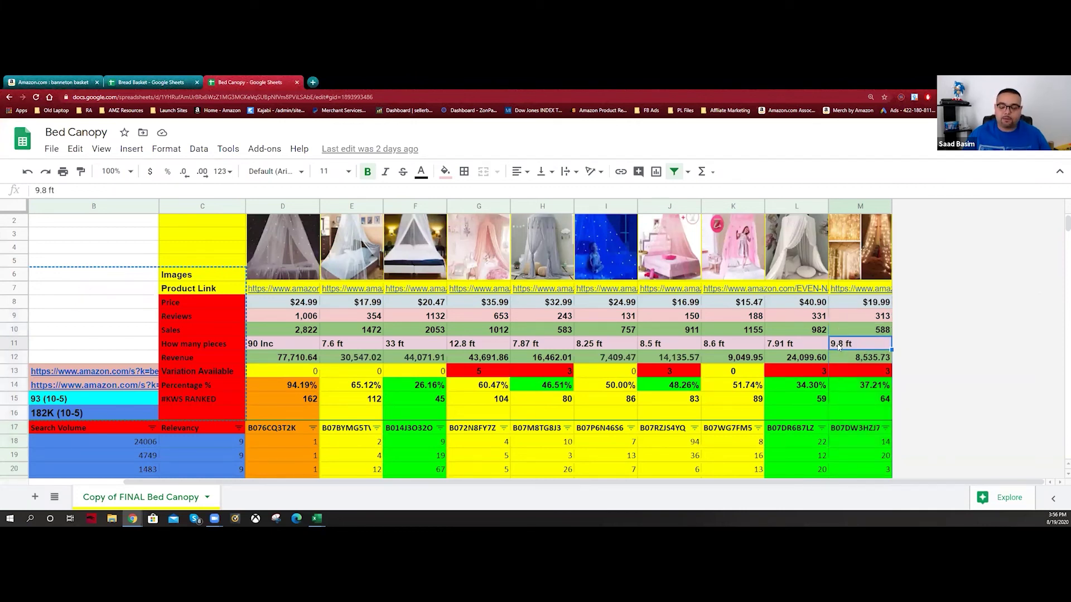
click(853, 372)
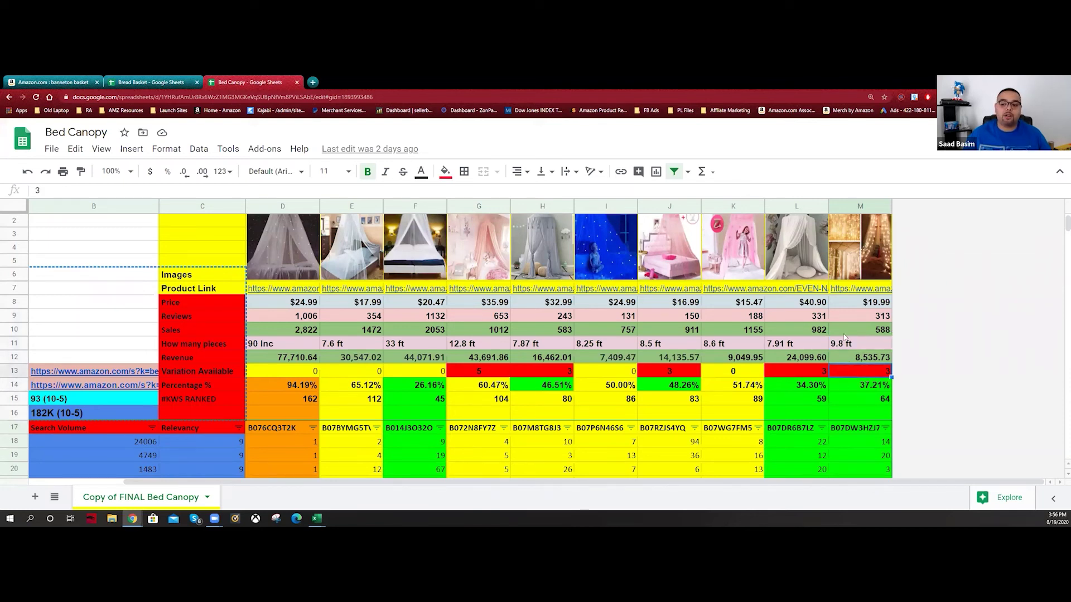
Open the product link in M7, check the listing's color variations on Amazon, and return to the Bed Canopy sheet
click(862, 291)
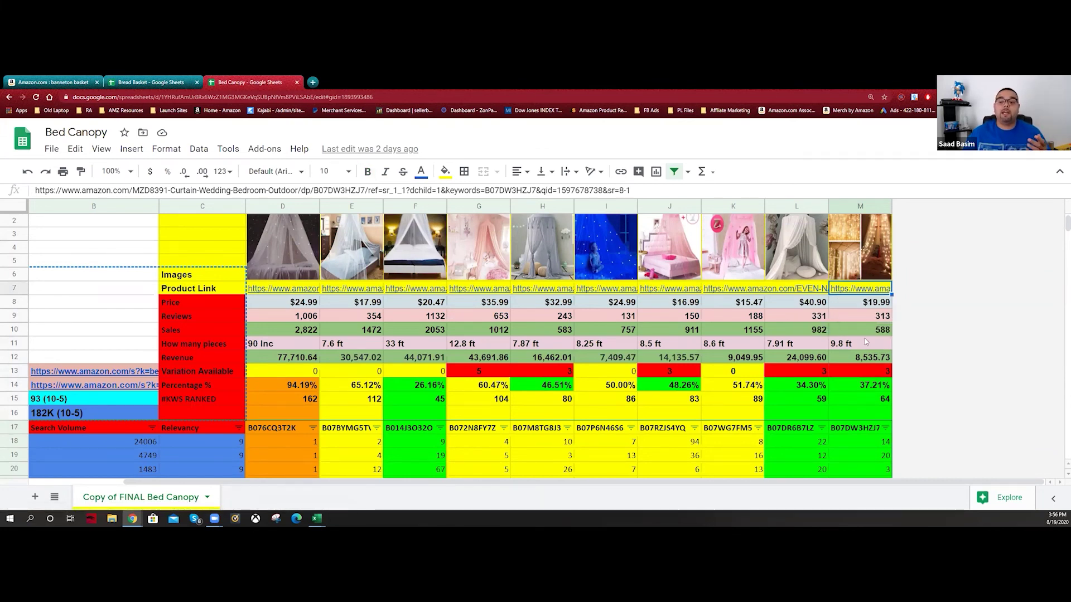
click(854, 289)
click(923, 313)
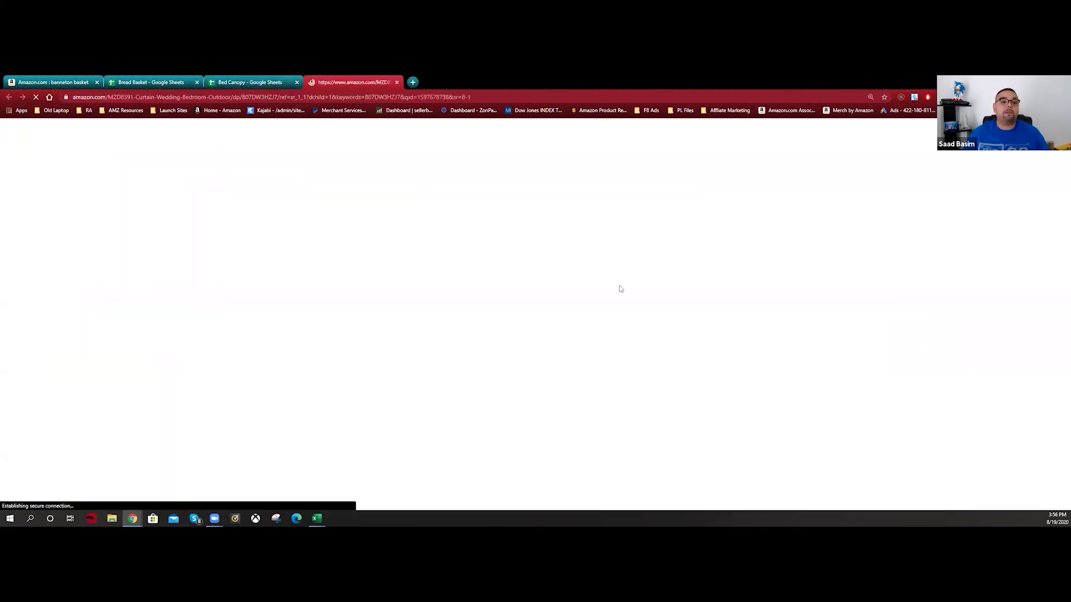
scroll(550, 293, down, 2)
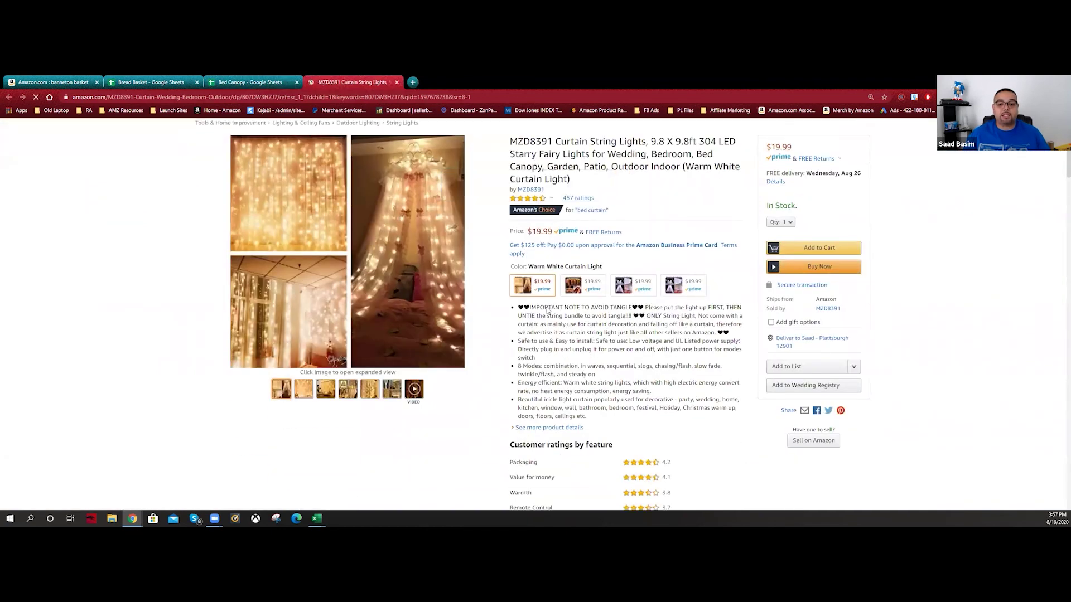
click(673, 287)
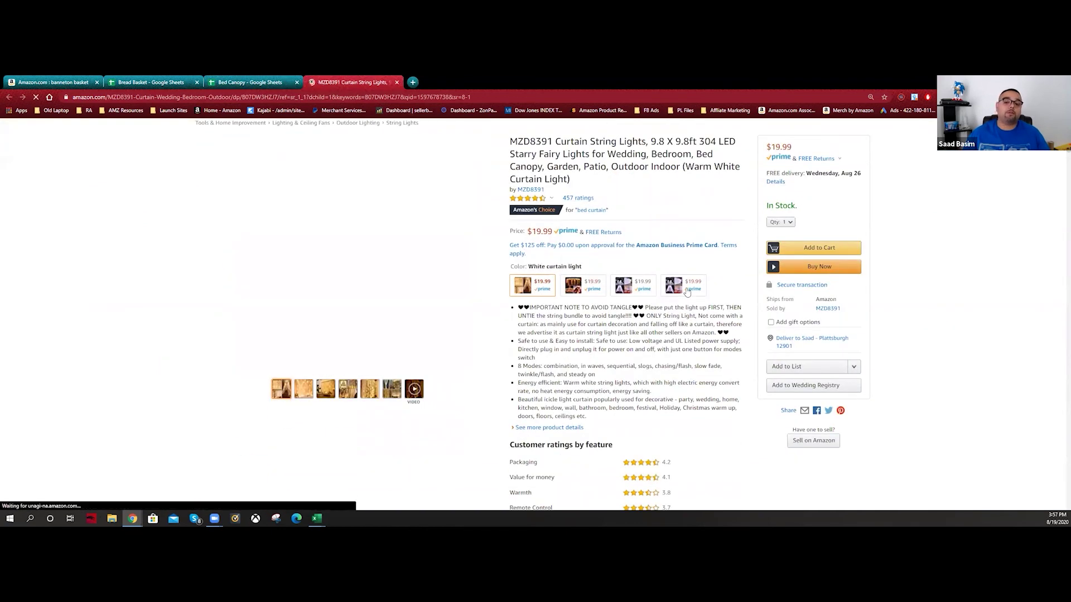
key(ctrl+shift+Tab)
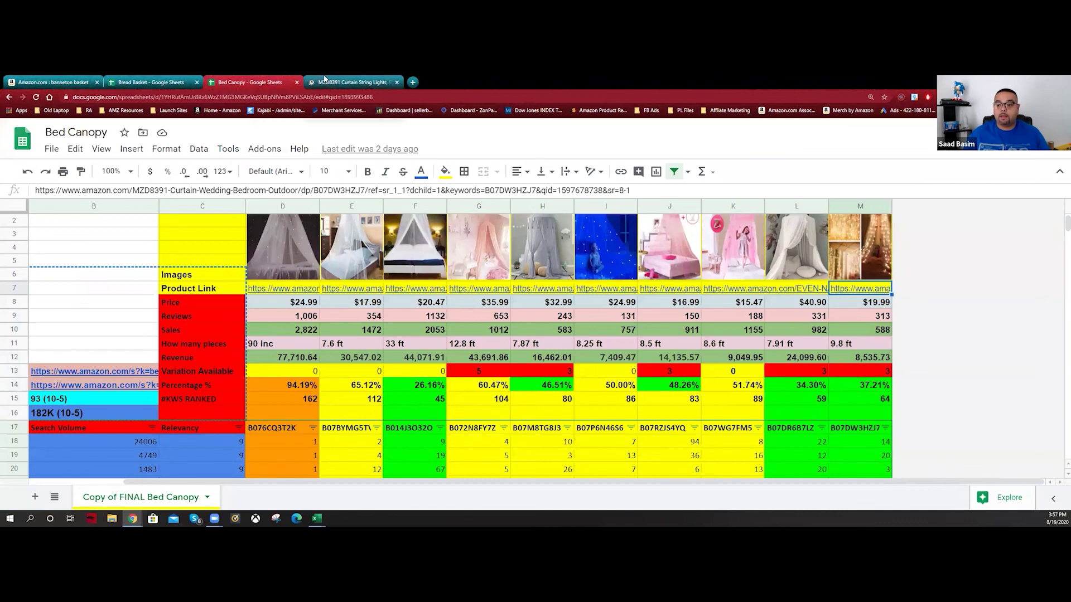
click(324, 82)
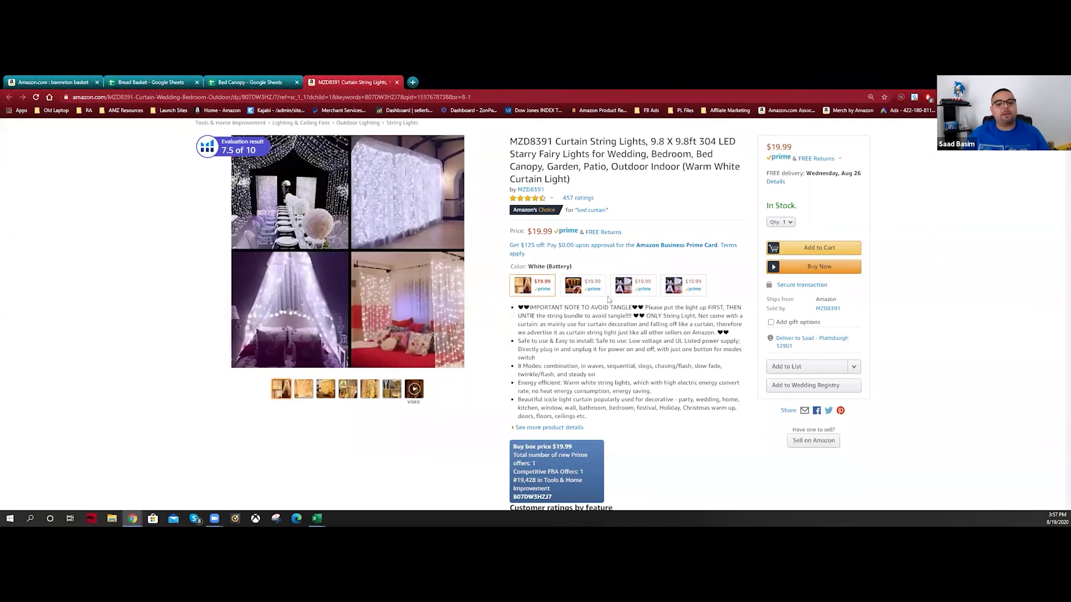
click(237, 82)
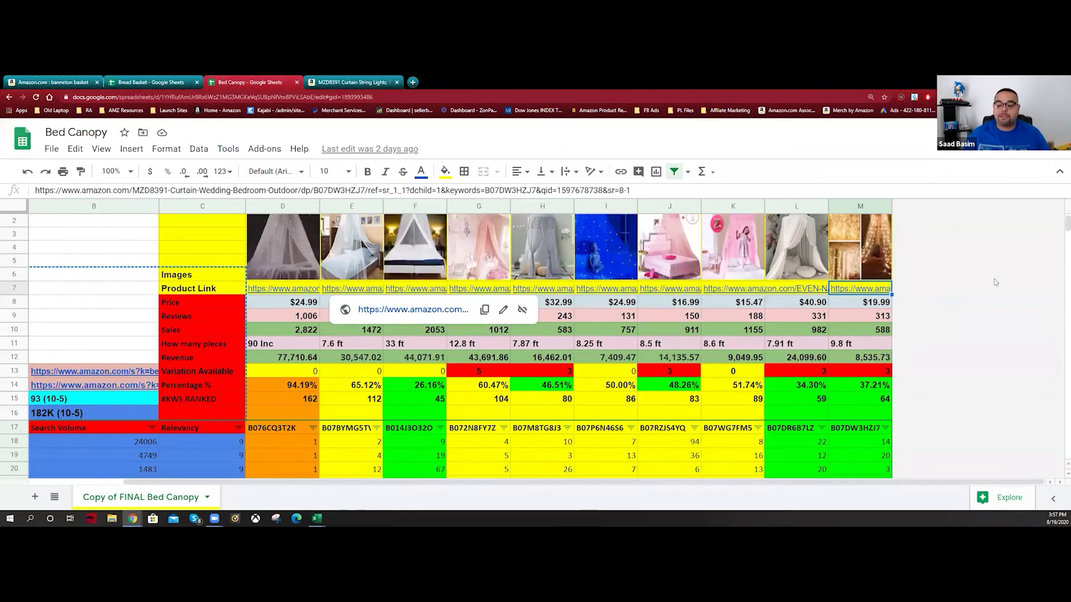
Examine the Bed Canopy keyword list with its search volumes, relevancy scores and competitor rankings
click(208, 267)
scroll(207, 269, down, 3)
scroll(208, 269, down, 5)
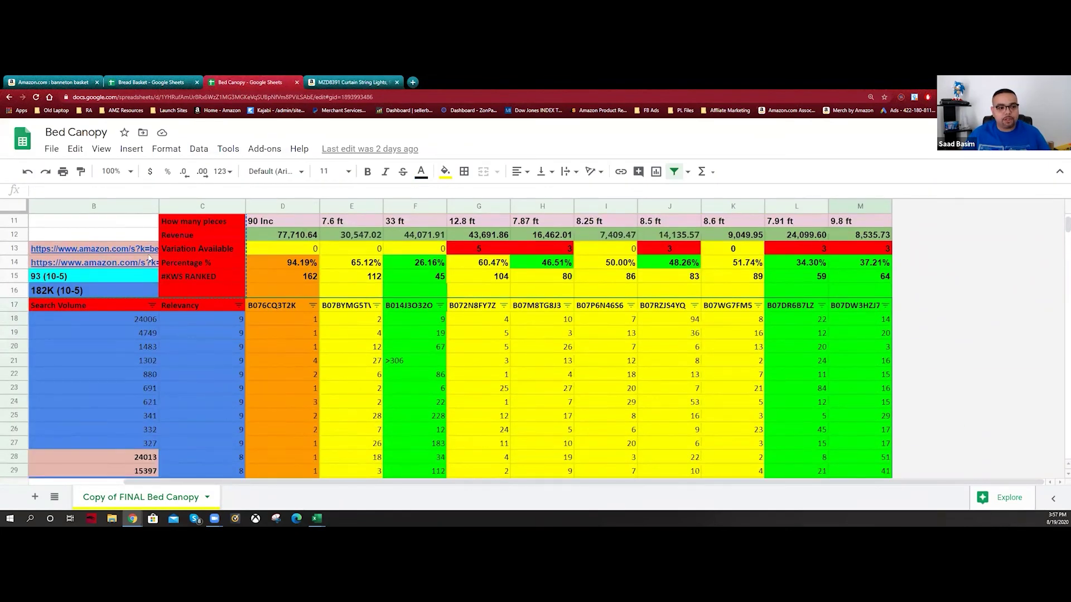
key(ctrl+minus)
key(ctrl+minus)
key(ctrl+minus)
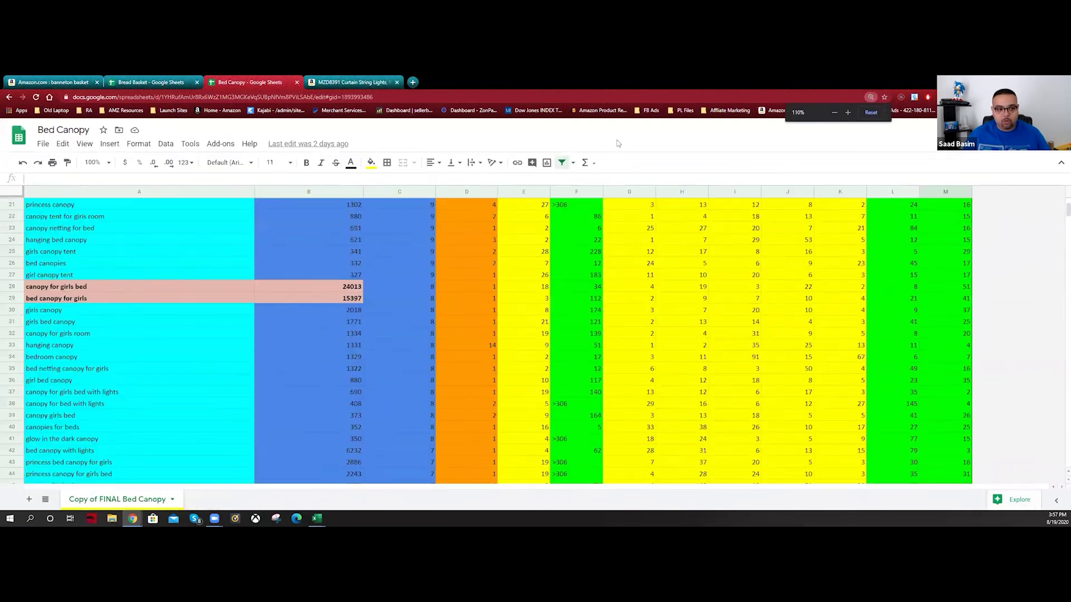
scroll(327, 433, up, 8)
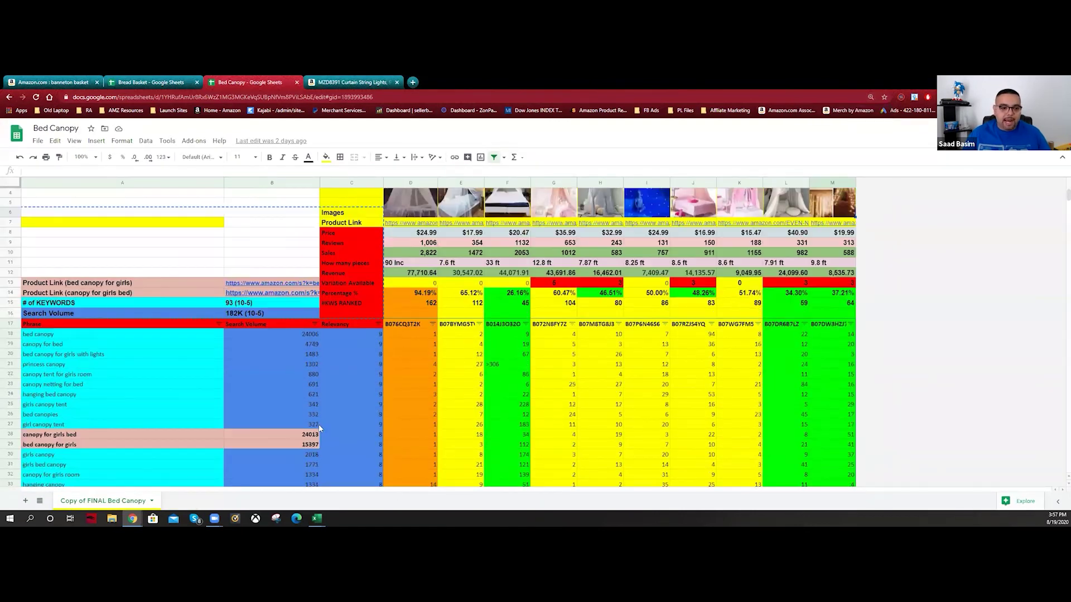
Change the fill color of the yellow cell A7 in the Bed Canopy sheet to white
click(152, 262)
click(156, 251)
right_click(161, 251)
click(326, 157)
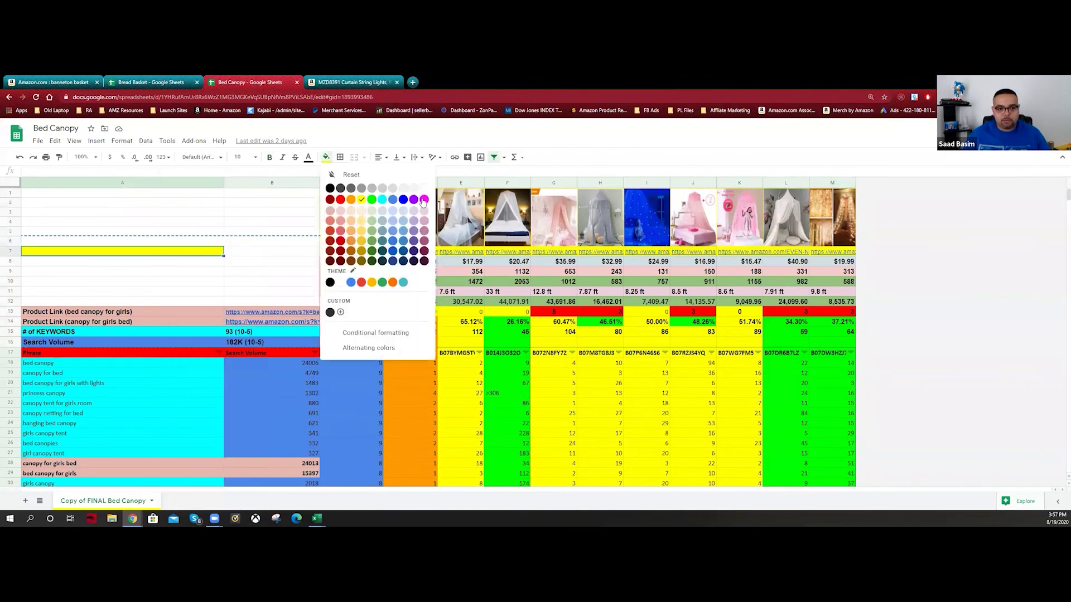
click(424, 194)
scroll(139, 379, down, 2)
click(139, 380)
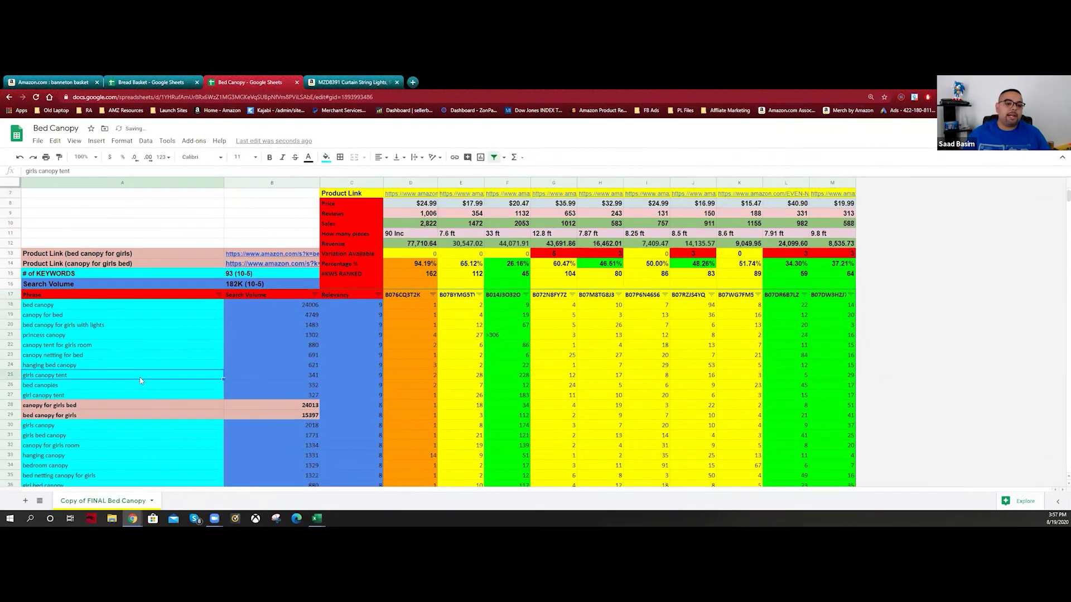
scroll(335, 232, up, 2)
key(ctrl+plus)
key(ctrl+plus)
key(ctrl+plus)
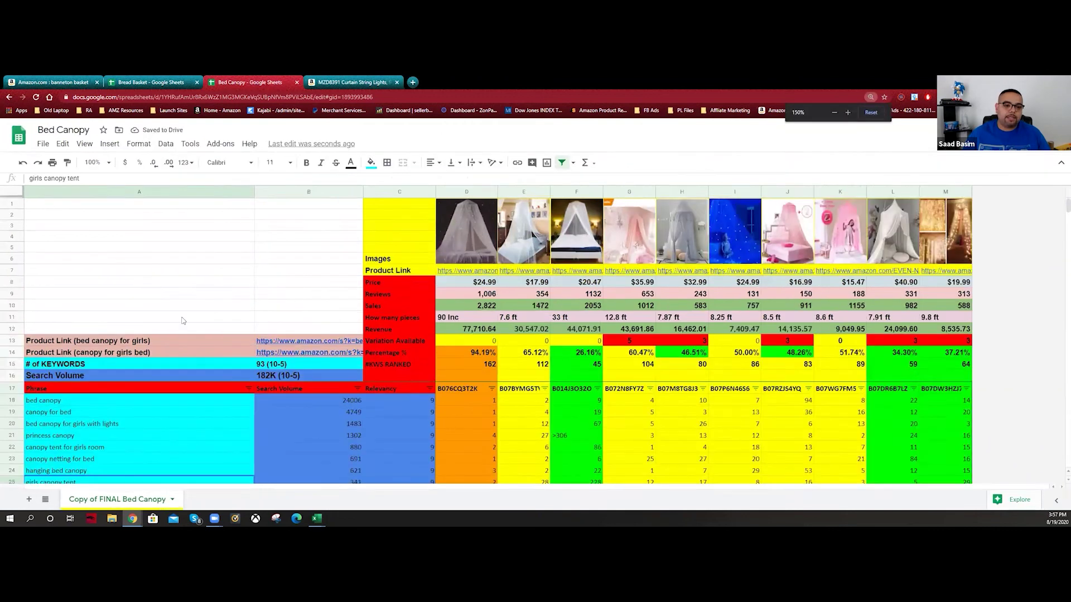
Examine the Bed Canopy keyword phrases with their search volumes and relevancy scores, including the two highlighted phrases in rows 28 and 29
scroll(213, 298, down, 3)
click(204, 305)
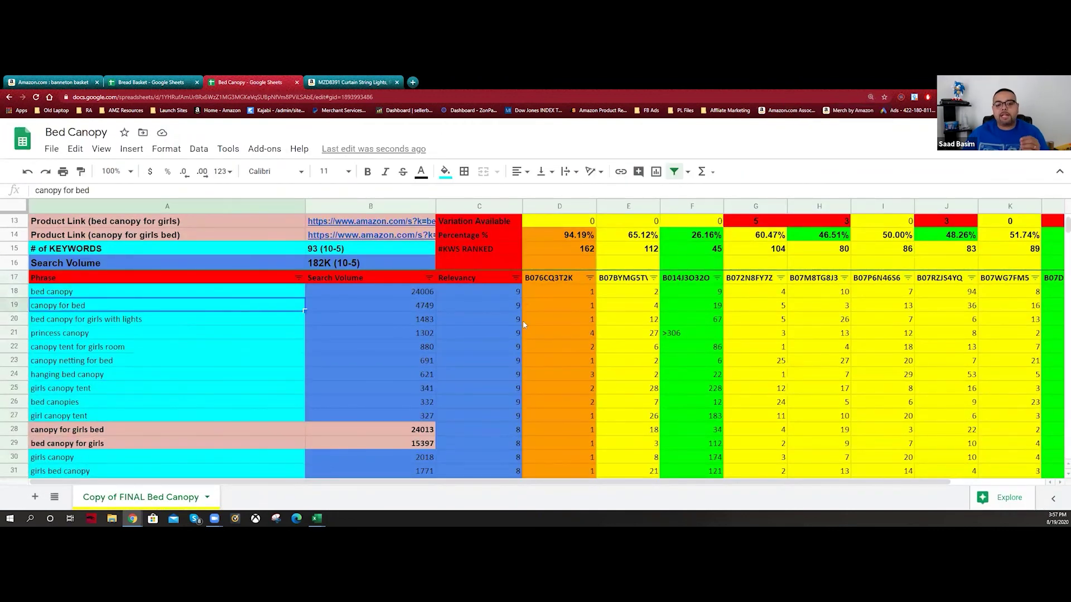
click(106, 295)
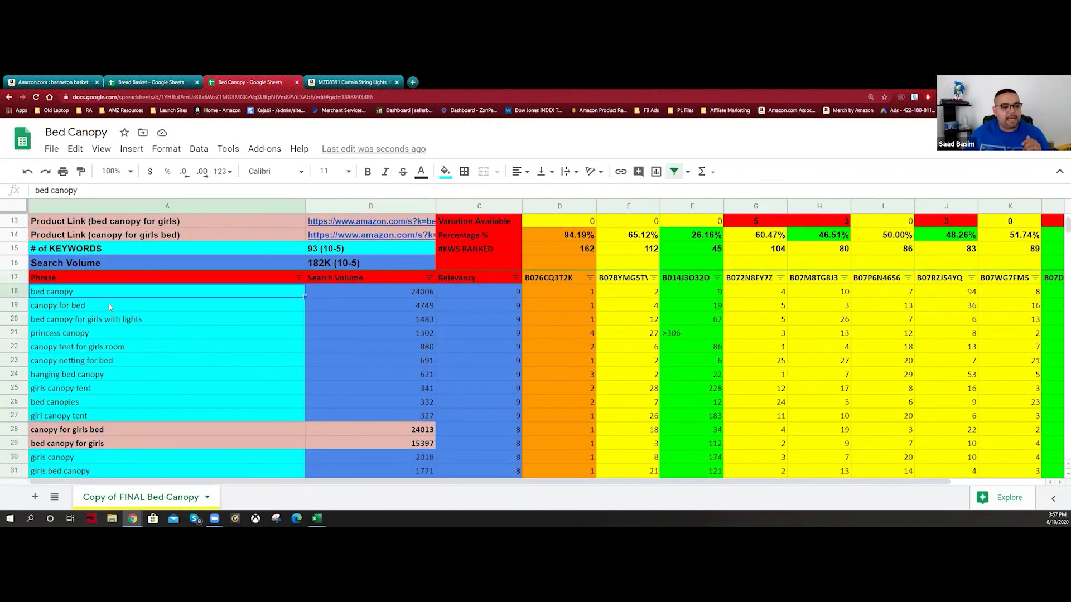
click(109, 305)
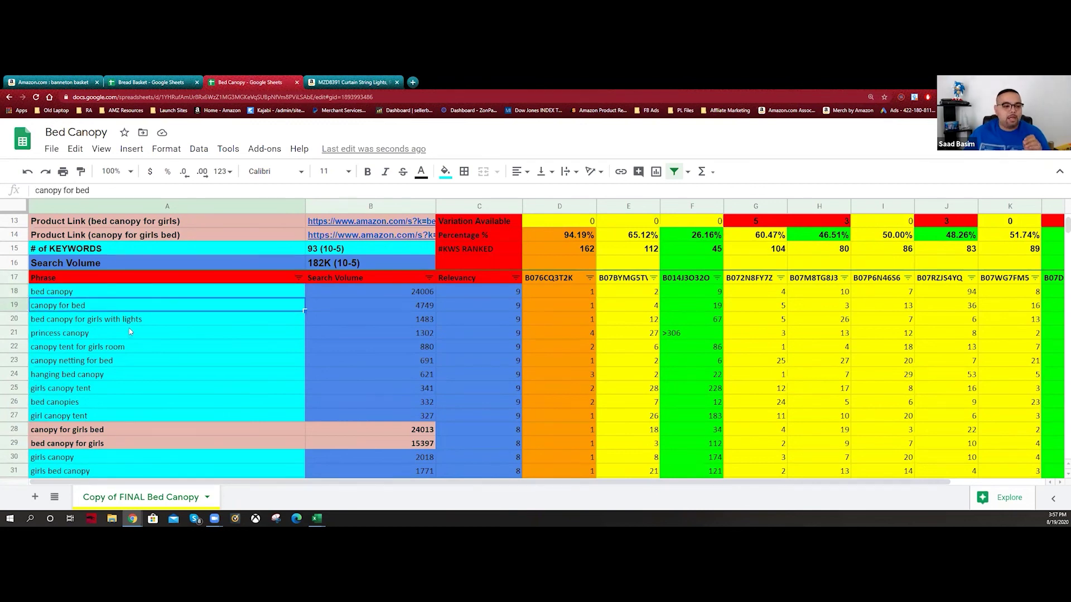
drag(141, 323, 413, 322)
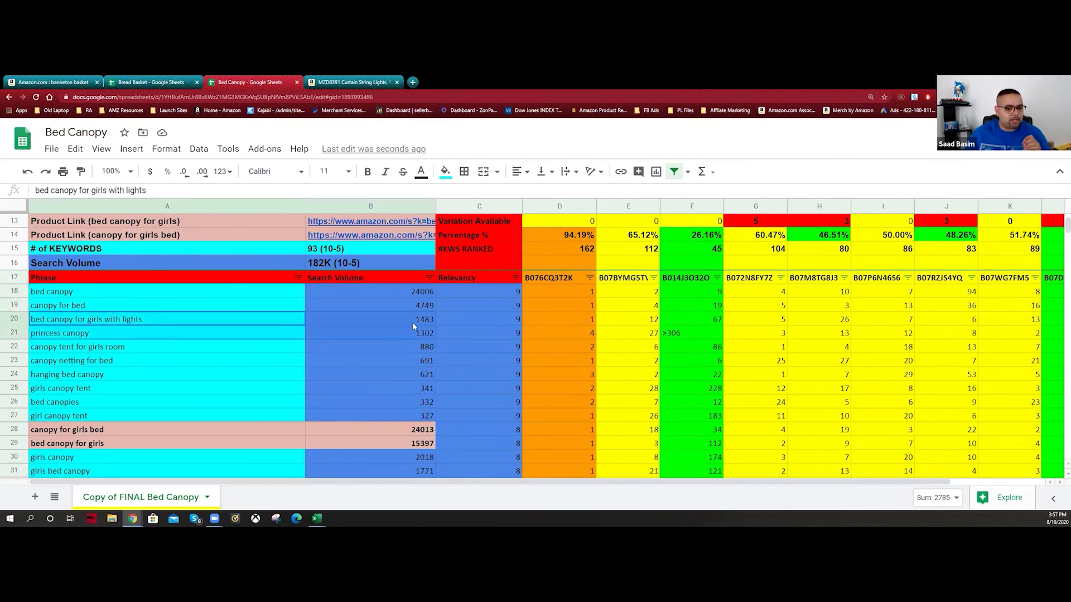
scroll(352, 408, down, 2)
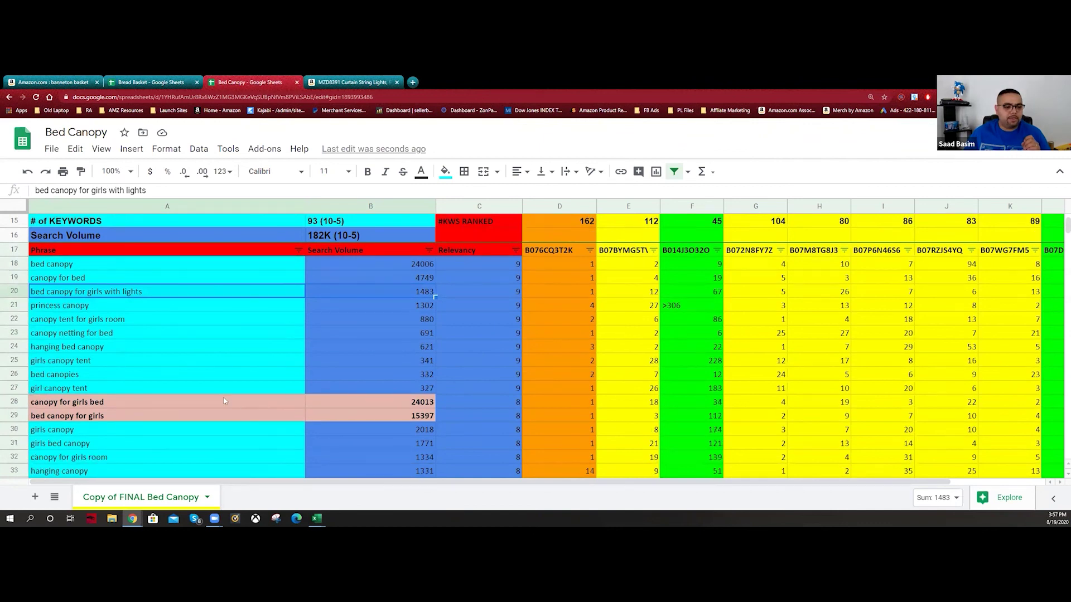
drag(245, 360, 398, 375)
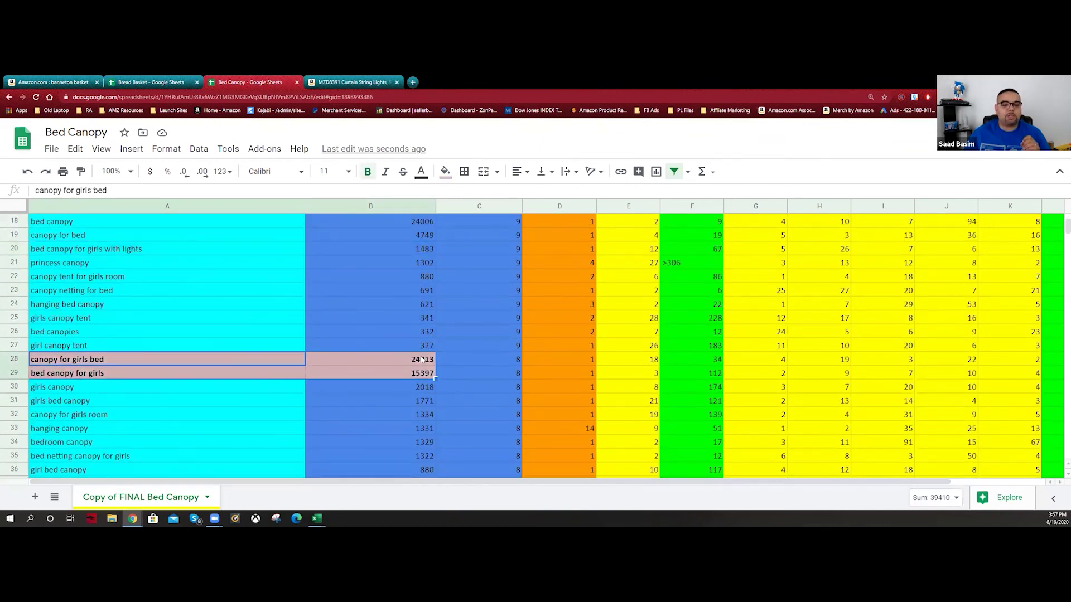
key(Tab)
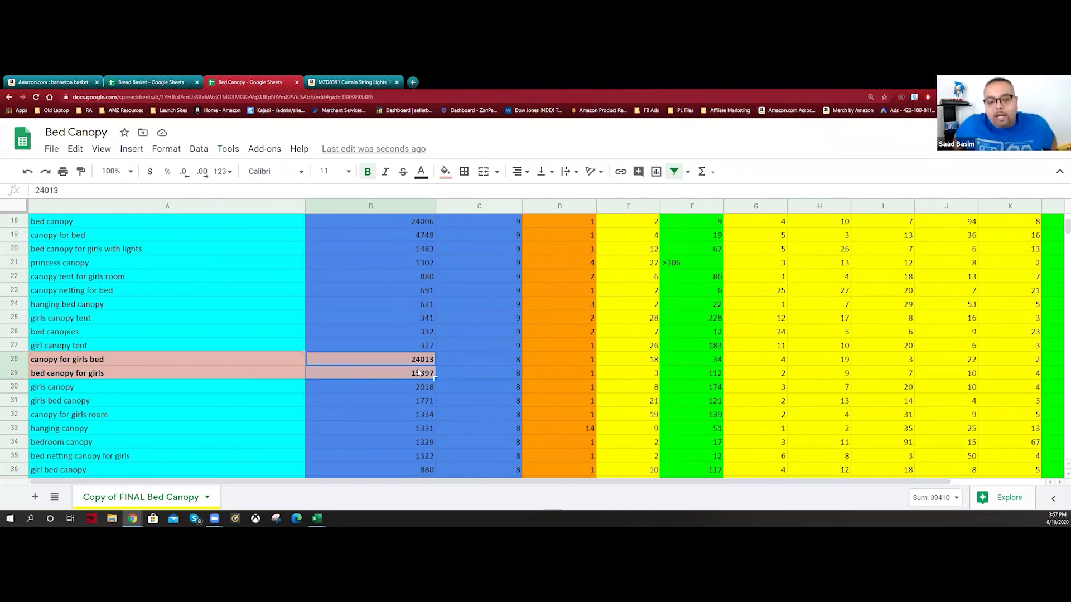
drag(461, 359, 460, 387)
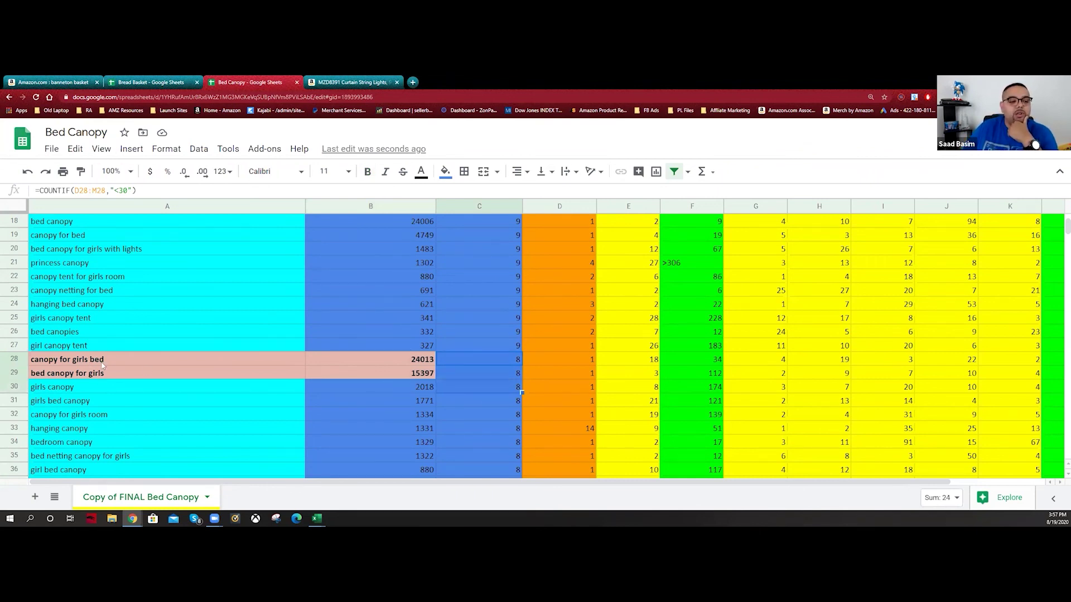
scroll(581, 441, up, 6)
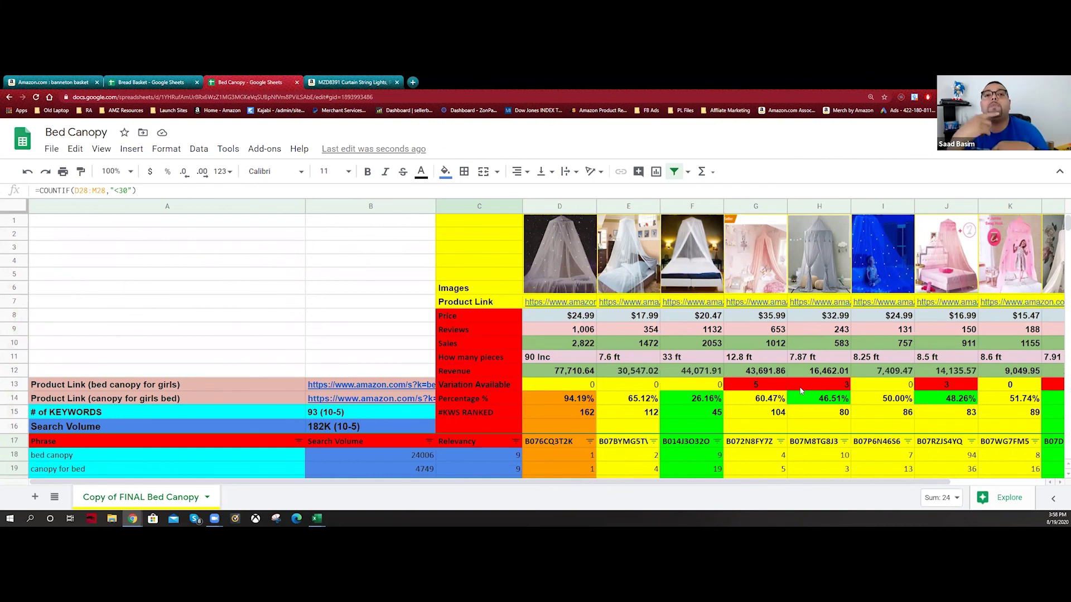
scroll(507, 412, down, 2)
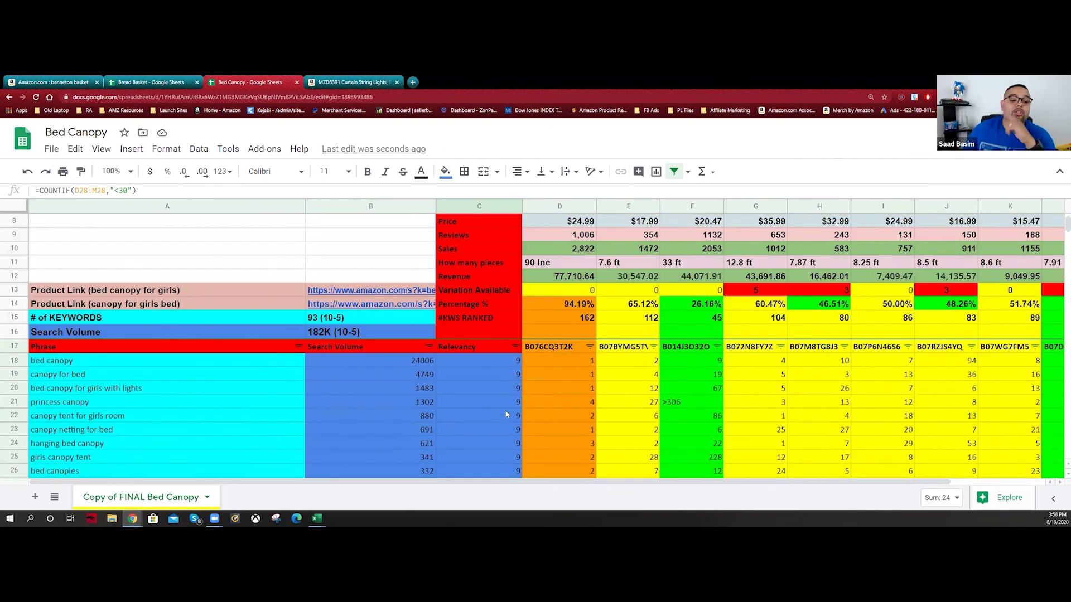
Search Amazon for the phrase "canopy for girls bed" from cell A28 and check the number of search results
scroll(196, 348, down, 2)
click(112, 406)
triple_click(112, 406)
right_click(112, 406)
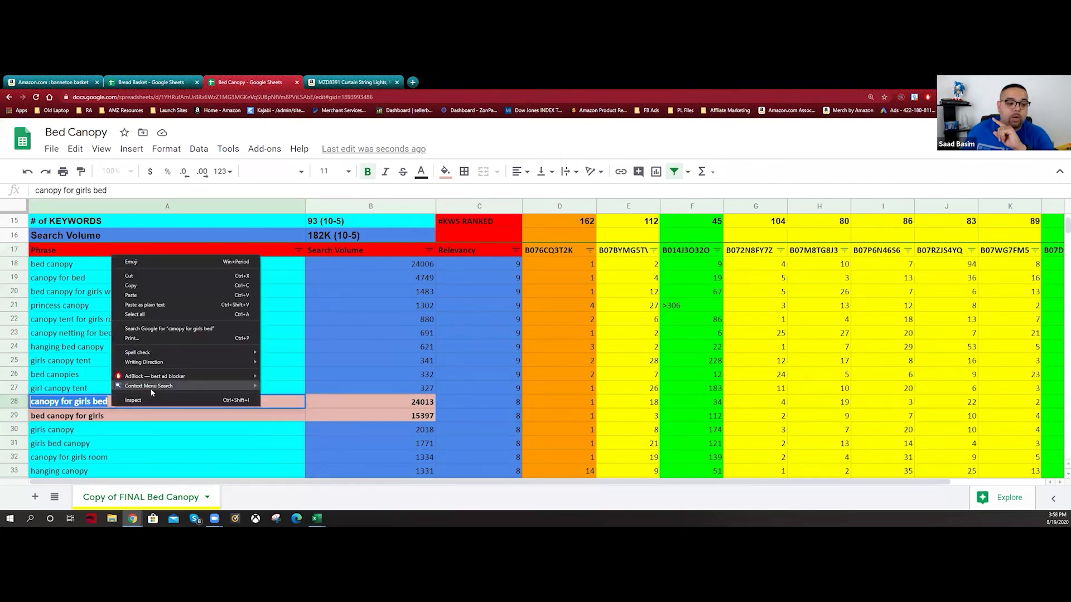
mouse_move(246, 386)
click(284, 386)
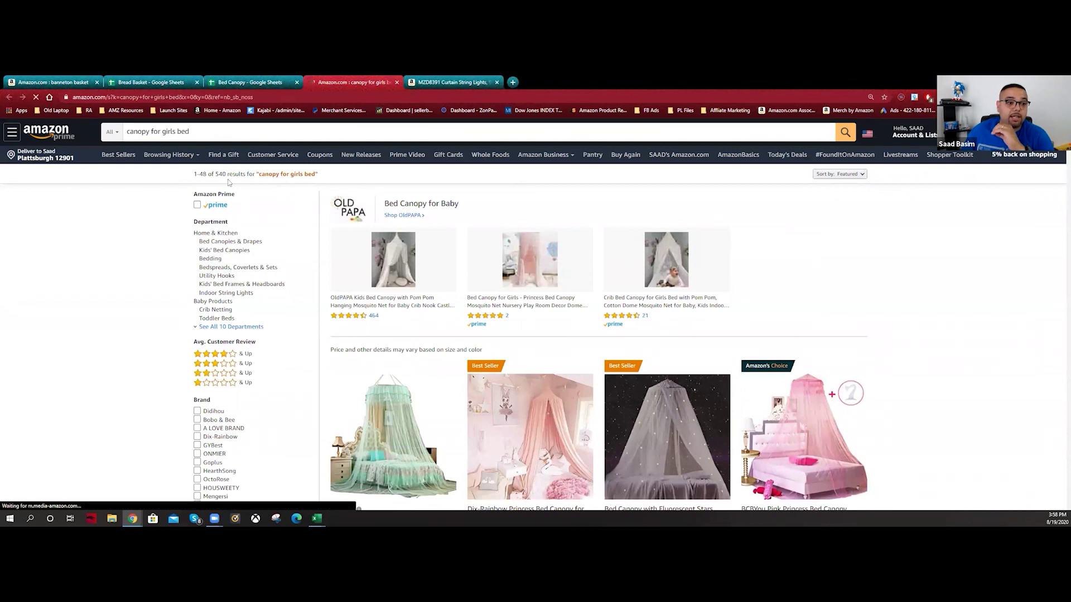
drag(227, 175, 215, 175)
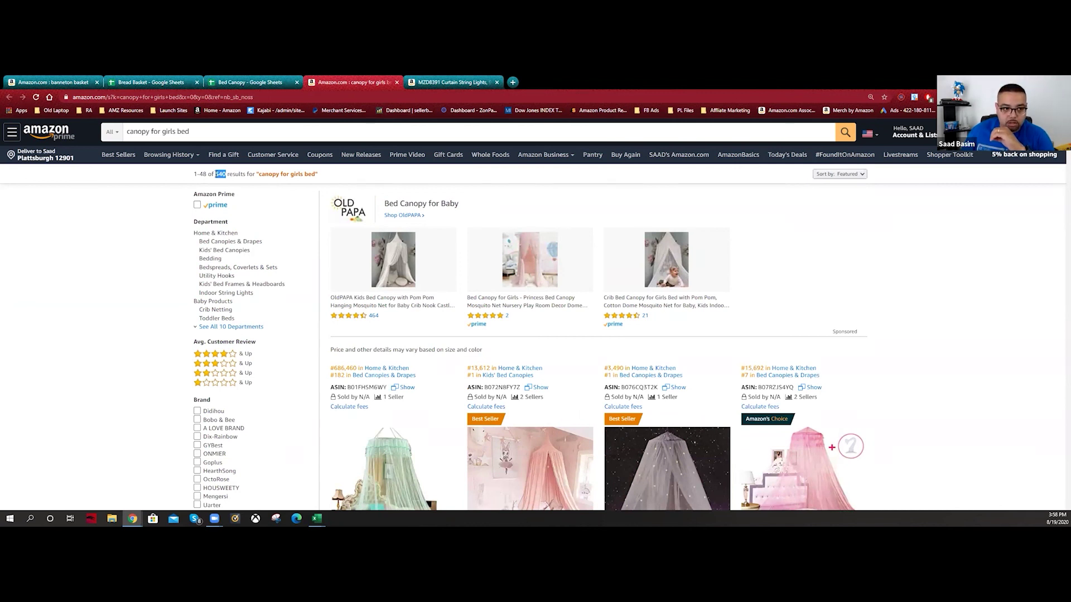
Copy the URL of the Amazon search results page and return to the product link rows of the Bed Canopy sheet
click(229, 97)
right_click(229, 99)
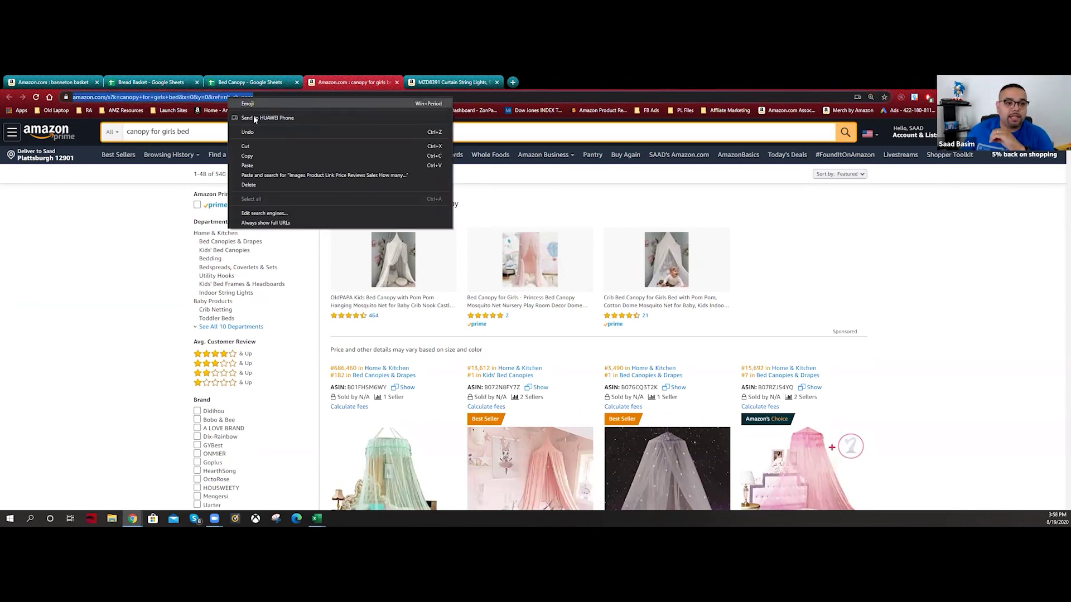
click(269, 155)
click(251, 82)
click(198, 352)
scroll(173, 385, up, 5)
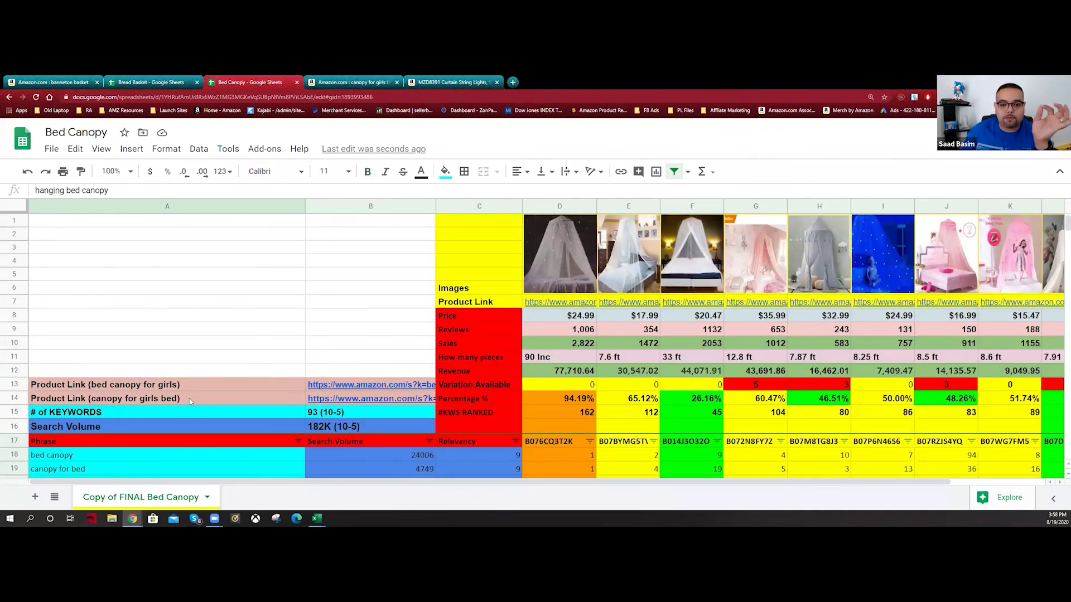
Open the "bed canopy for girls" link in B13, view its Amazon search results, and return to the Bed Canopy sheet
click(314, 385)
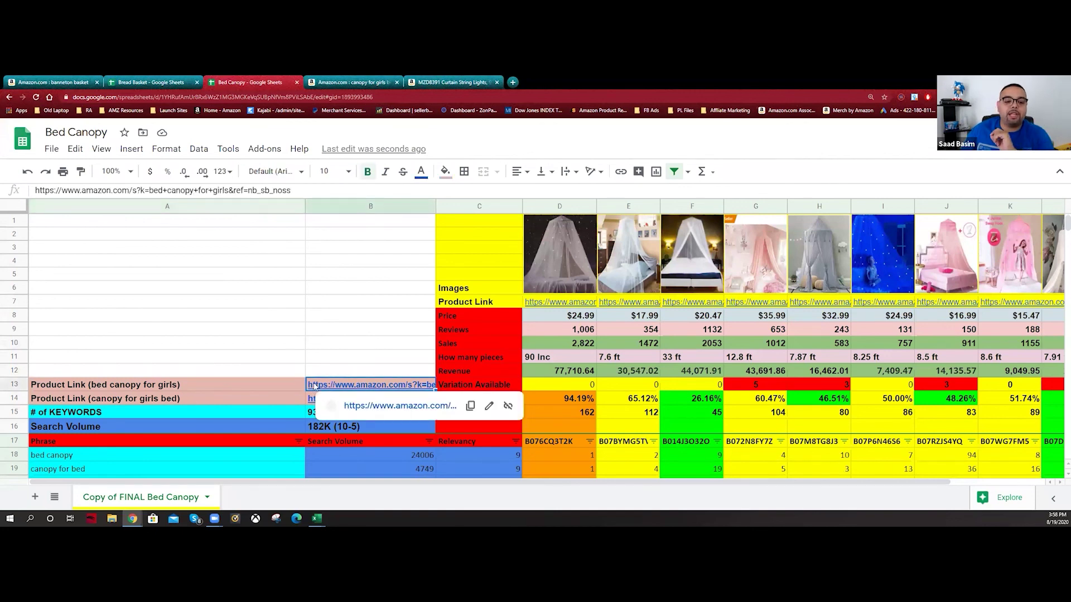
click(378, 413)
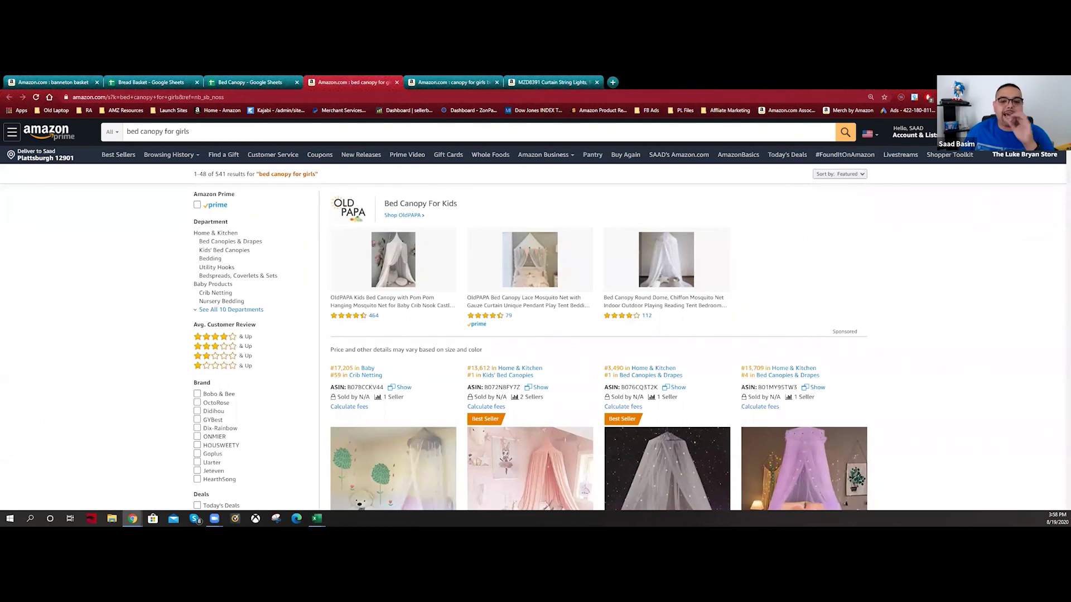
key(ctrl+shift+Tab)
click(374, 288)
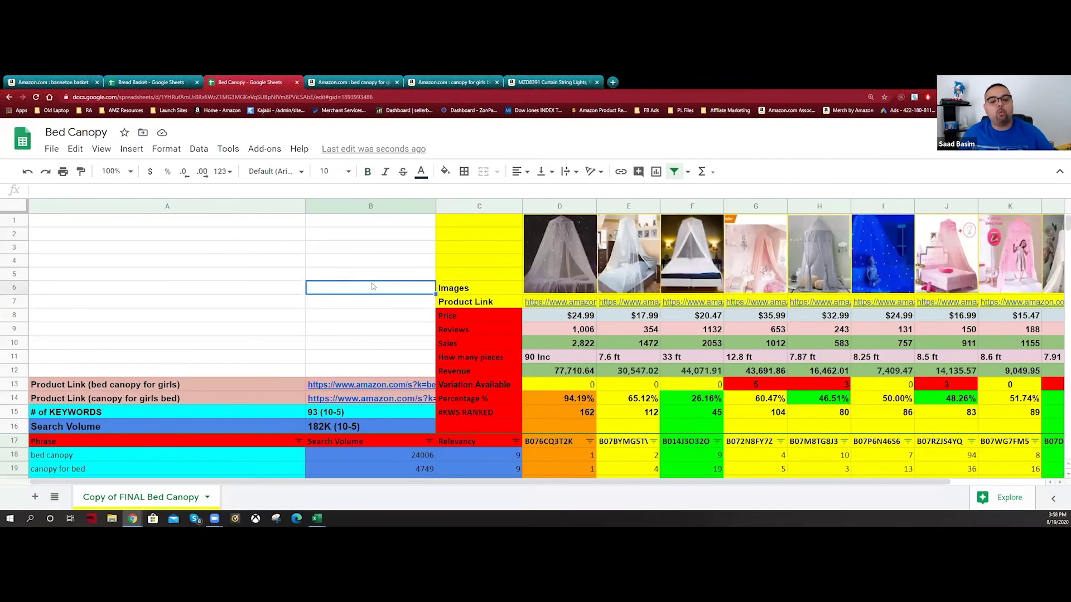
Review the Bed Canopy summary and competitor detail rows, including the available variations in columns L and M and the price in column K
scroll(372, 284, down, 5)
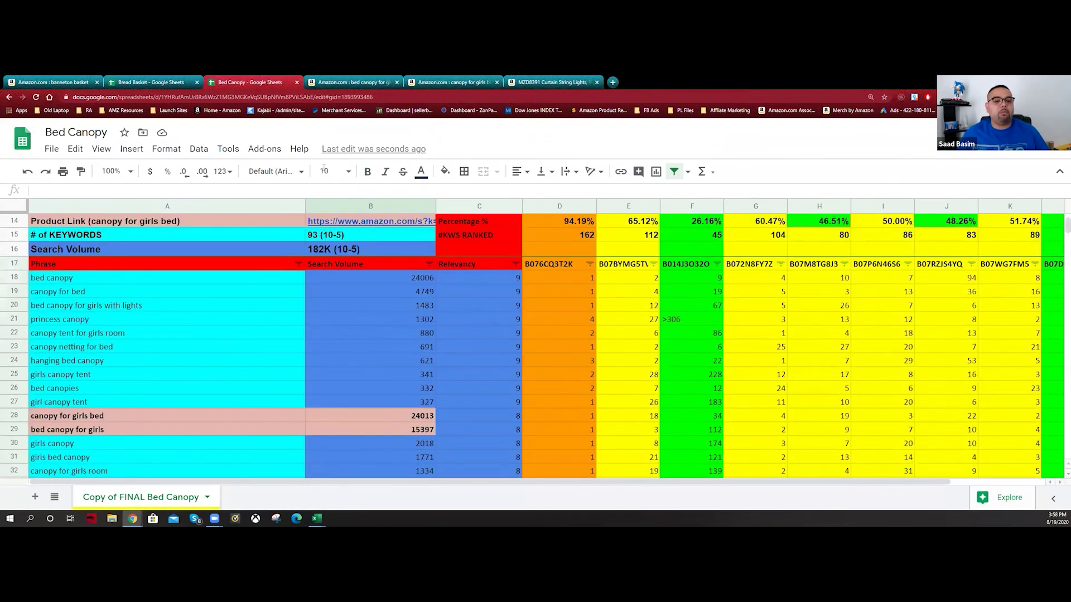
key(ctrl+minus)
key(ctrl+minus)
scroll(313, 306, up, 5)
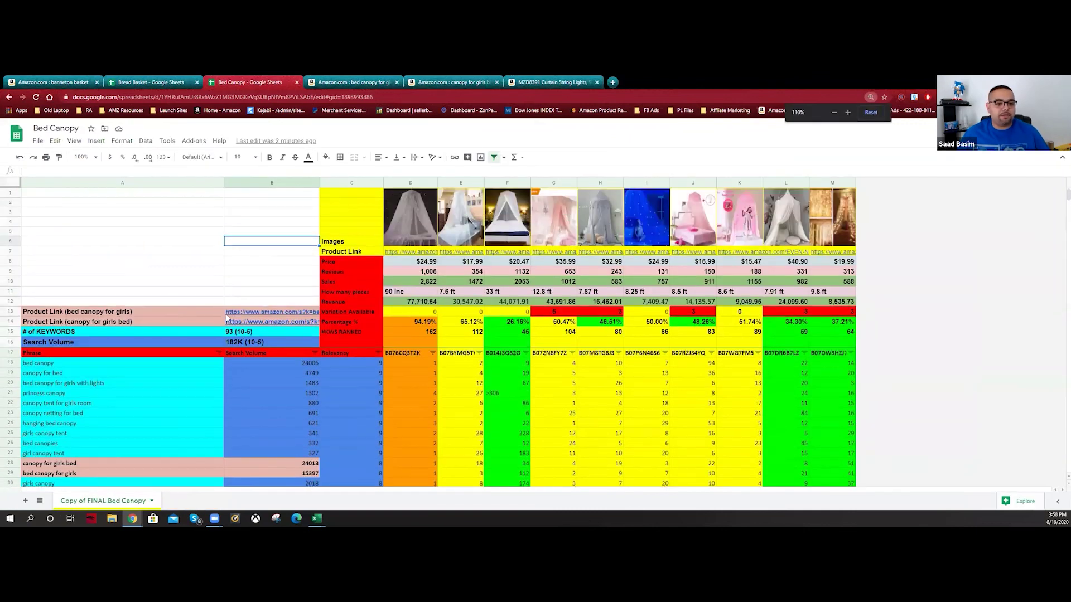
click(116, 293)
click(111, 303)
click(112, 292)
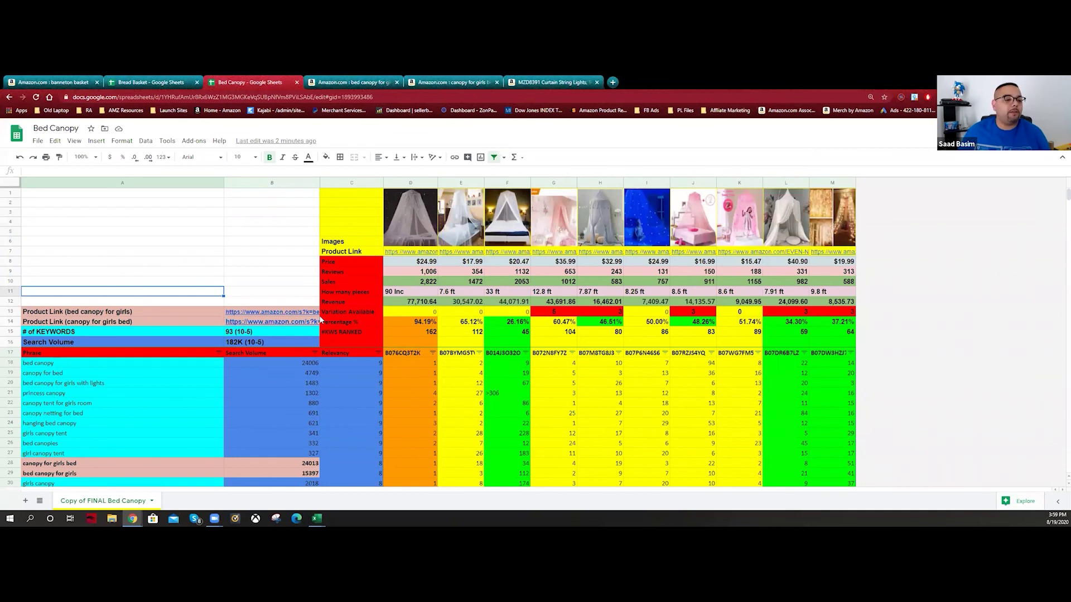
click(286, 233)
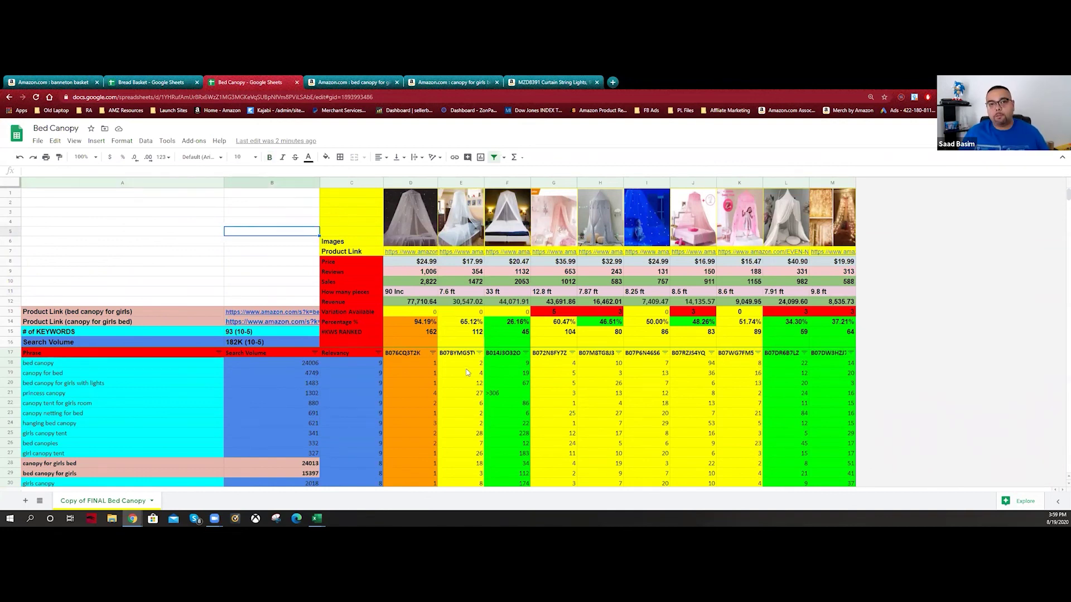
scroll(467, 367, down, 1)
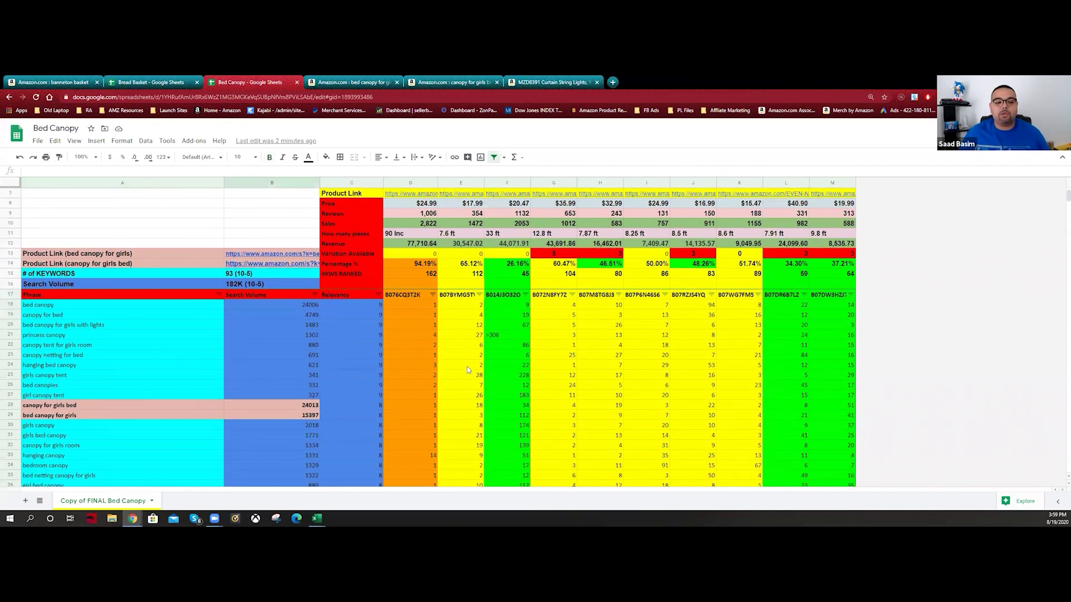
scroll(467, 366, up, 1)
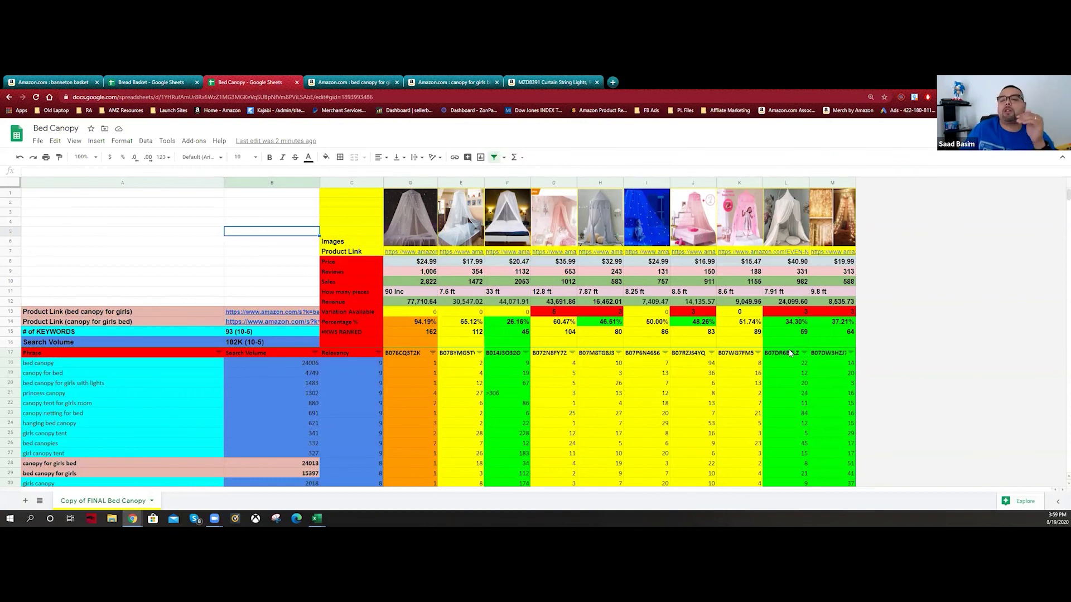
click(831, 312)
click(800, 314)
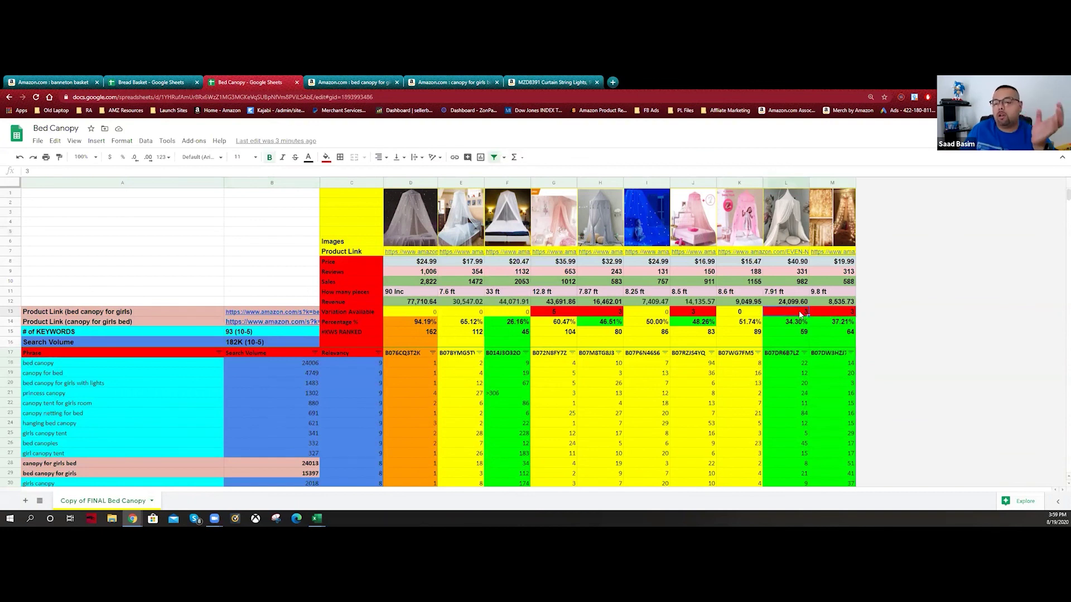
click(731, 265)
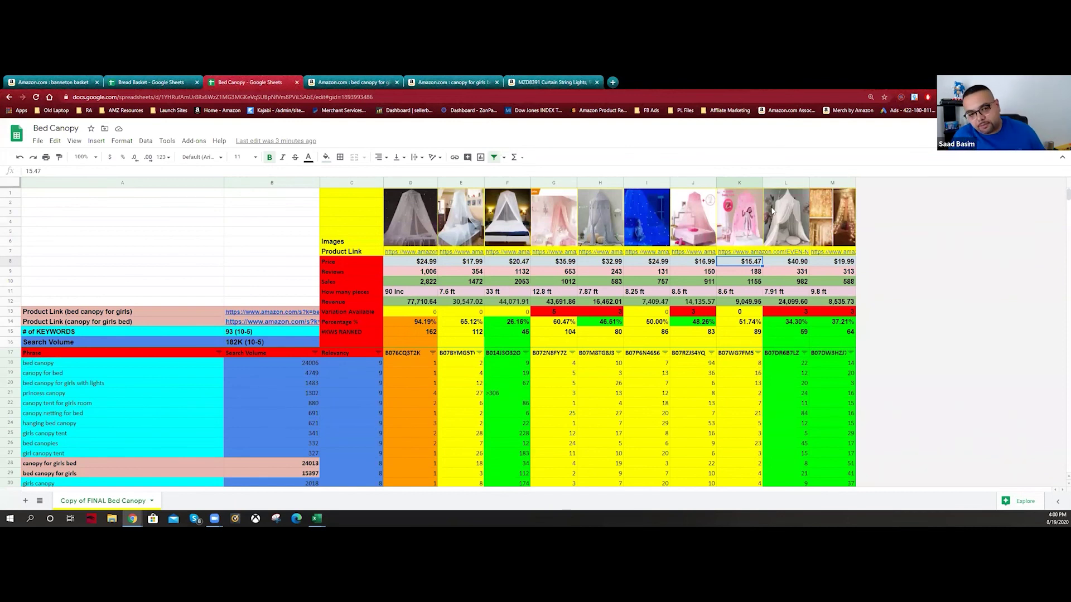
Examine the competitors' rankings across the Bed Canopy keyword list, including the "canopy netting for bed" row and the phrases further down
key(ctrl+plus)
key(ctrl+plus)
key(ctrl+plus)
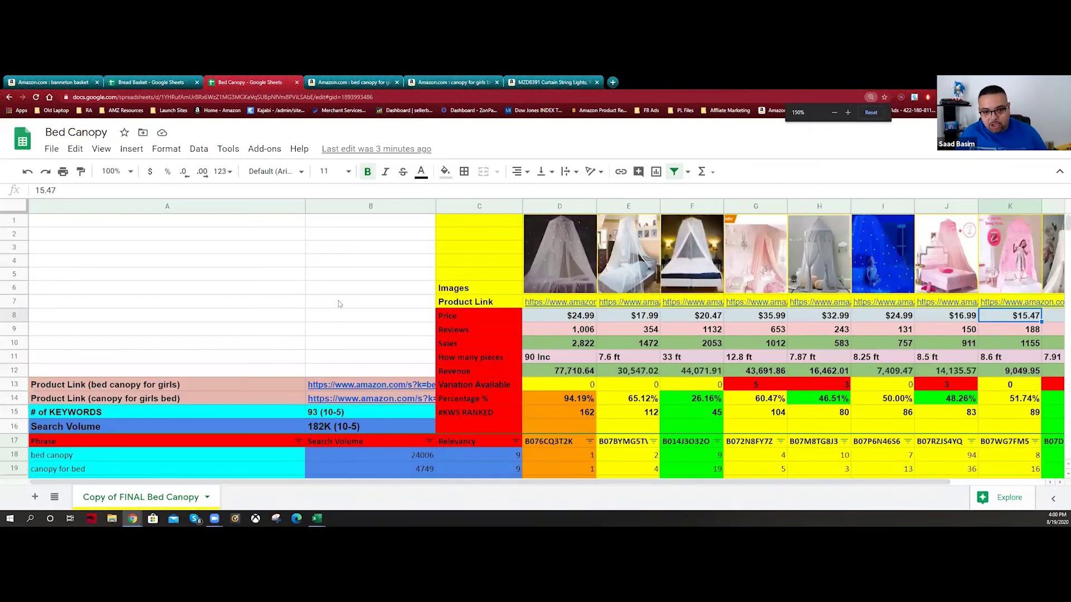
scroll(336, 301, down, 2)
key(ctrl+minus)
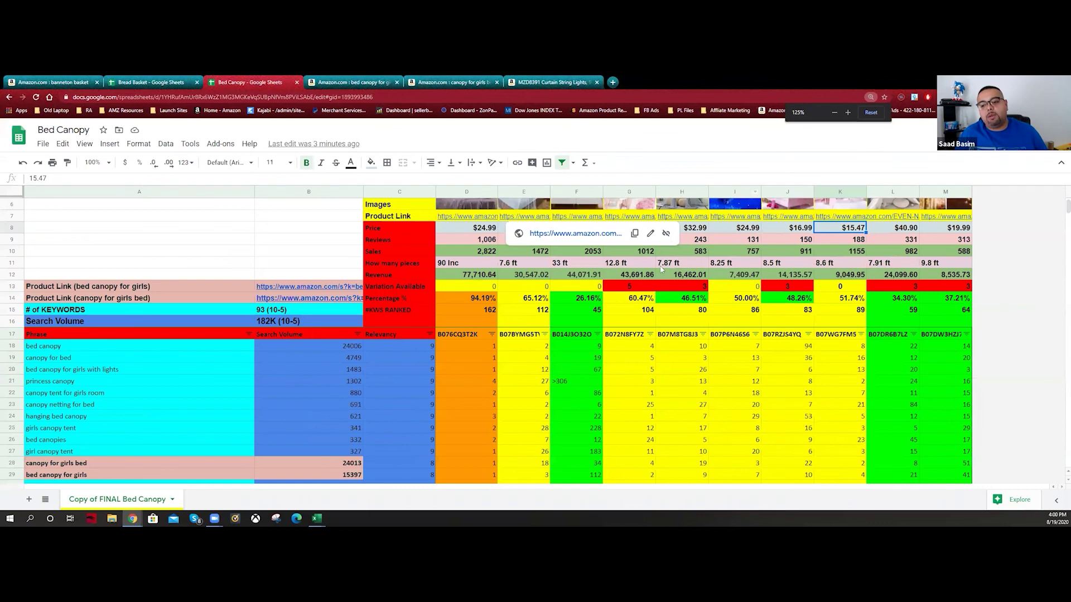
scroll(662, 270, up, 2)
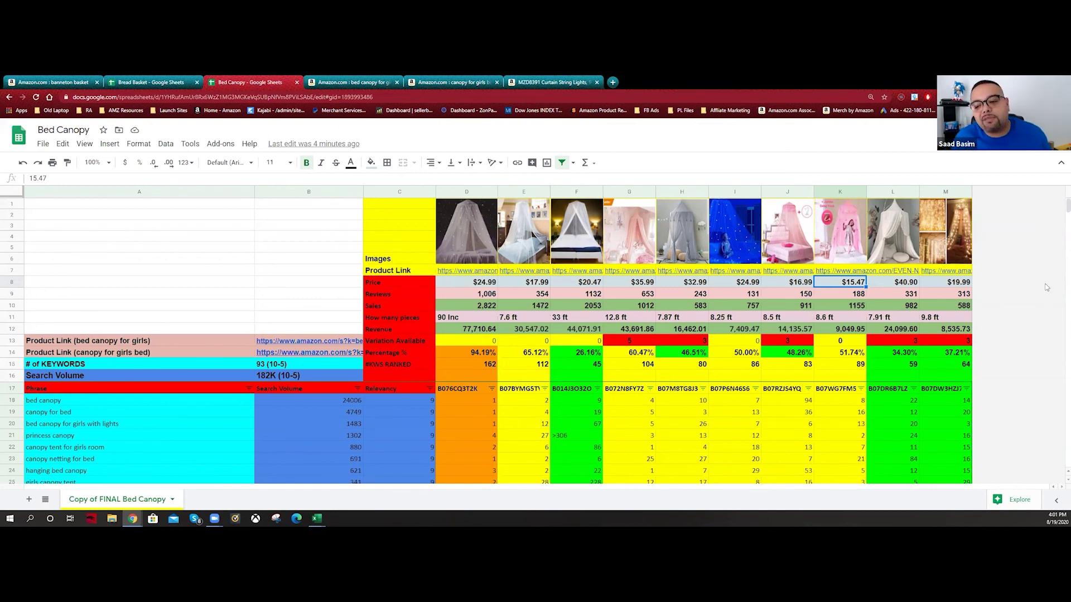
scroll(931, 357, down, 5)
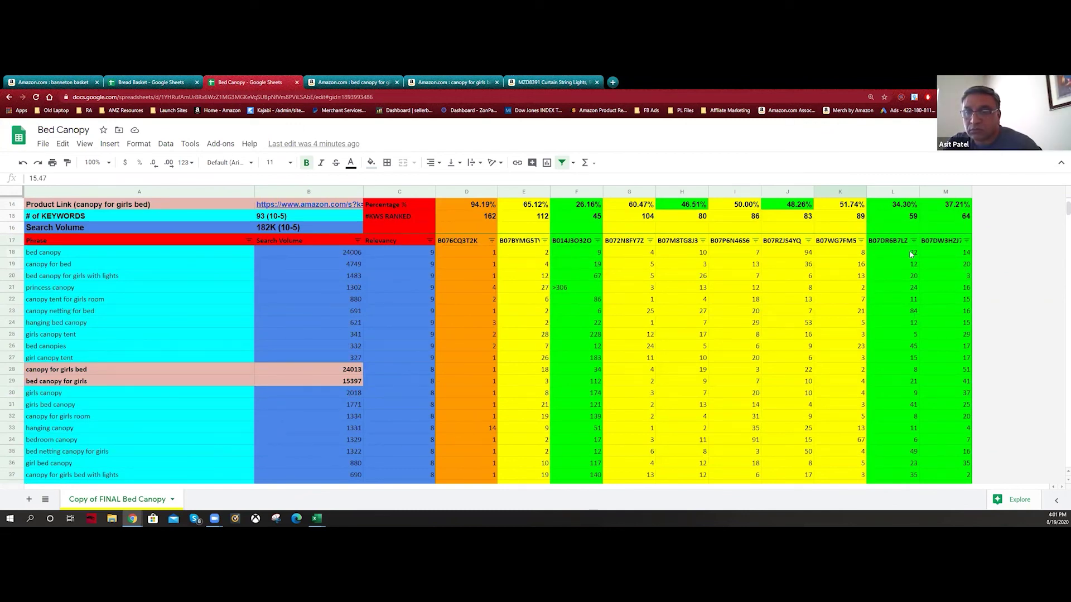
drag(914, 312, 123, 306)
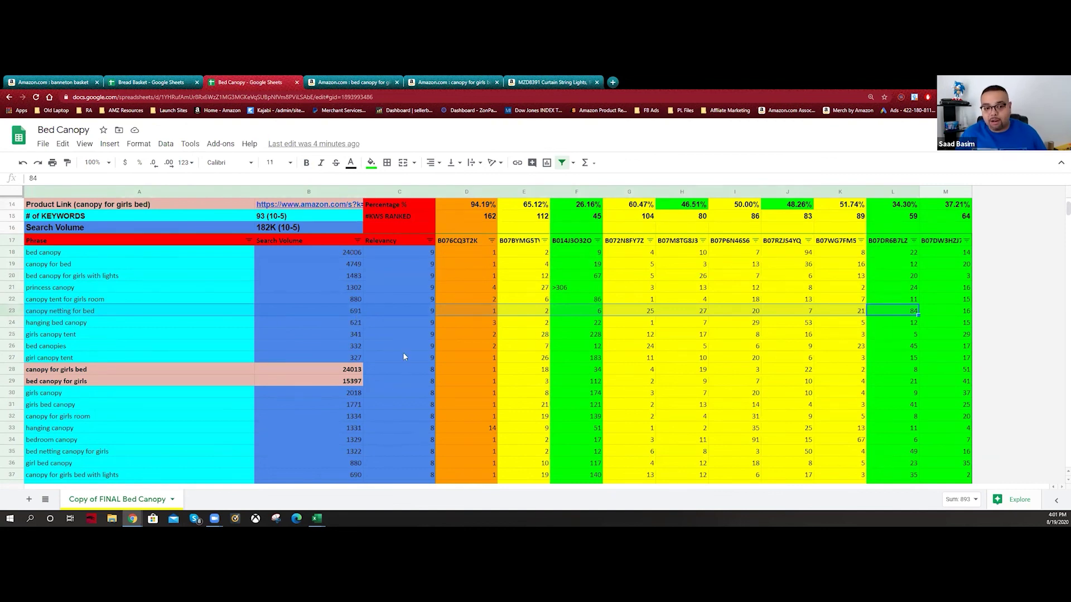
click(438, 440)
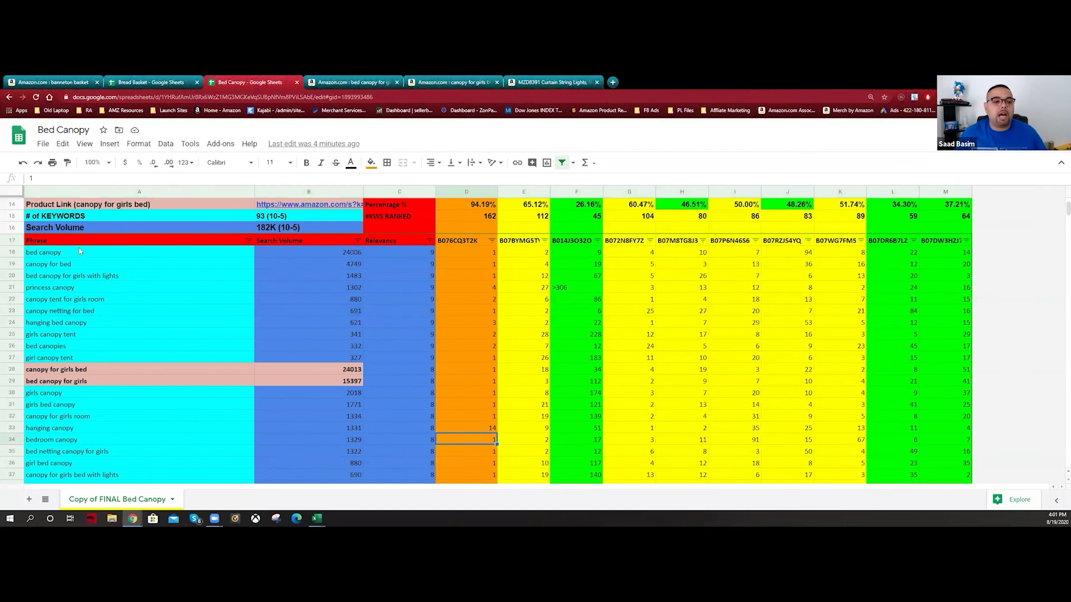
drag(80, 252, 387, 405)
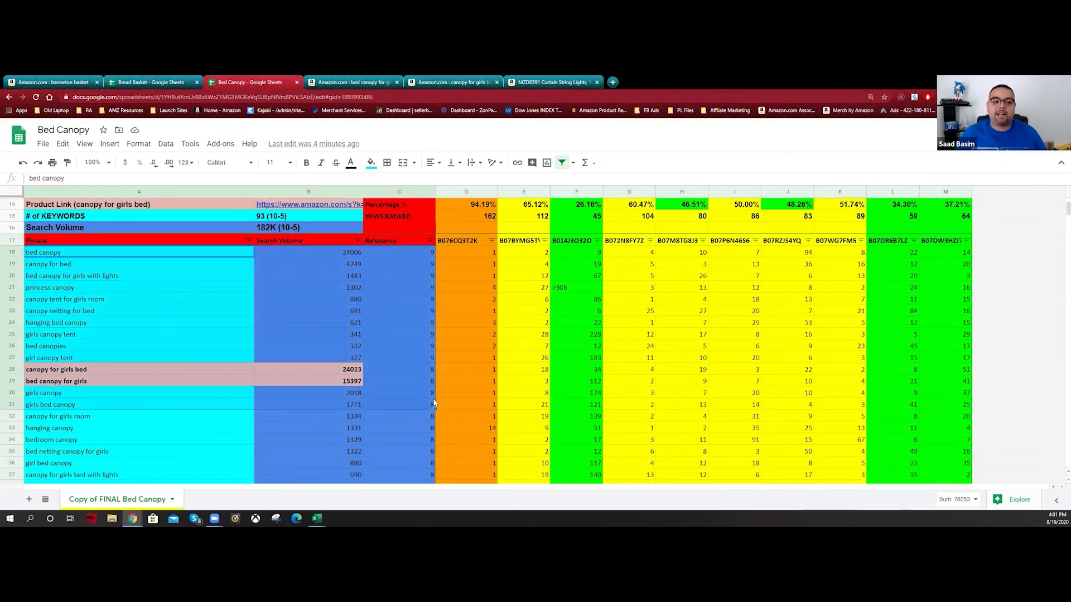
scroll(434, 403, down, 5)
scroll(434, 403, down, 20)
scroll(433, 403, down, 5)
scroll(434, 402, up, 5)
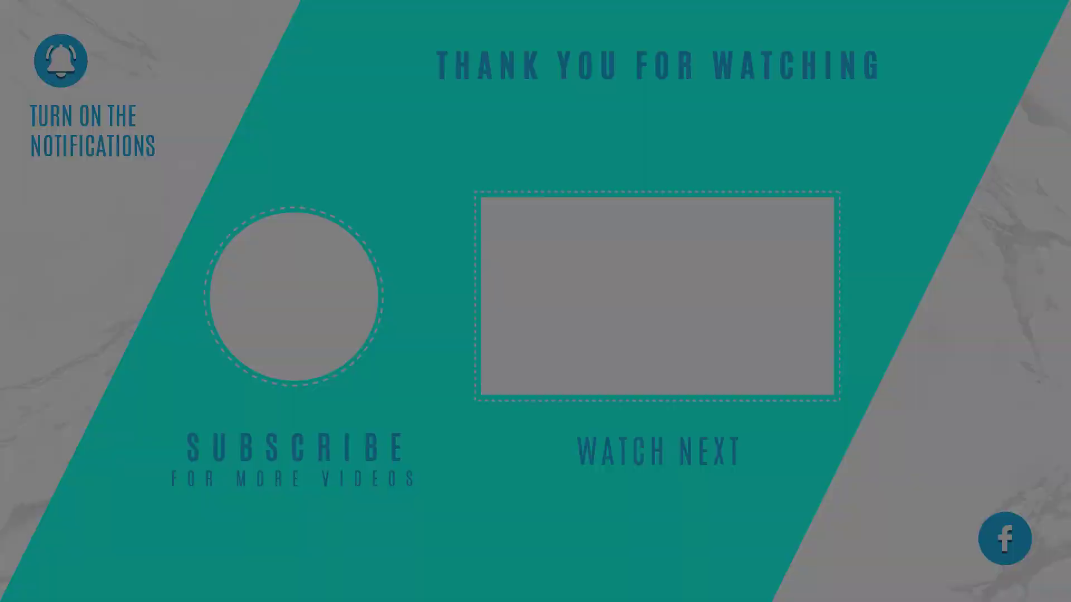